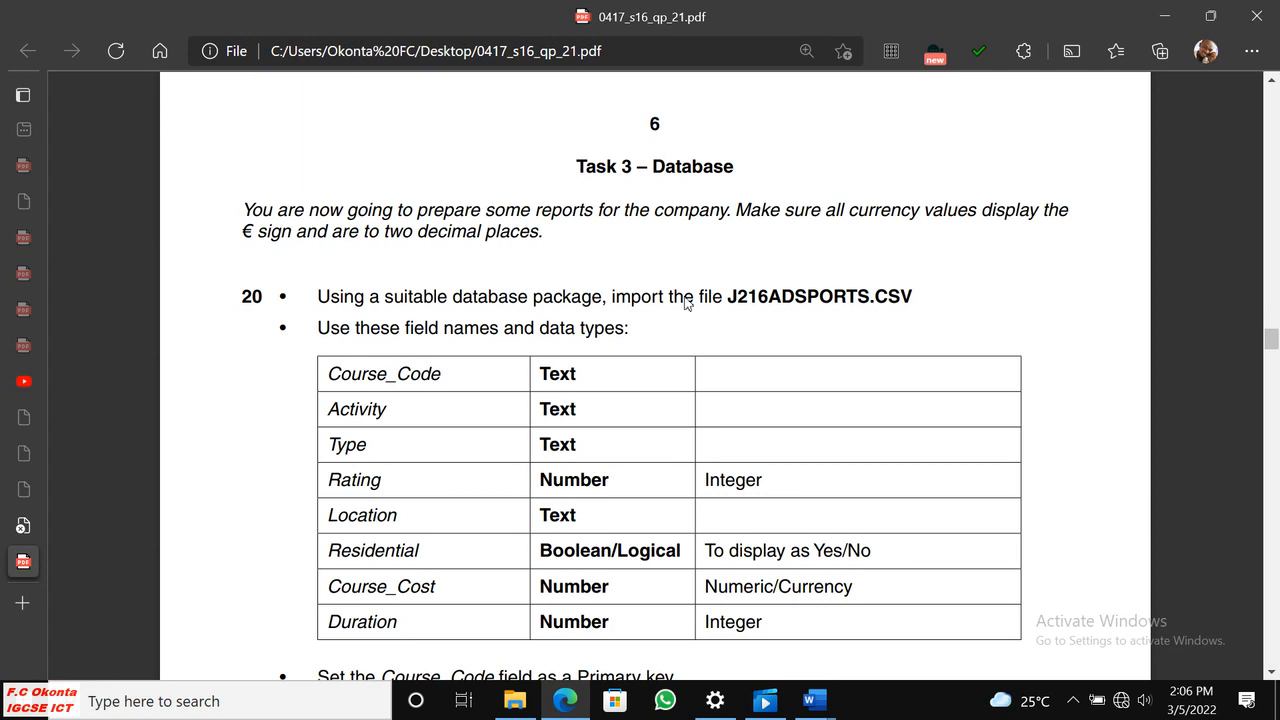
Look through the database task in the question paper, from question 20 to question 24, including the evidence requirements.
scroll(687, 304, "down", 2)
scroll(687, 302, "up", 9)
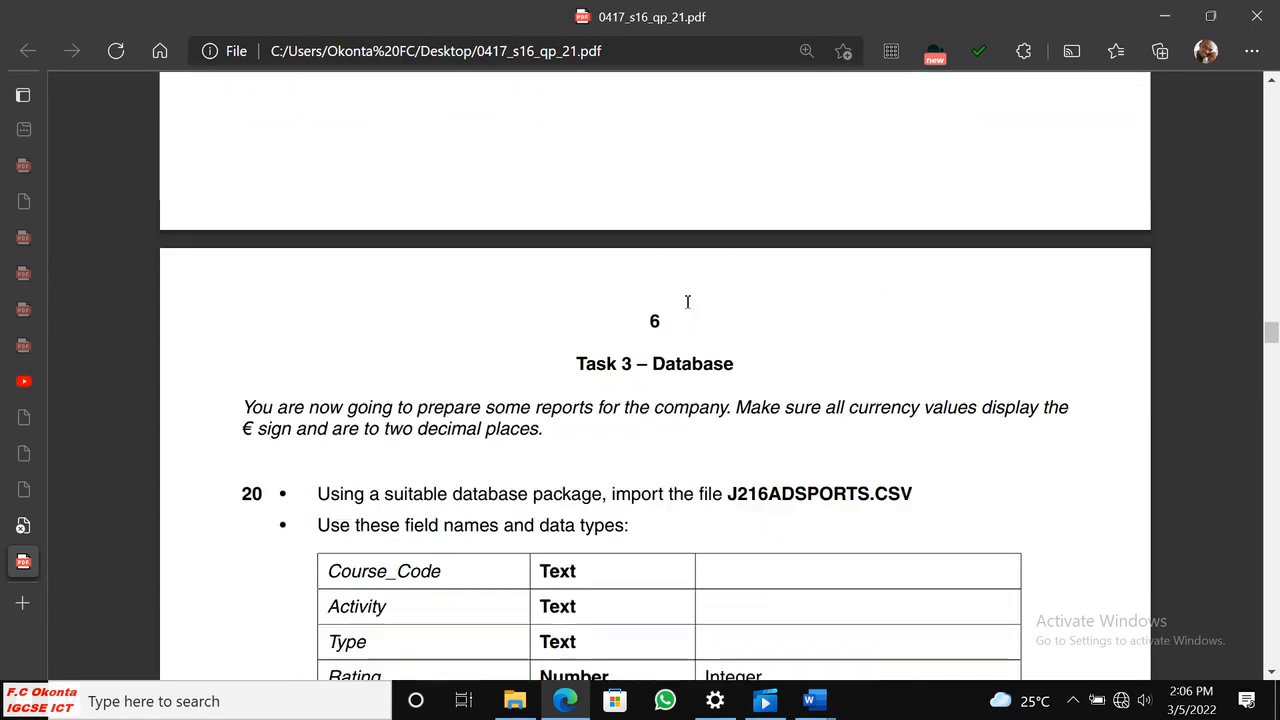
scroll(687, 302, "up", 20)
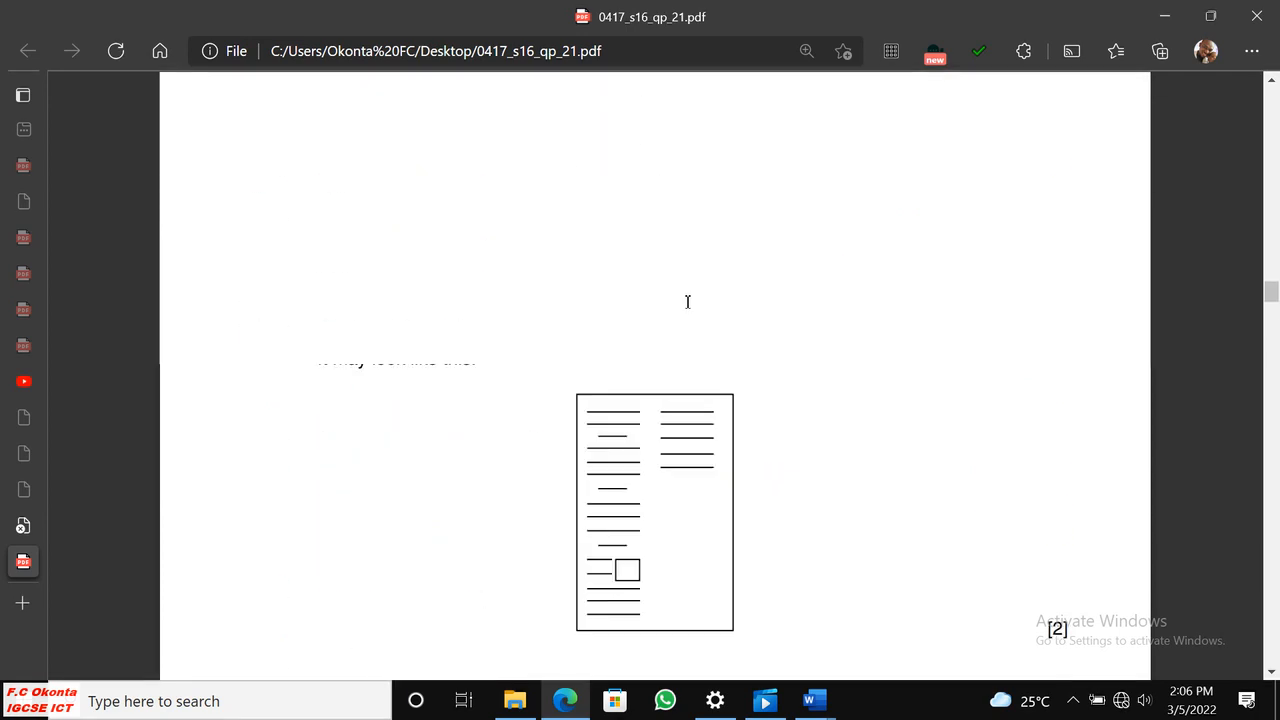
scroll(687, 300, "up", 4)
scroll(690, 300, "down", 10)
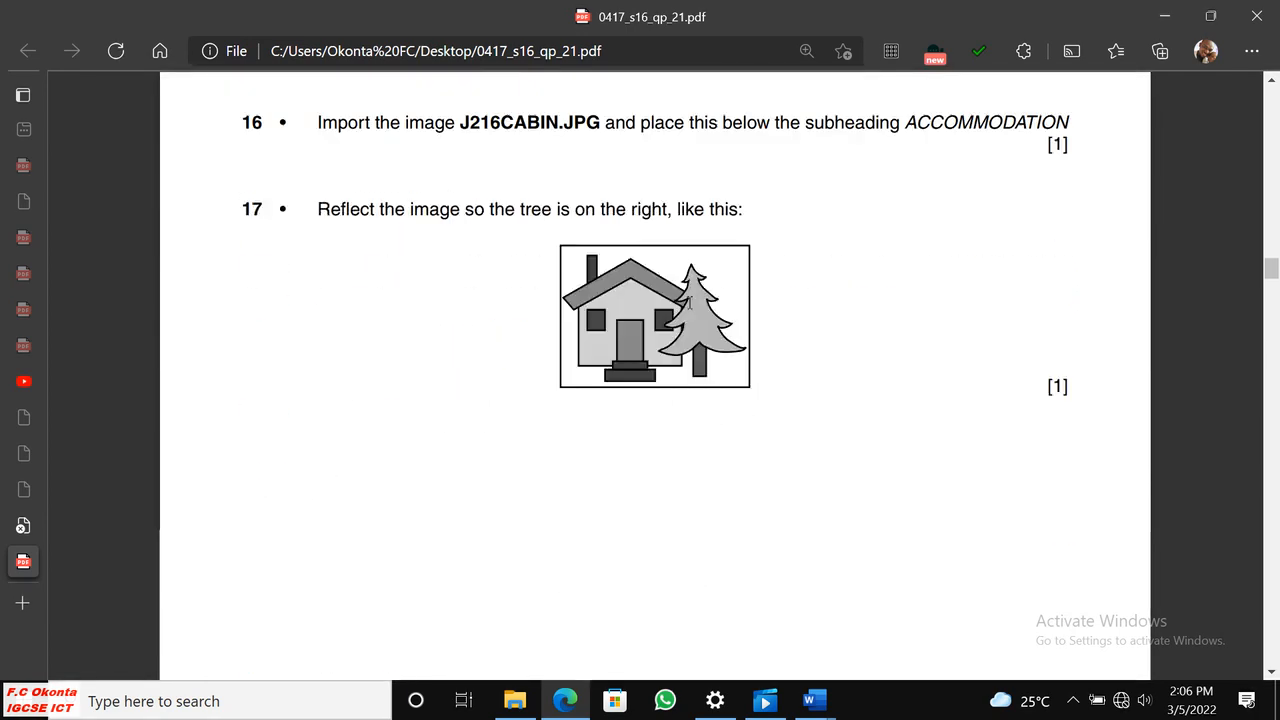
scroll(703, 301, "down", 12)
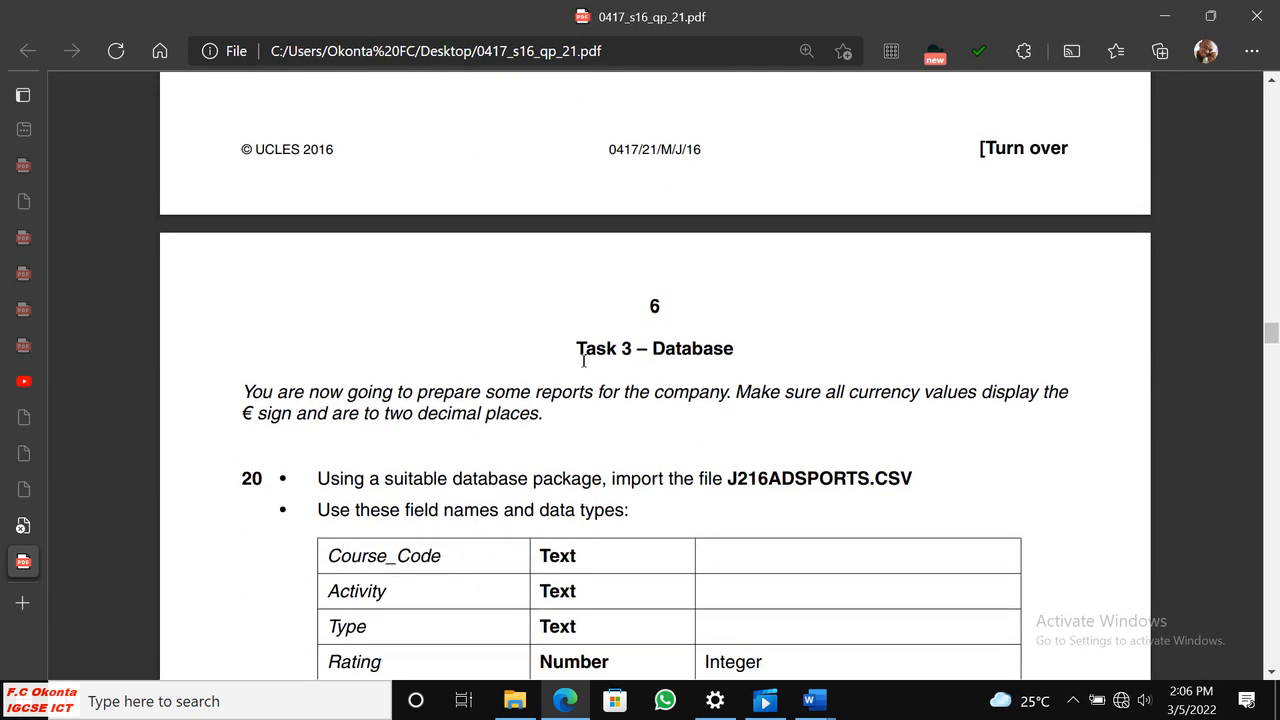
scroll(738, 346, "down", 11)
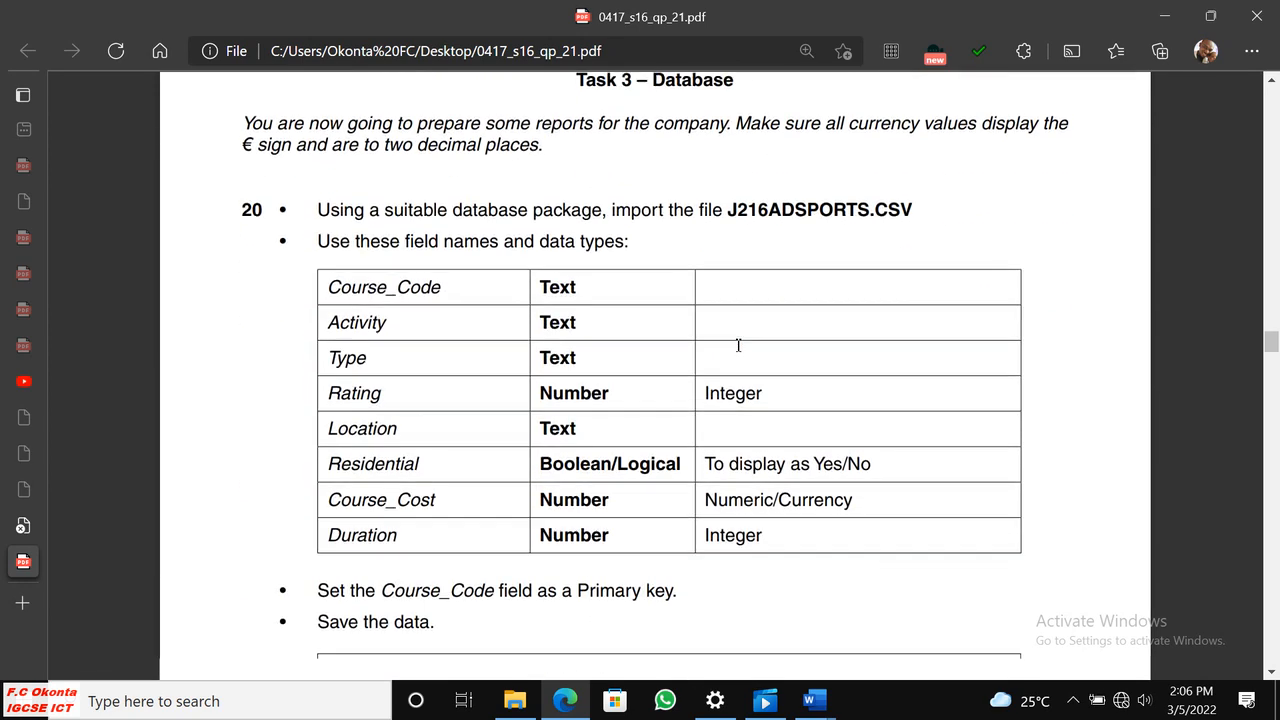
scroll(735, 349, "down", 10)
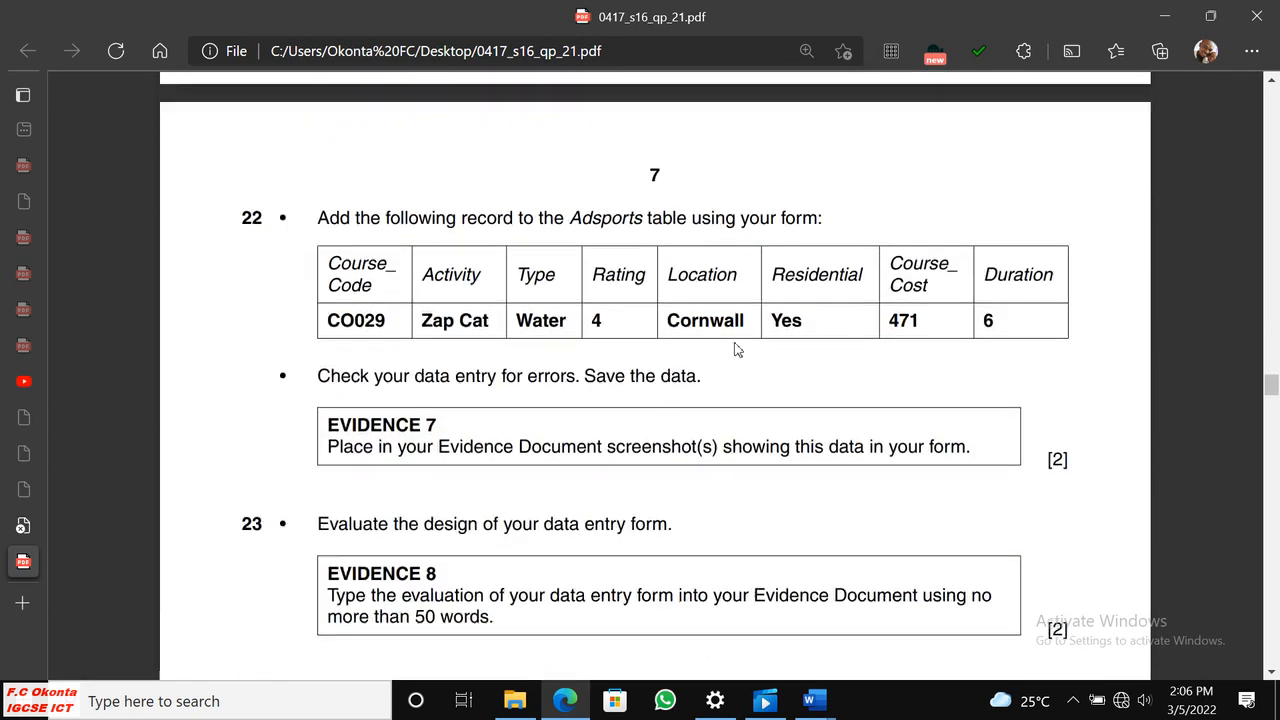
scroll(735, 349, "down", 8)
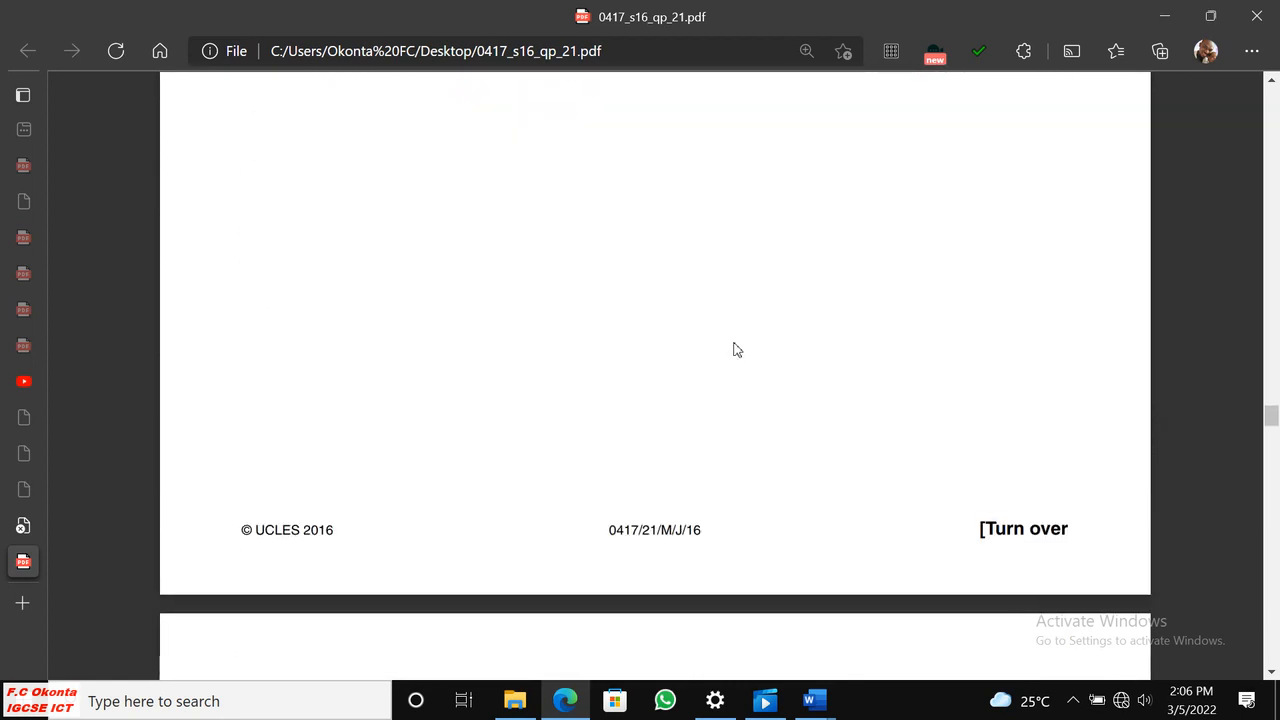
scroll(735, 349, "up", 5)
scroll(735, 349, "up", 12)
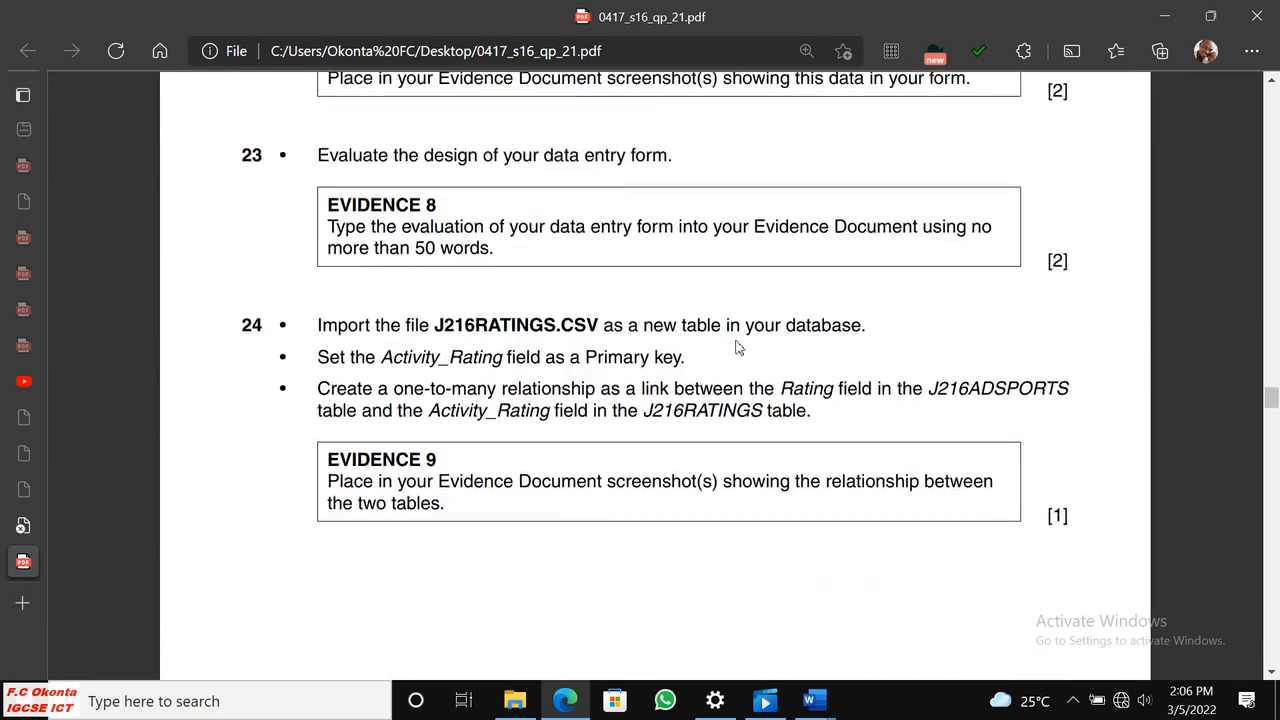
scroll(739, 341, "up", 3)
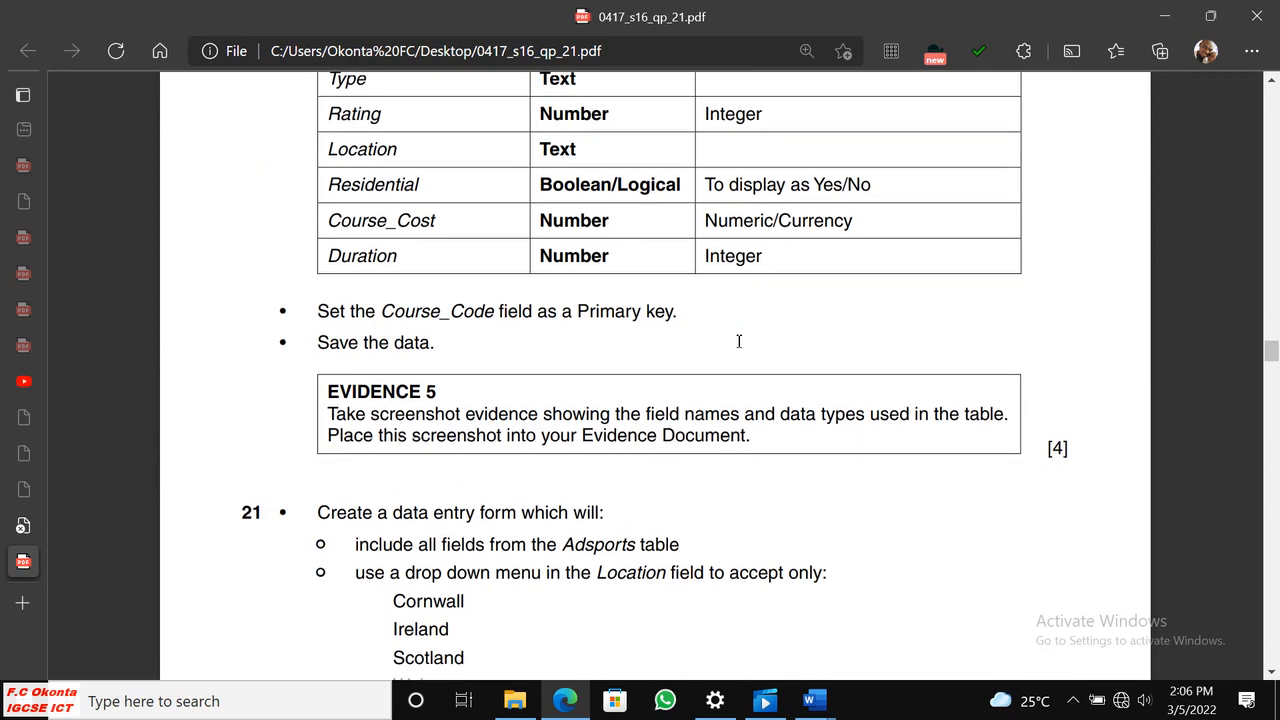
scroll(739, 341, "up", 3)
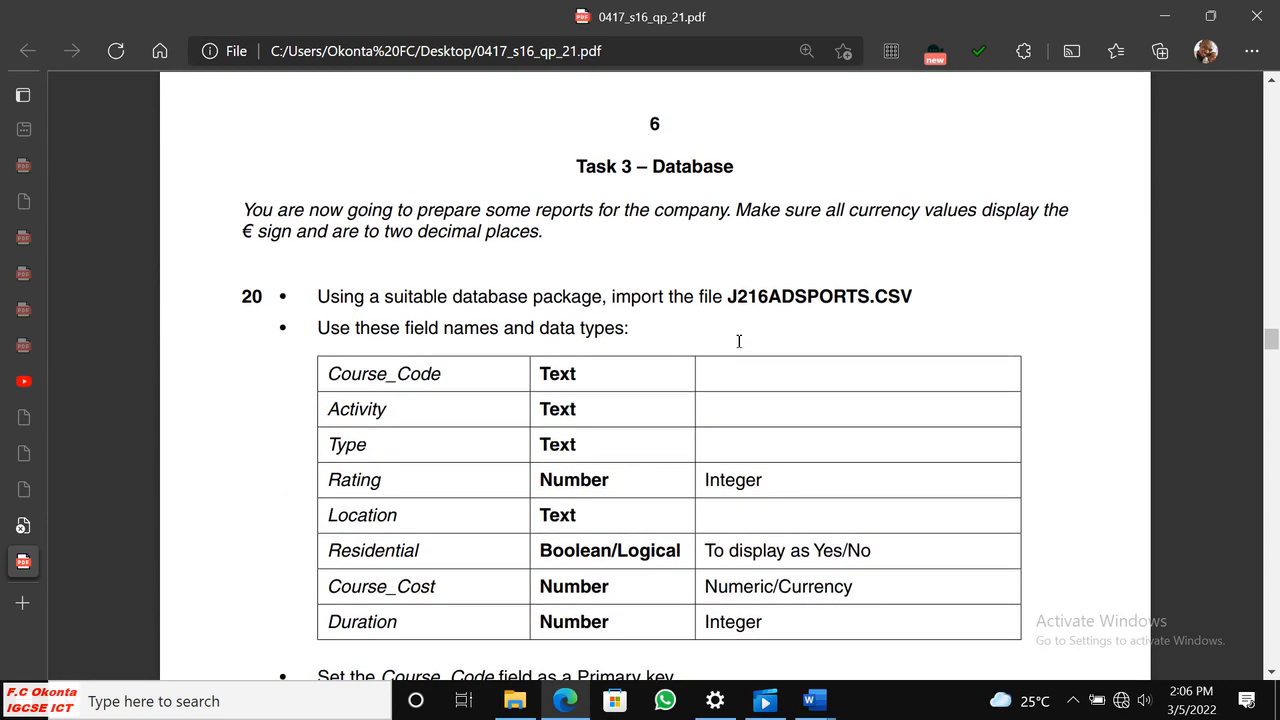
Examine the currency format instruction and question 20's table of field names and data types.
scroll(735, 343, "down", 1)
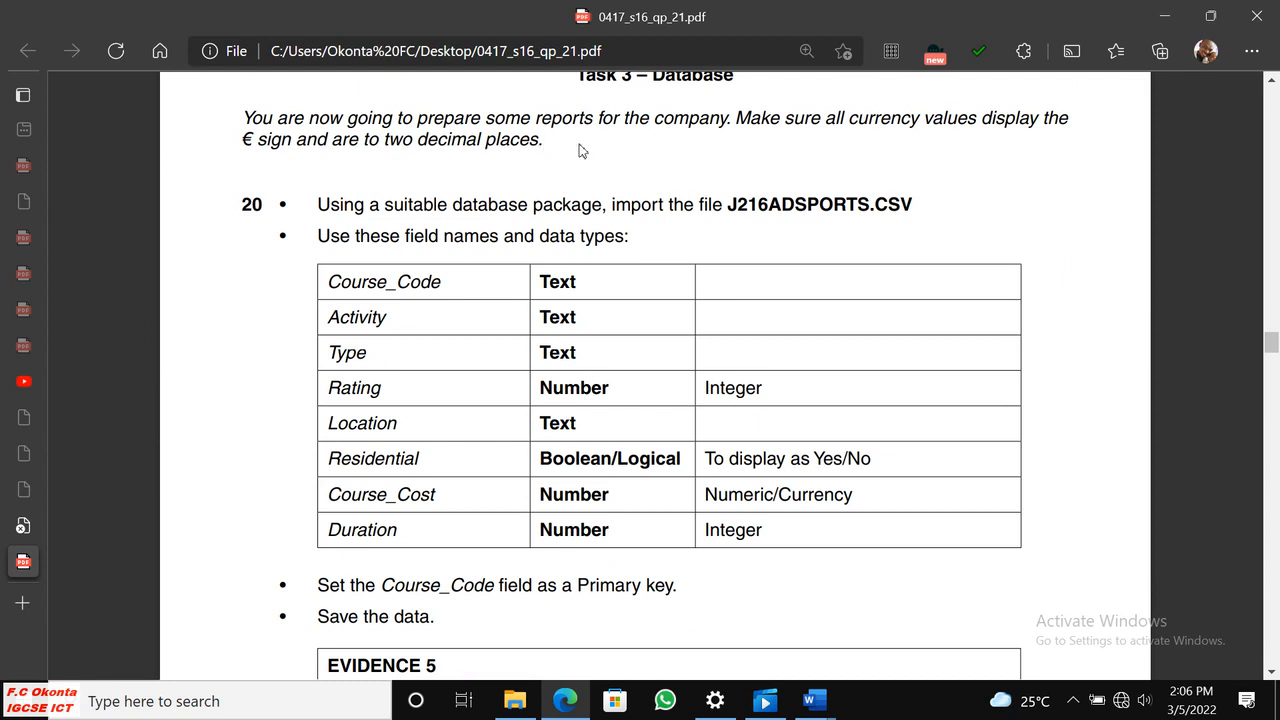
left_click_drag(251, 143, 240, 143)
right_click(242, 143)
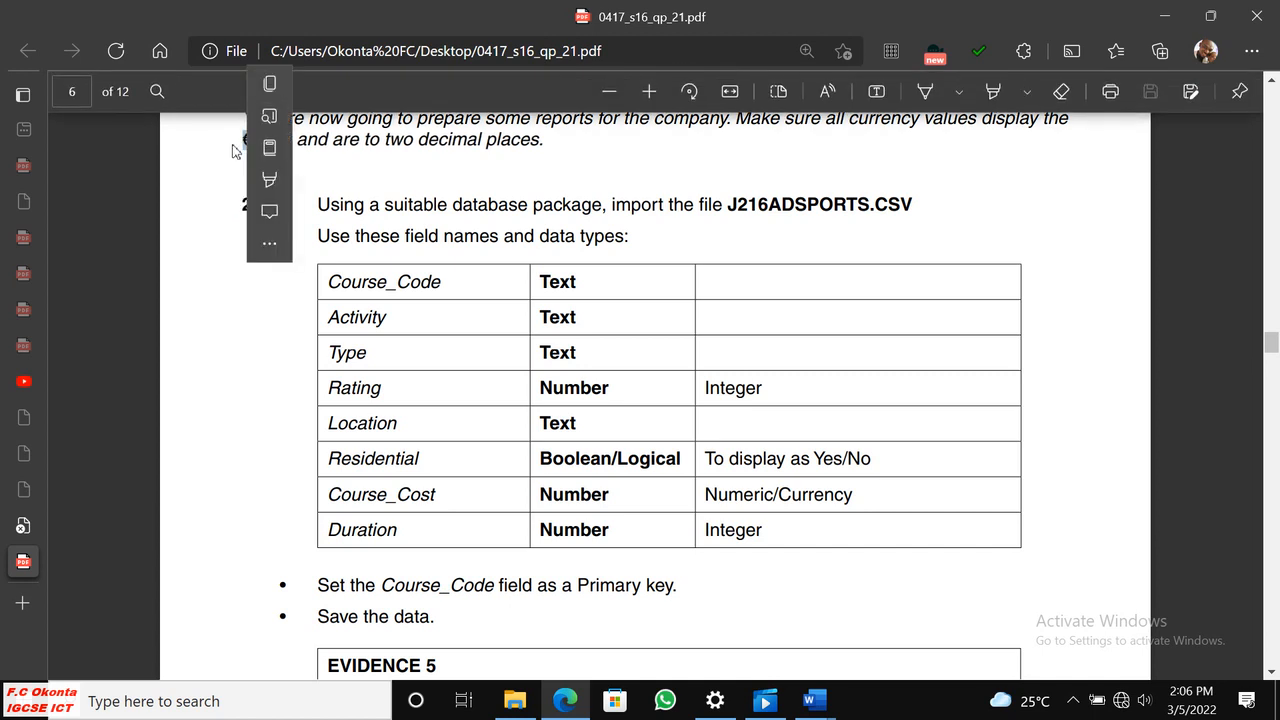
left_click(561, 178)
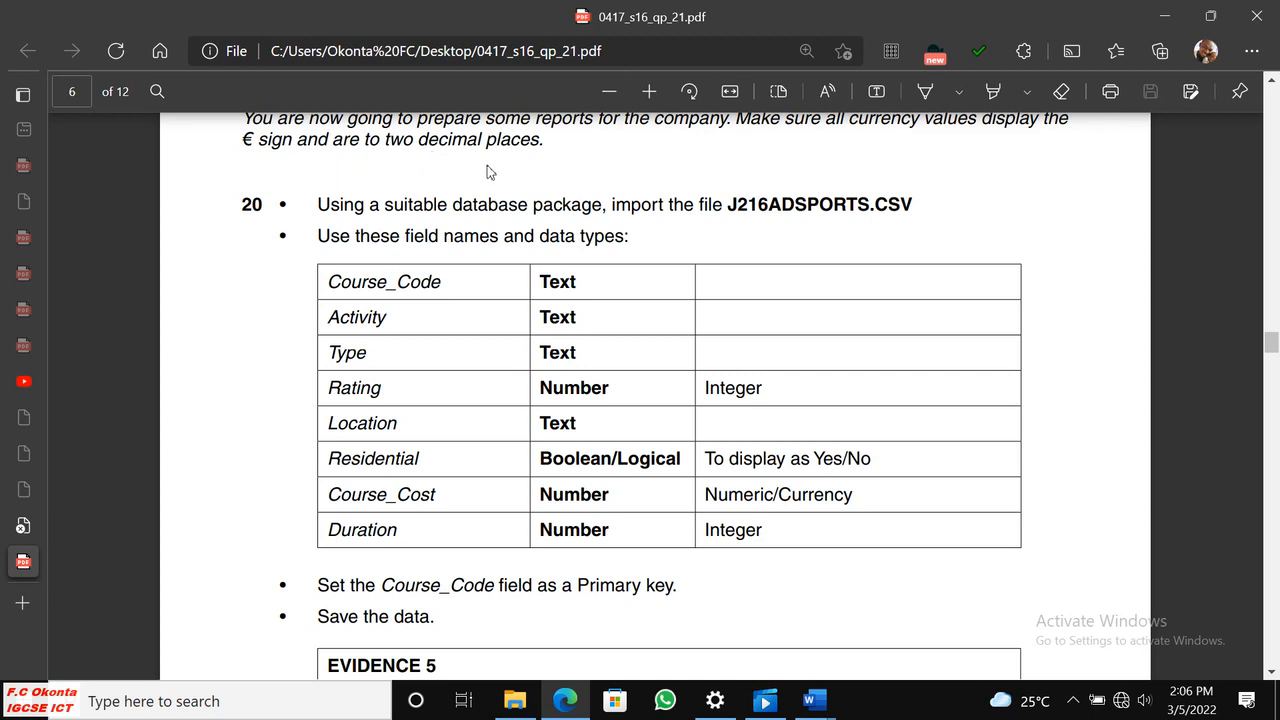
scroll(626, 175, "up", 2)
scroll(600, 180, "down", 1)
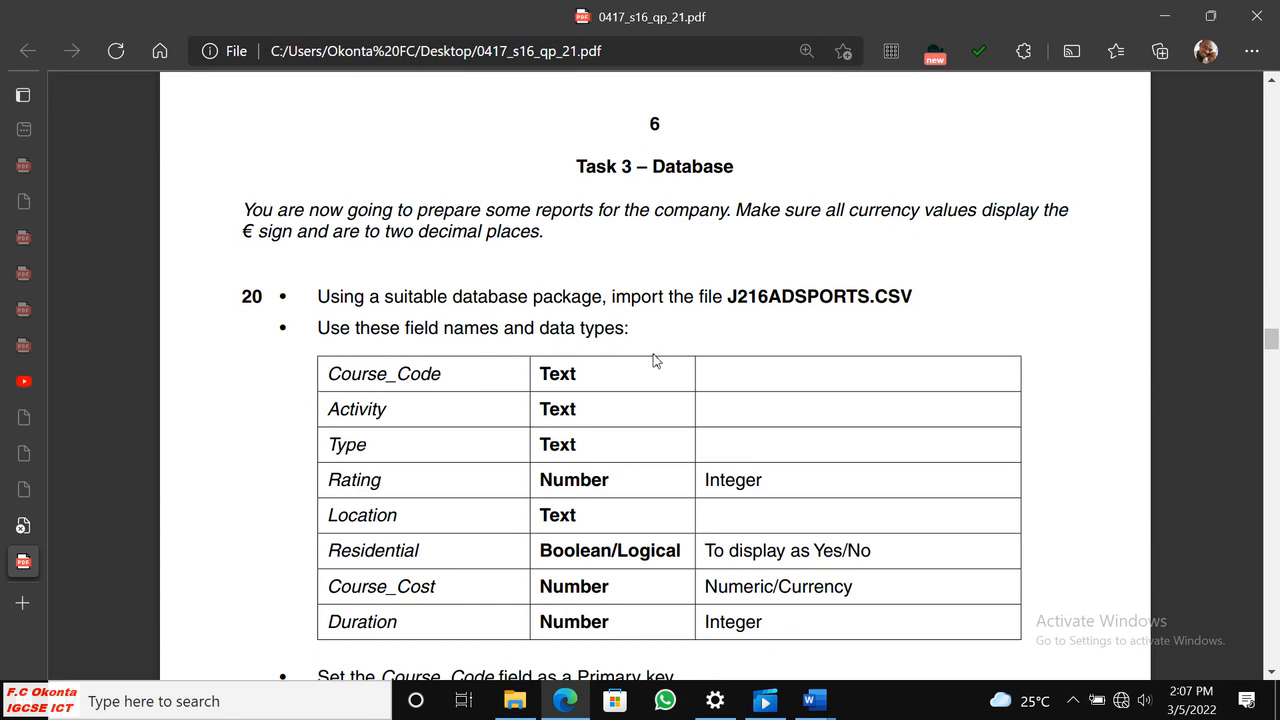
scroll(655, 360, "down", 1)
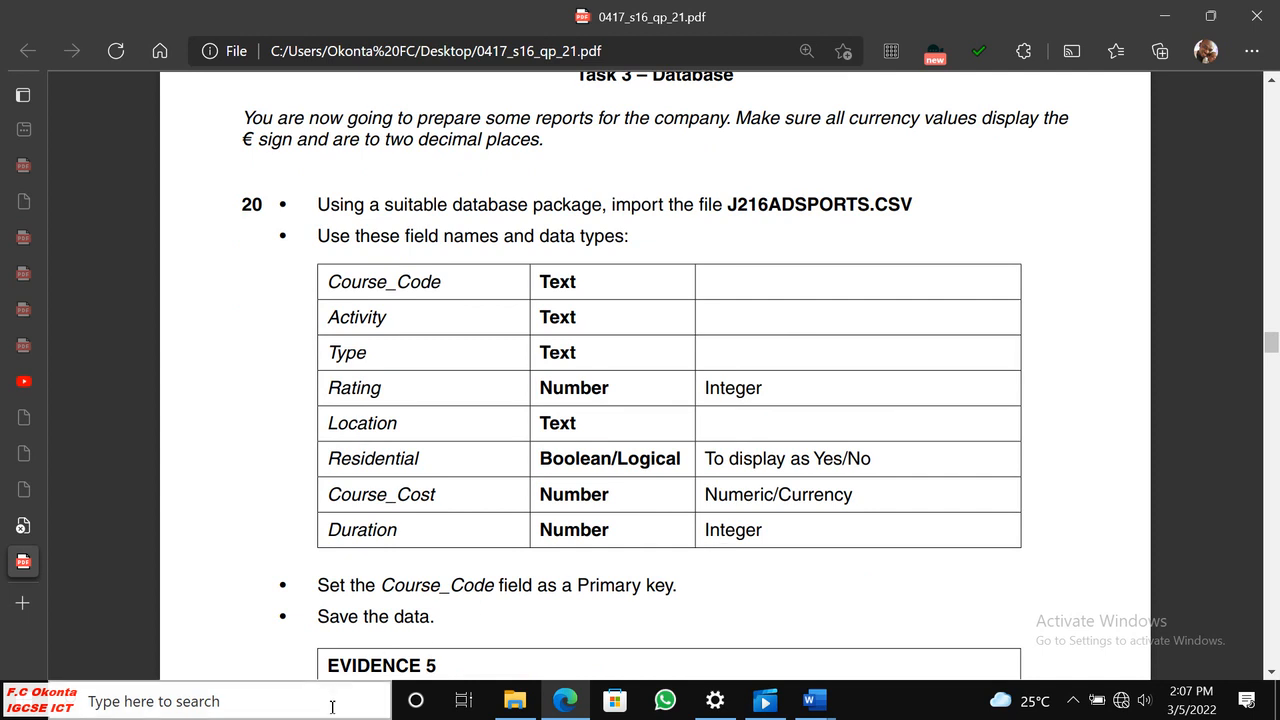
Switch to Microsoft Access, start a new blank database and dismiss the activation wizard.
left_click(295, 703)
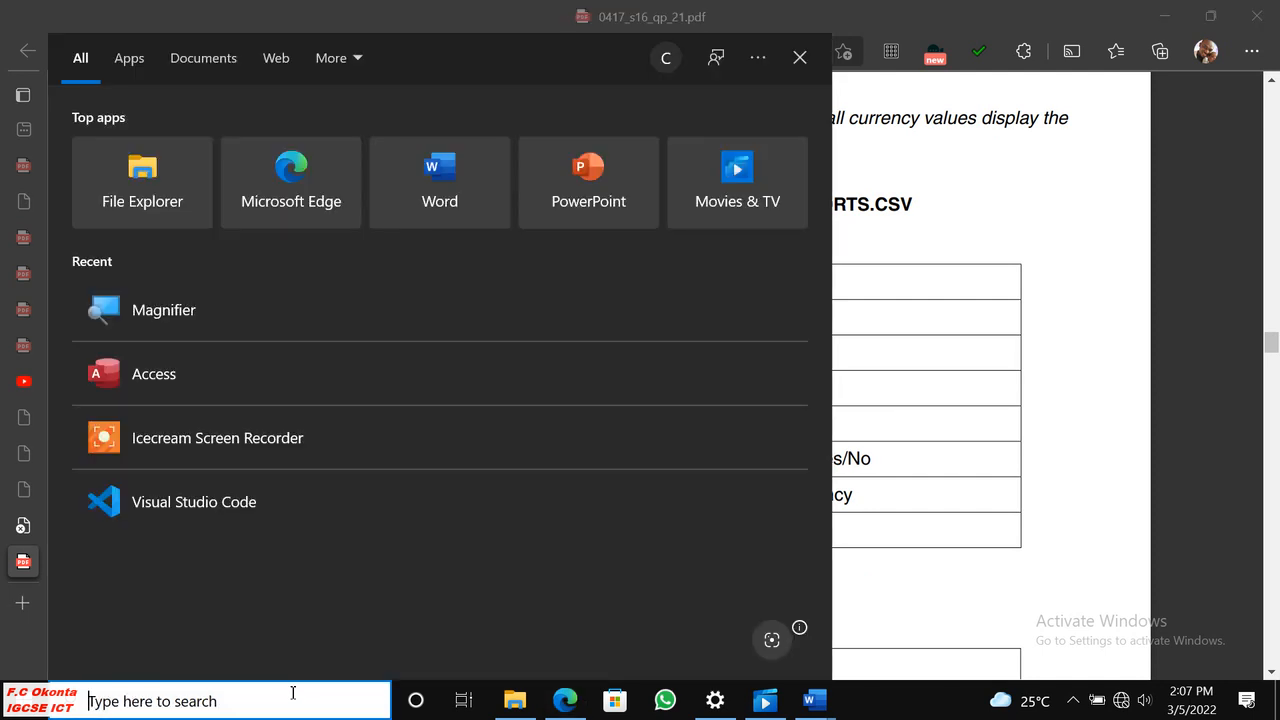
left_click(175, 377)
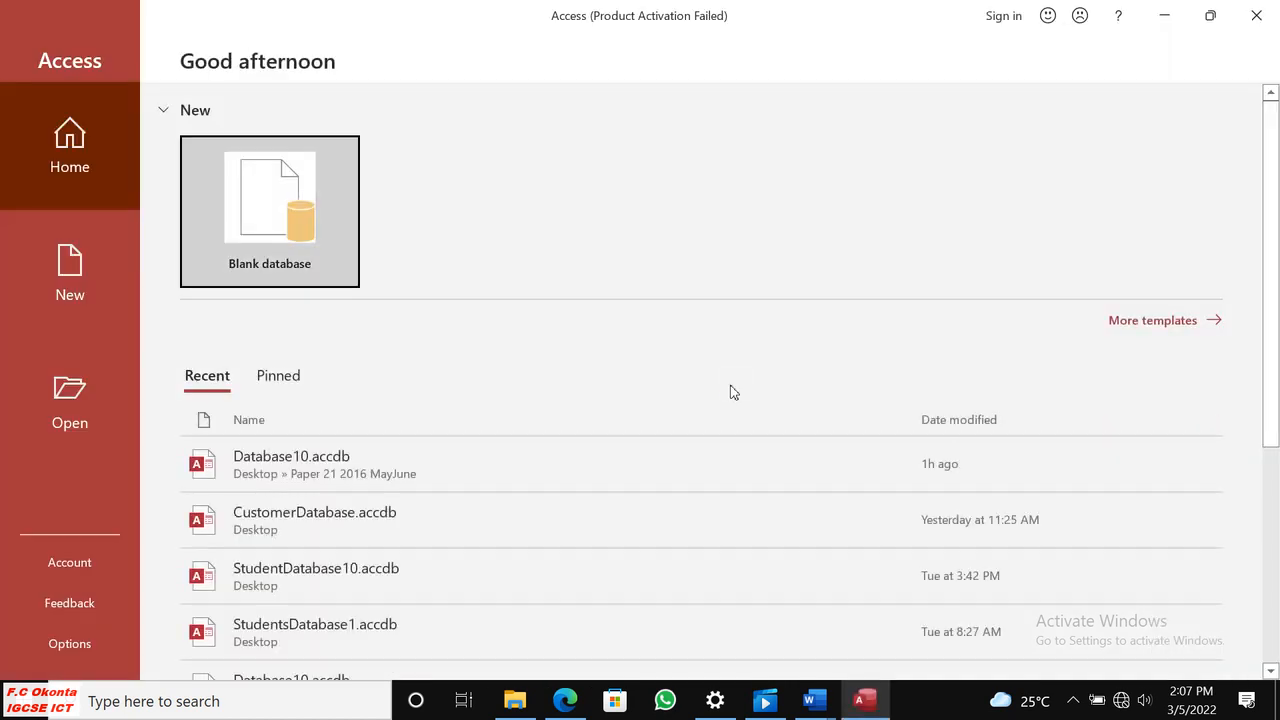
left_click(255, 208)
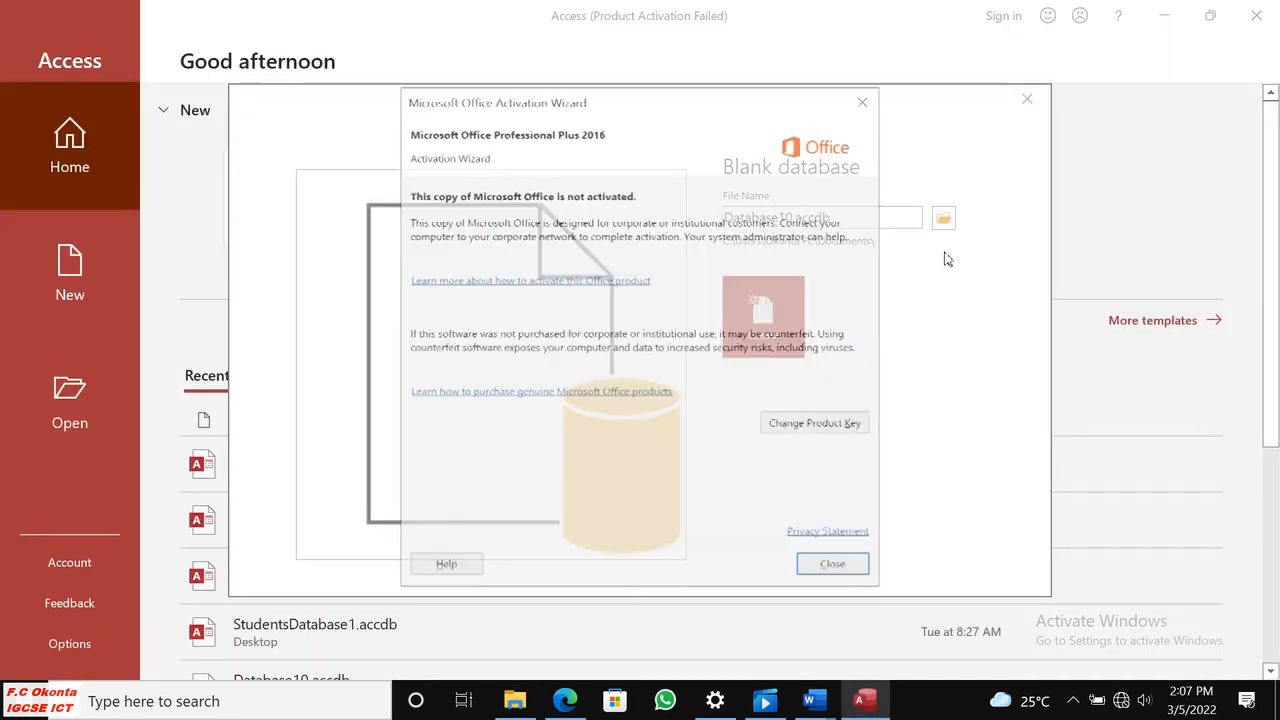
left_click(836, 567)
Create the database as Database10.accdb in the Desktop folder Paper 21 2016 MayJune, and close its default empty table.
left_click(943, 218)
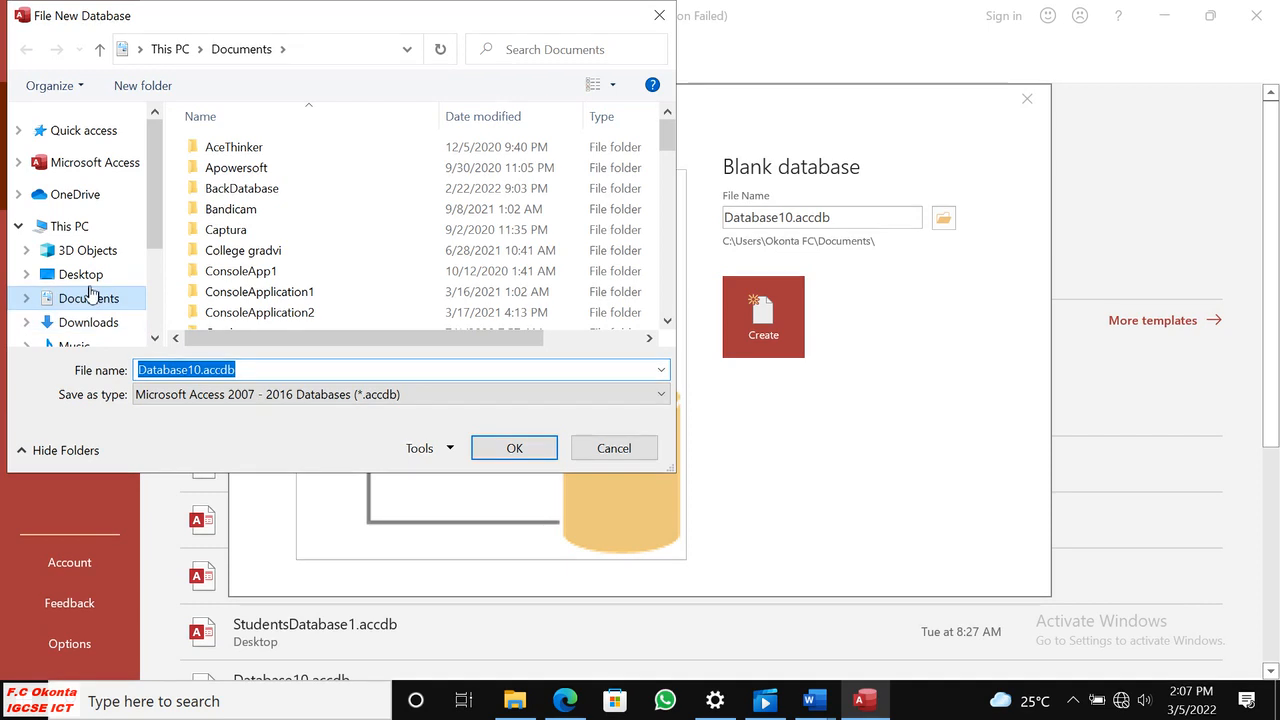
left_click(130, 283)
double_click(268, 253)
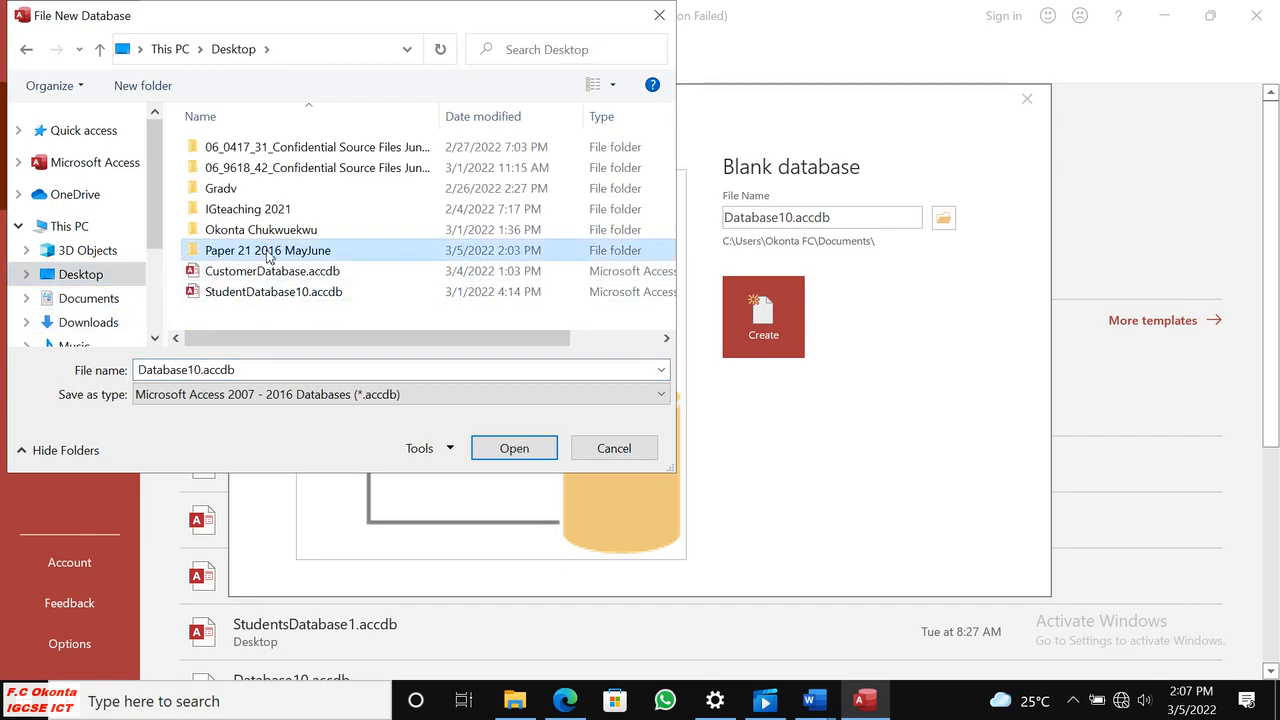
double_click(205, 370)
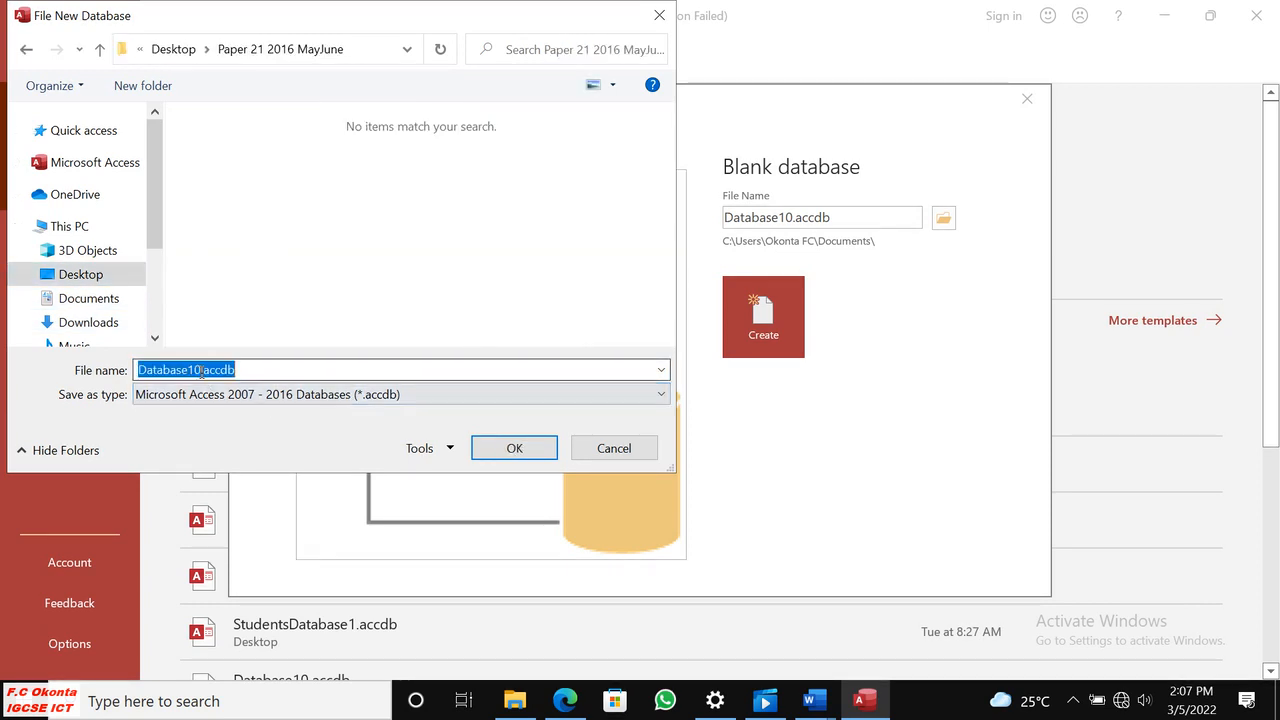
left_click(201, 370)
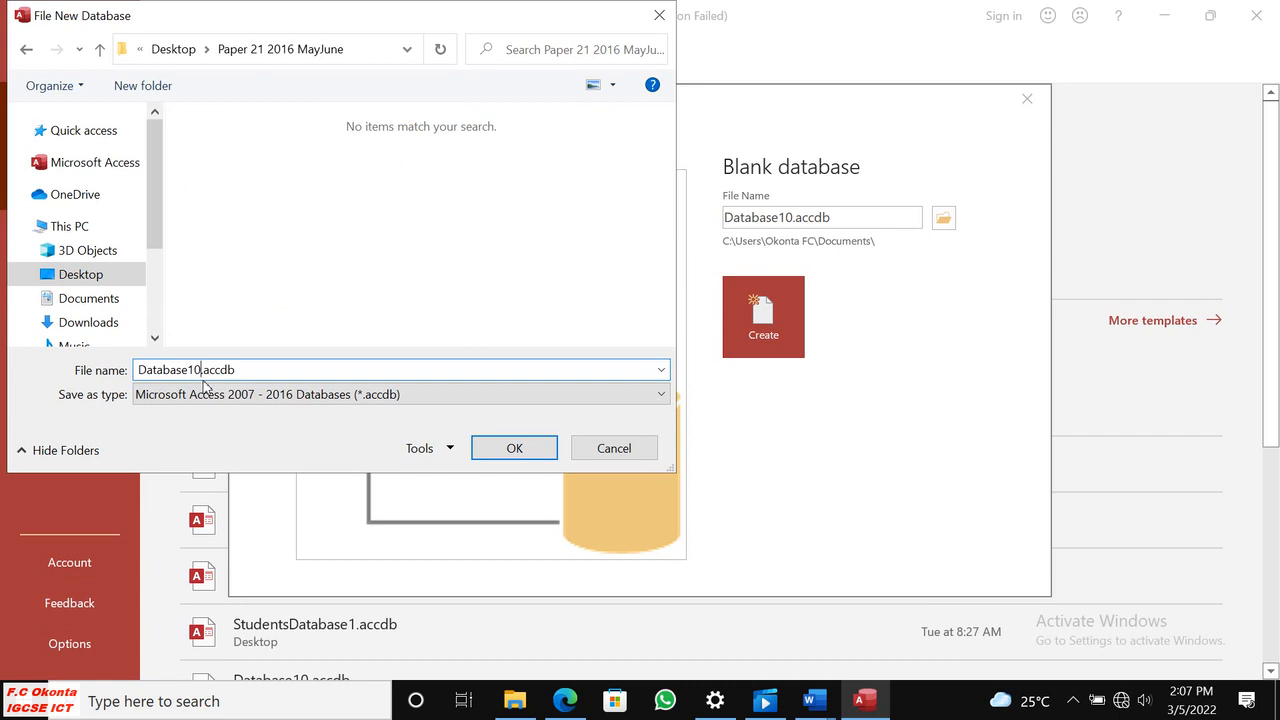
left_click(521, 443)
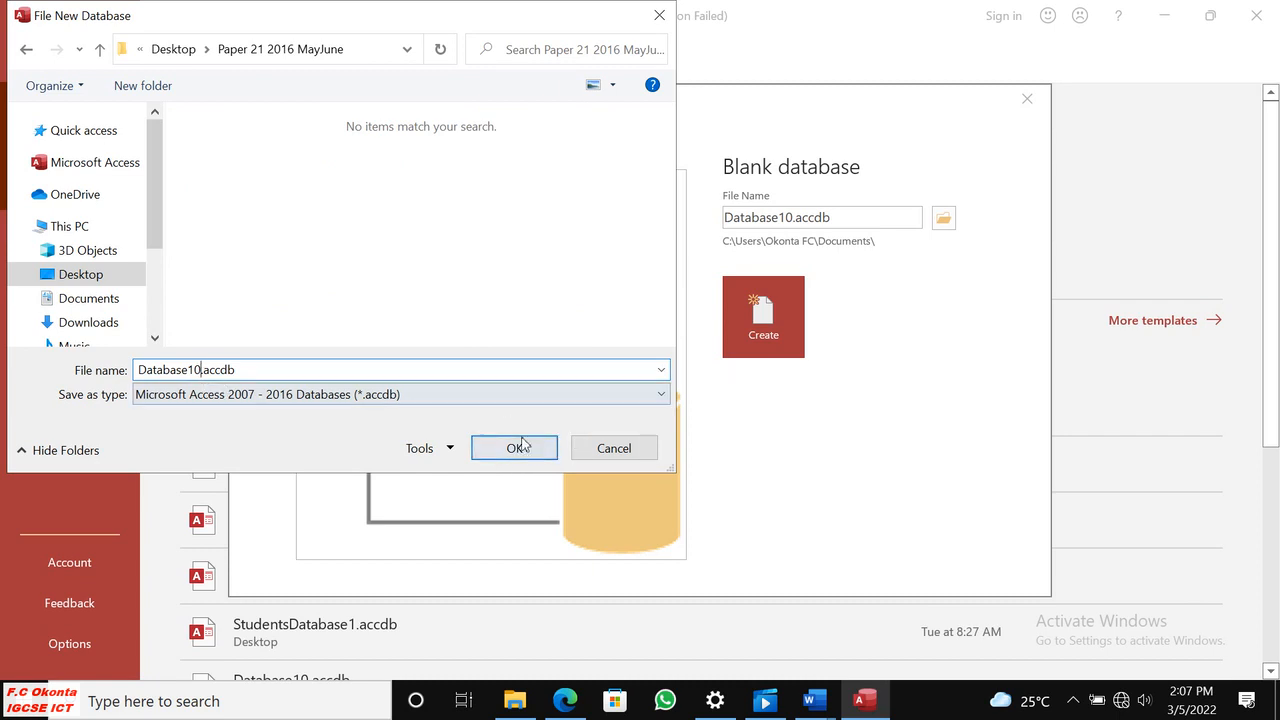
left_click(519, 446)
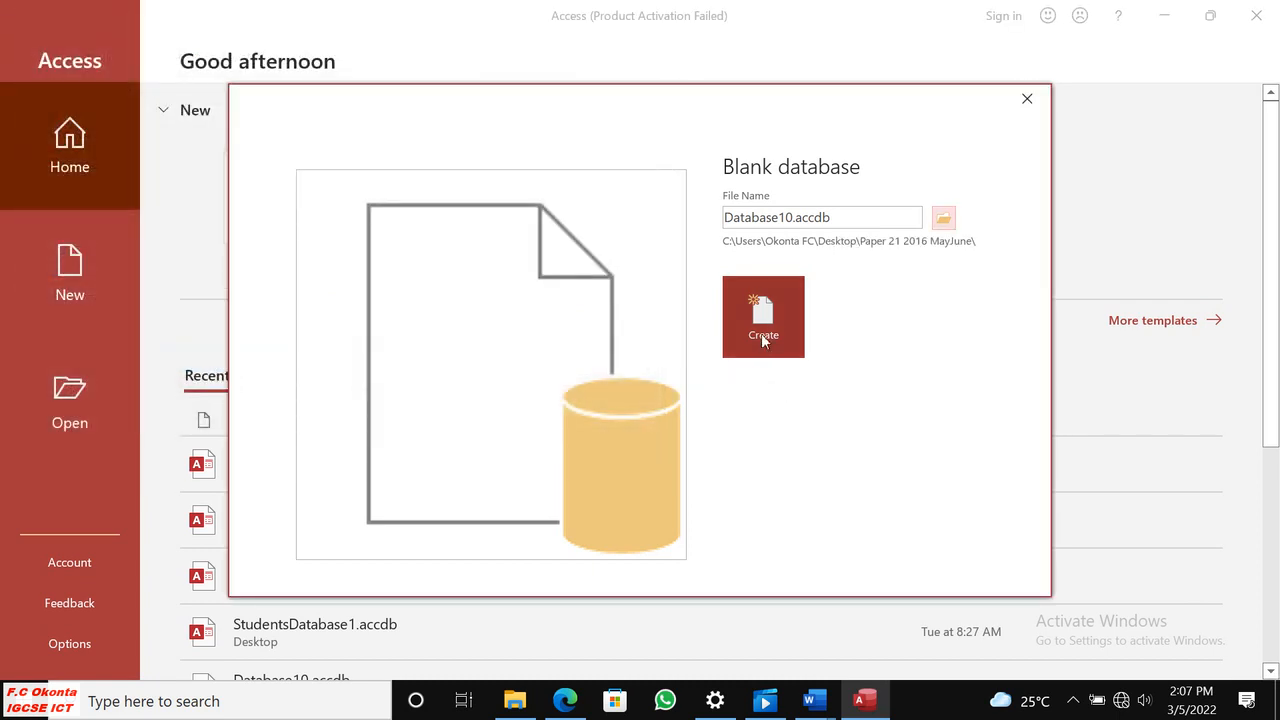
left_click(761, 333)
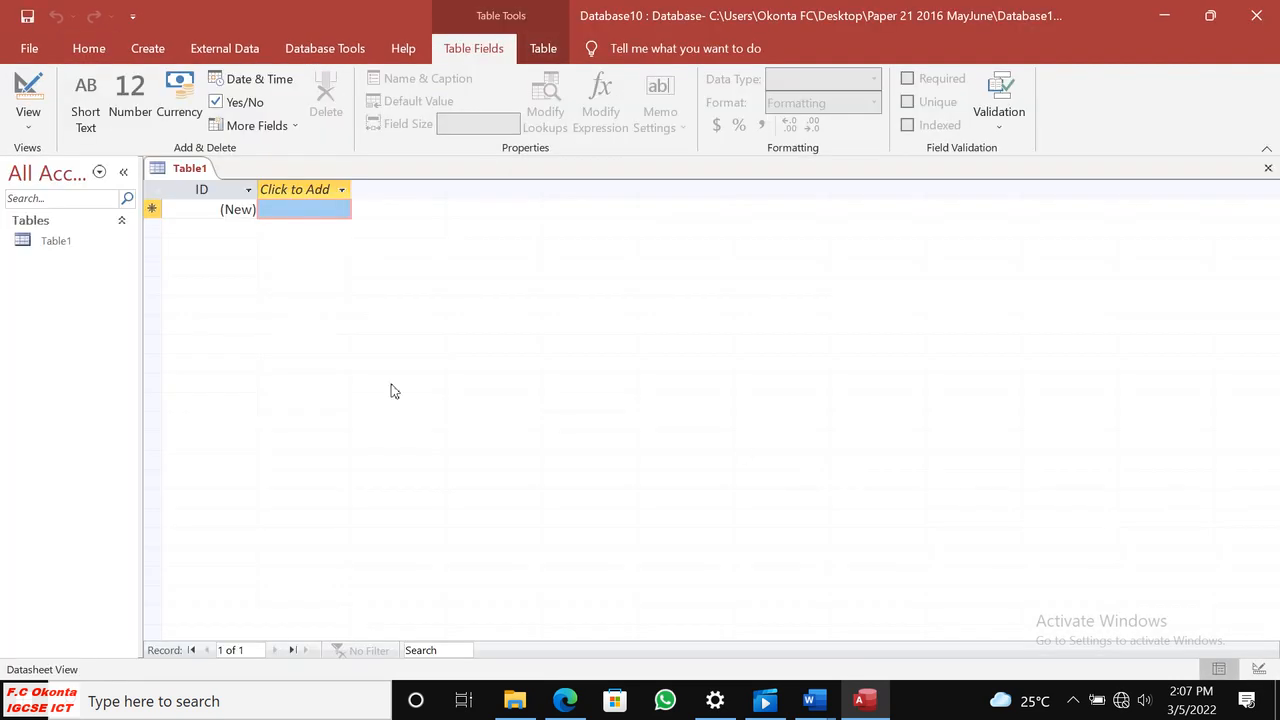
right_click(196, 175)
left_click(261, 242)
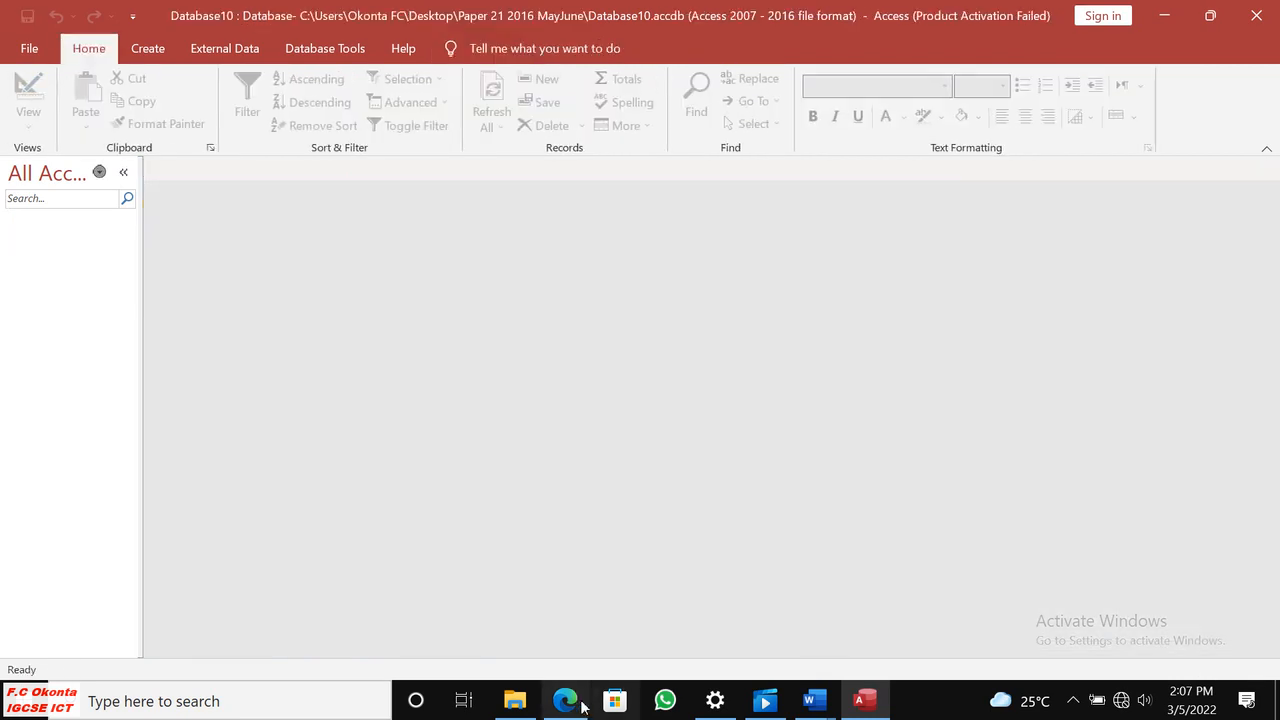
Check the name of the import file in question 20 of the PDF in Edge, and return to Access.
left_click(570, 702)
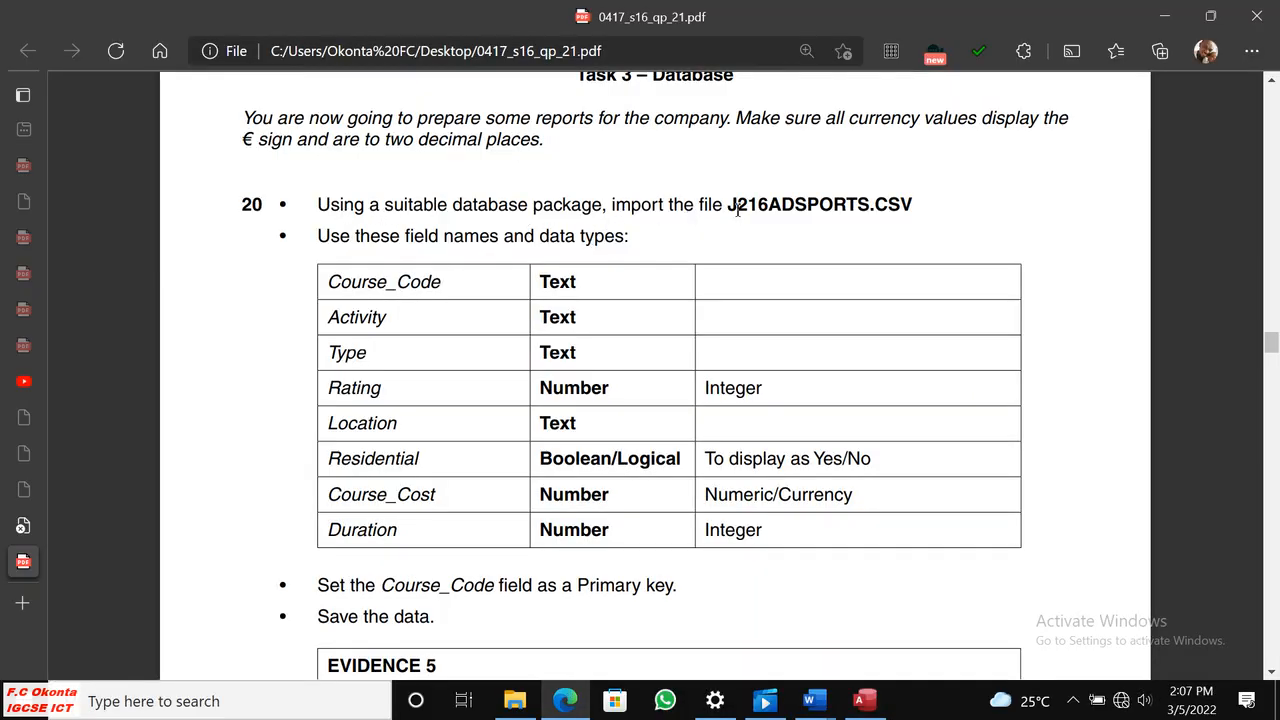
left_click_drag(729, 205, 904, 207)
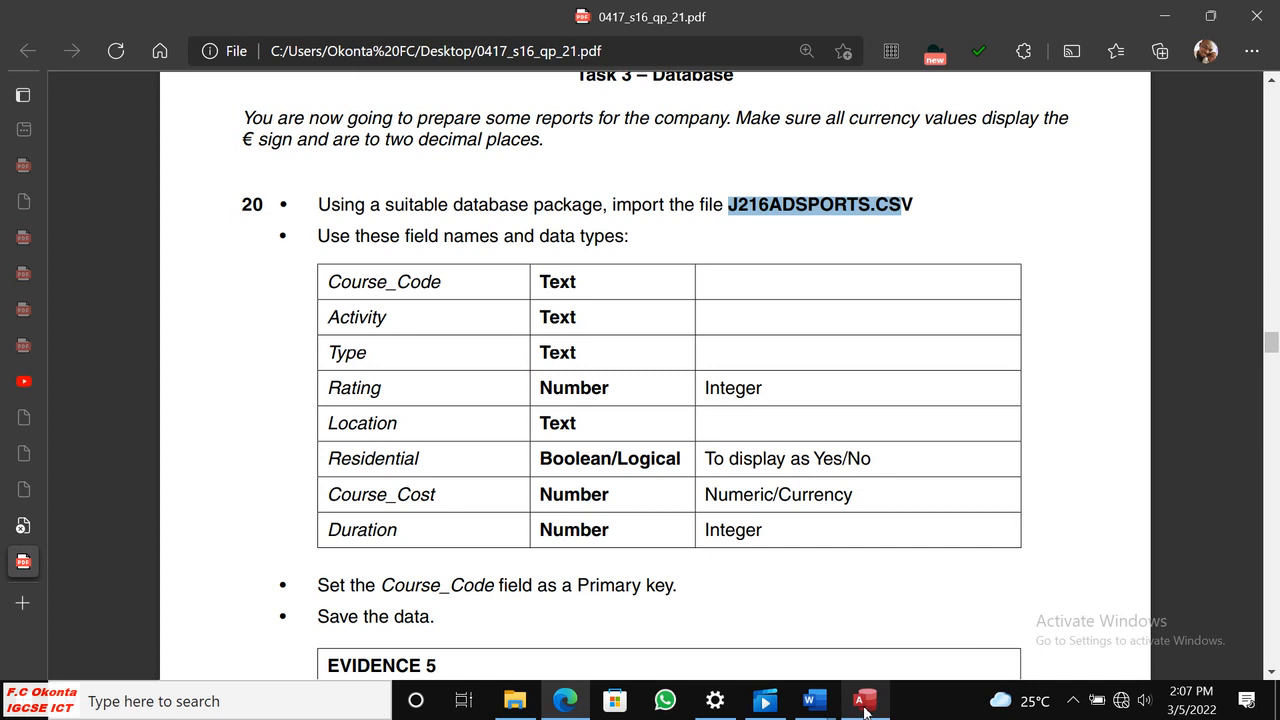
mouse_move(866, 710)
left_click(840, 605)
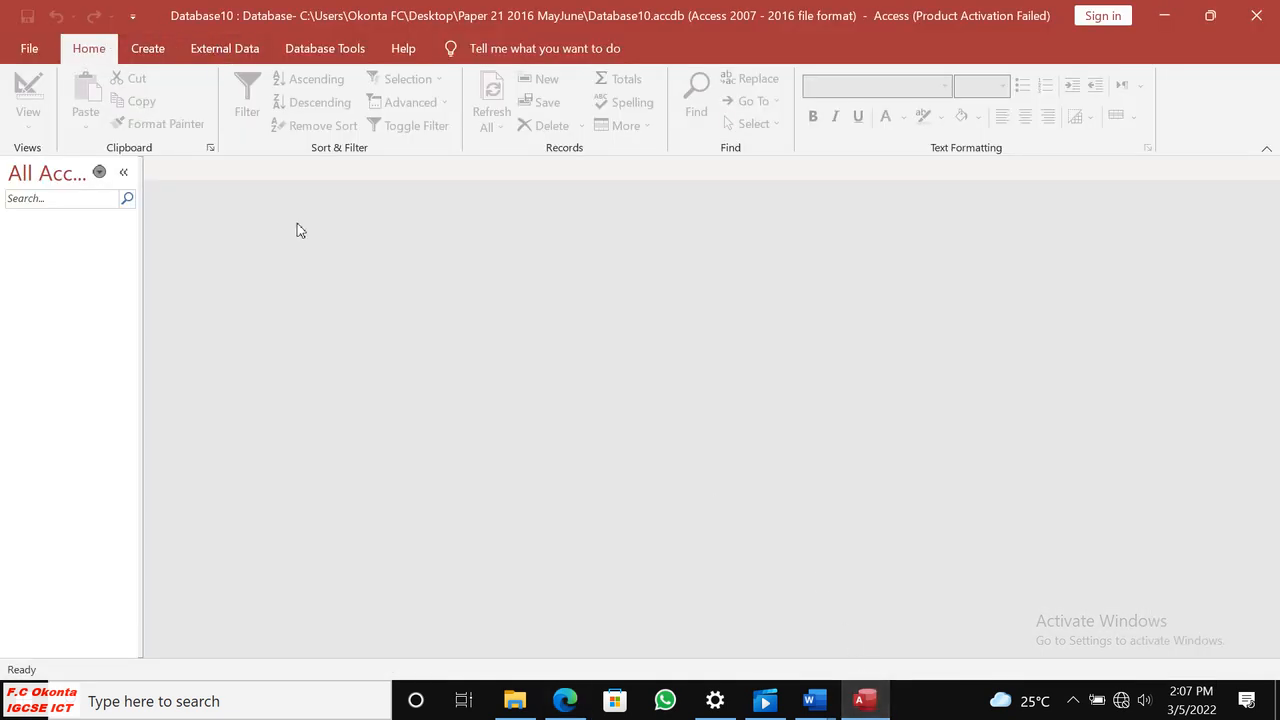
Start an import of external data from a text file into the database.
left_click(205, 48)
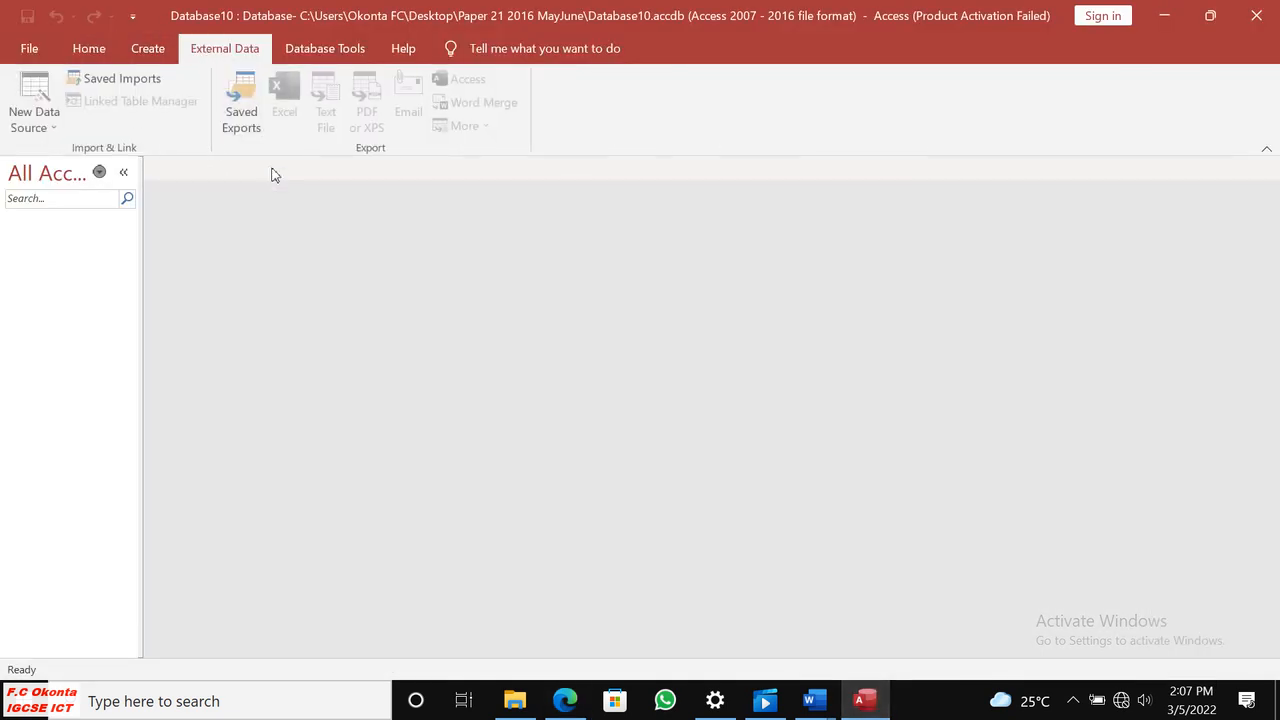
left_click(52, 128)
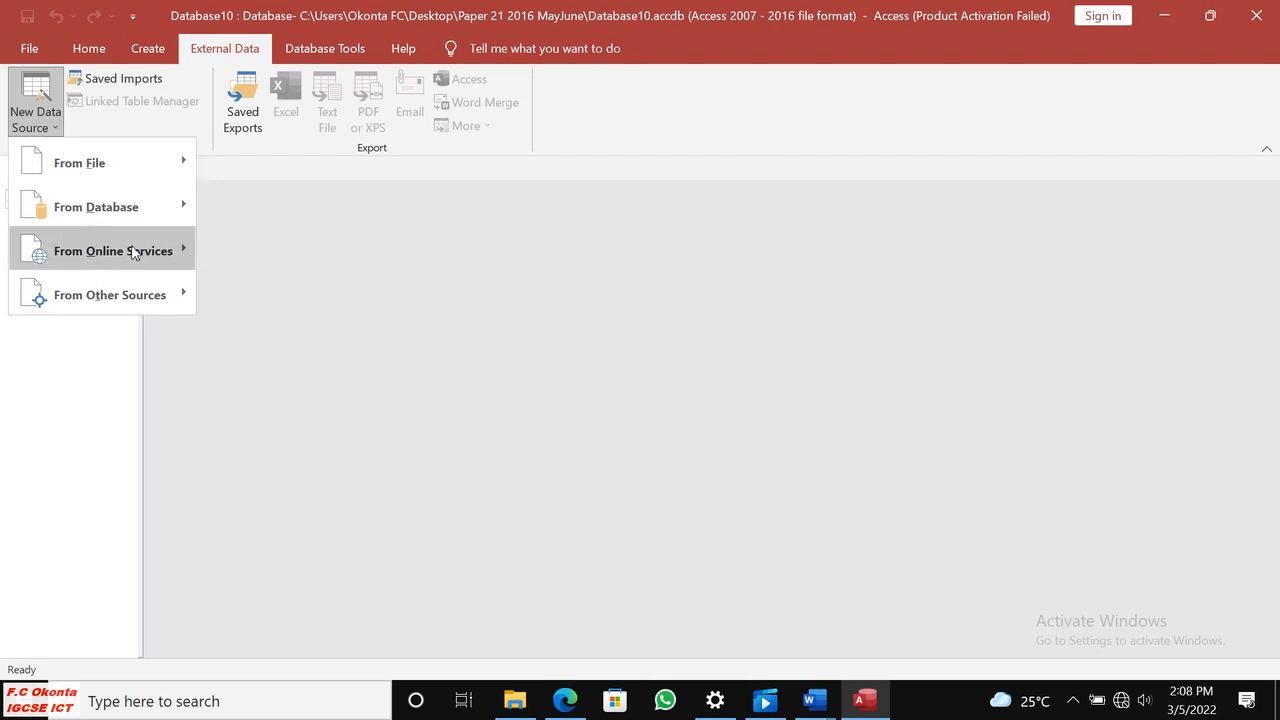
mouse_move(109, 170)
left_click(302, 306)
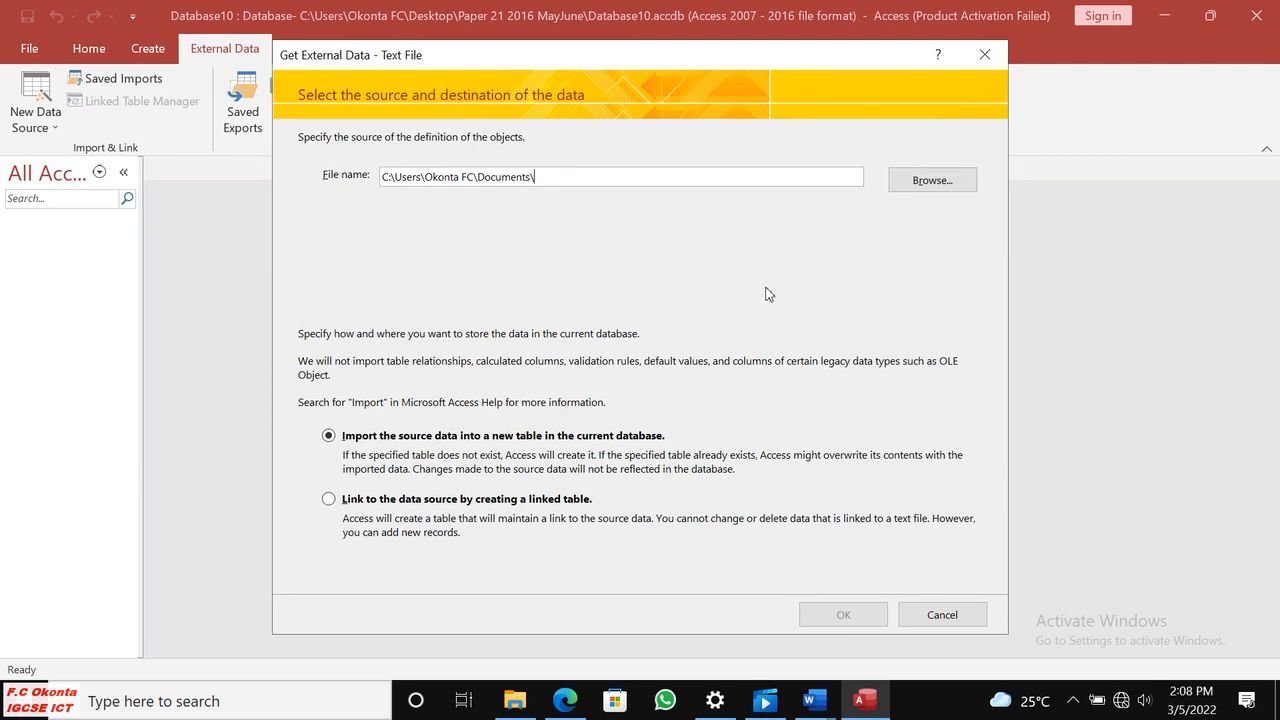
Choose J216ADSPORTS.csv from the Desktop folder Paper 21 2016 MayJune as the source, checking the name in Edge, and import it into a new table.
left_click(935, 184)
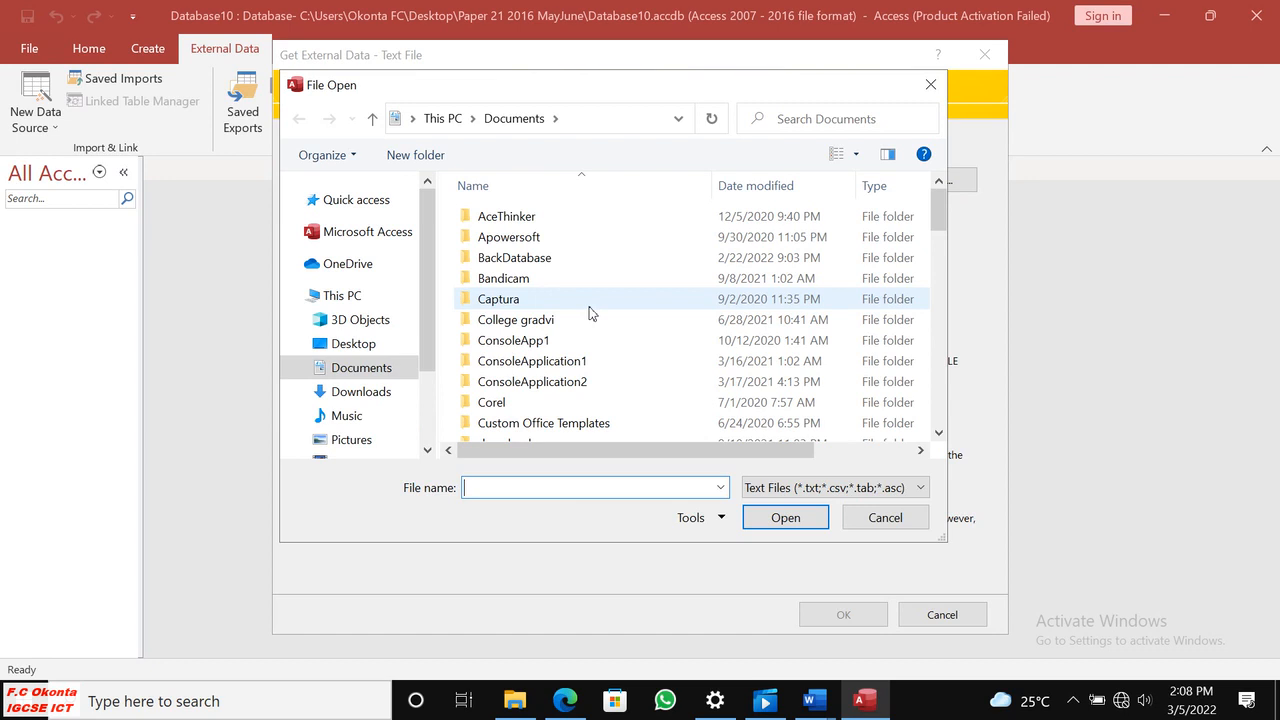
left_click(368, 350)
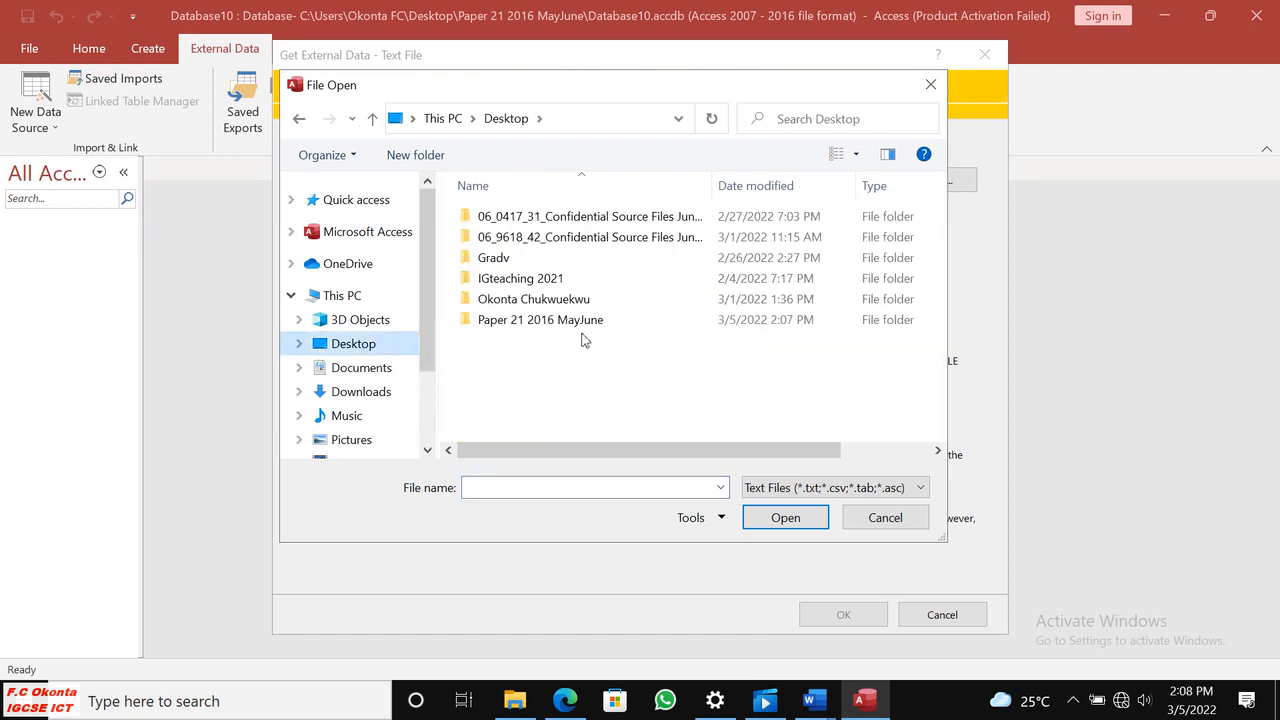
double_click(541, 319)
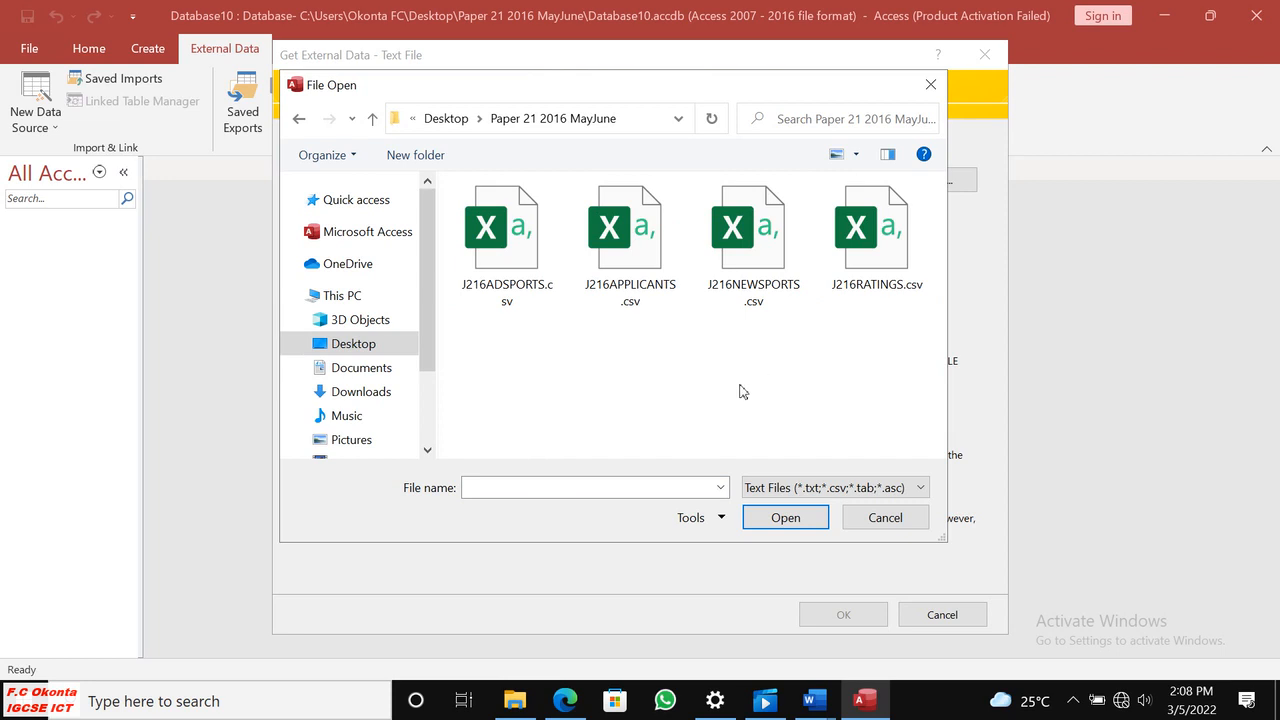
left_click(566, 701)
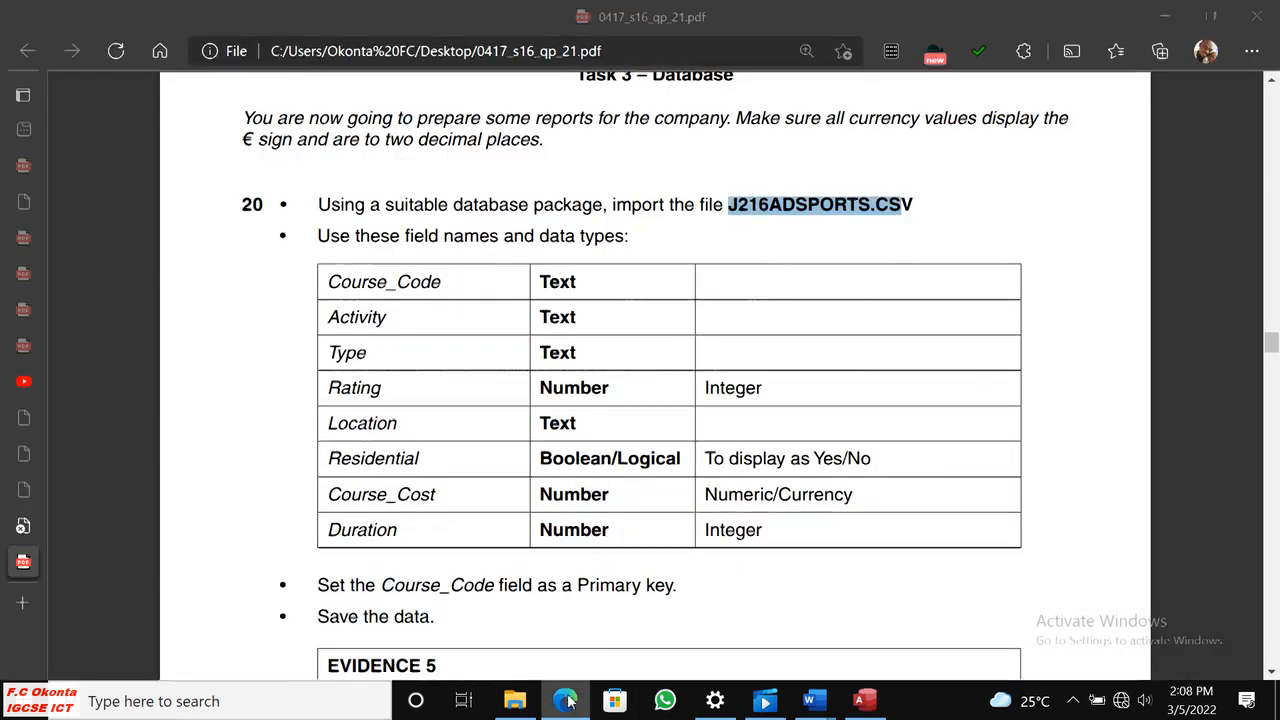
left_click(566, 701)
left_click(516, 221)
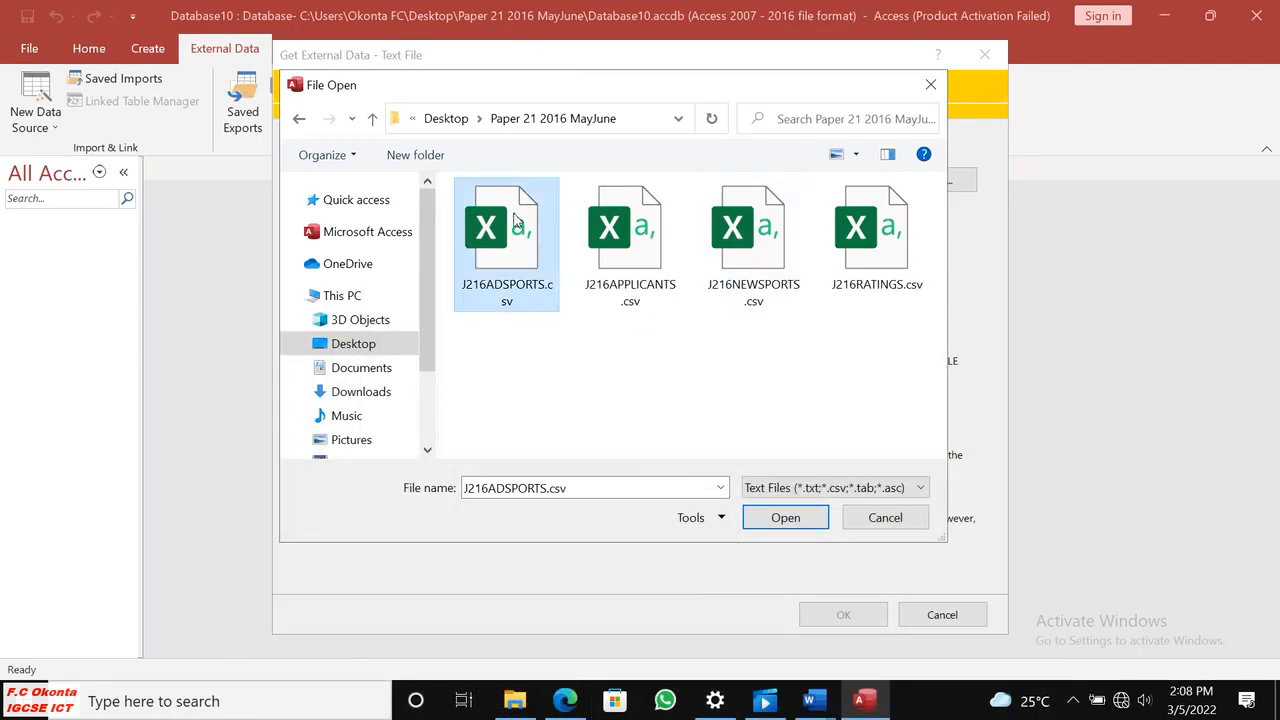
left_click(771, 519)
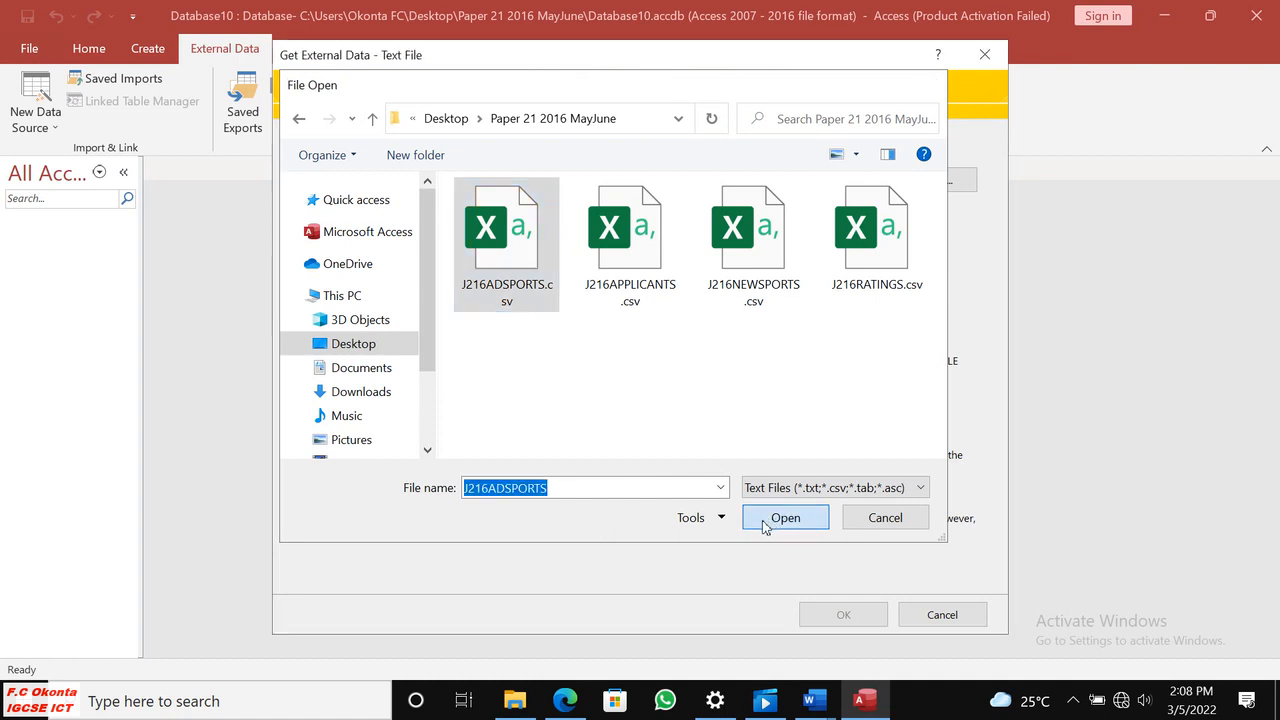
left_click(845, 614)
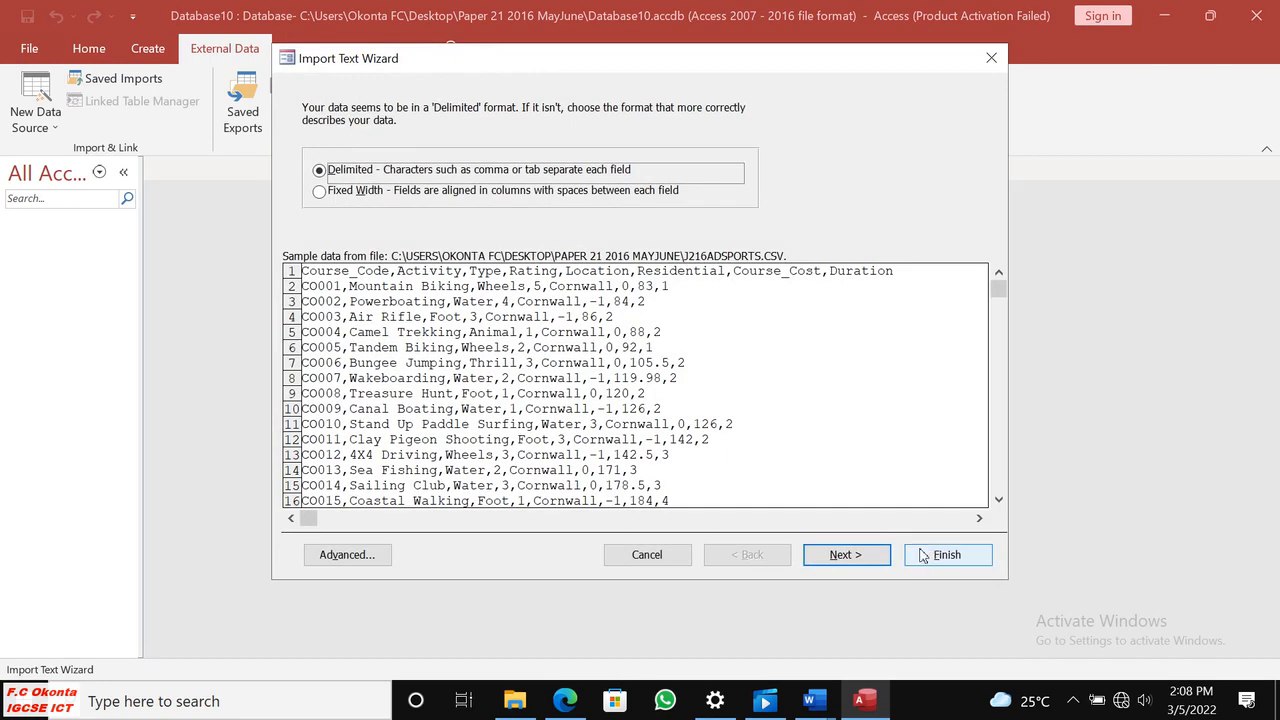
Keep the delimited format with comma separators and mark the first row as containing field names.
left_click(857, 558)
left_click(309, 210)
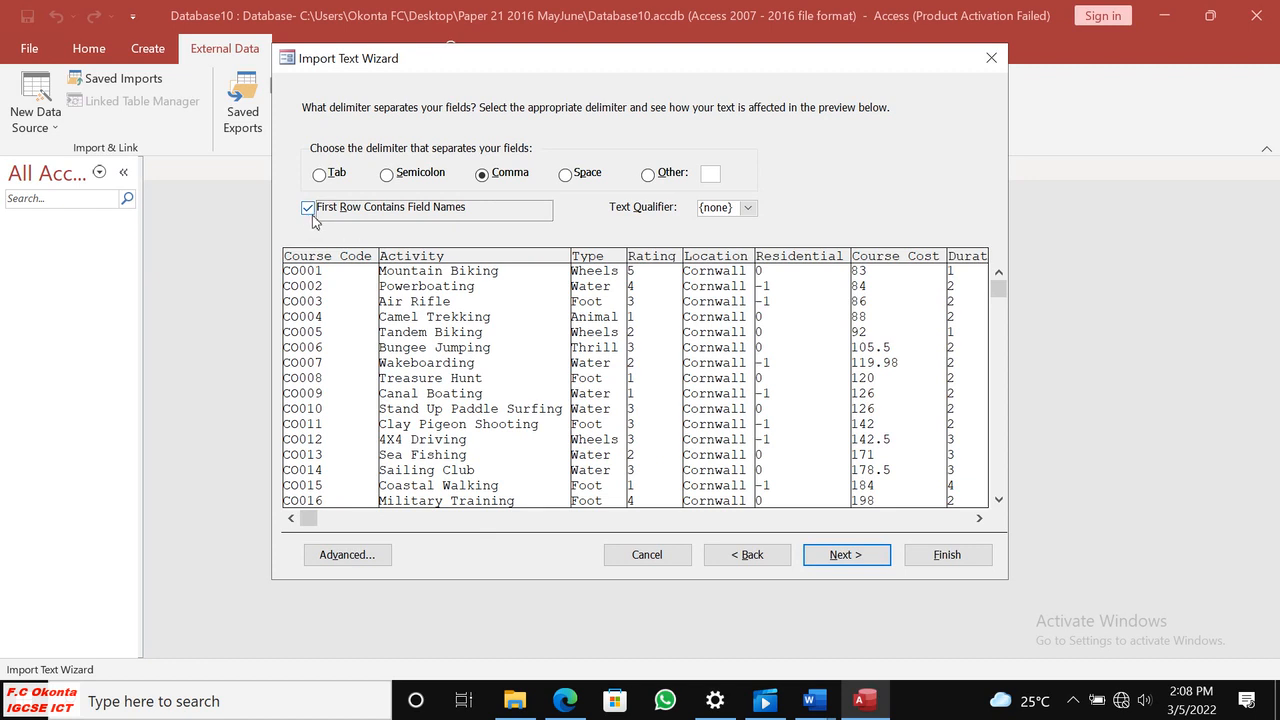
left_click(838, 555)
Open the advanced import specification, glance at question 20 in Edge, and set the date order to DMY.
left_click(345, 551)
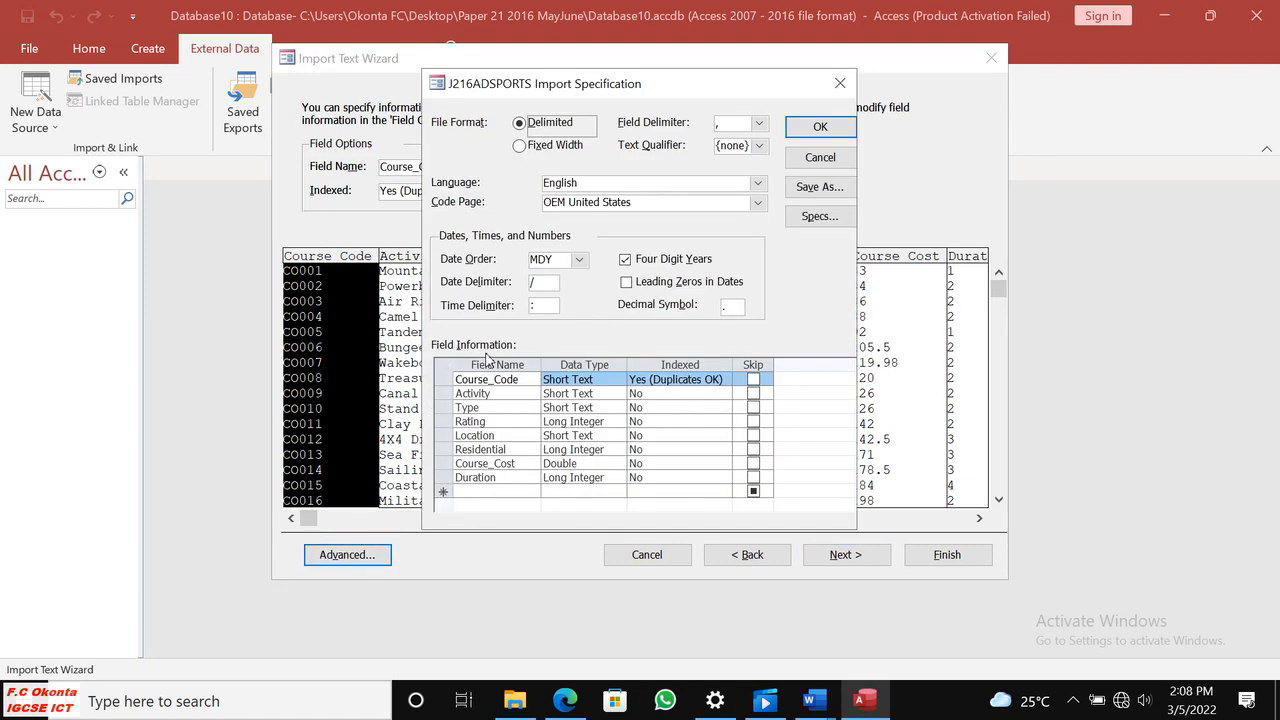
left_click(566, 700)
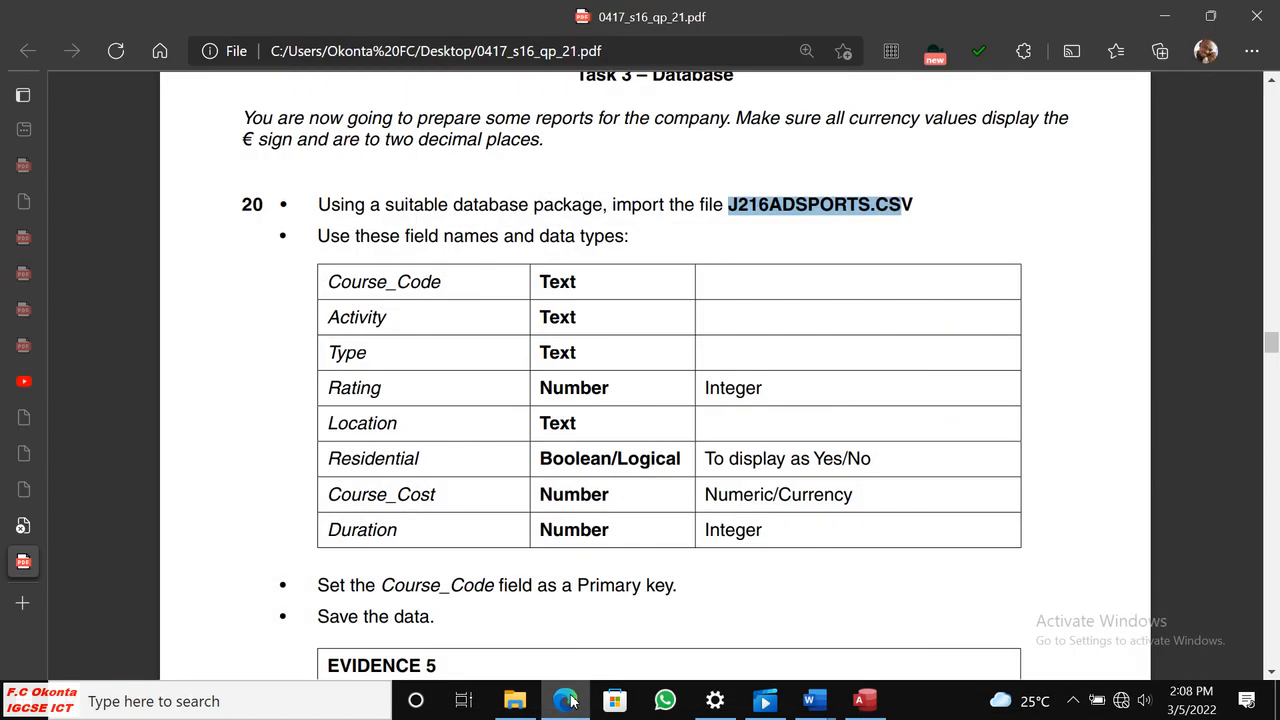
left_click(566, 700)
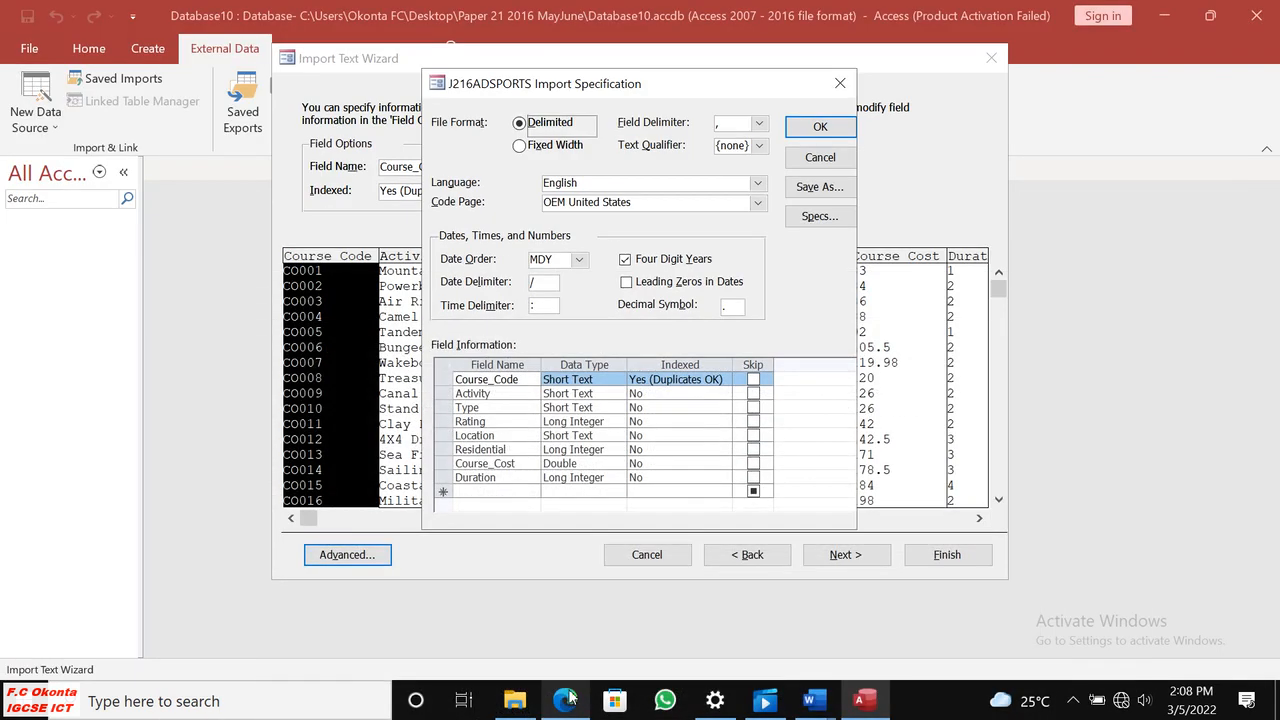
left_click(579, 259)
left_click(560, 282)
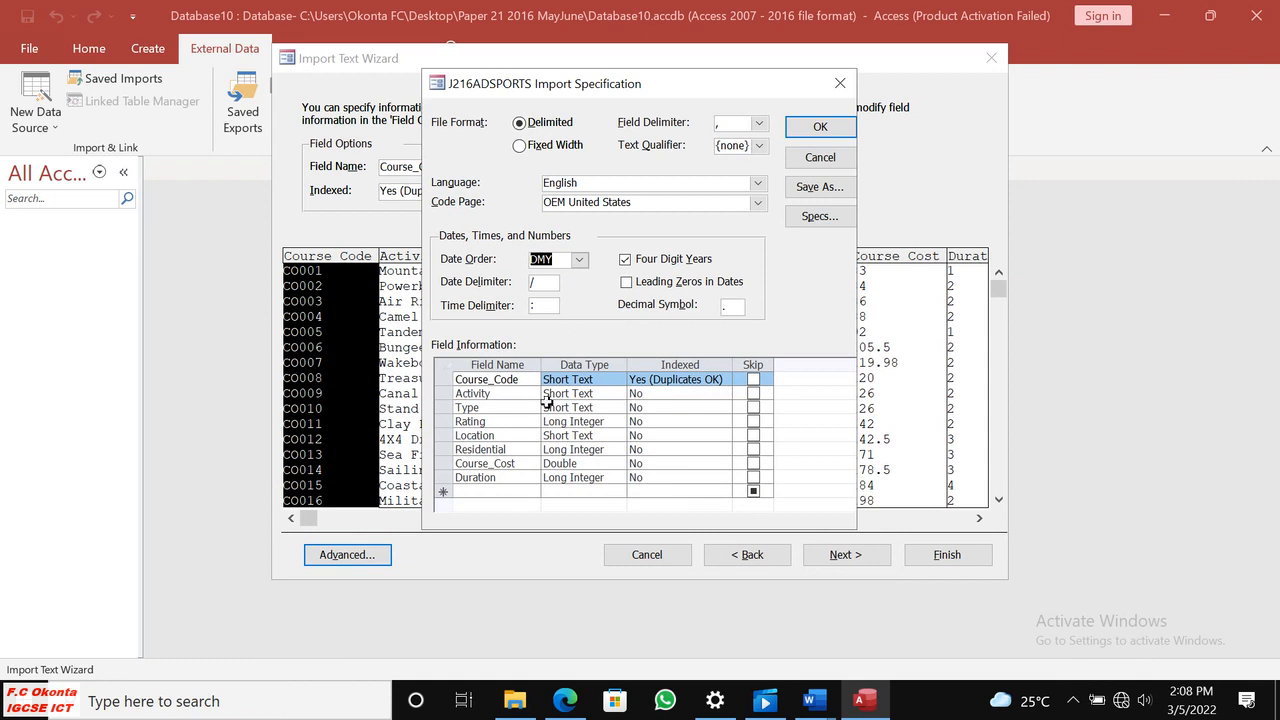
Check the required data types of Course_Code, Activity and Type in question 20 in Edge, and return to Access.
left_click(565, 700)
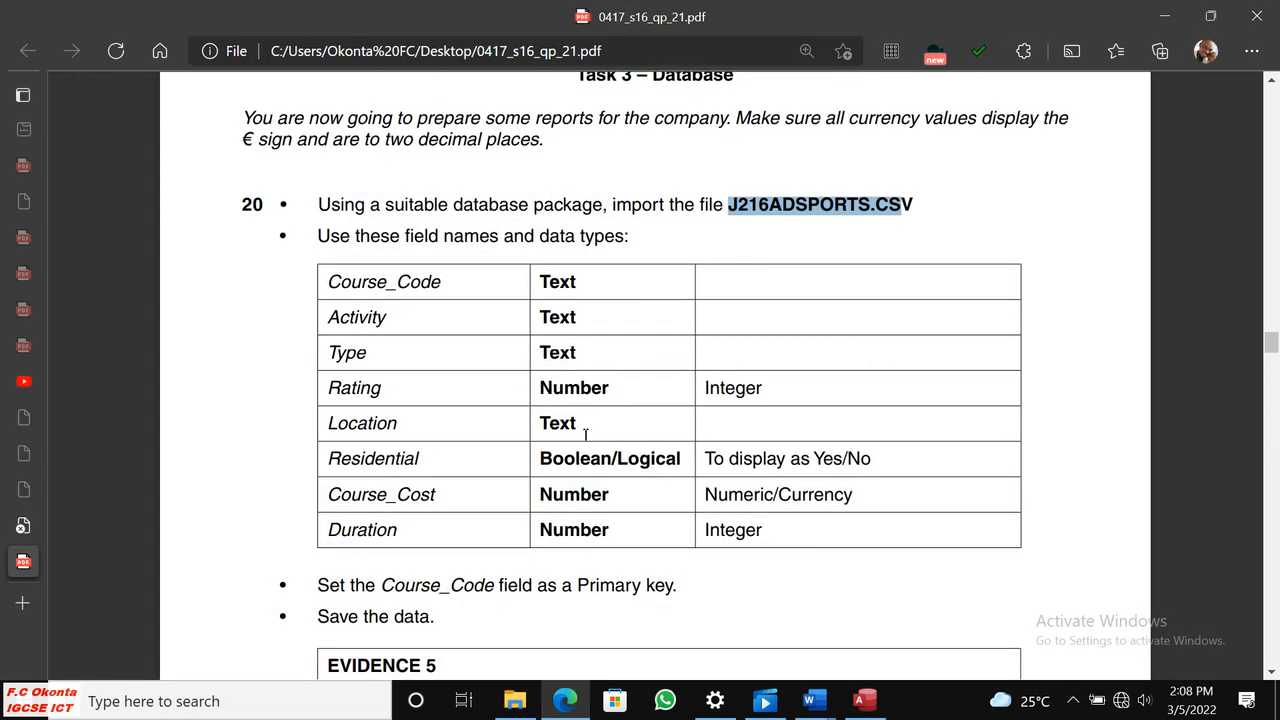
double_click(553, 288)
double_click(547, 322)
double_click(549, 357)
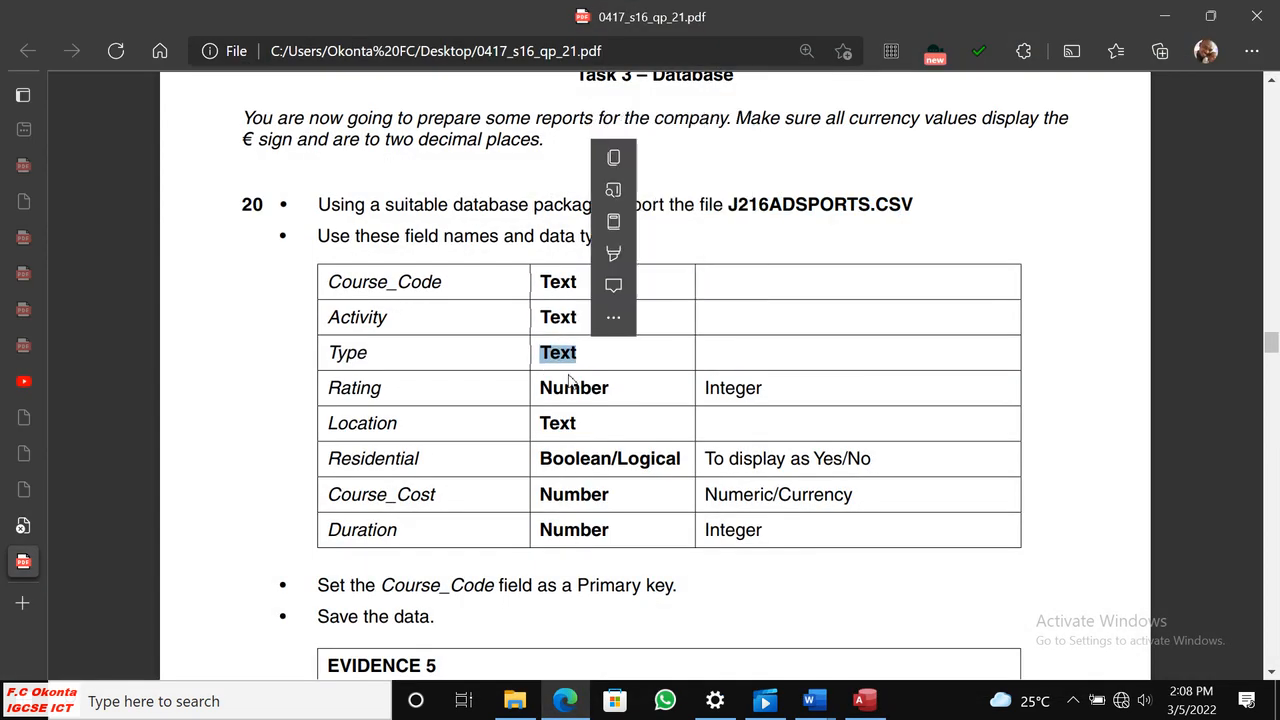
left_click(859, 700)
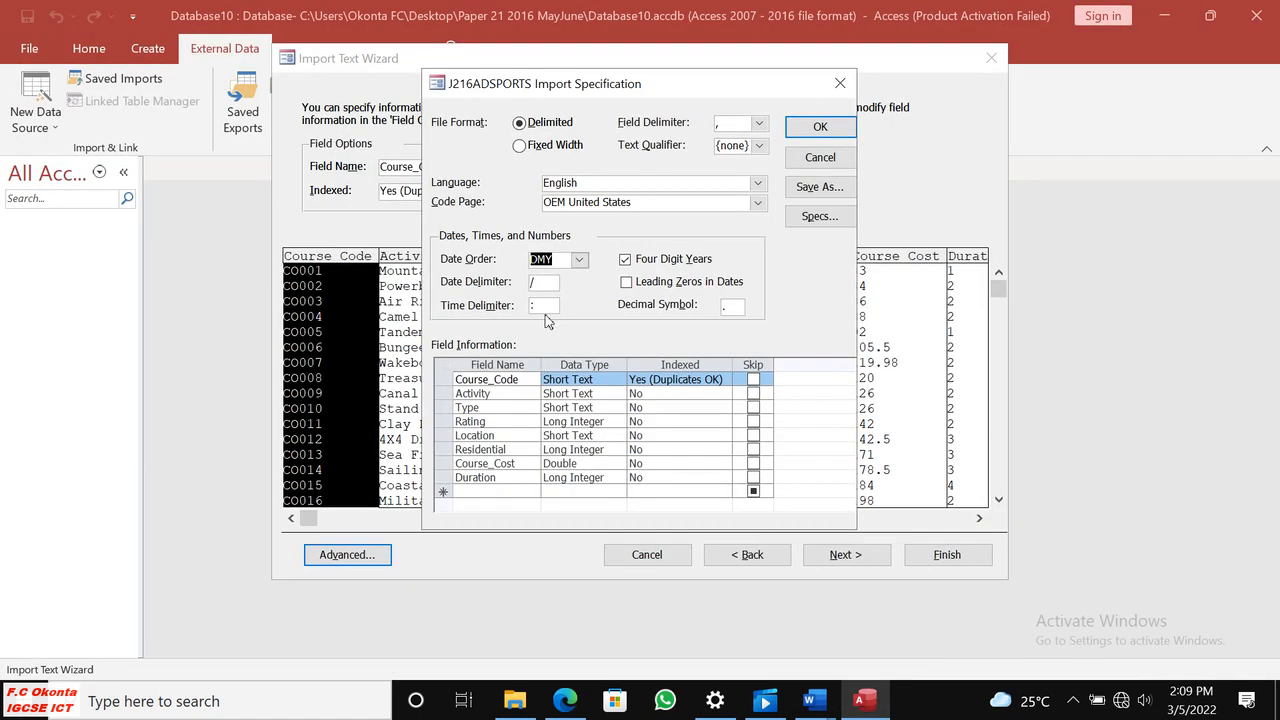
Review the data types of the first three fields and set the Rating field's data type to Integer.
left_click(584, 380)
left_click(585, 393)
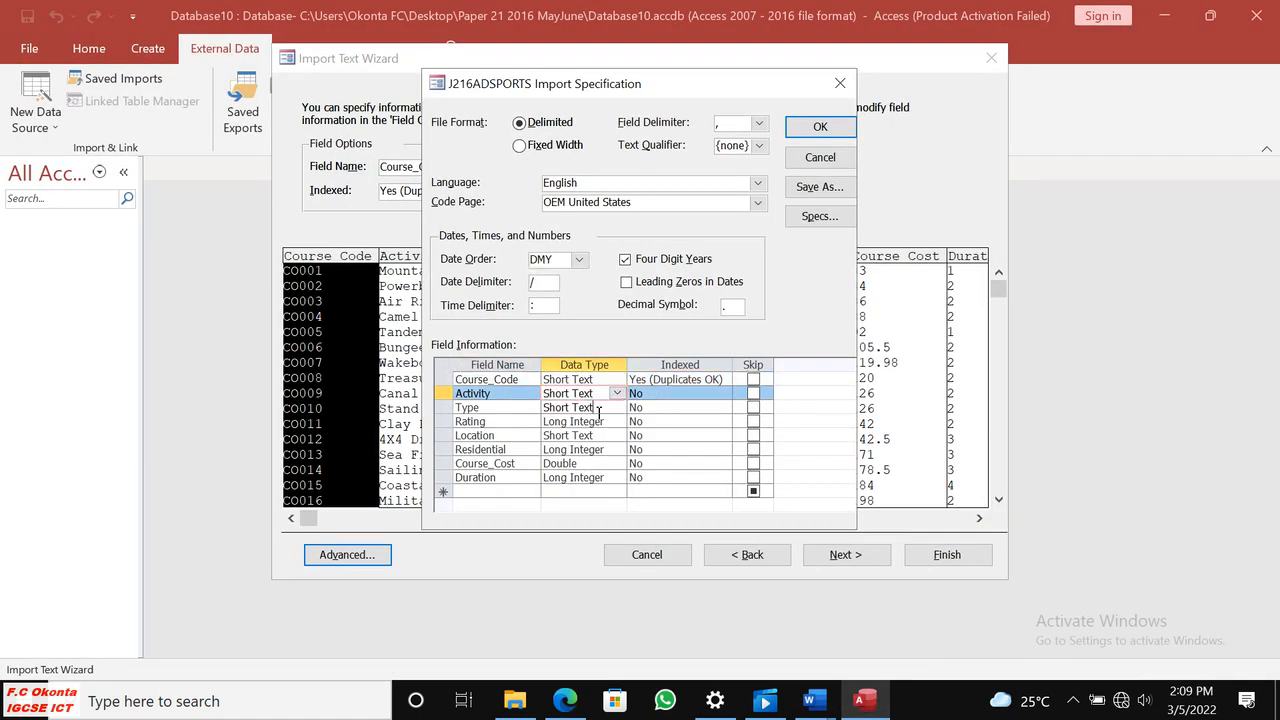
left_click(592, 407)
left_click(592, 421)
left_click(617, 421)
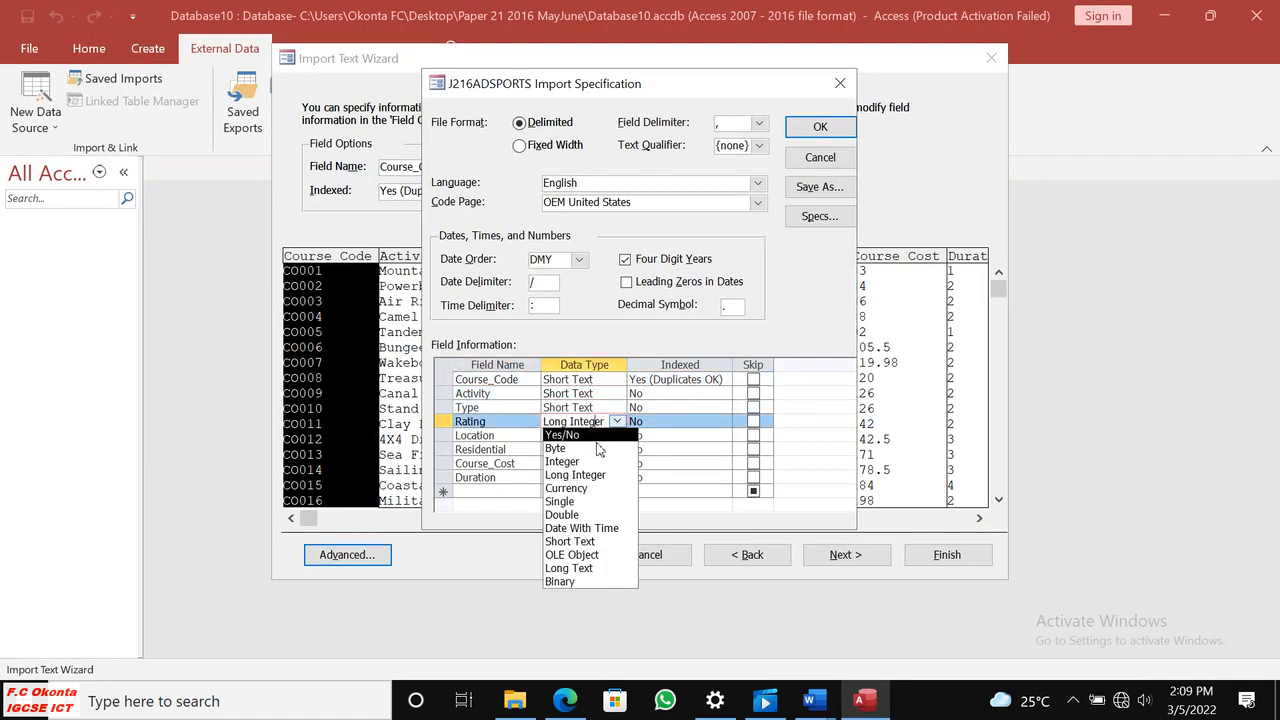
left_click(580, 461)
Check the Rating and Location requirements in Edge, return to Access, and set the Residential field's data type to Yes/No.
left_click(566, 702)
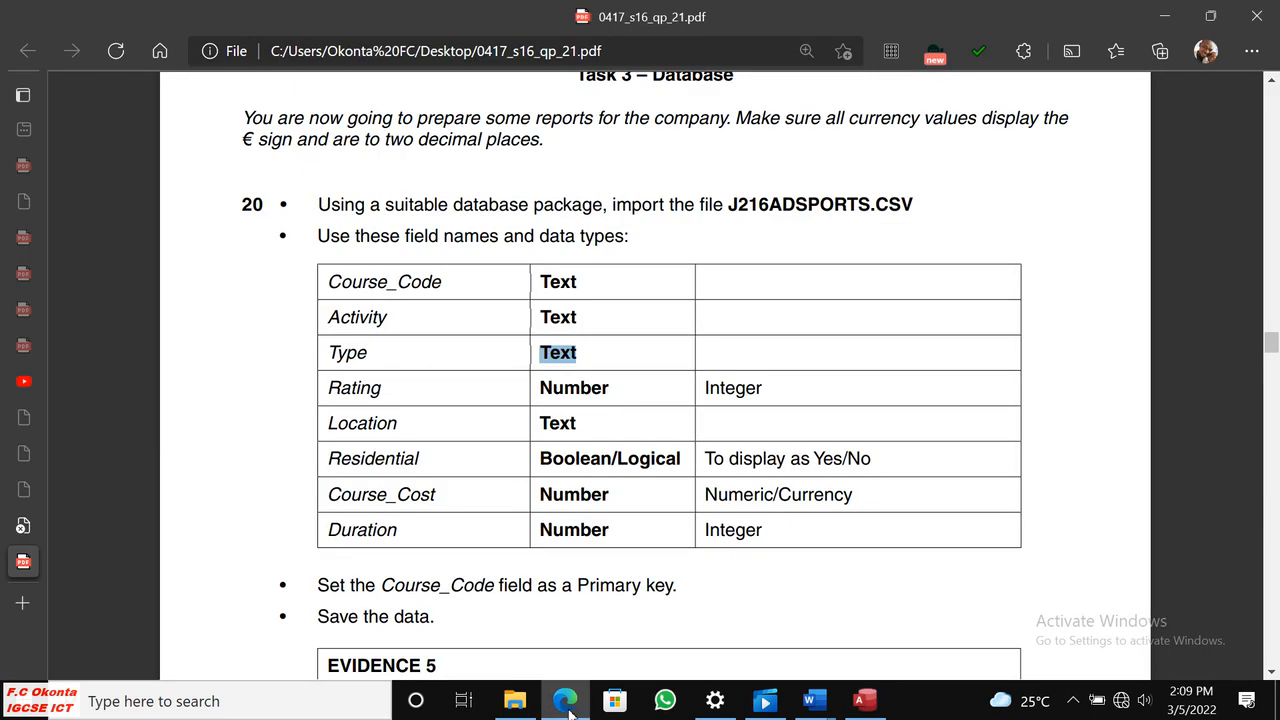
left_click_drag(708, 388, 778, 395)
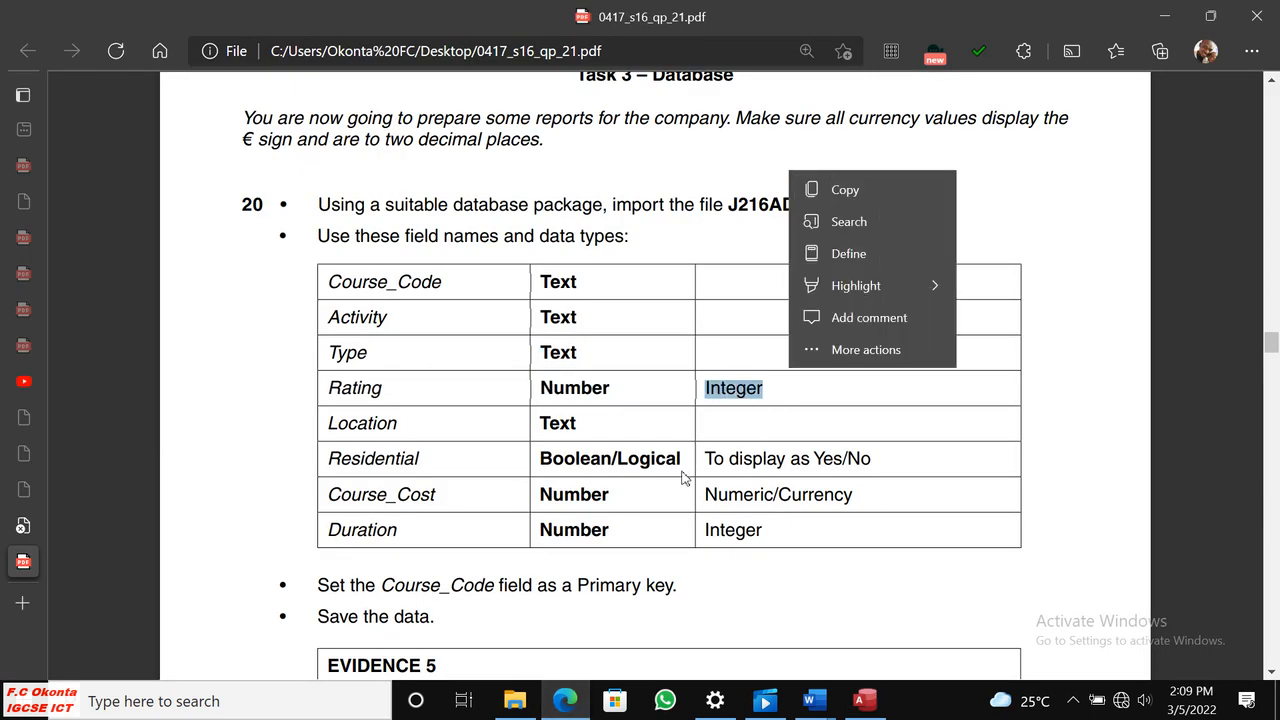
left_click(578, 418)
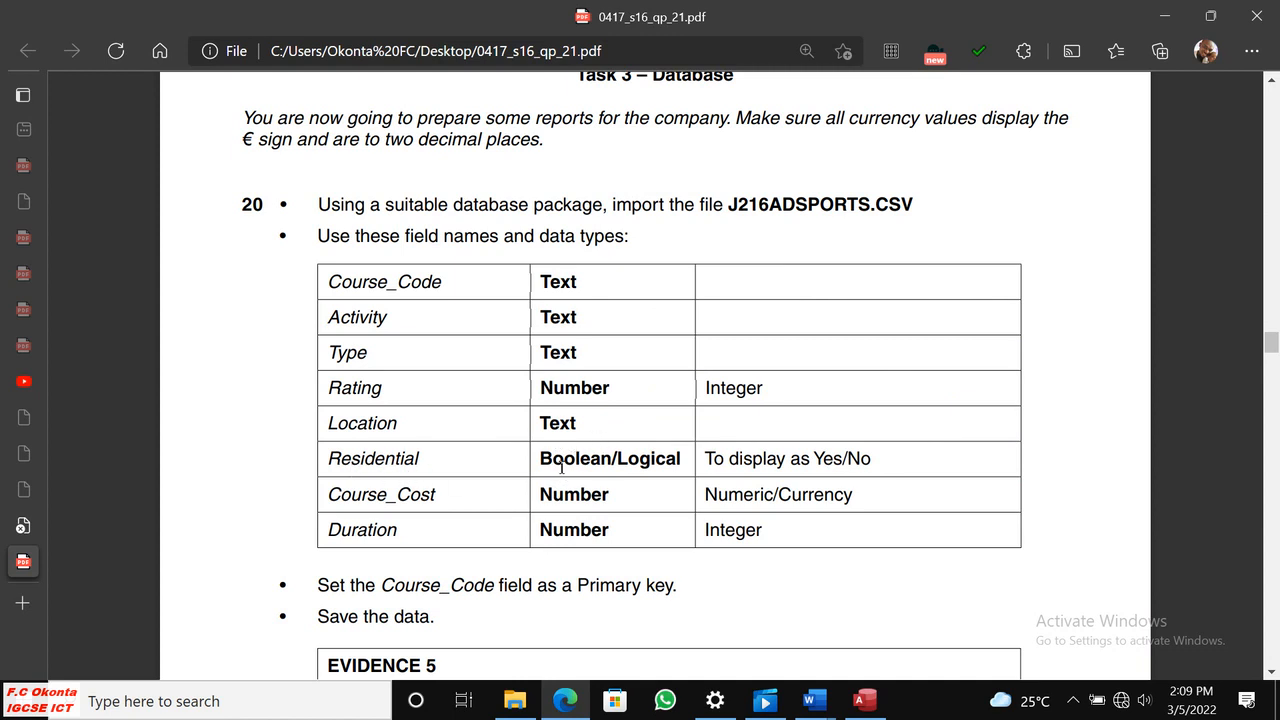
left_click(862, 701)
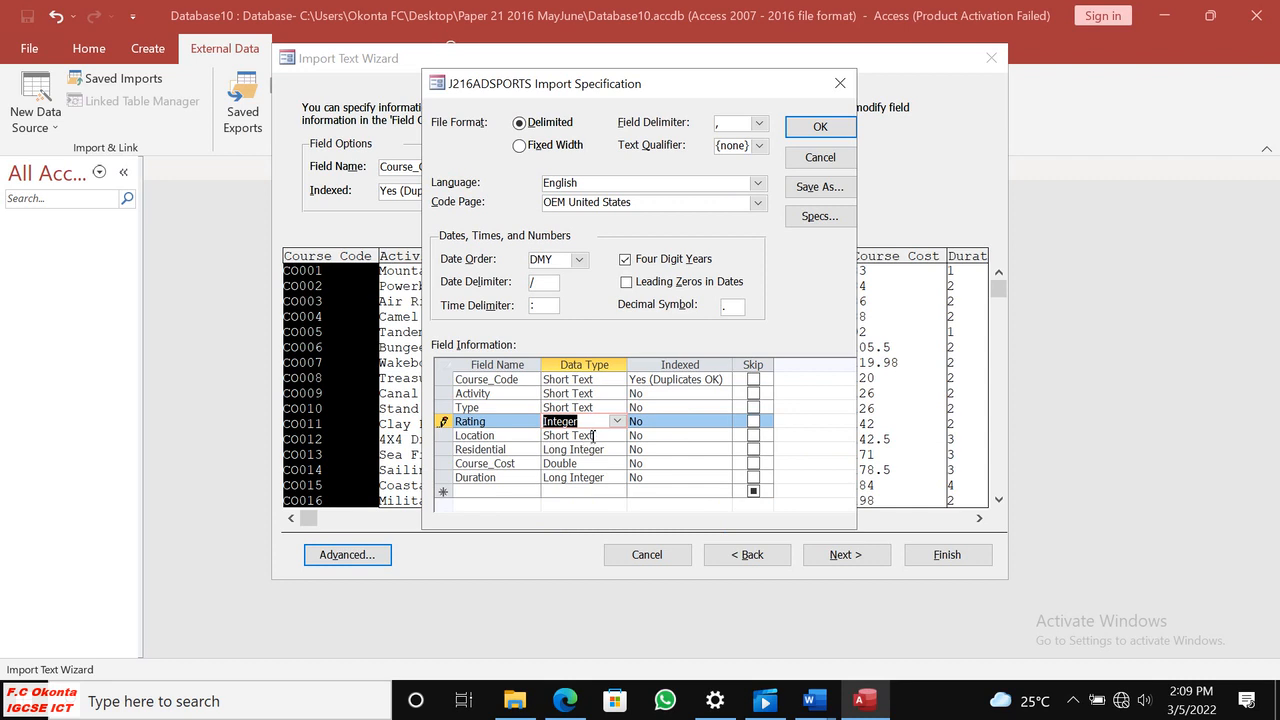
left_click(560, 450)
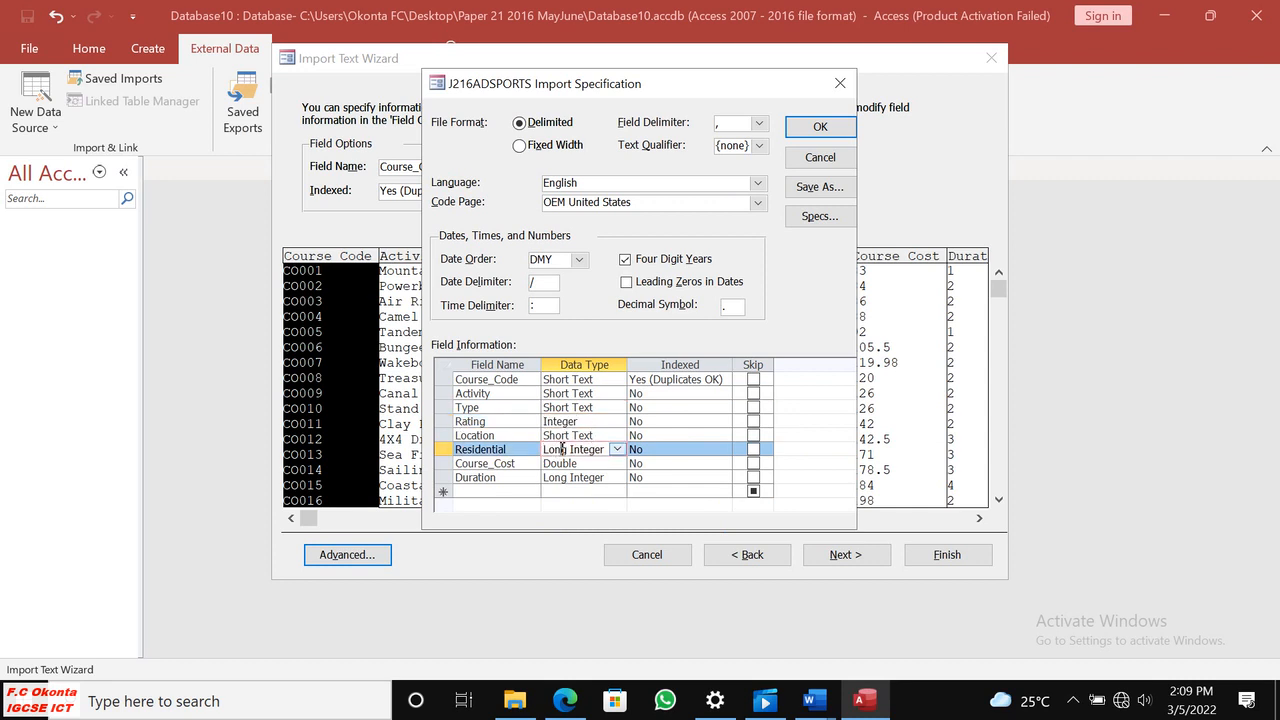
left_click(617, 450)
left_click(576, 463)
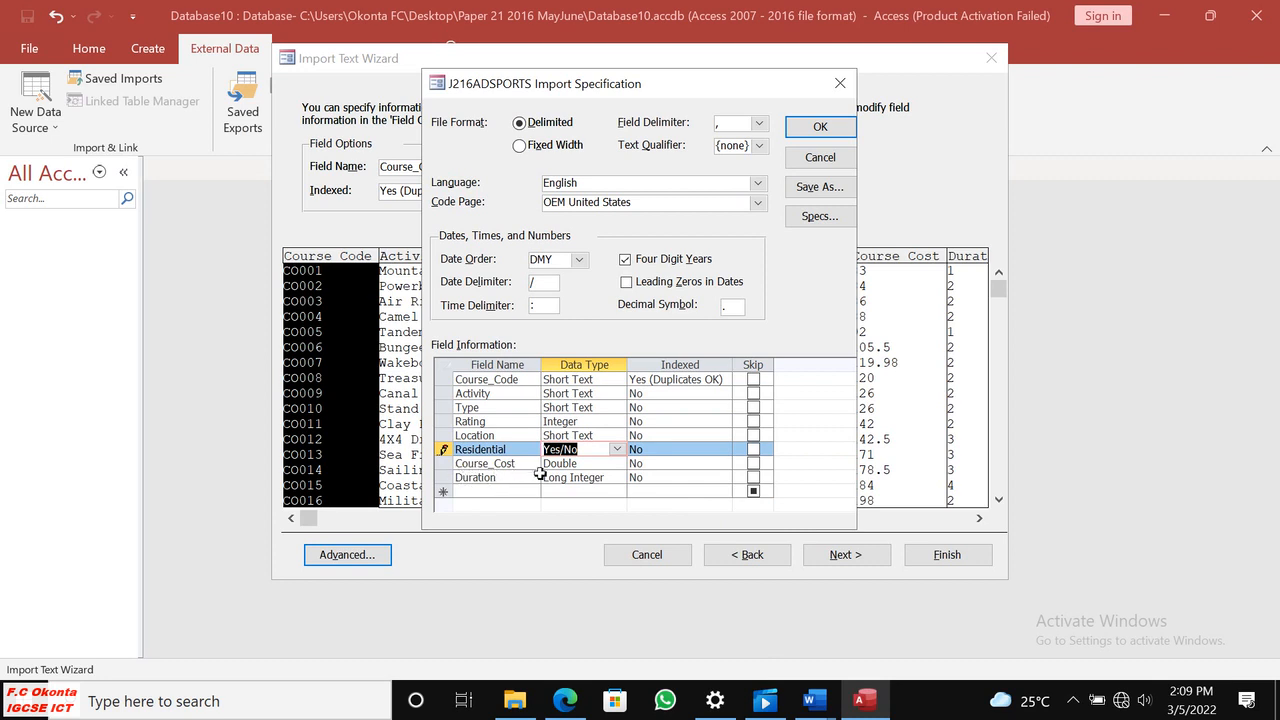
Check the Course_Cost requirement in question 20 in Edge, return to Access, and set that field's data type to Currency.
left_click(565, 700)
left_click_drag(541, 494, 612, 494)
left_click(714, 498)
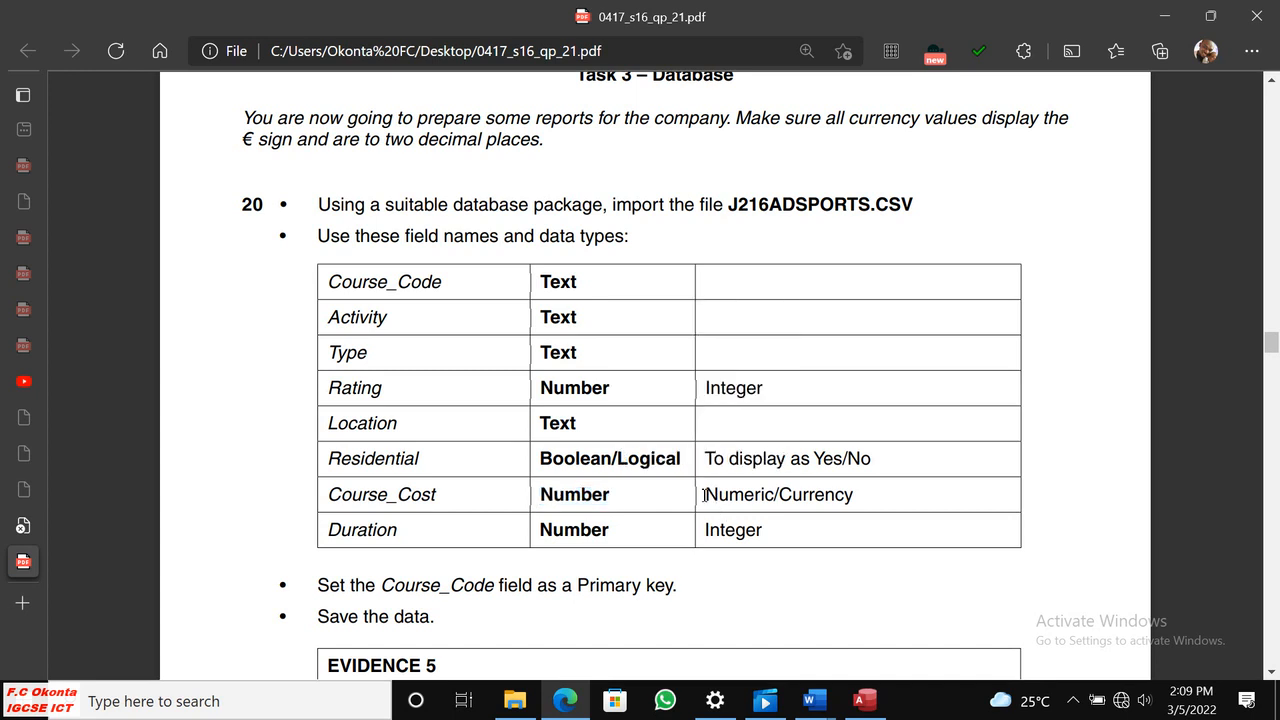
left_click_drag(716, 498, 856, 493)
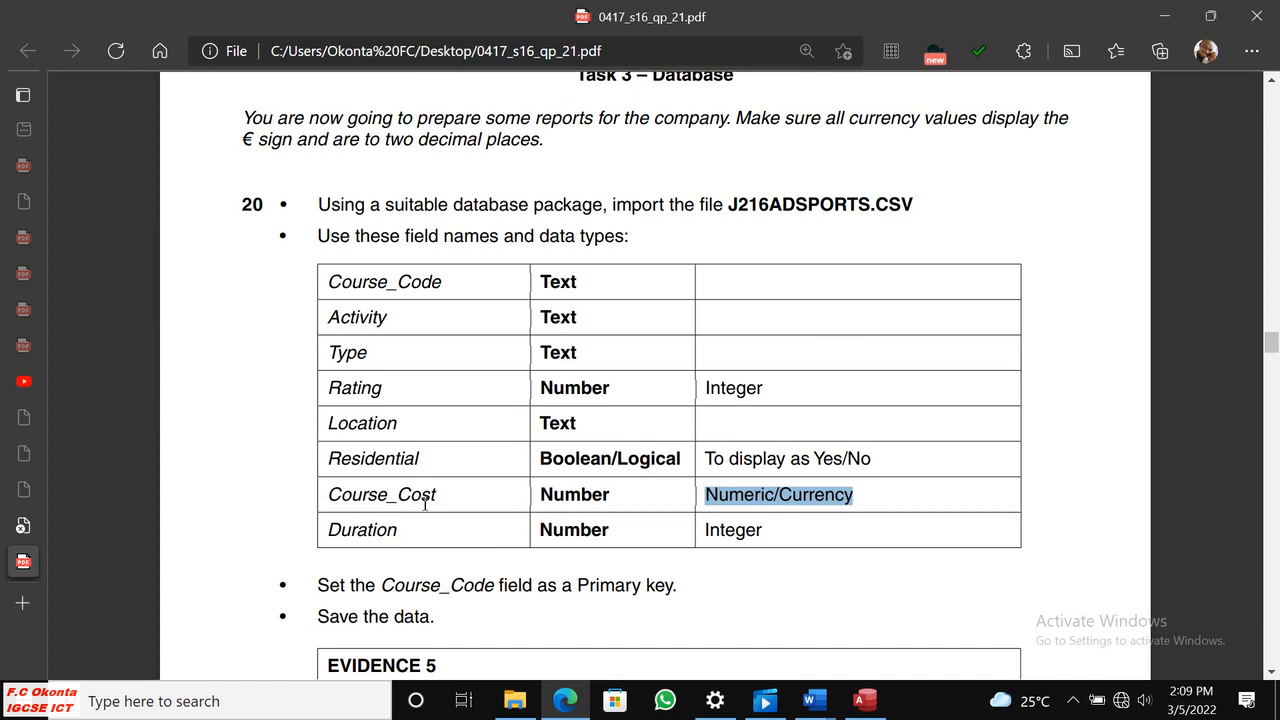
left_click(865, 700)
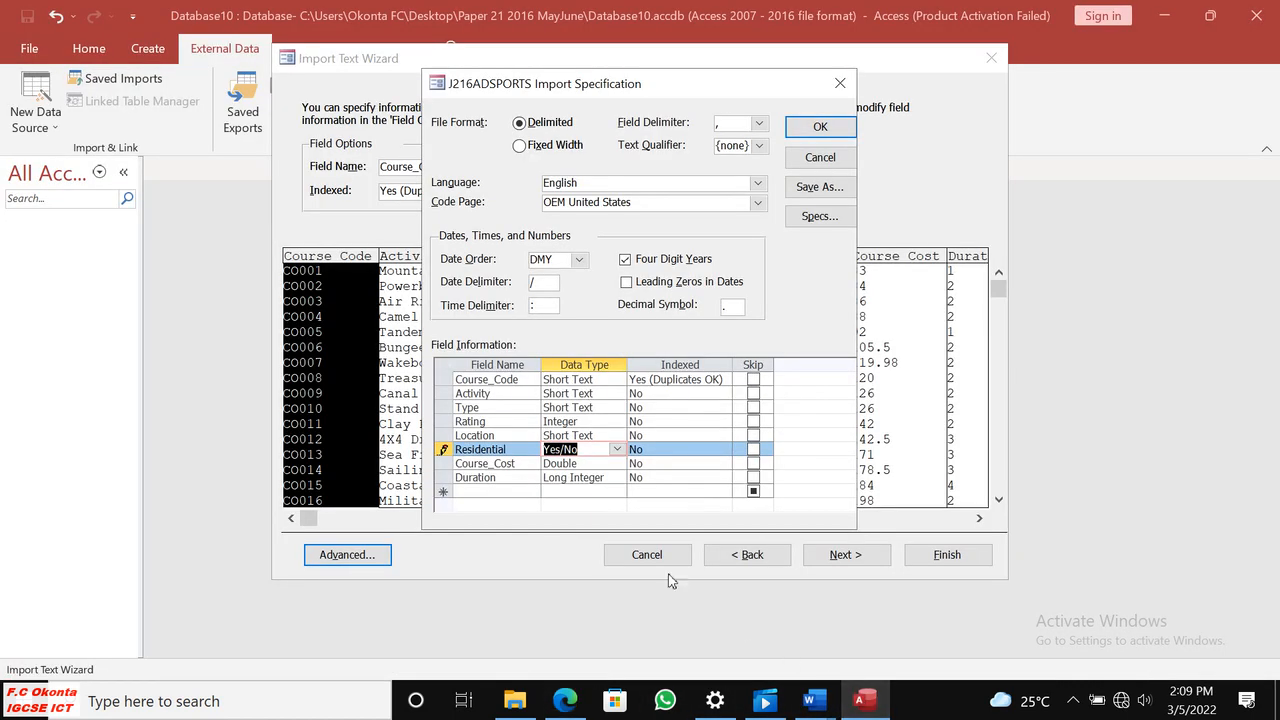
left_click(590, 463)
left_click(617, 463)
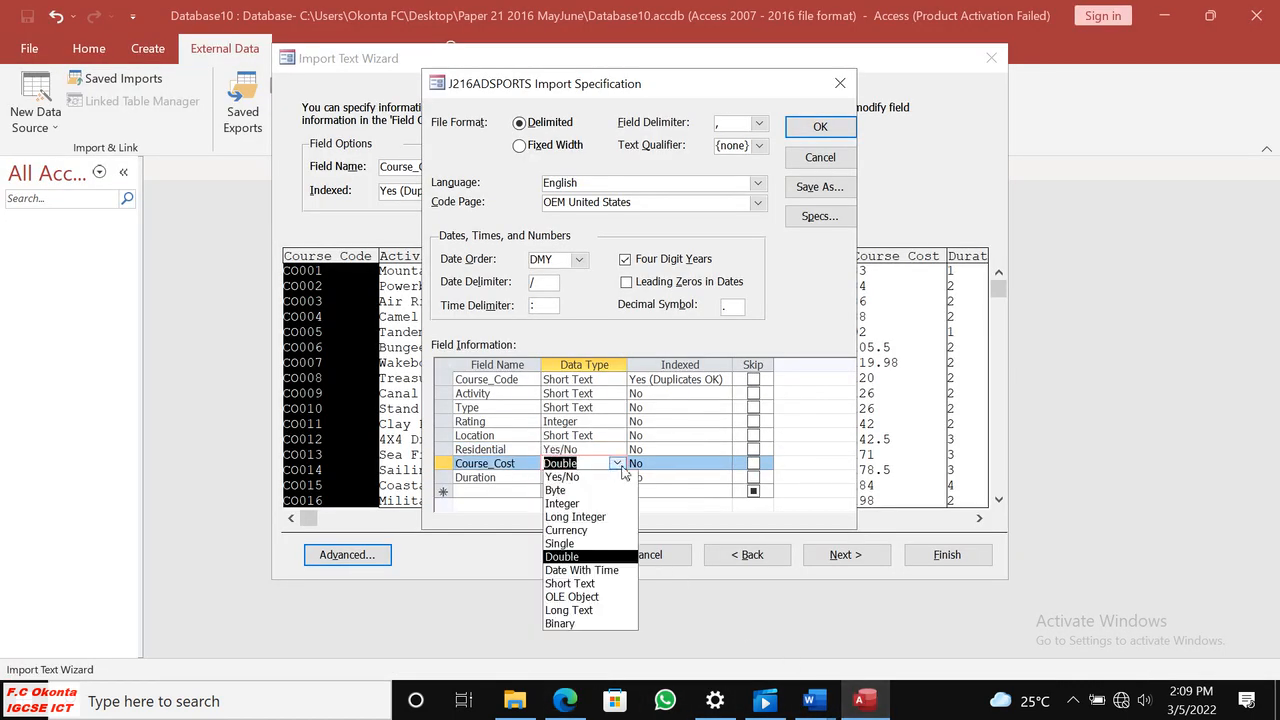
left_click(592, 531)
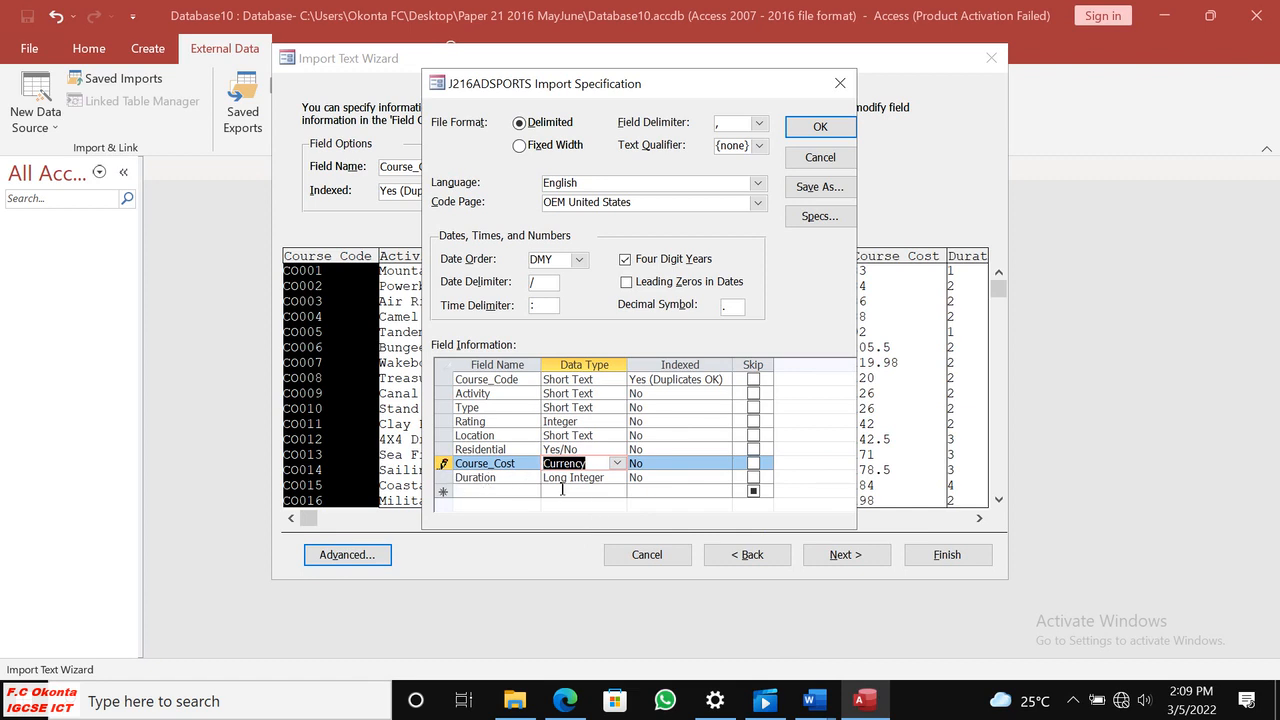
Check the paper in Edge, return to Access, set the Duration field's data type to Integer, and accept the import specification.
left_click(565, 700)
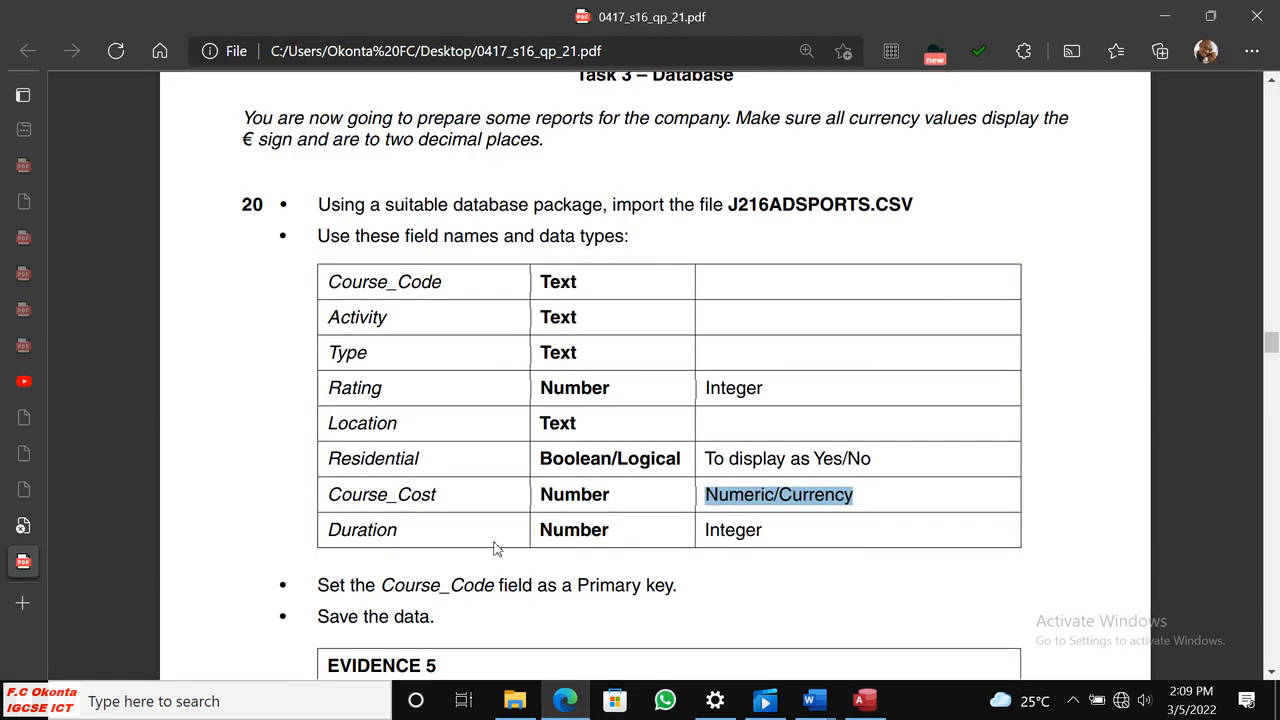
left_click(860, 700)
left_click(602, 478)
left_click(617, 478)
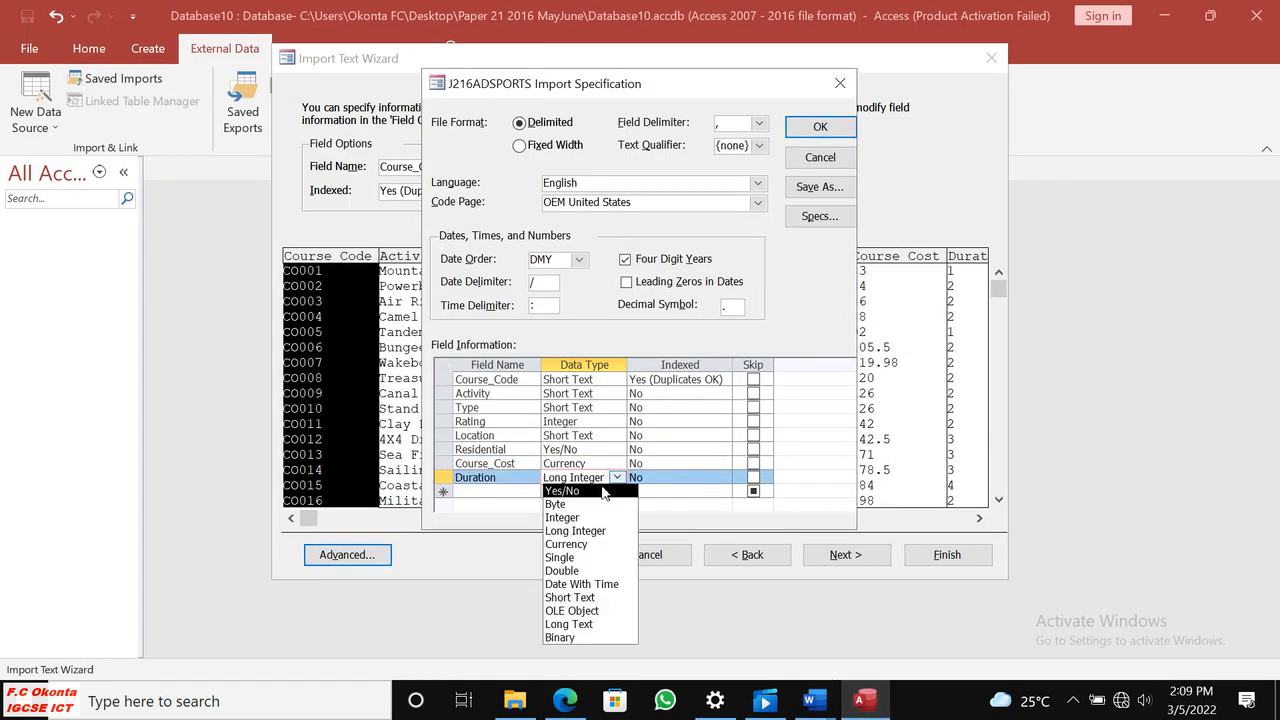
left_click(577, 522)
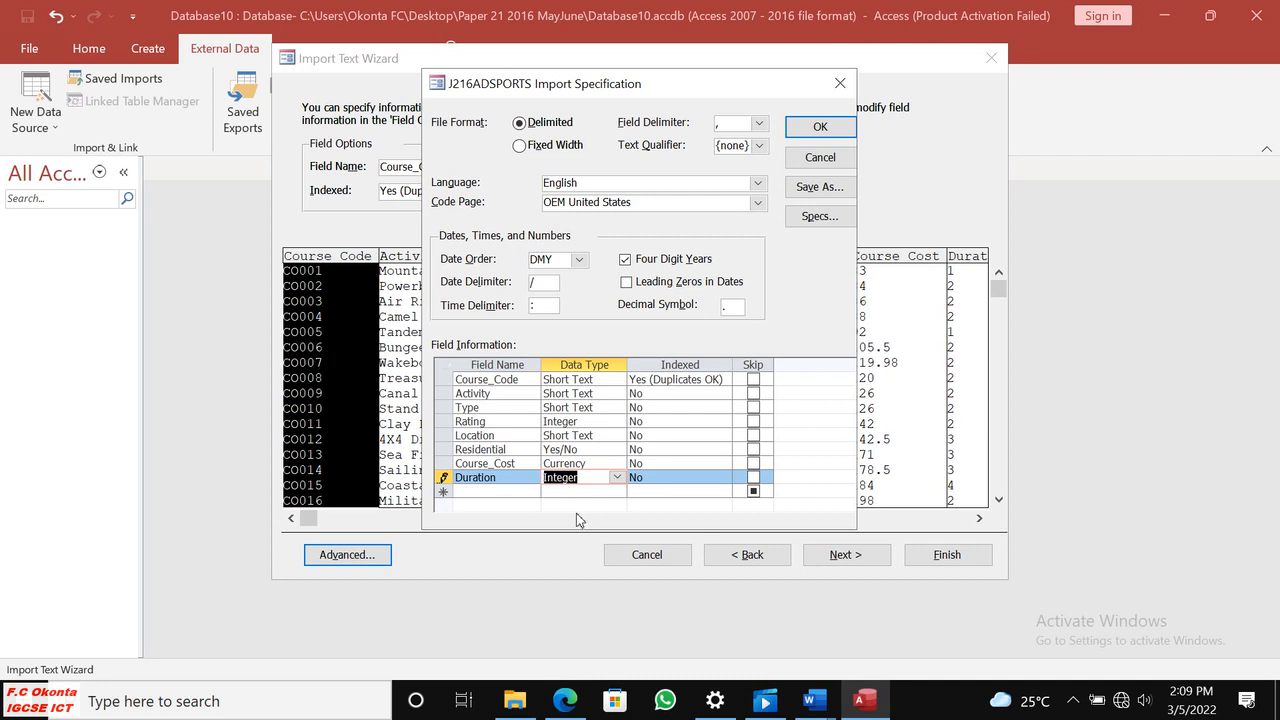
left_click(808, 131)
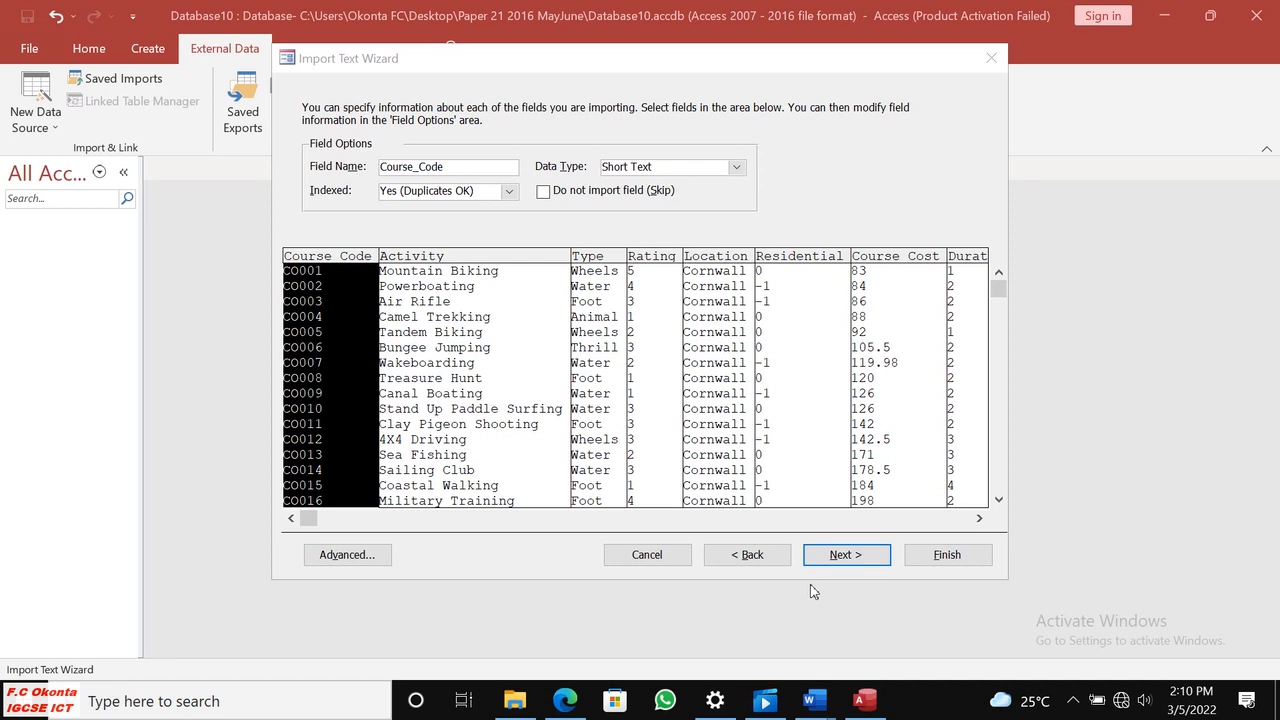
Check the primary key requirement in Edge, return to Access, and choose Course_Code as the imported table's own primary key.
left_click(837, 555)
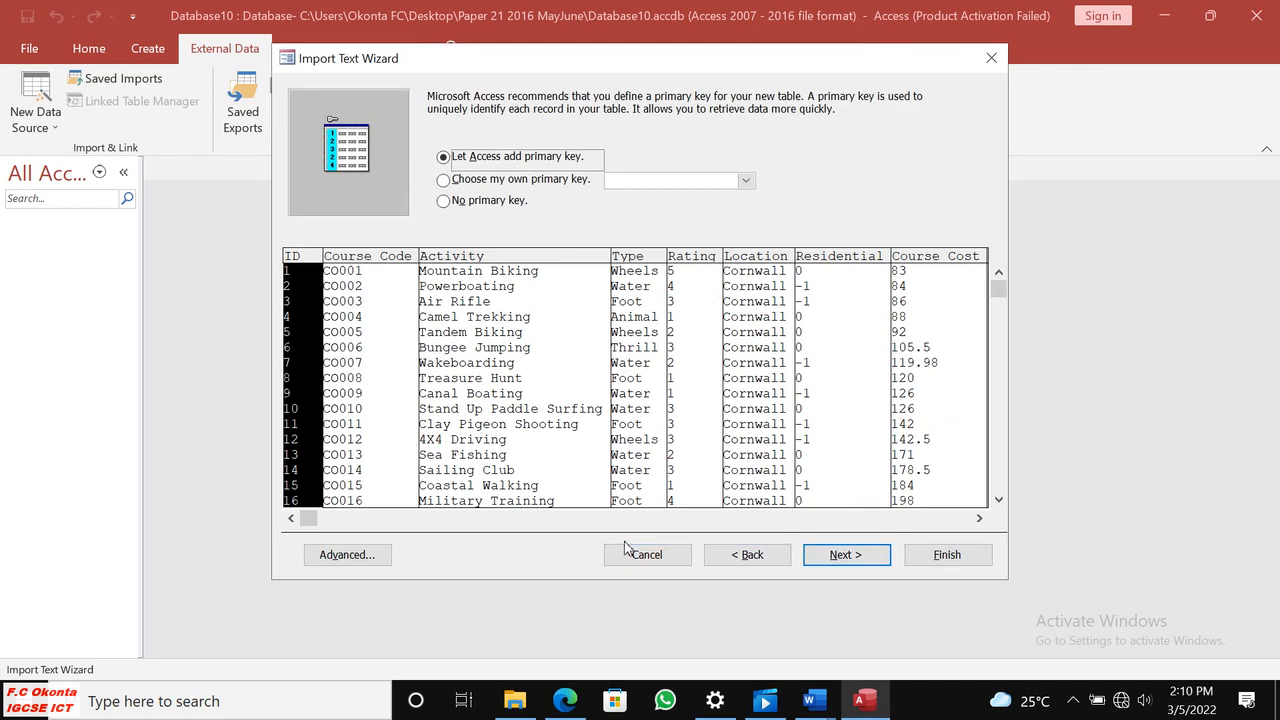
left_click(565, 700)
scroll(462, 446, "down", 3)
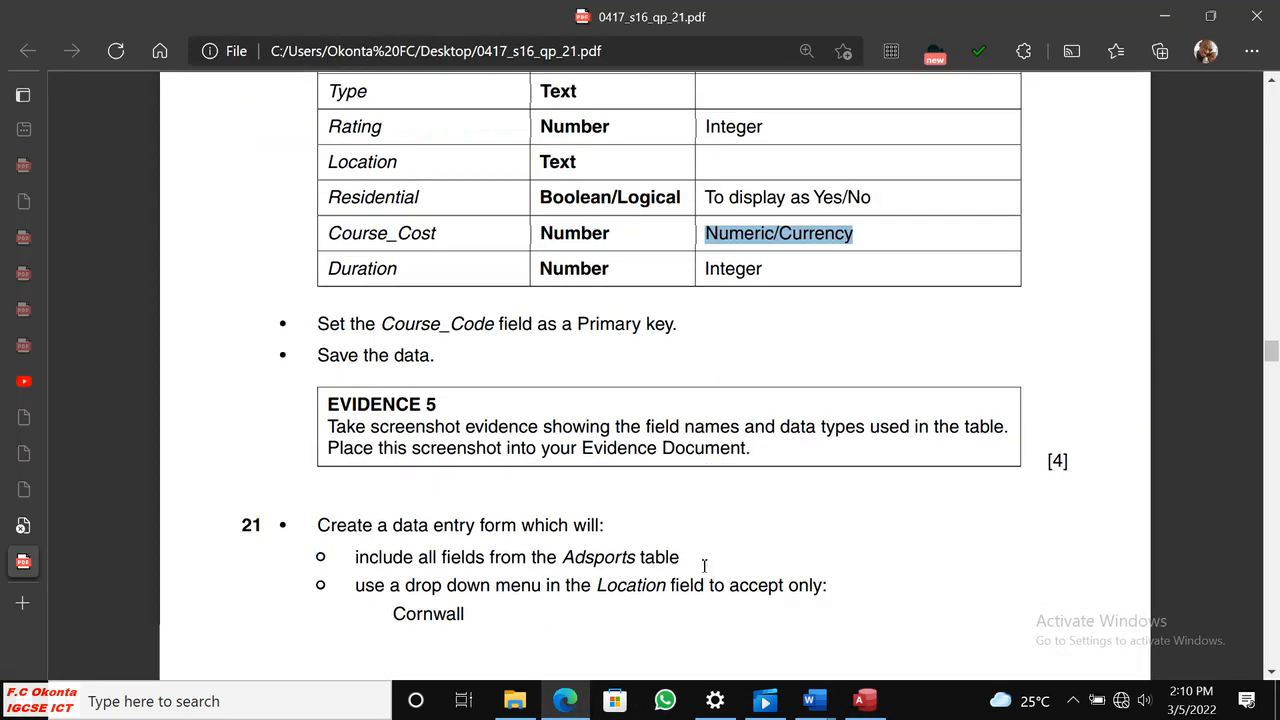
left_click_drag(575, 318, 666, 320)
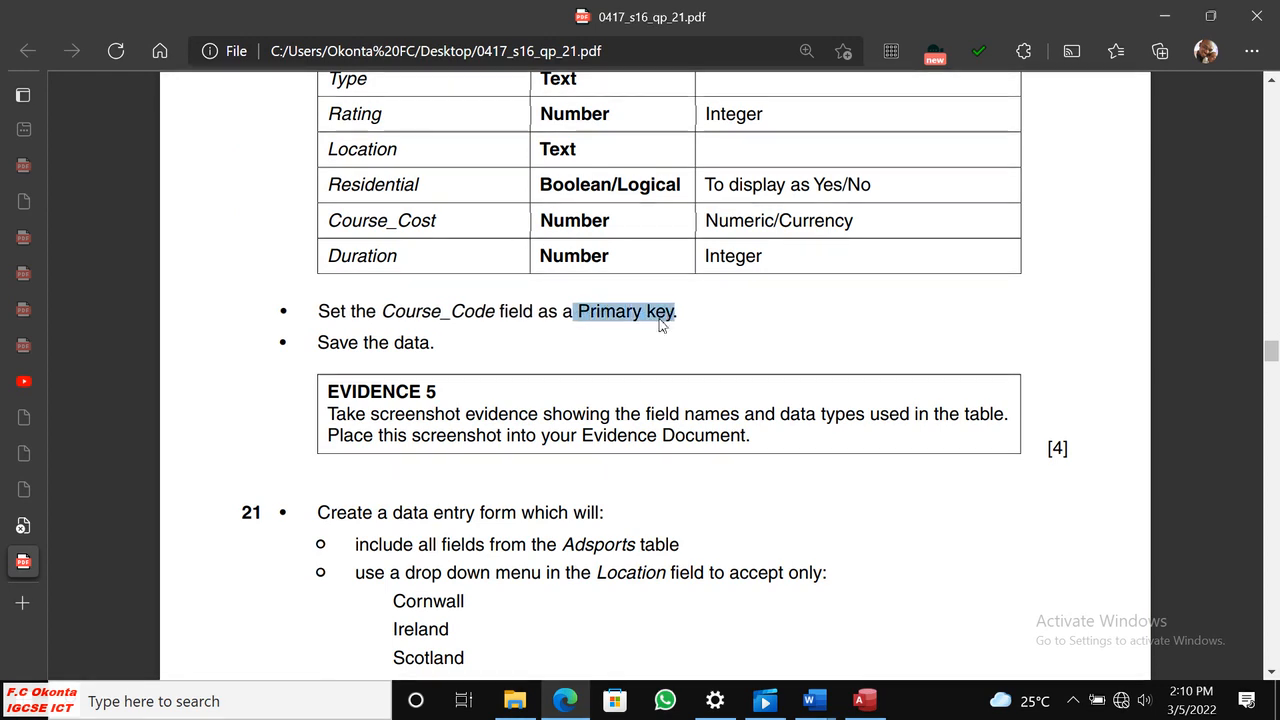
left_click(394, 332)
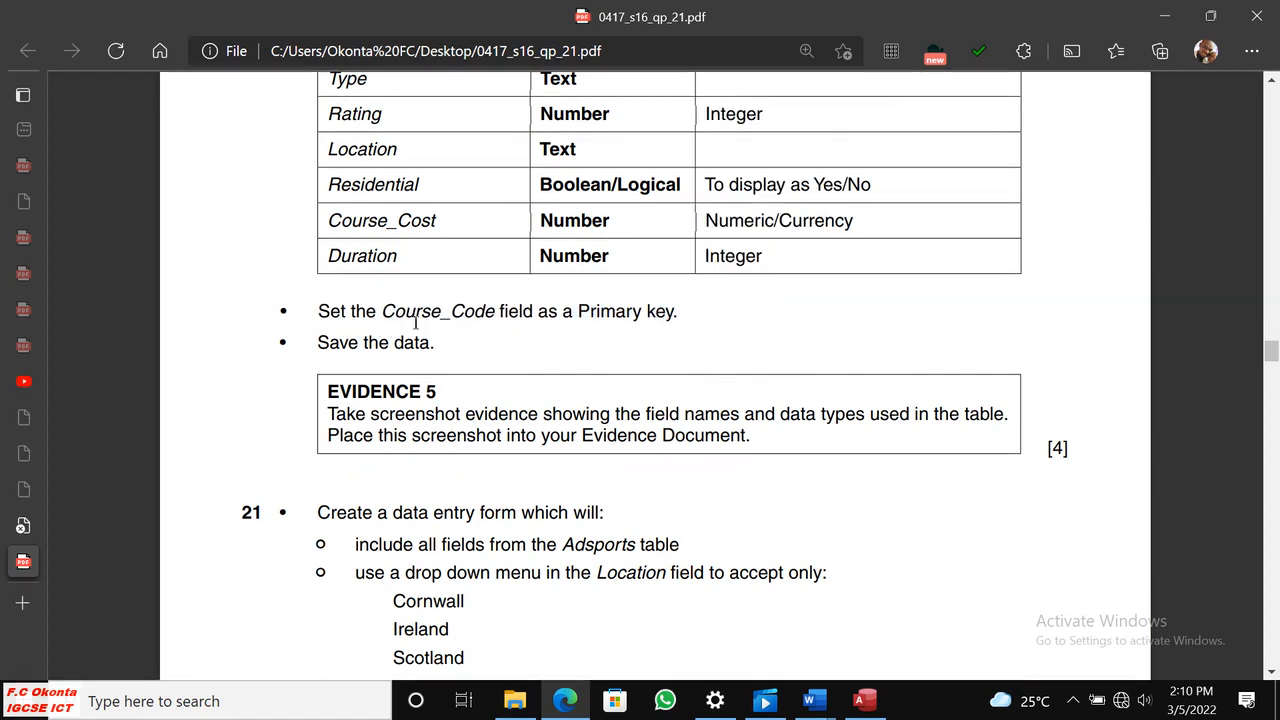
left_click(865, 700)
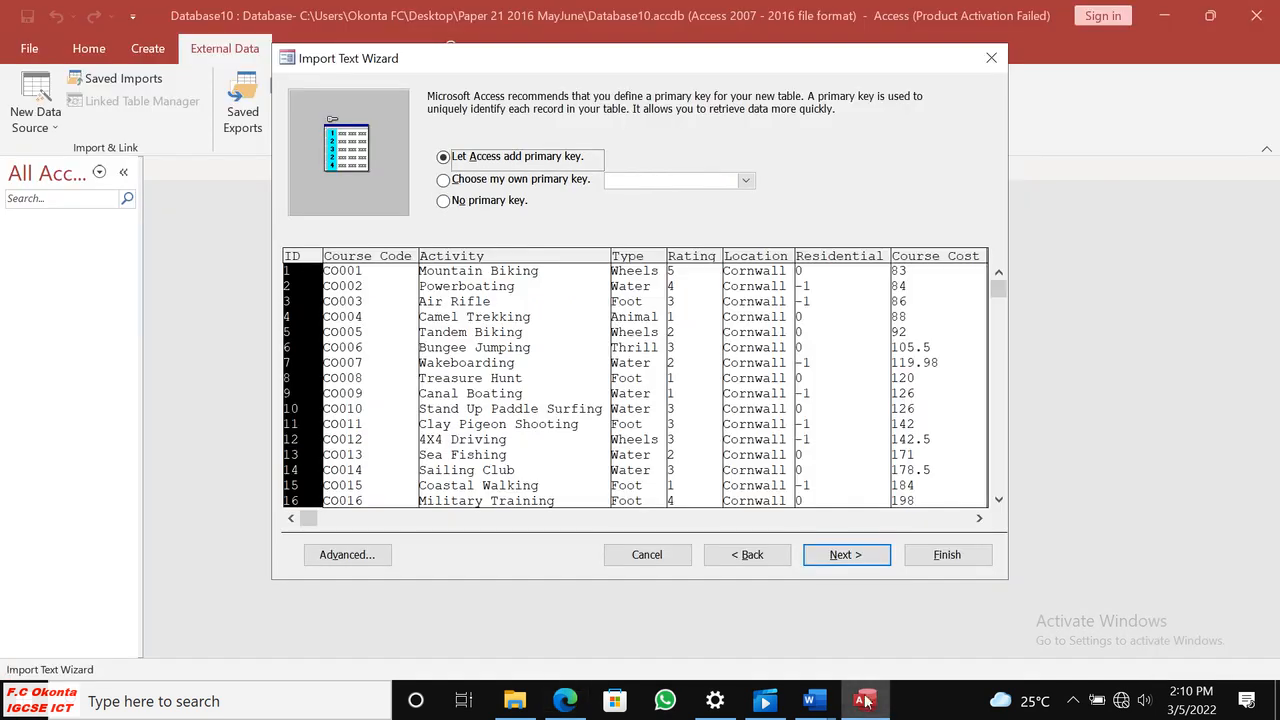
left_click(444, 180)
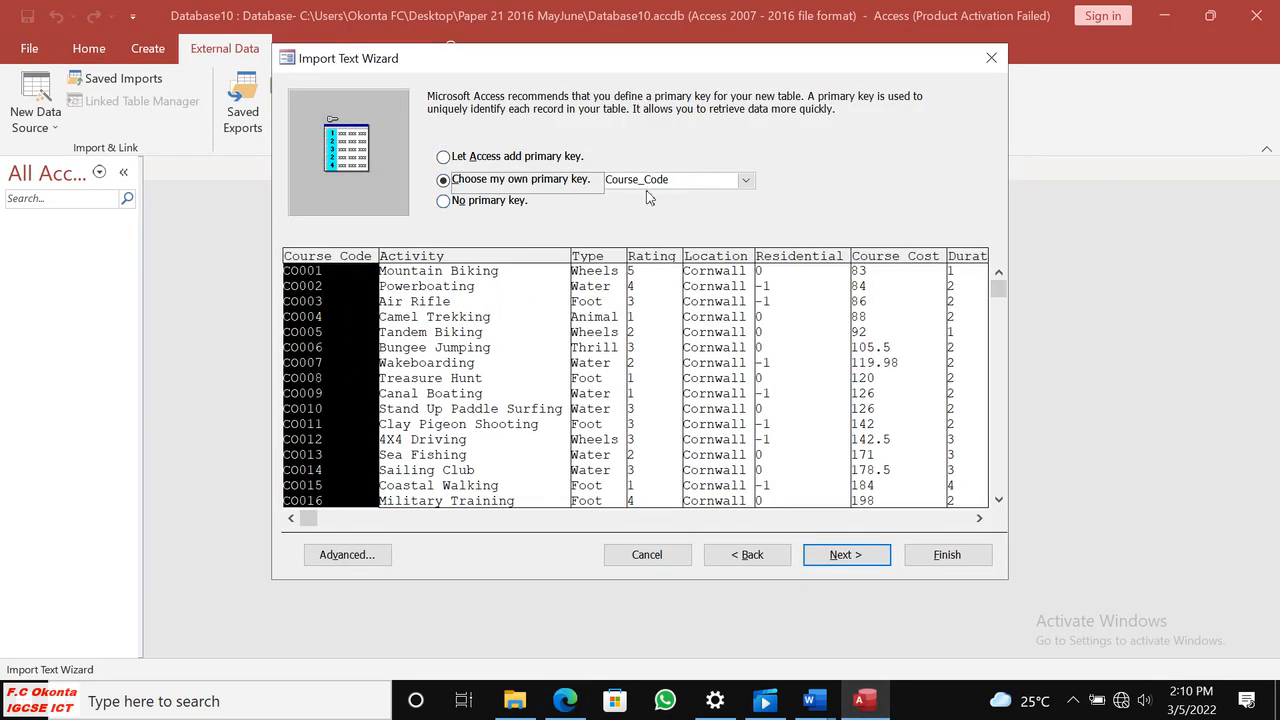
left_click(843, 555)
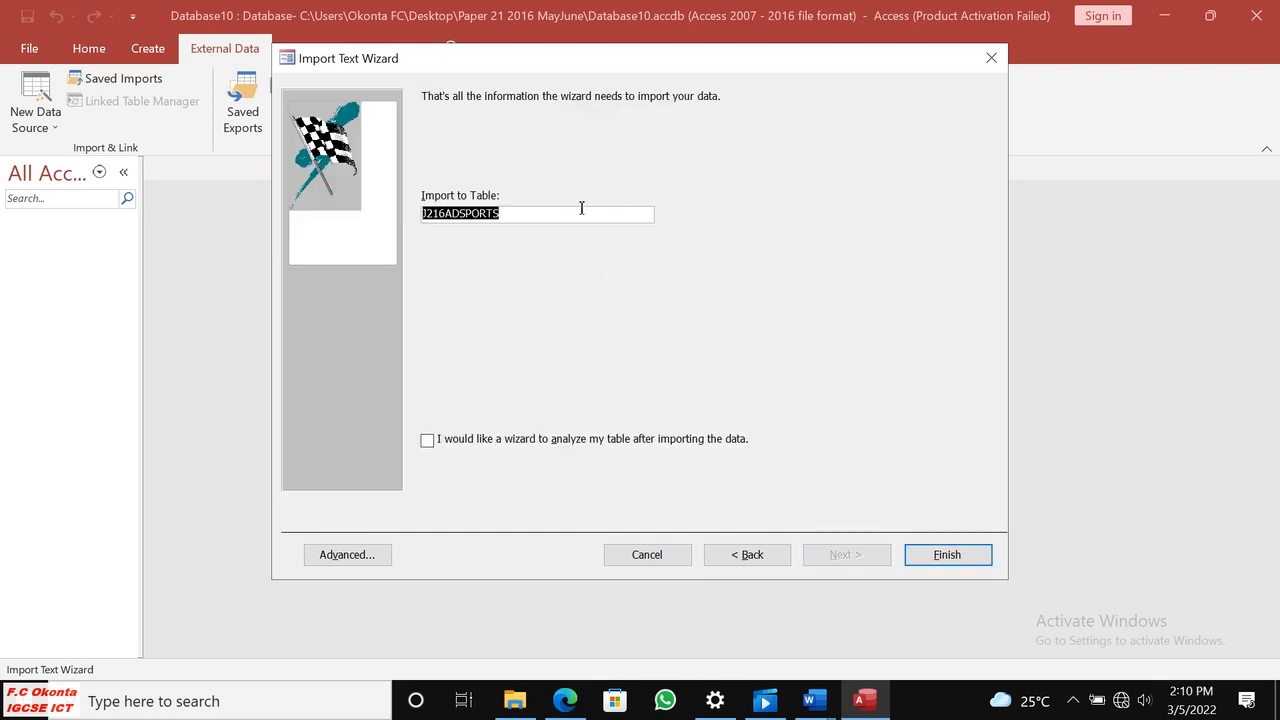
Finish importing into the table J216ADSPORTS without saving the import steps, and open the imported table.
left_click(947, 555)
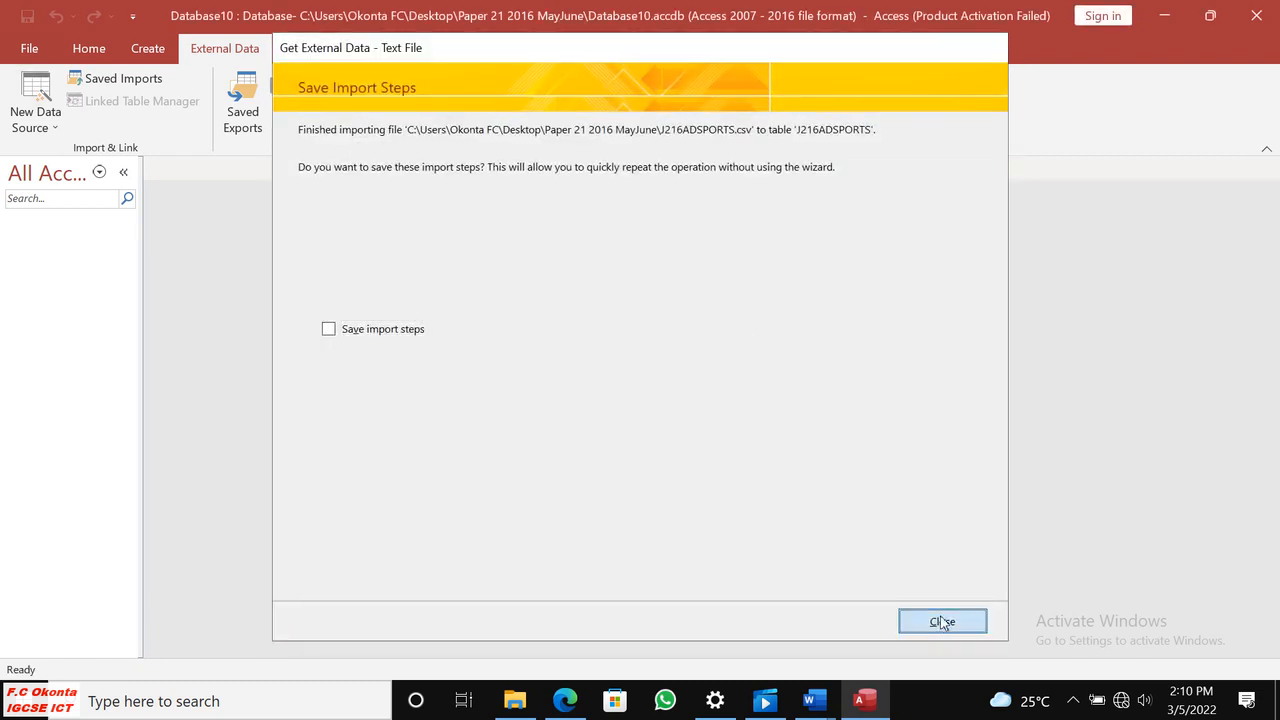
left_click(942, 622)
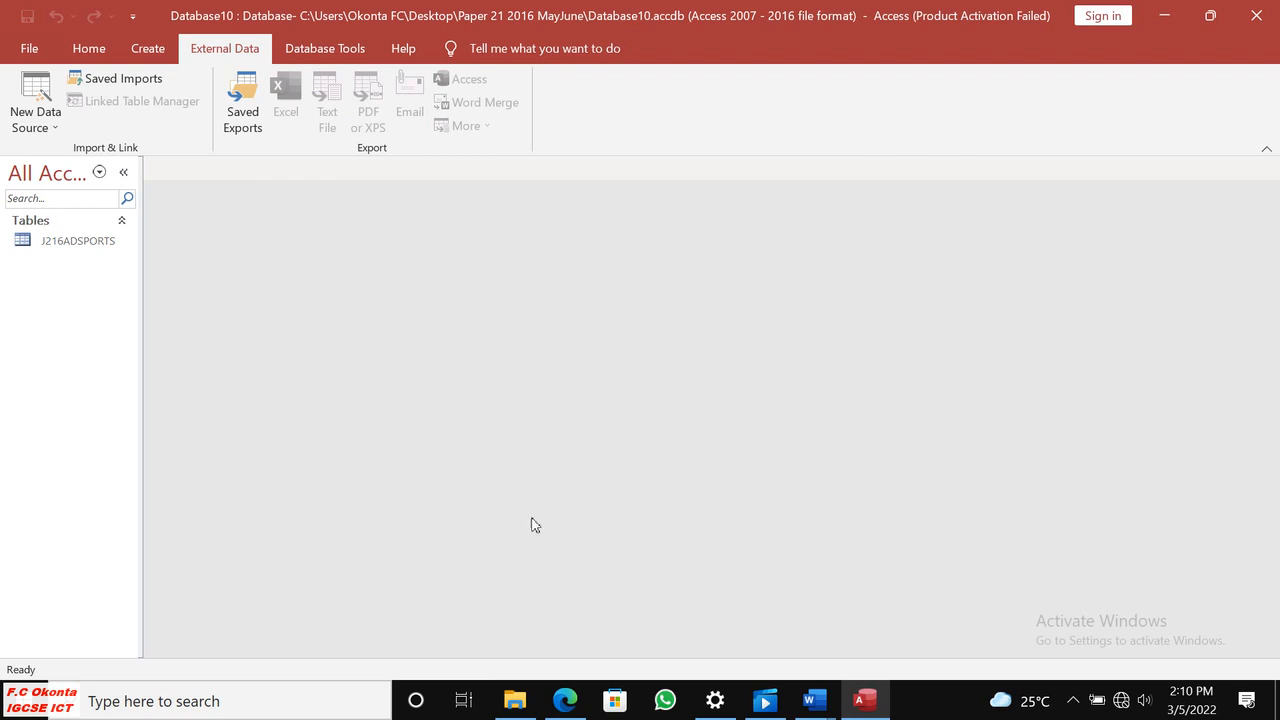
double_click(86, 240)
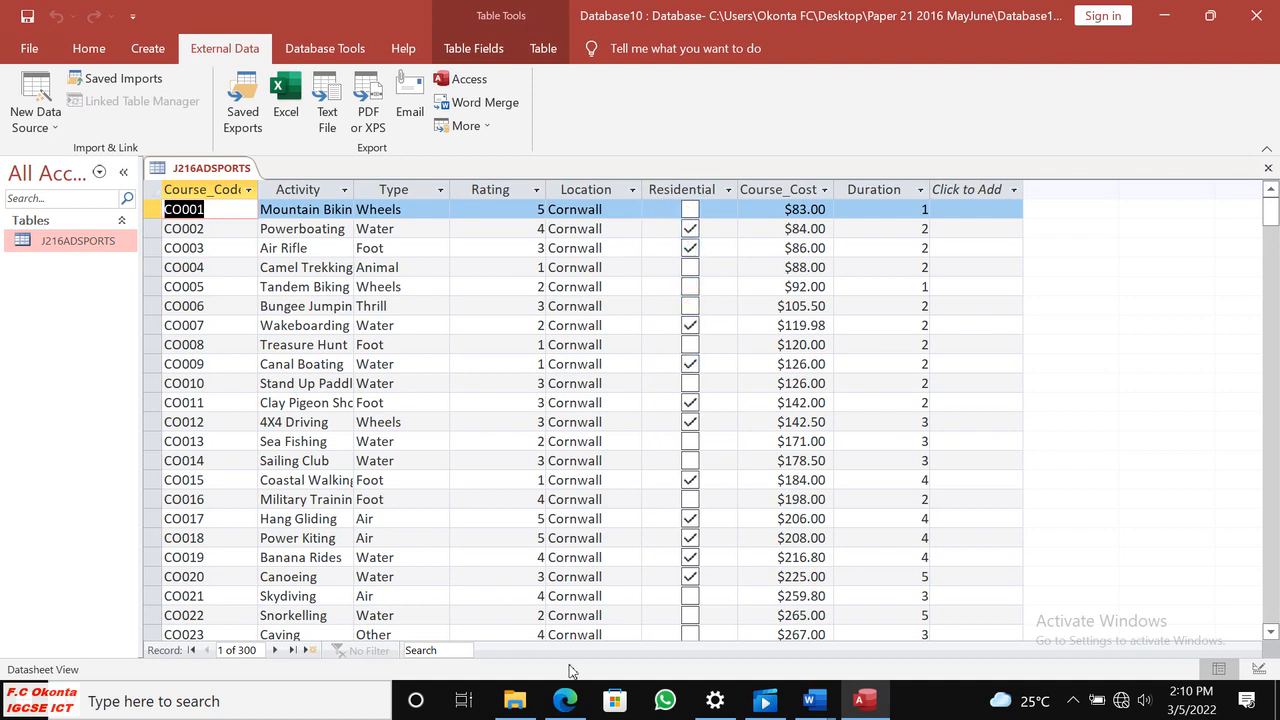
Examine in Edge how the paper wants the Residential field displayed, and which currency sign and decimal places it requires.
left_click(565, 700)
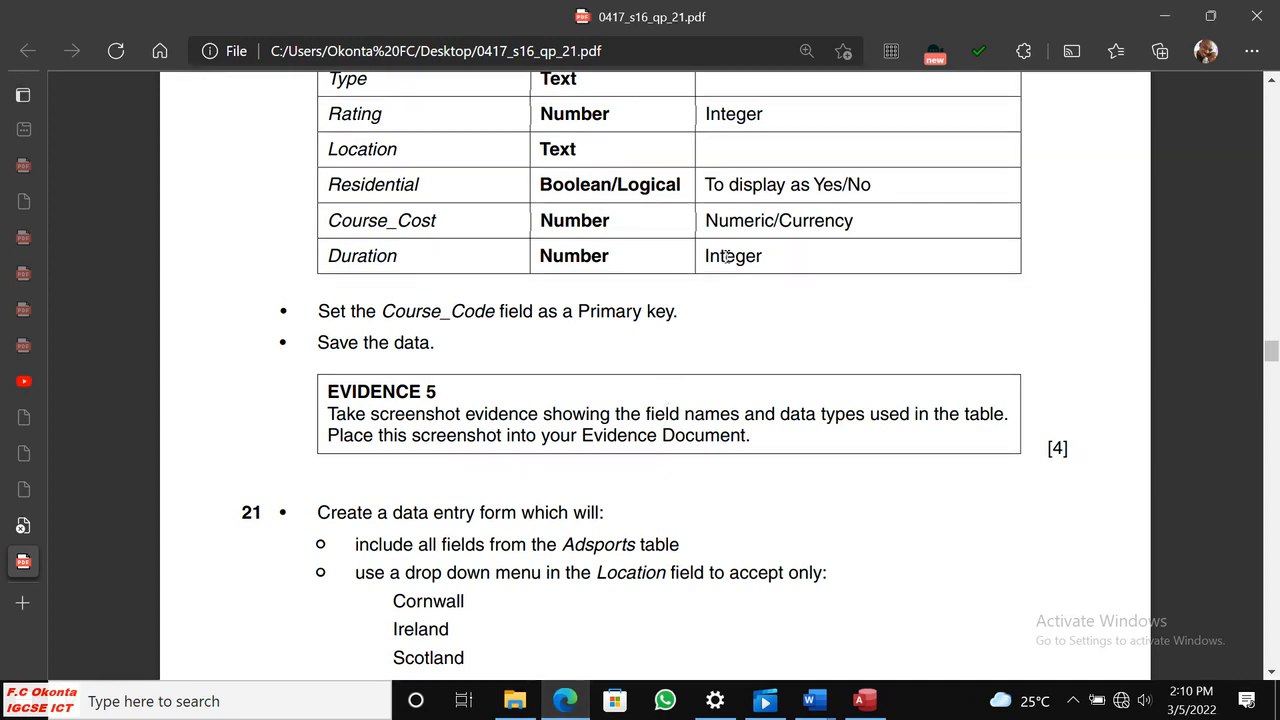
left_click_drag(704, 184, 878, 188)
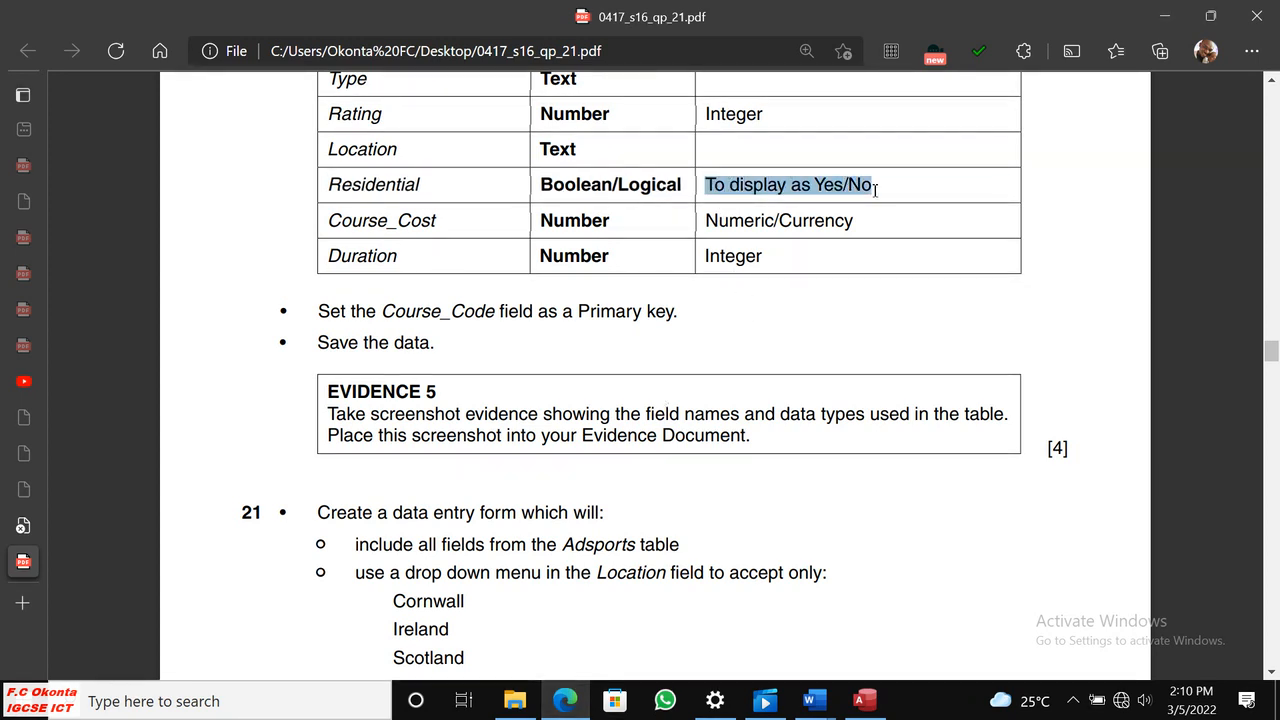
left_click(824, 282)
scroll(837, 287, "up", 5)
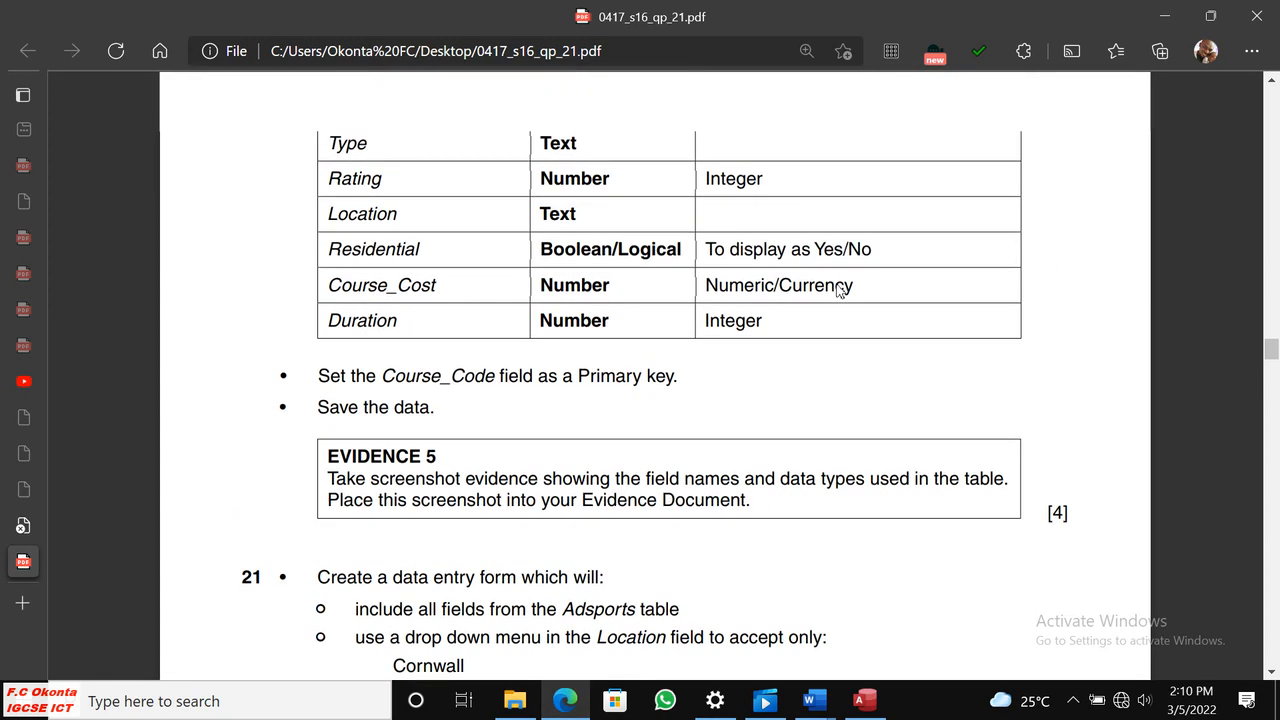
scroll(838, 290, "up", 2)
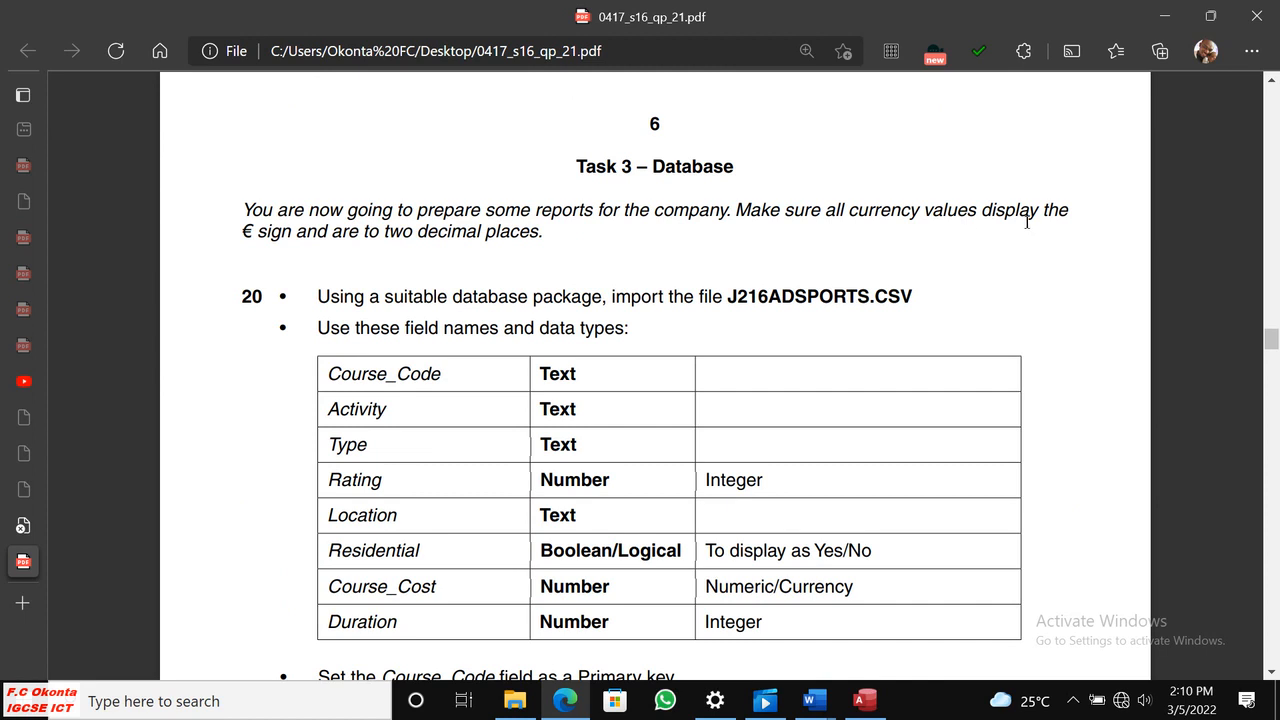
left_click_drag(243, 231, 291, 233)
left_click(351, 251)
left_click(634, 292)
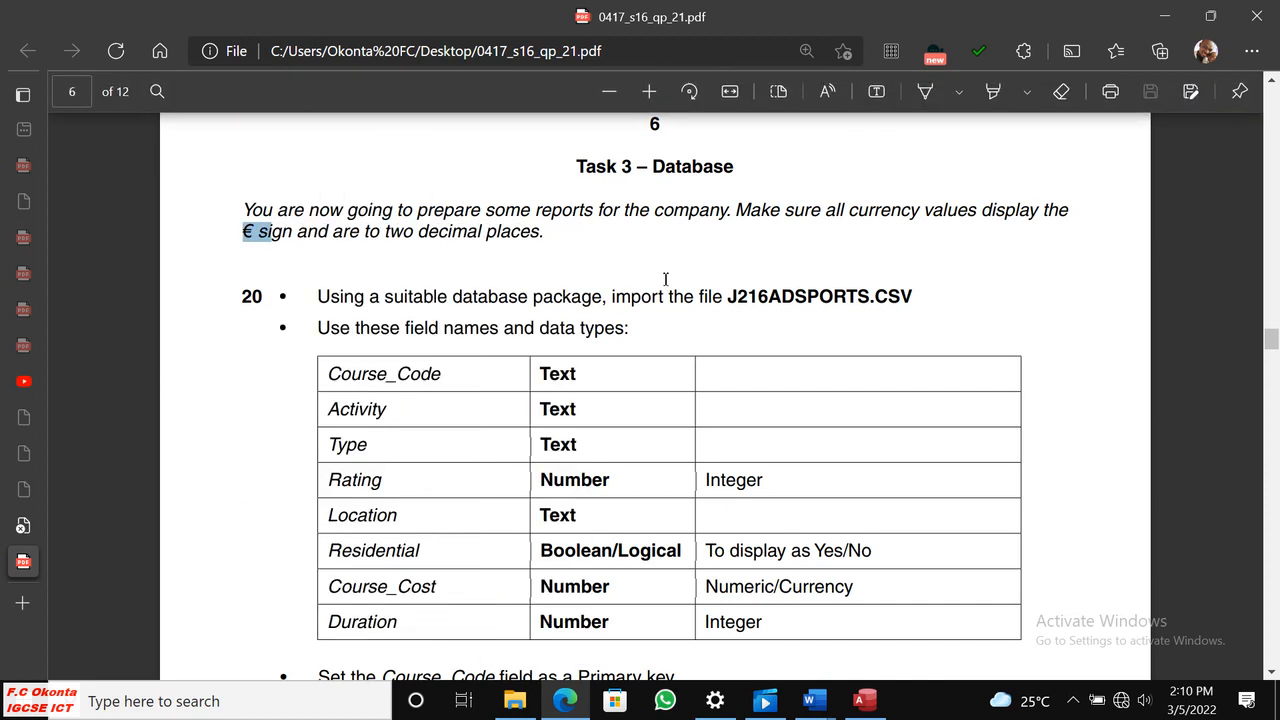
left_click_drag(384, 236, 555, 236)
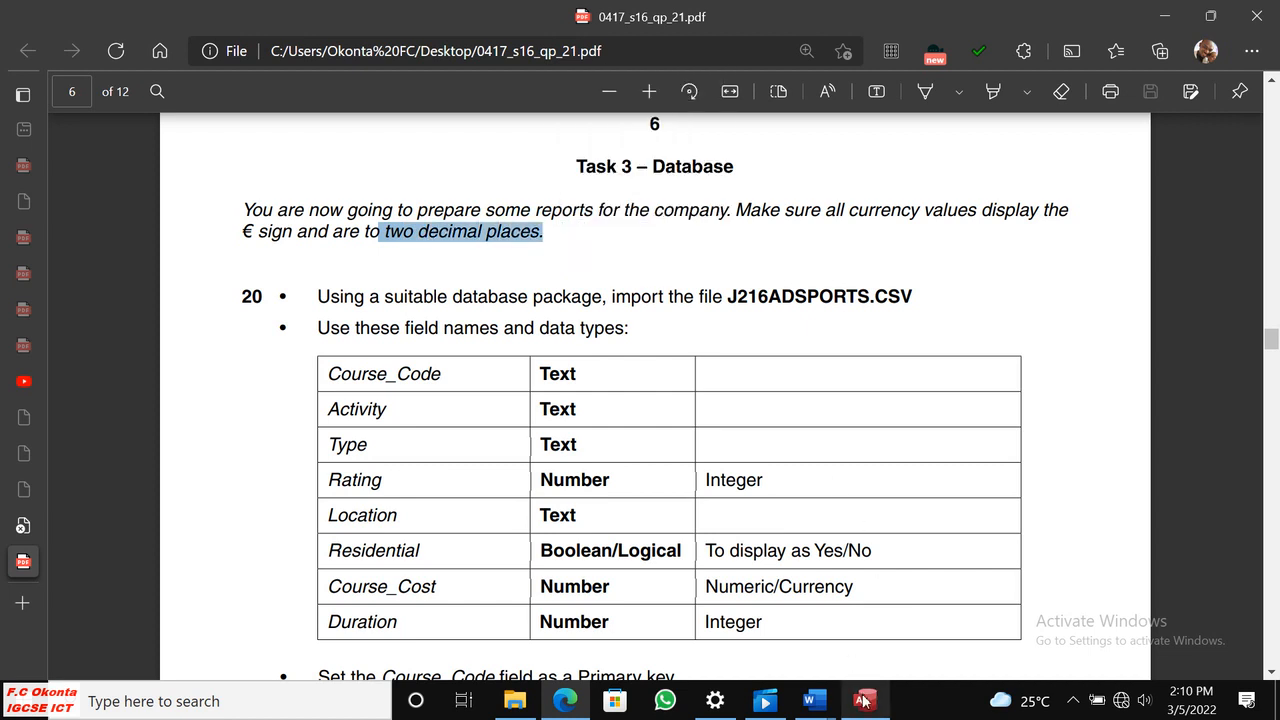
Return to Access and switch the J216ADSPORTS table to Design View.
left_click(860, 700)
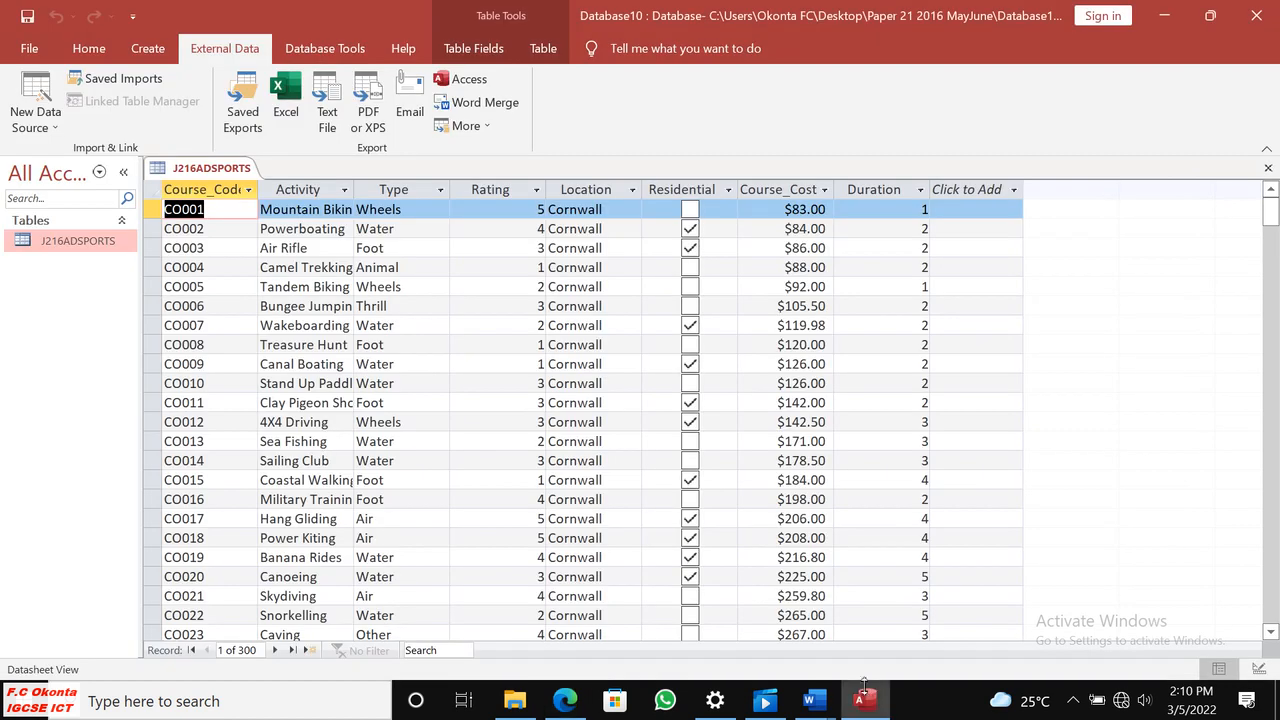
left_click(88, 48)
left_click(36, 135)
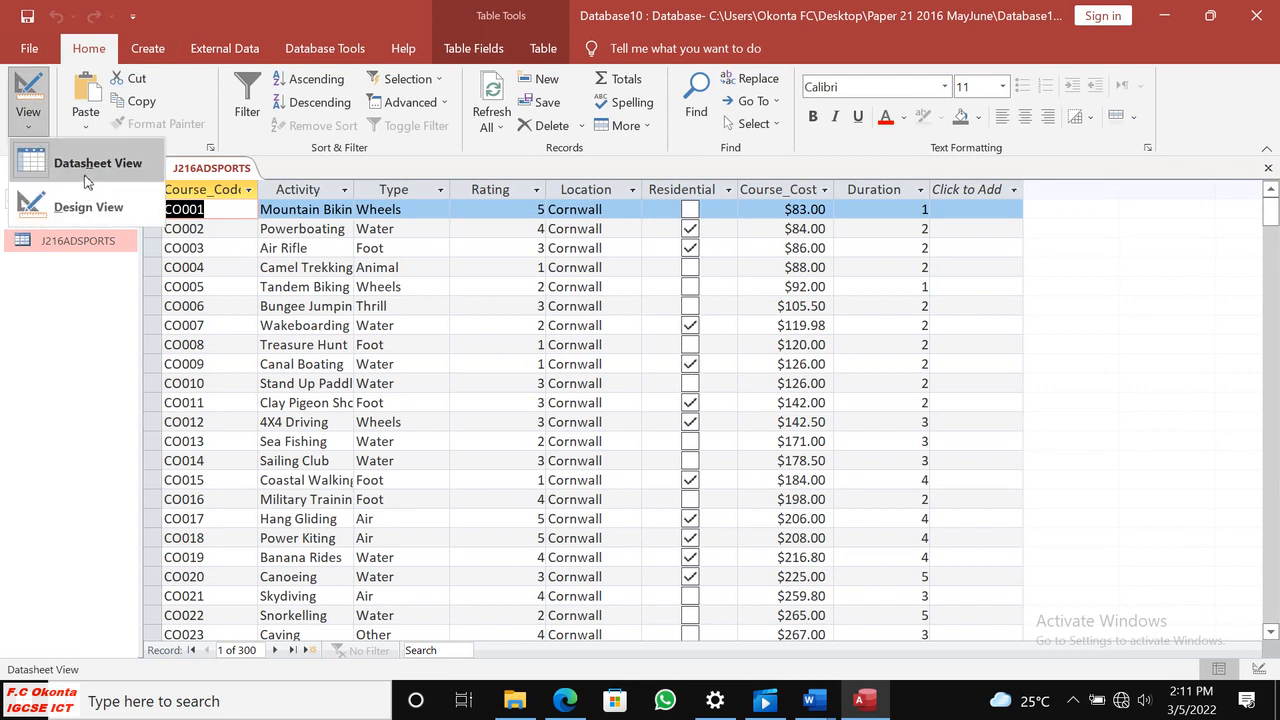
left_click(86, 206)
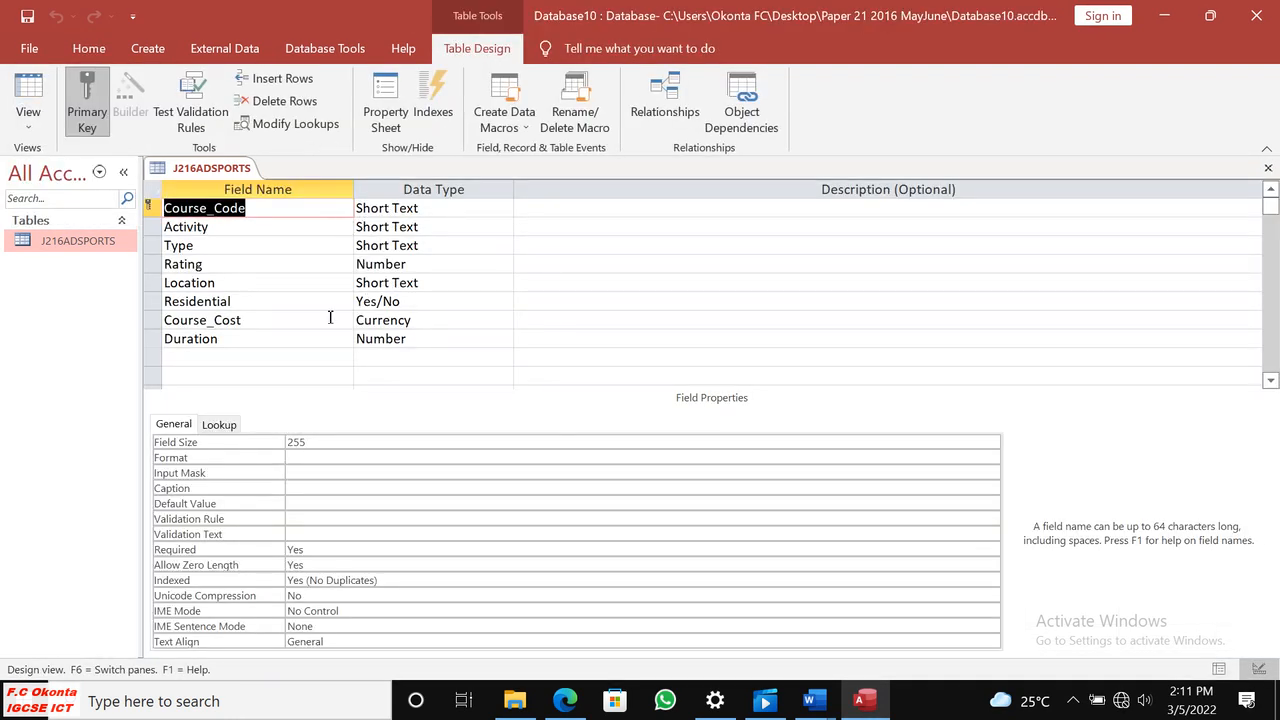
Set the Course_Cost field's format to Euro with two decimal places.
left_click(405, 318)
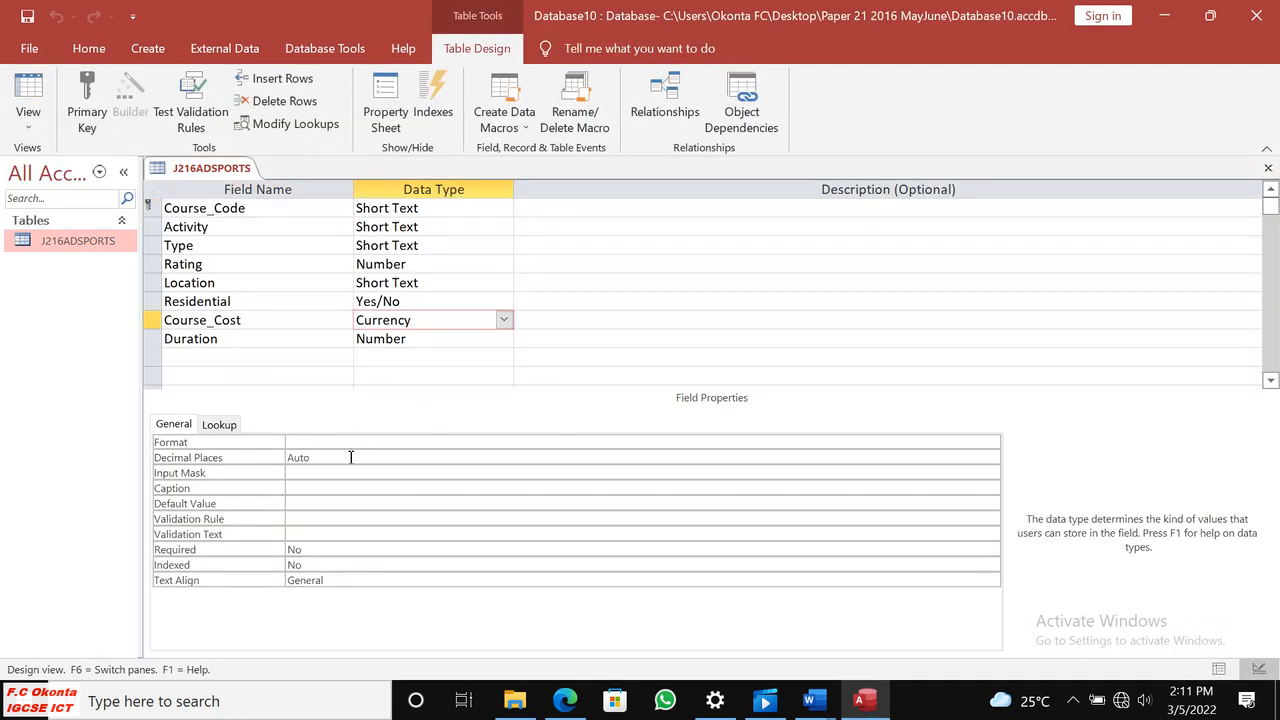
left_click(364, 447)
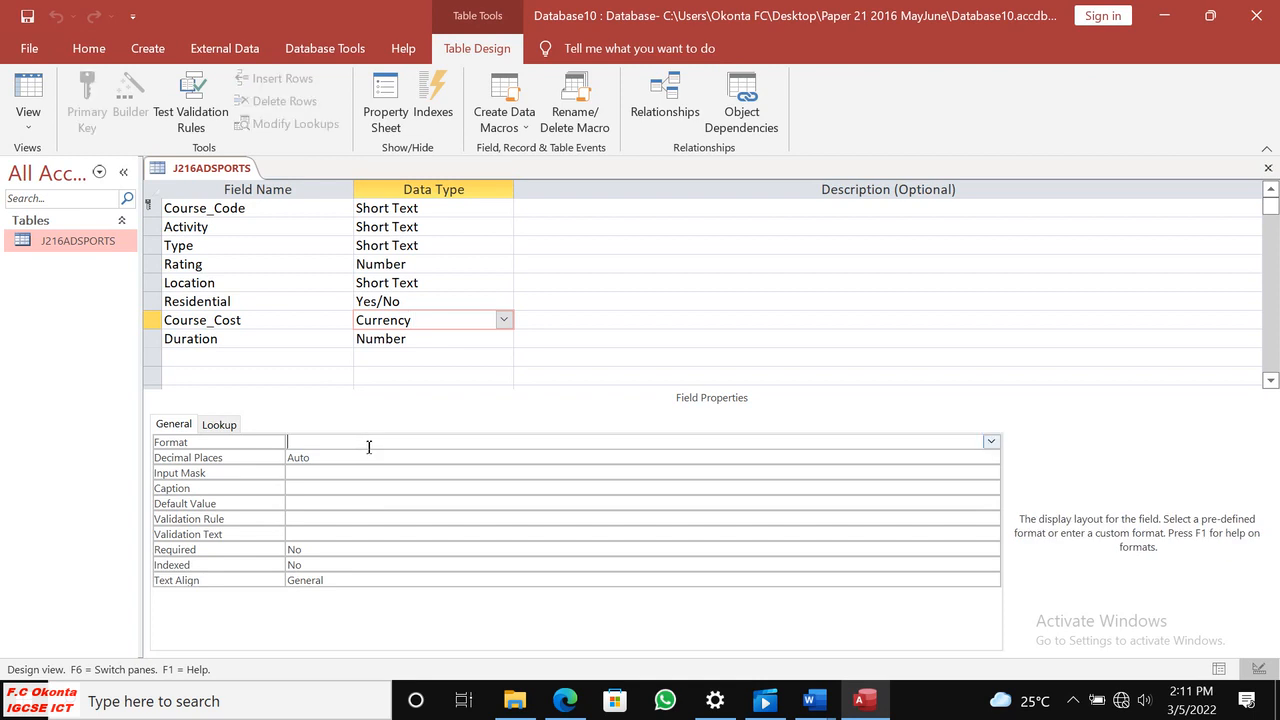
left_click(990, 441)
left_click(394, 487)
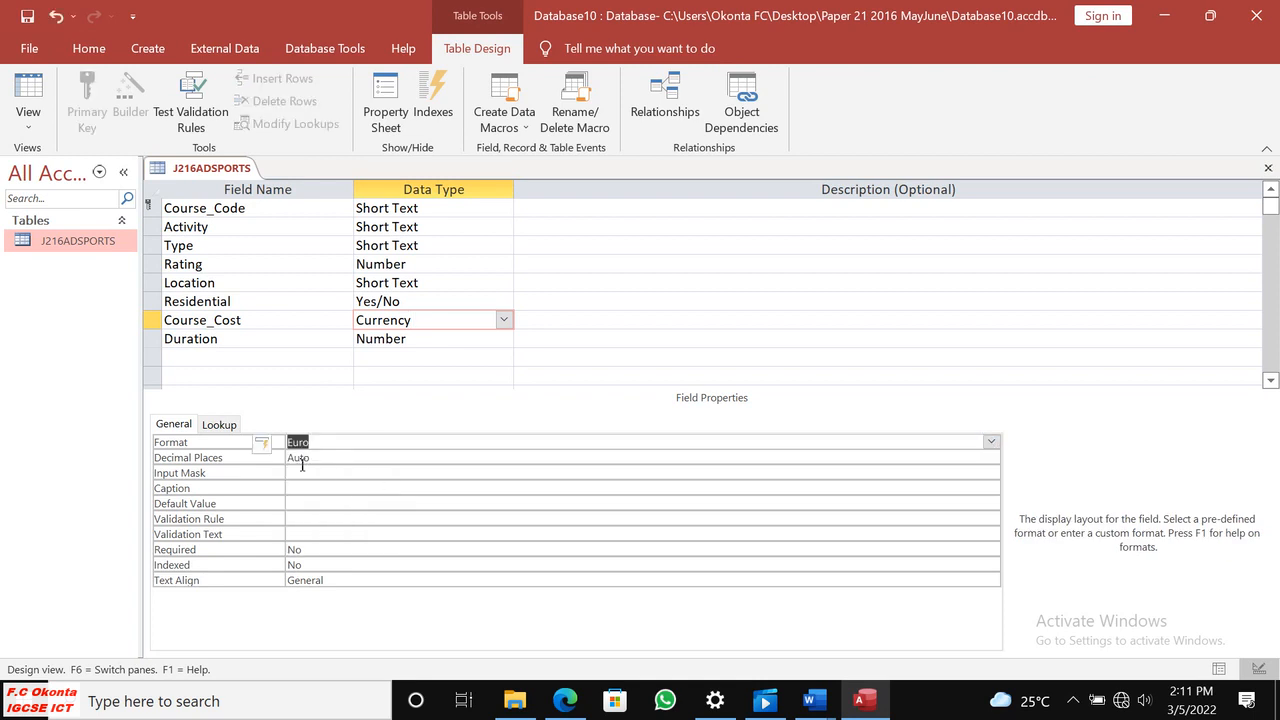
left_click(990, 441)
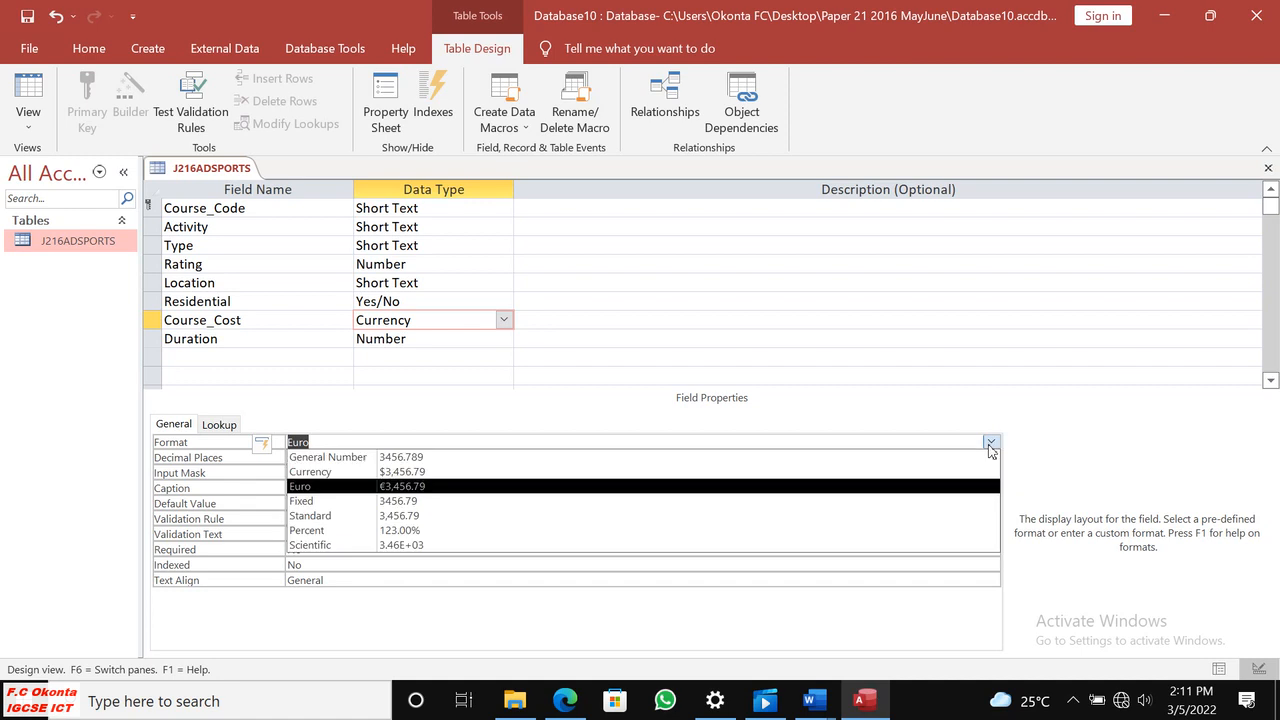
left_click(443, 490)
left_click(342, 463)
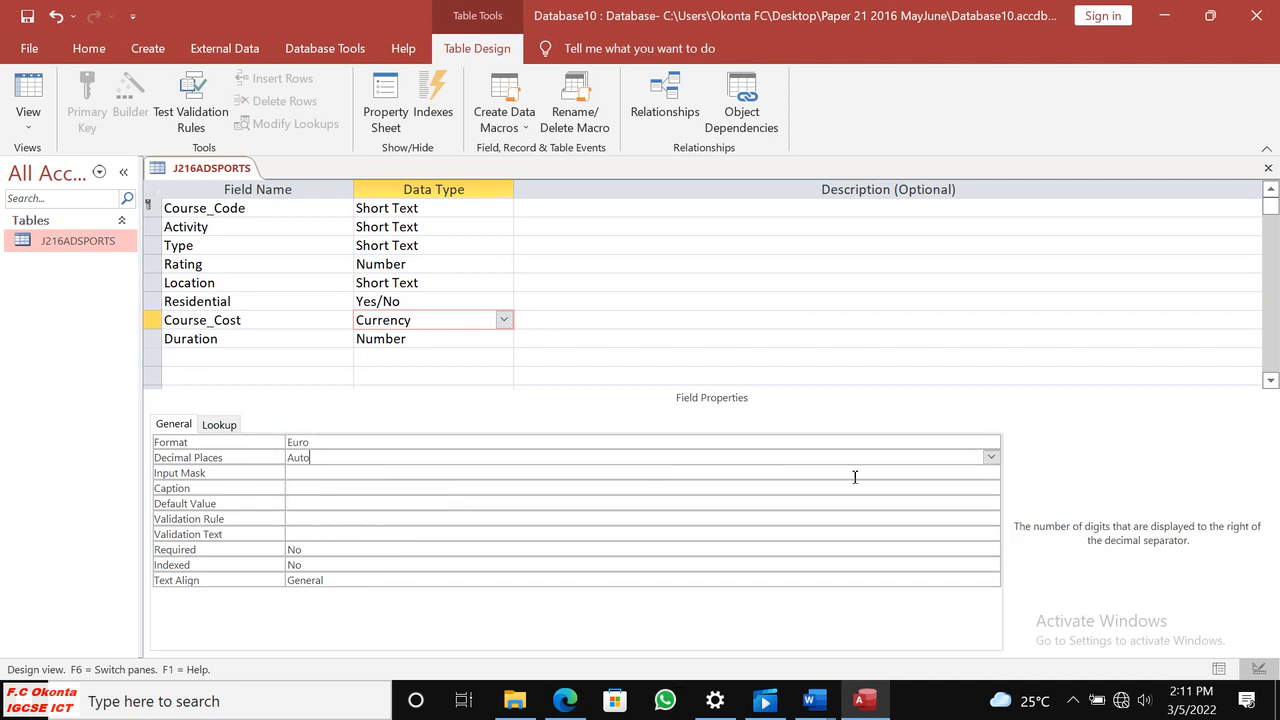
left_click(990, 457)
left_click(305, 268)
Set the Residential field's format to Yes/No with a Text Box display control, and save the table design.
left_click(422, 301)
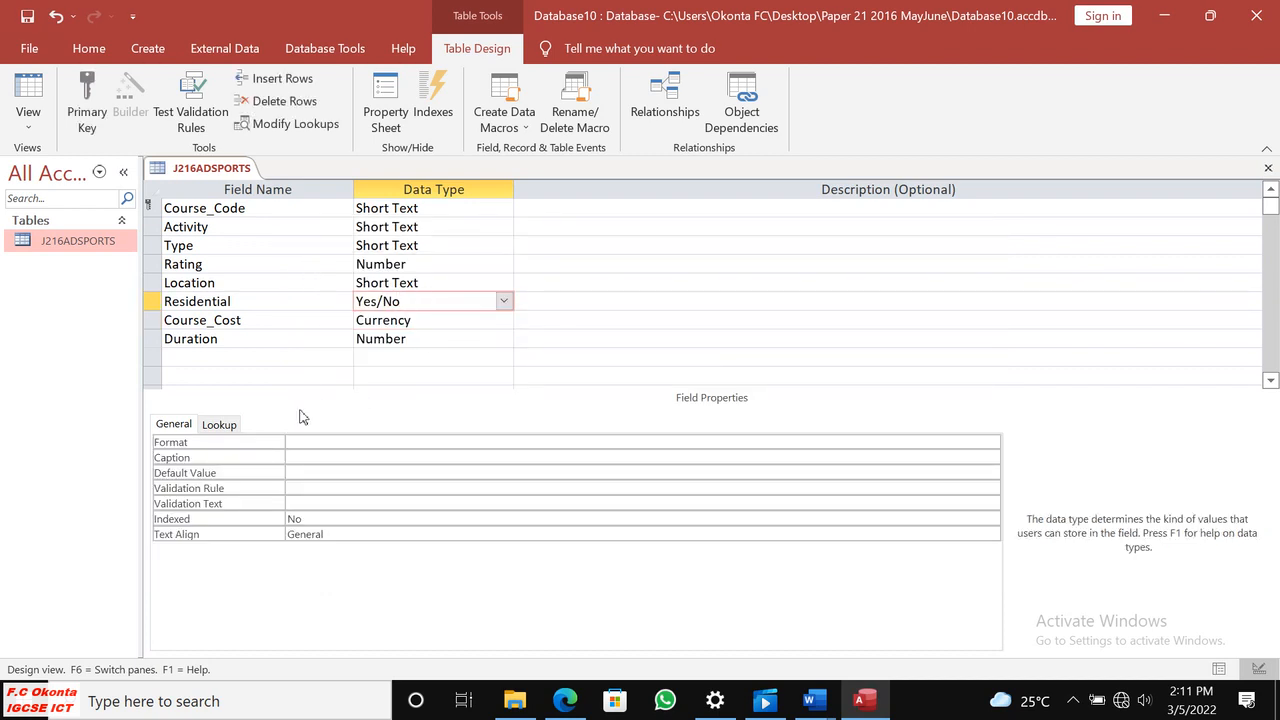
left_click(497, 448)
left_click(991, 441)
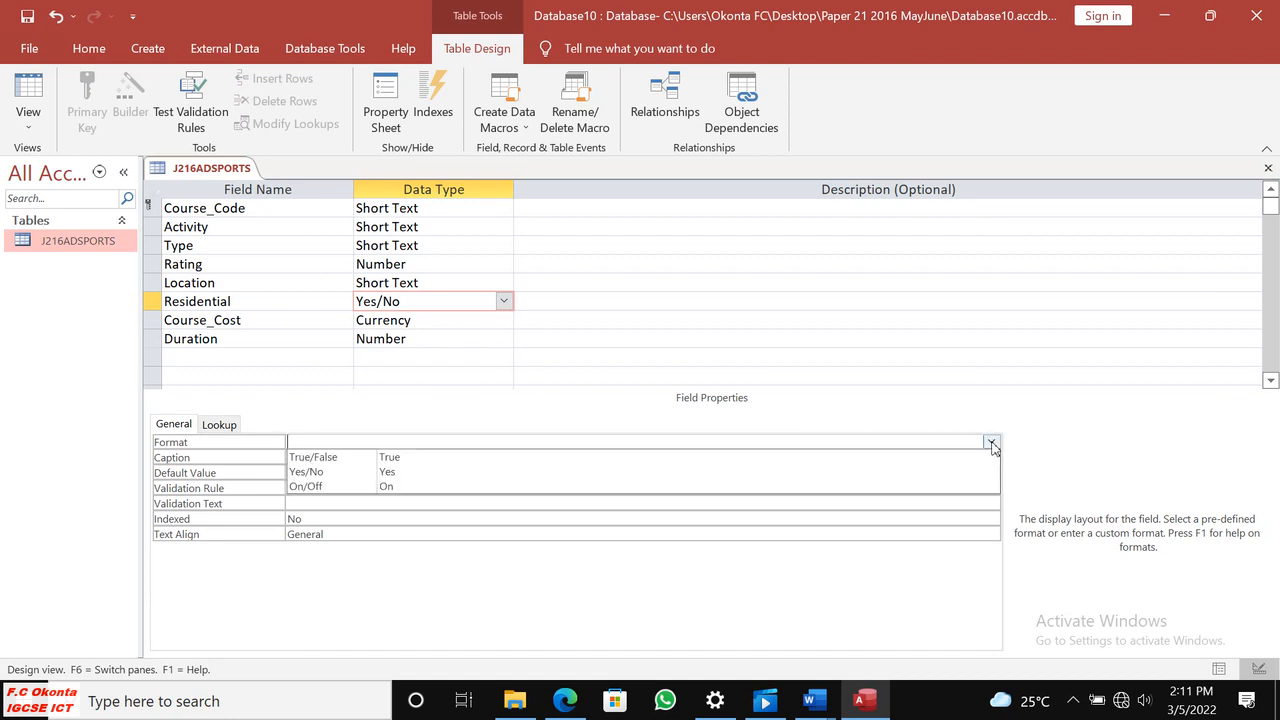
left_click(449, 473)
left_click(219, 424)
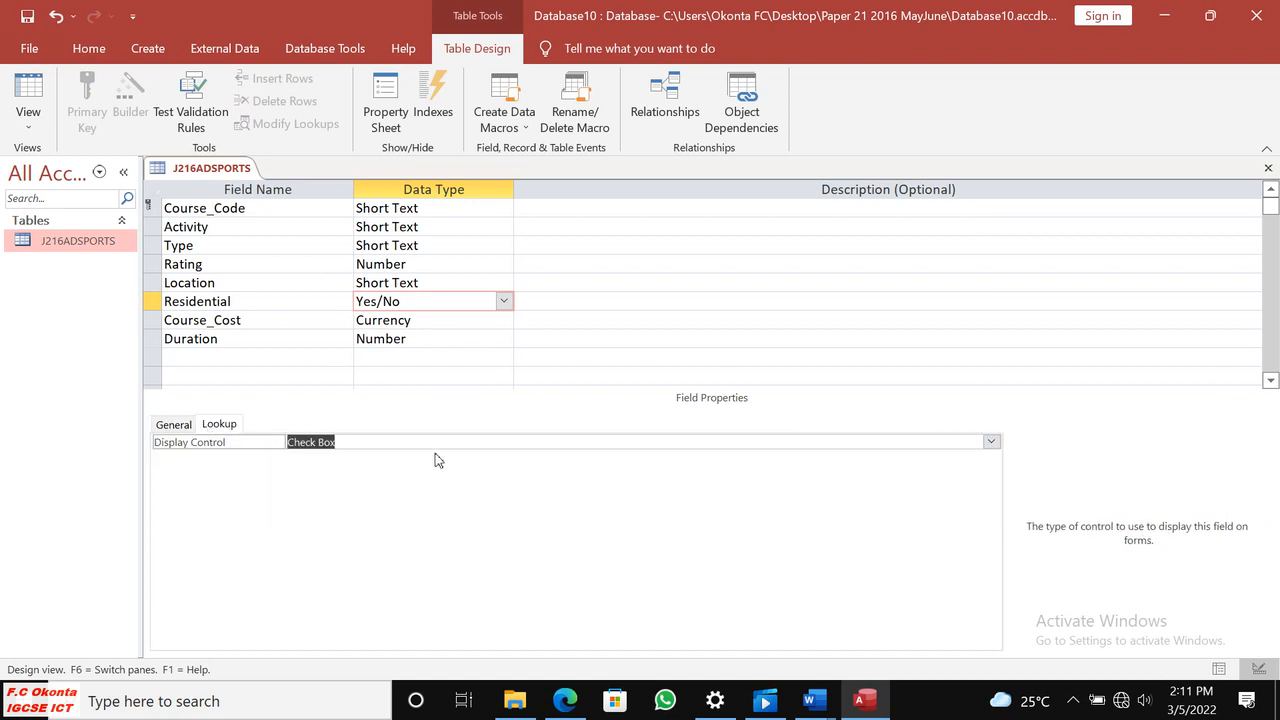
left_click(988, 443)
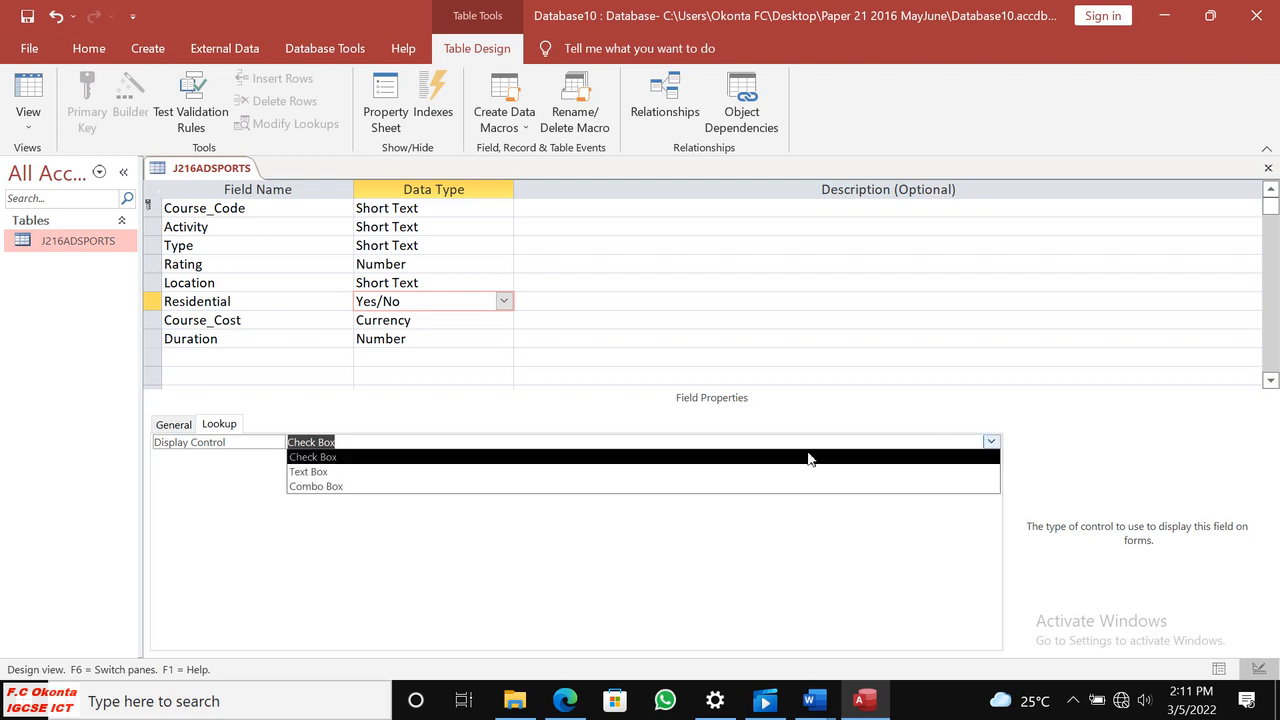
left_click(335, 474)
key("ctrl+s")
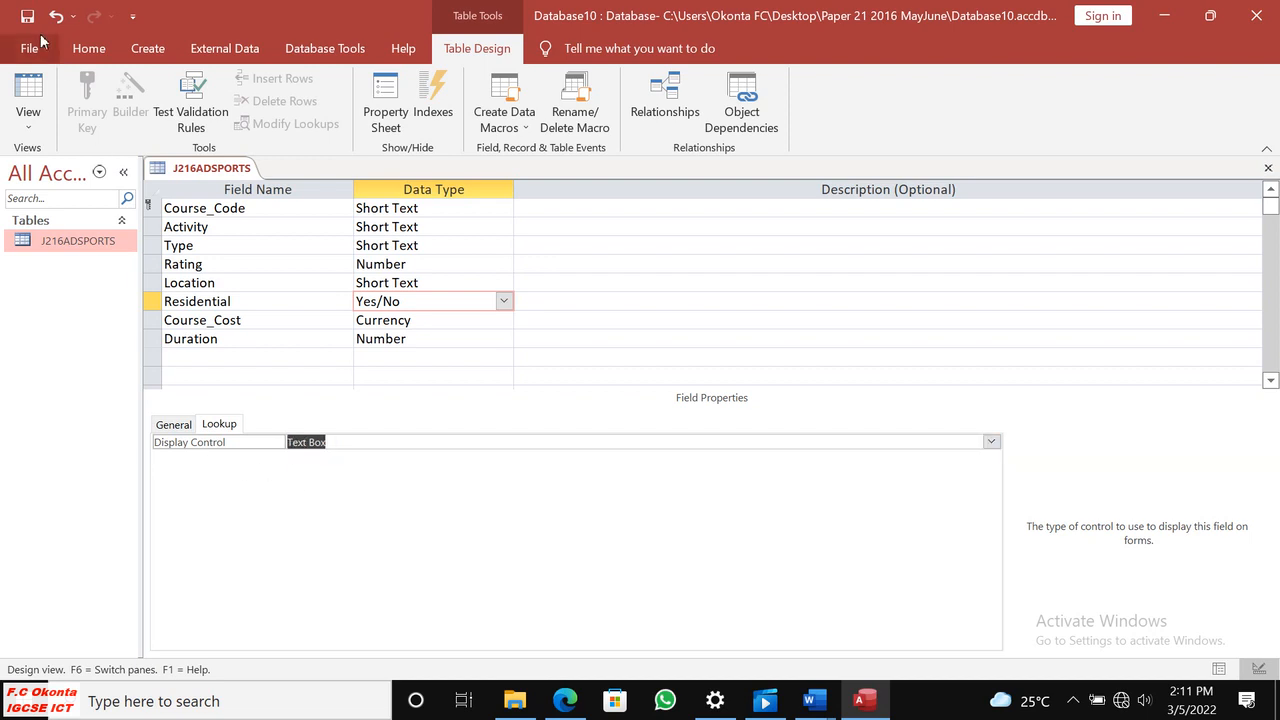
Review the Evidence 5 screenshot requirements in Edge and compare them with the table design and the Residential field's general properties in Access.
left_click(565, 700)
scroll(758, 587, "down", 1)
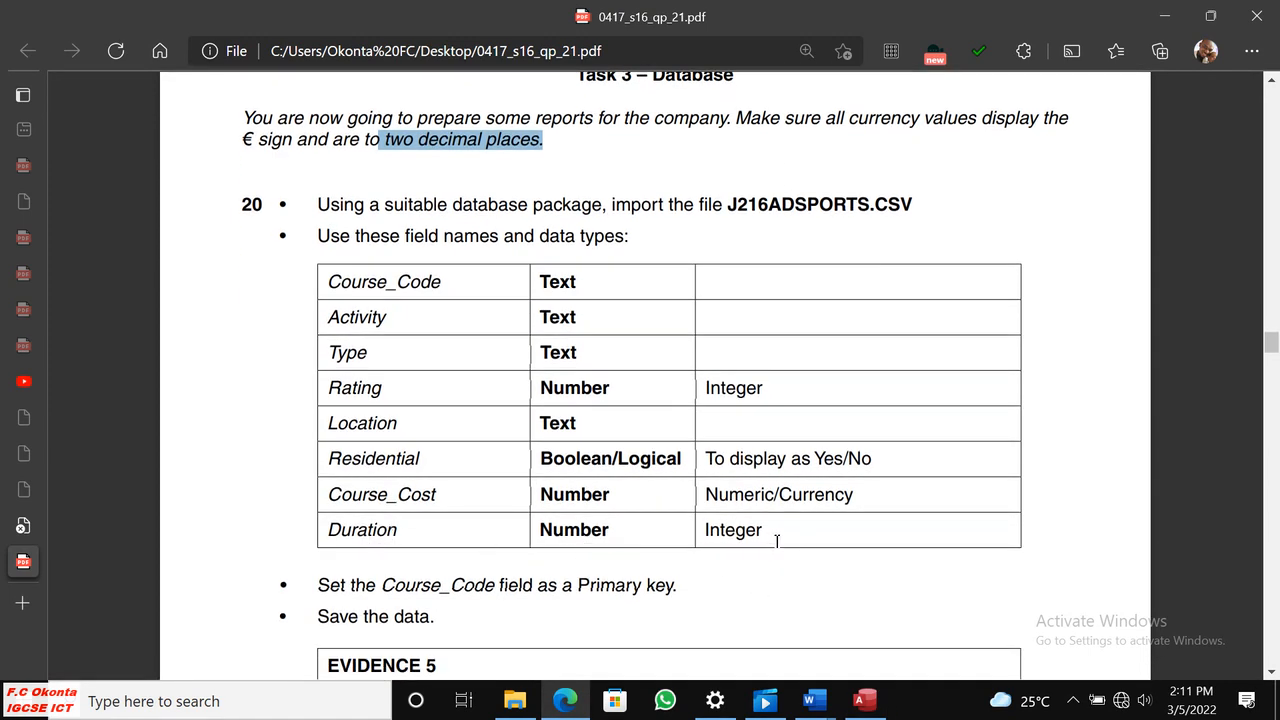
scroll(652, 314, "down", 3)
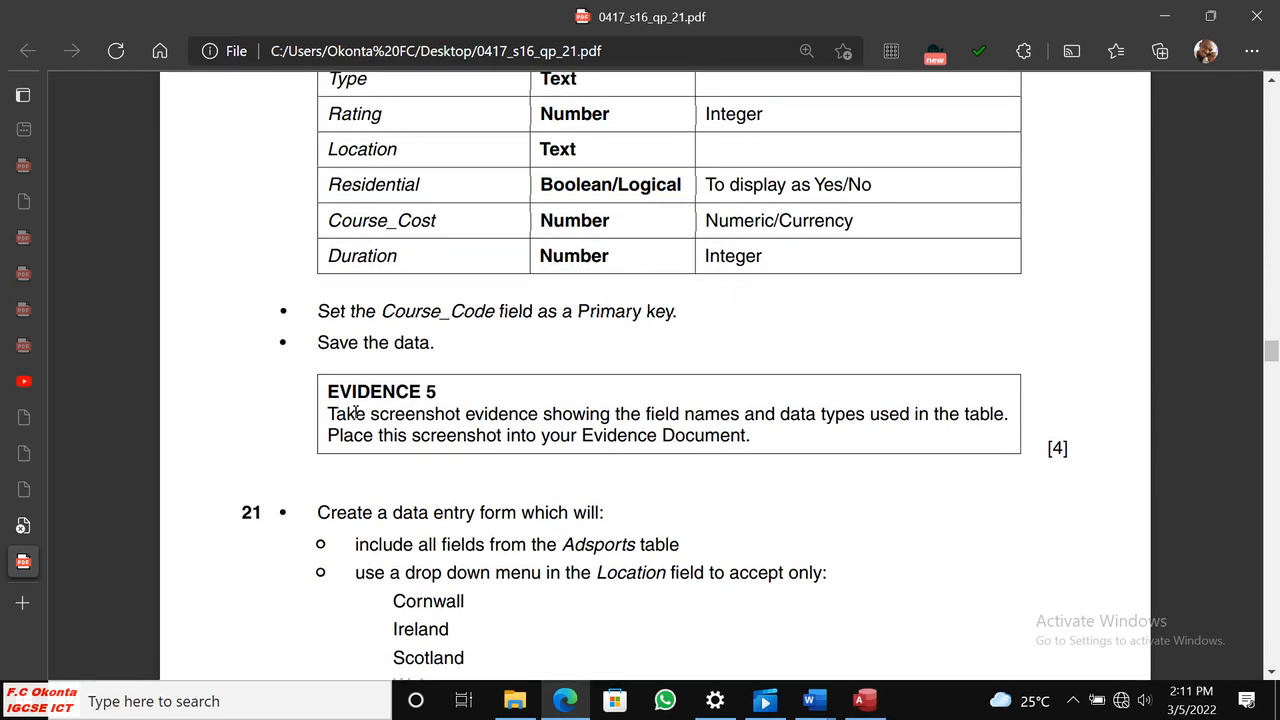
left_click(866, 699)
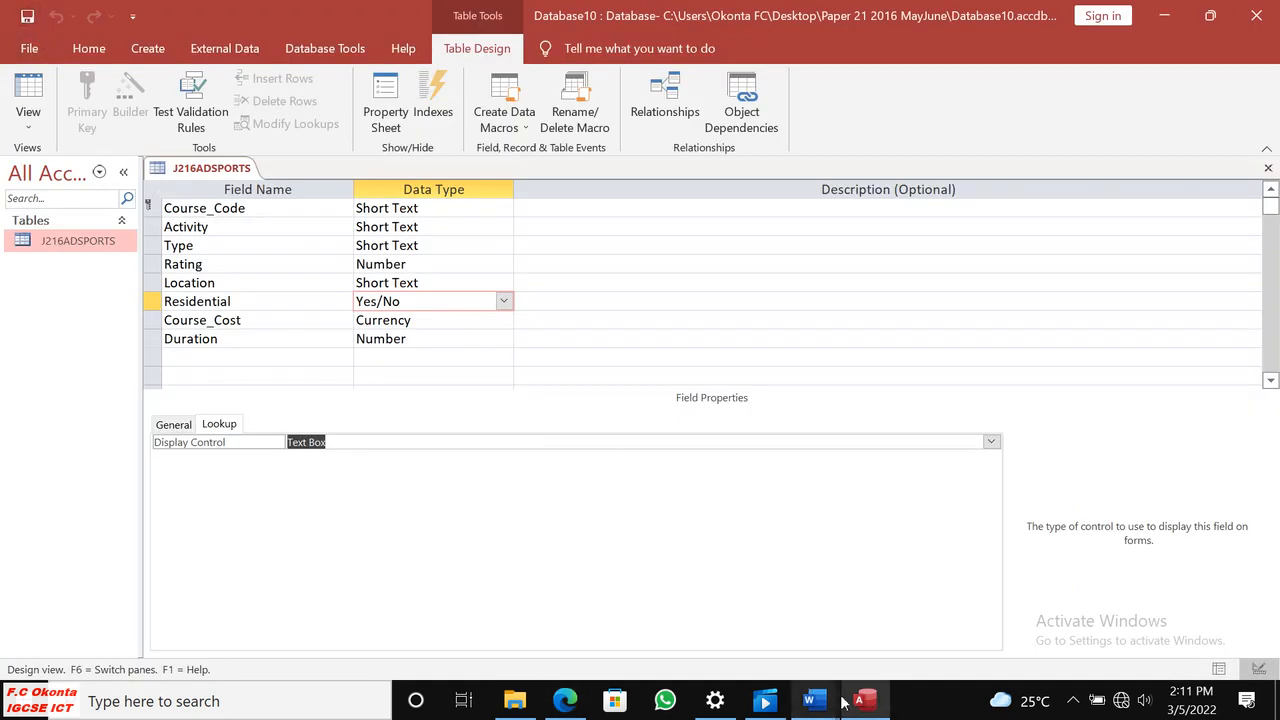
left_click(565, 700)
left_click(565, 700)
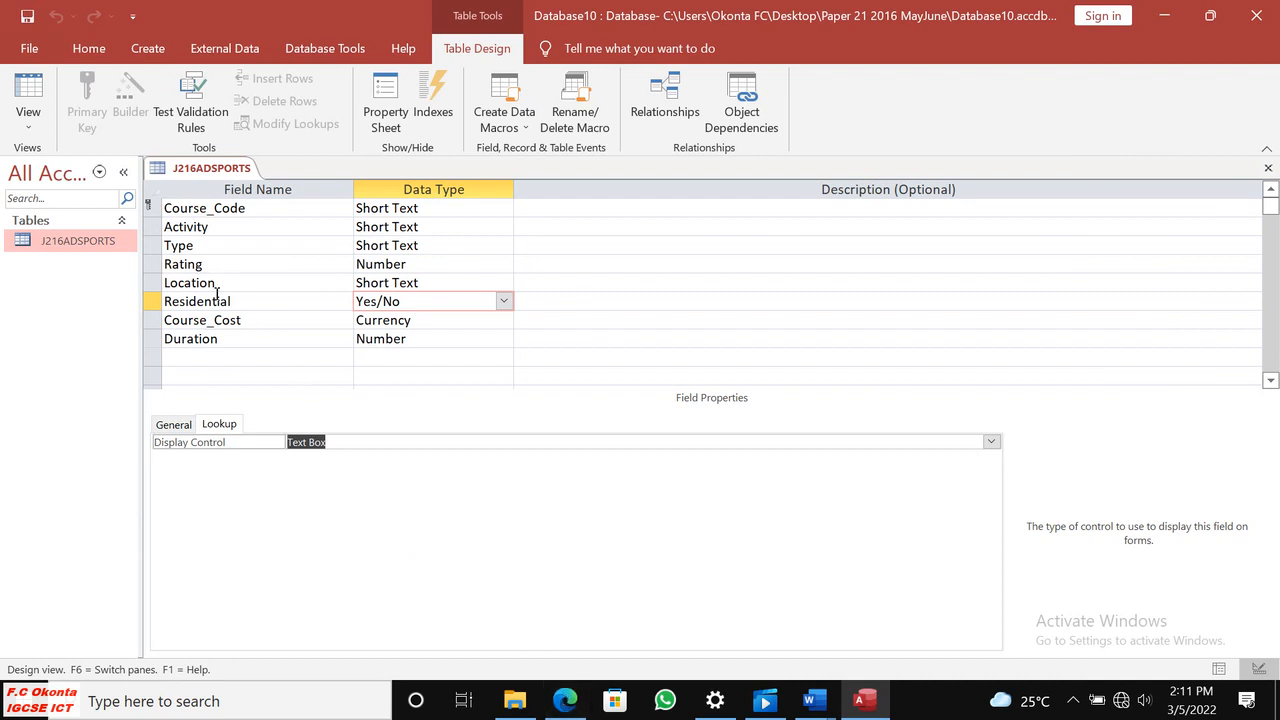
left_click(180, 427)
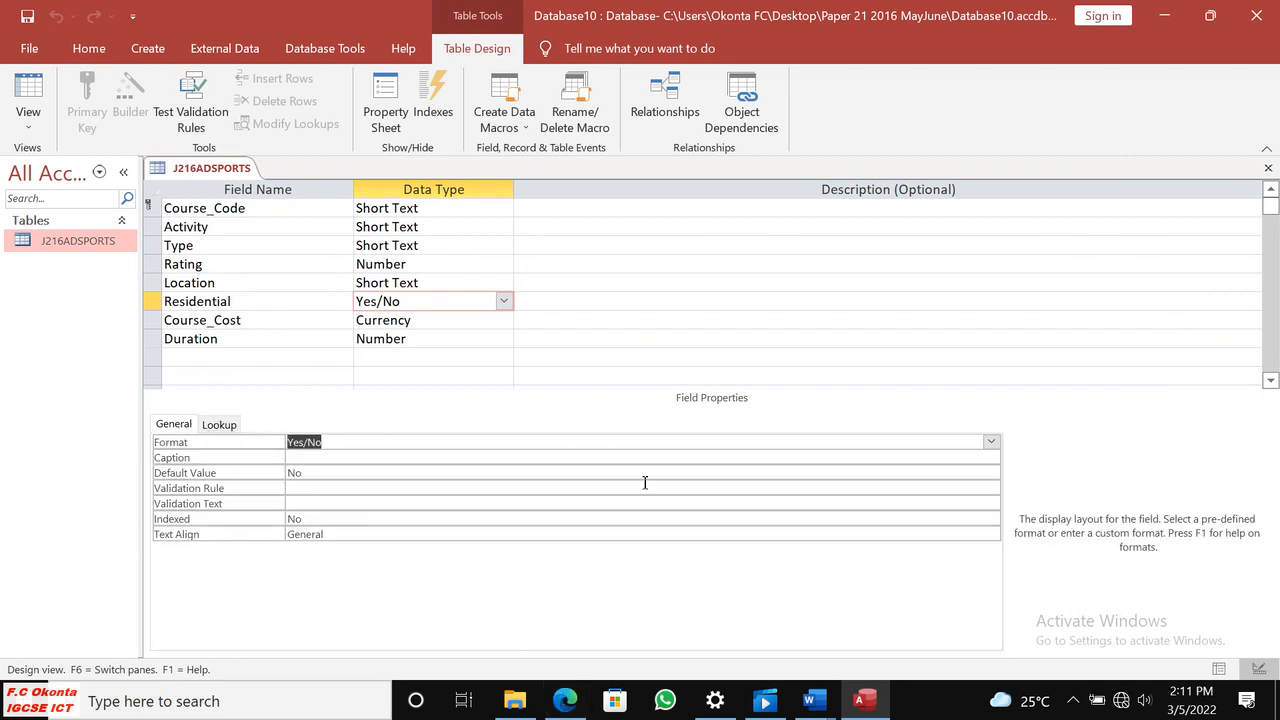
left_click(565, 700)
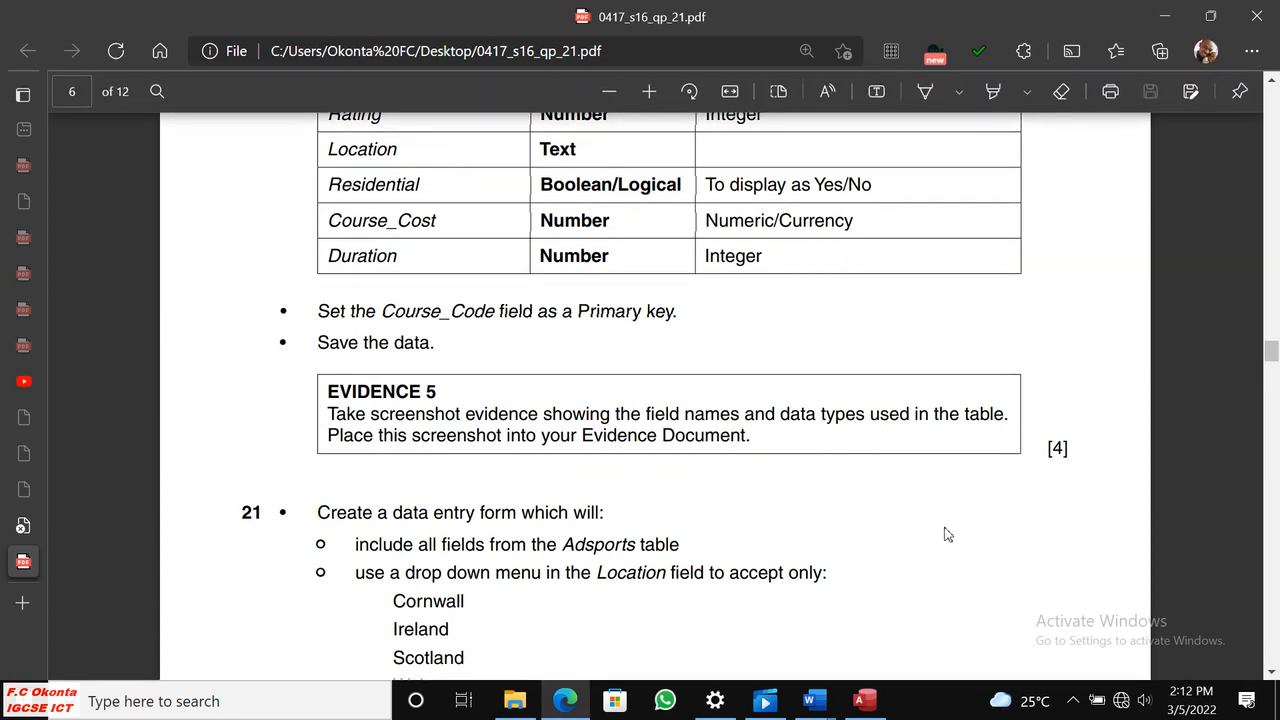
left_click(864, 701)
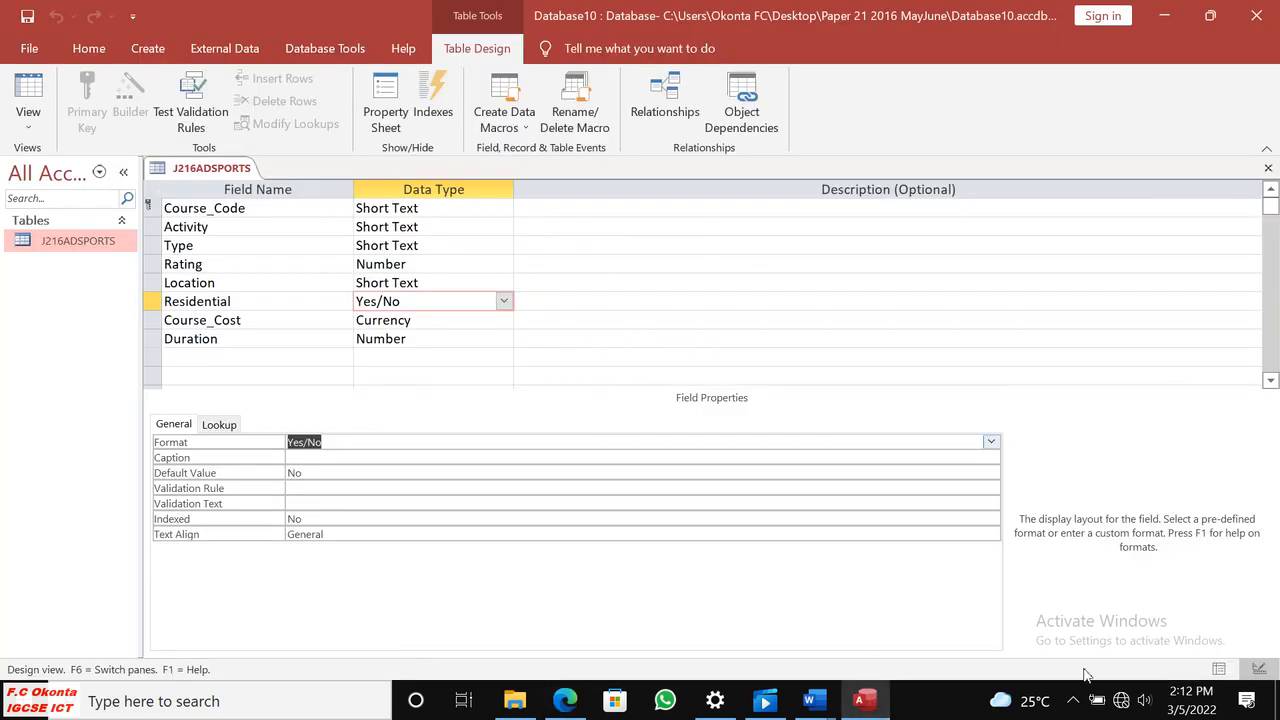
Capture a screenshot of the J216ADSPORTS field names, data types and the Residential field's general properties, and copy it to the clipboard.
left_click(1073, 700)
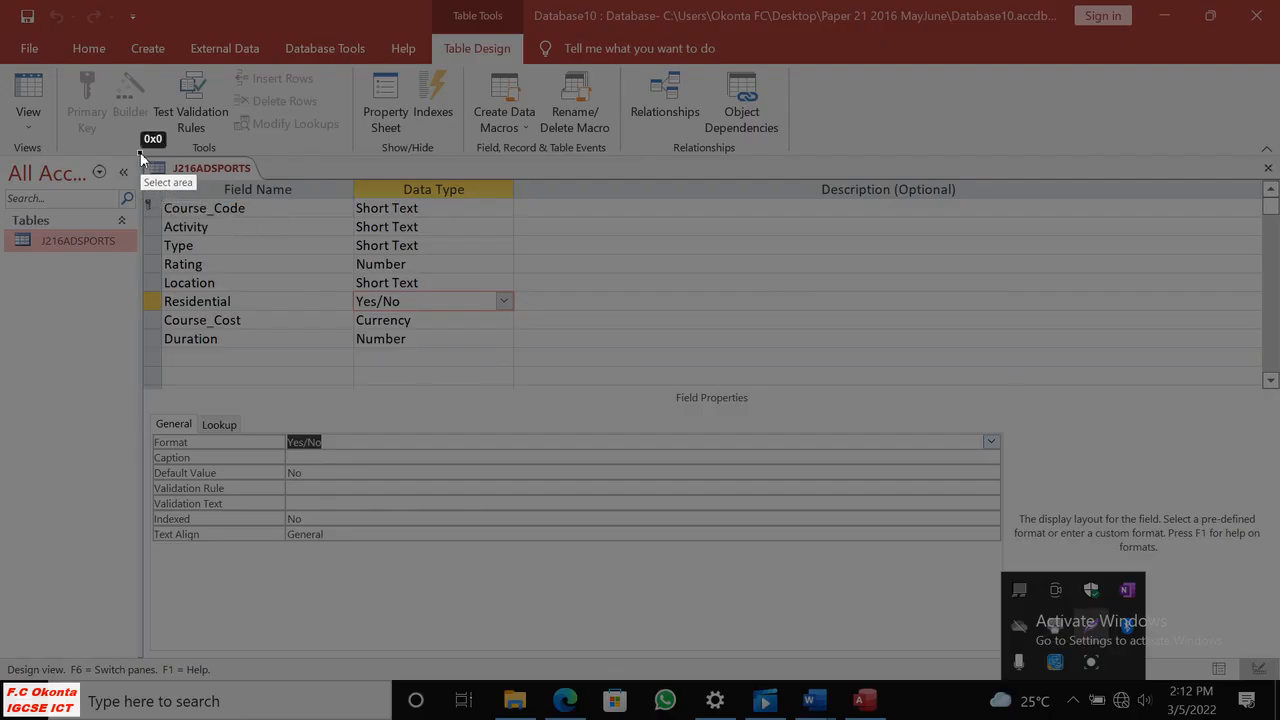
mouse_move(140, 152)
left_mouse_down()
mouse_move(535, 405)
mouse_move(537, 530)
mouse_move(520, 550)
left_mouse_up()
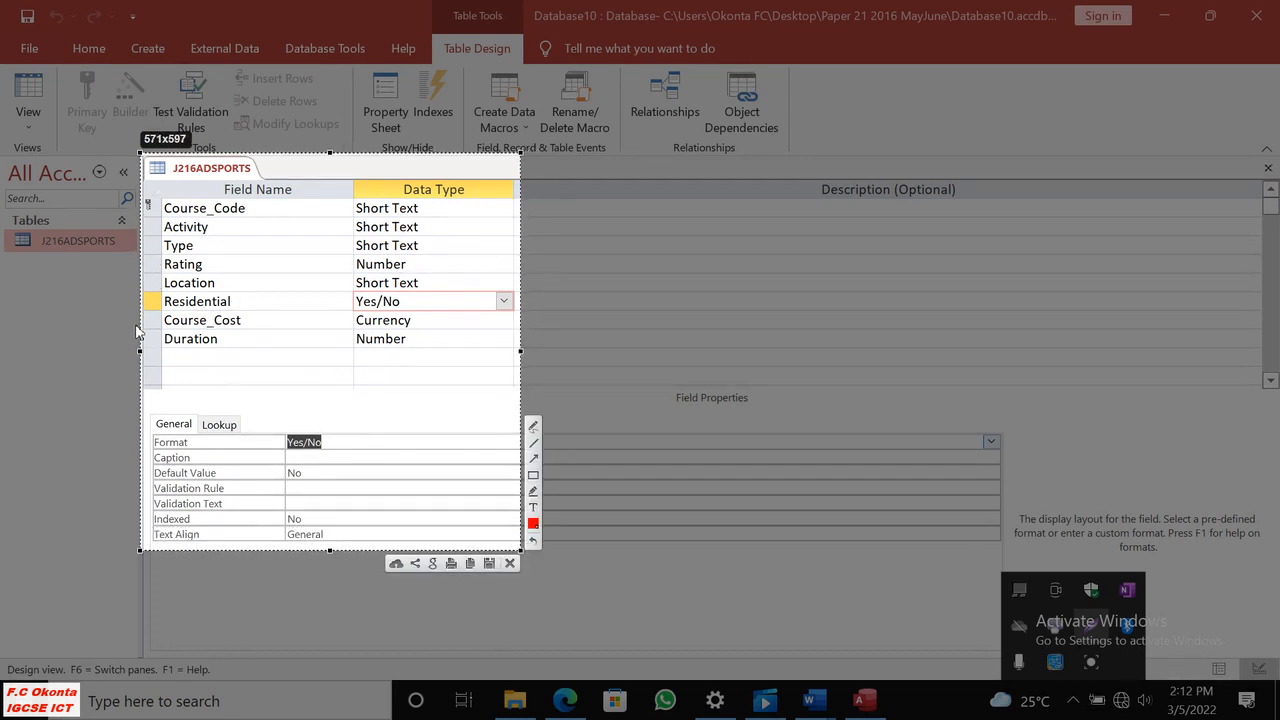
left_click_drag(143, 349, 146, 348)
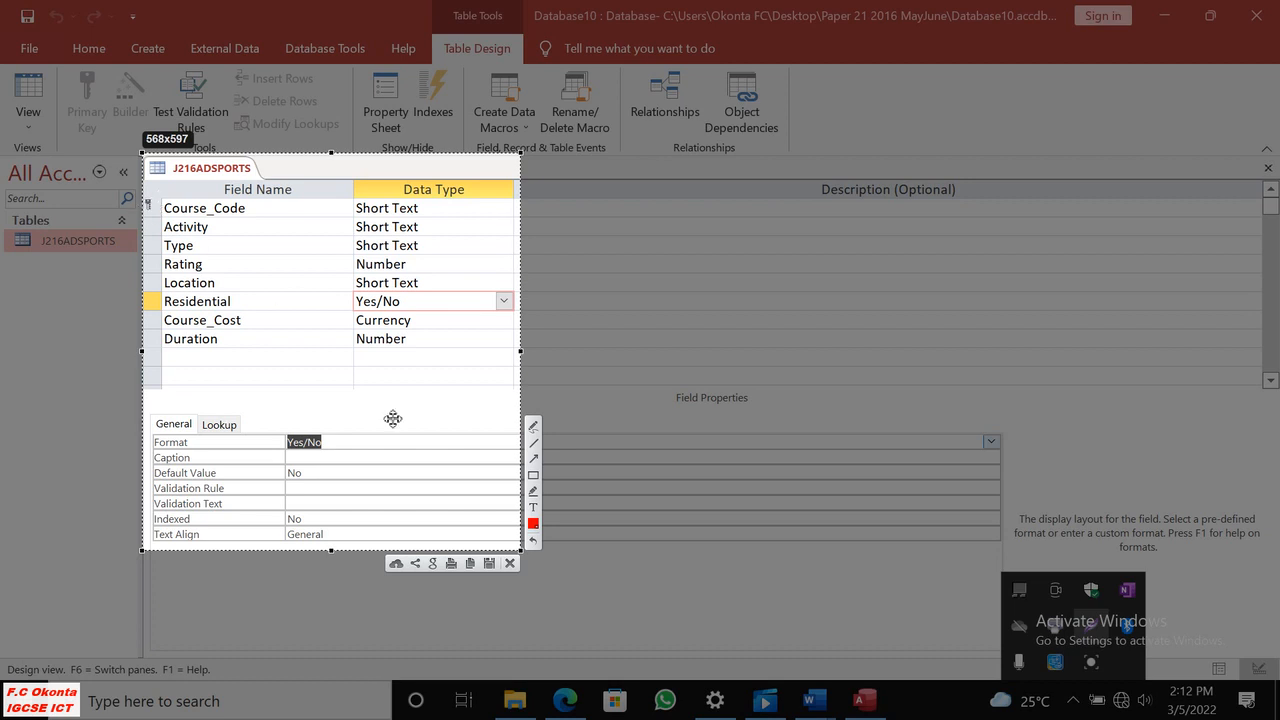
left_click(470, 564)
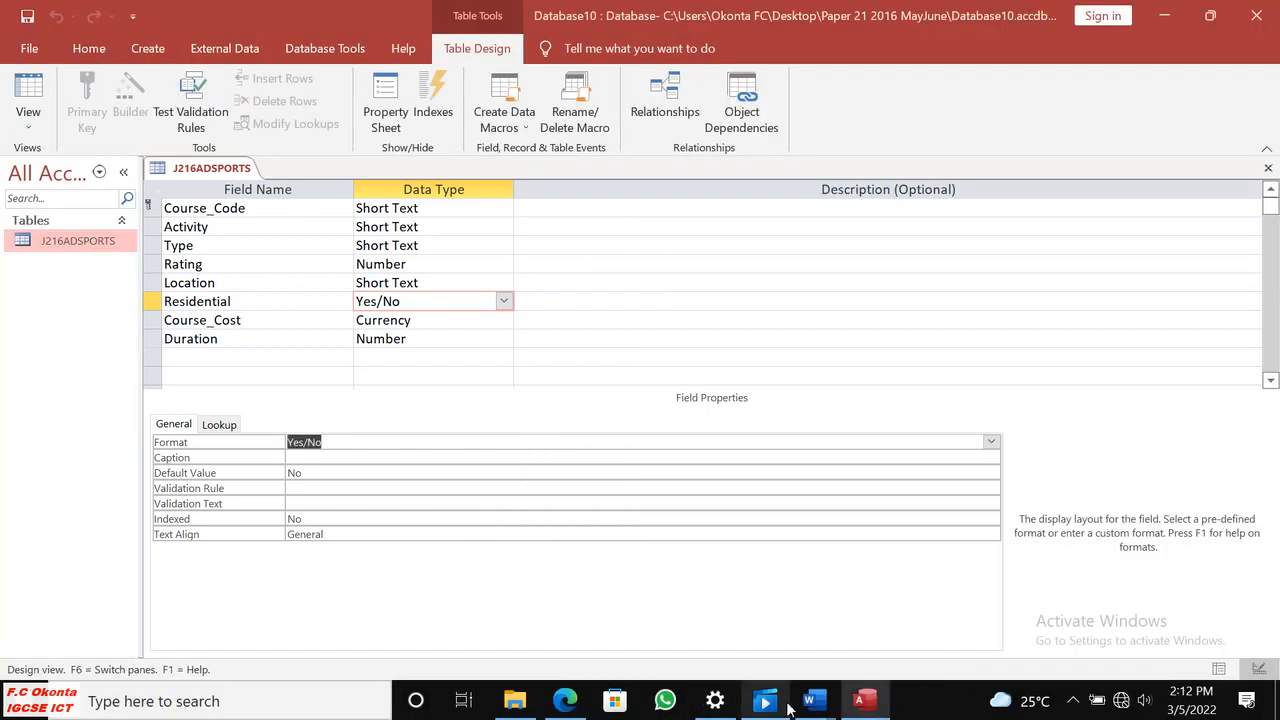
Switch to J216EVIDENCE0001.docx in Word and paste the table structure screenshot below the Step 20 EVIDENCE 5 heading.
mouse_move(814, 698)
left_click(716, 641)
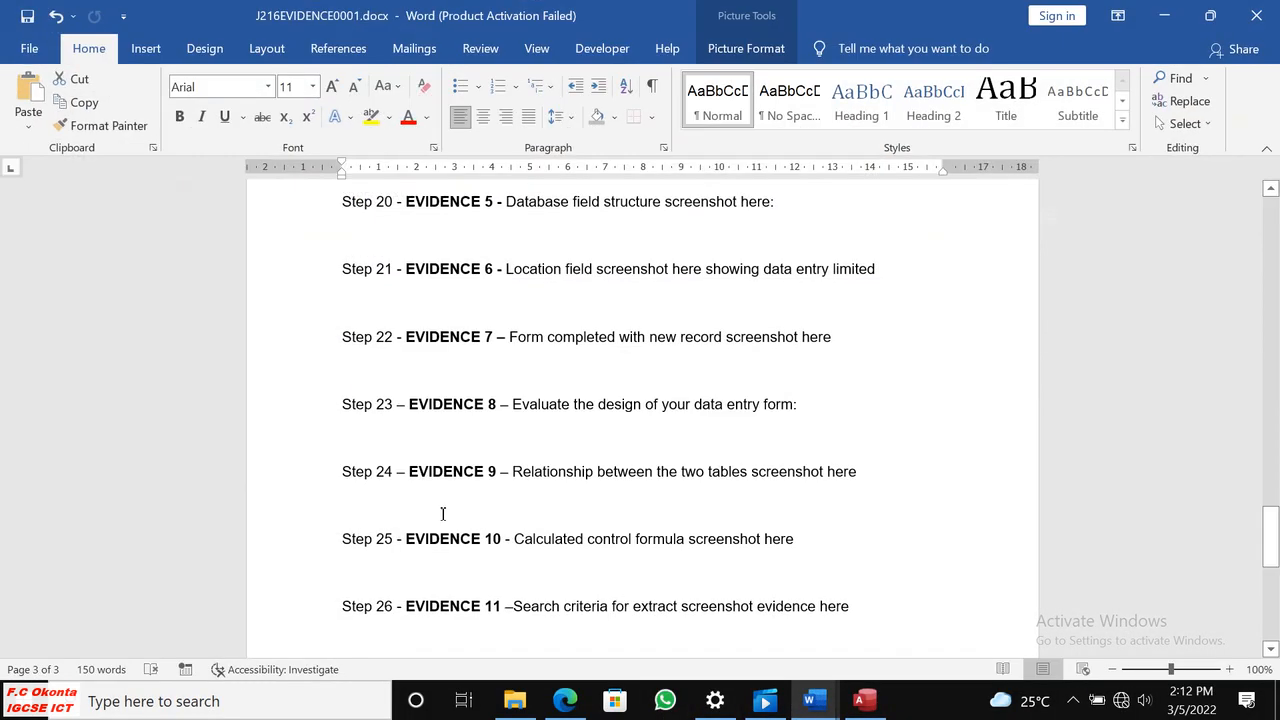
left_click(379, 236)
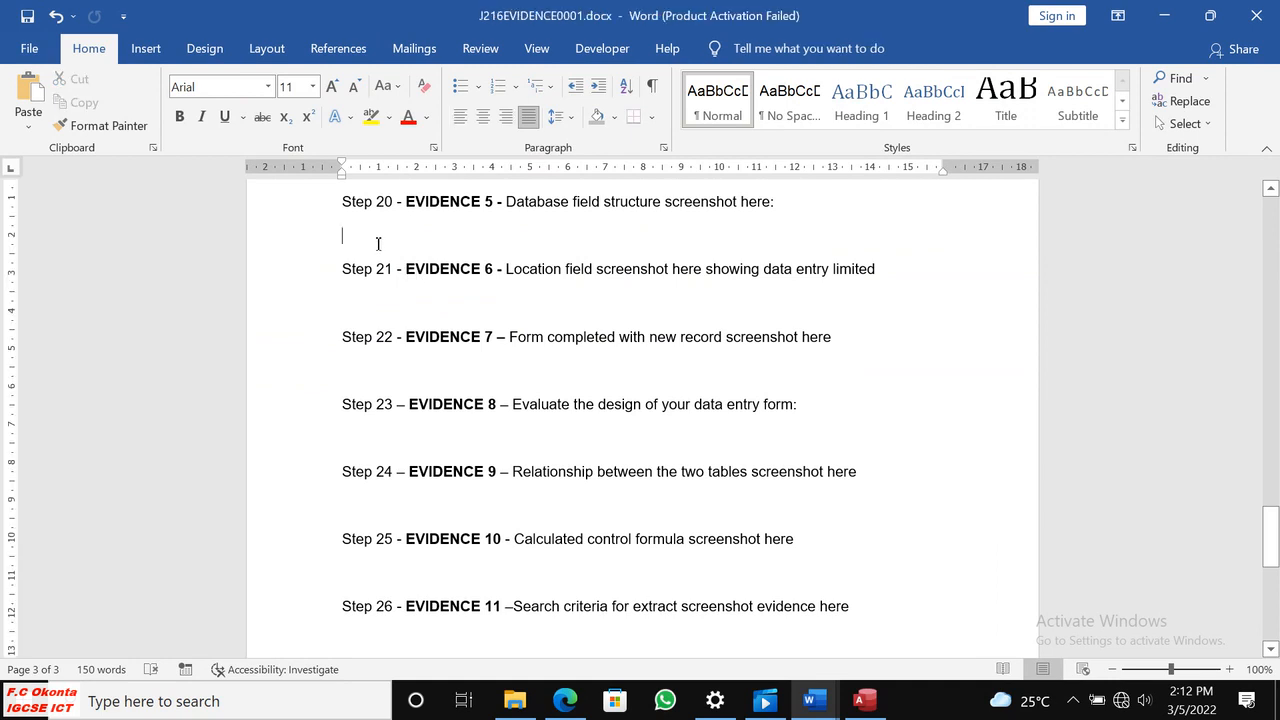
key("ctrl+v")
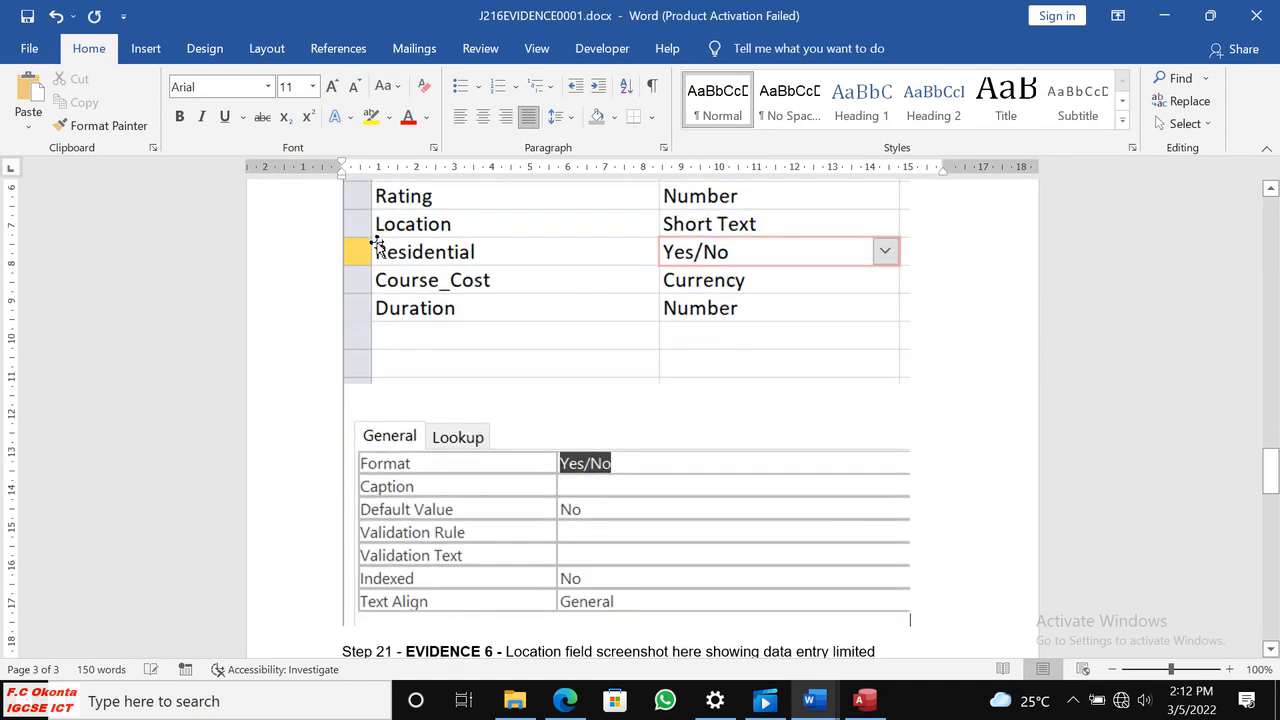
Shrink the pasted Evidence 5 screenshot proportionally to about 11 cm wide and place the cursor on the empty line below the EVIDENCE 6 heading.
left_click(625, 322)
left_click_drag(909, 623, 773, 372)
scroll(889, 377, "up", 3)
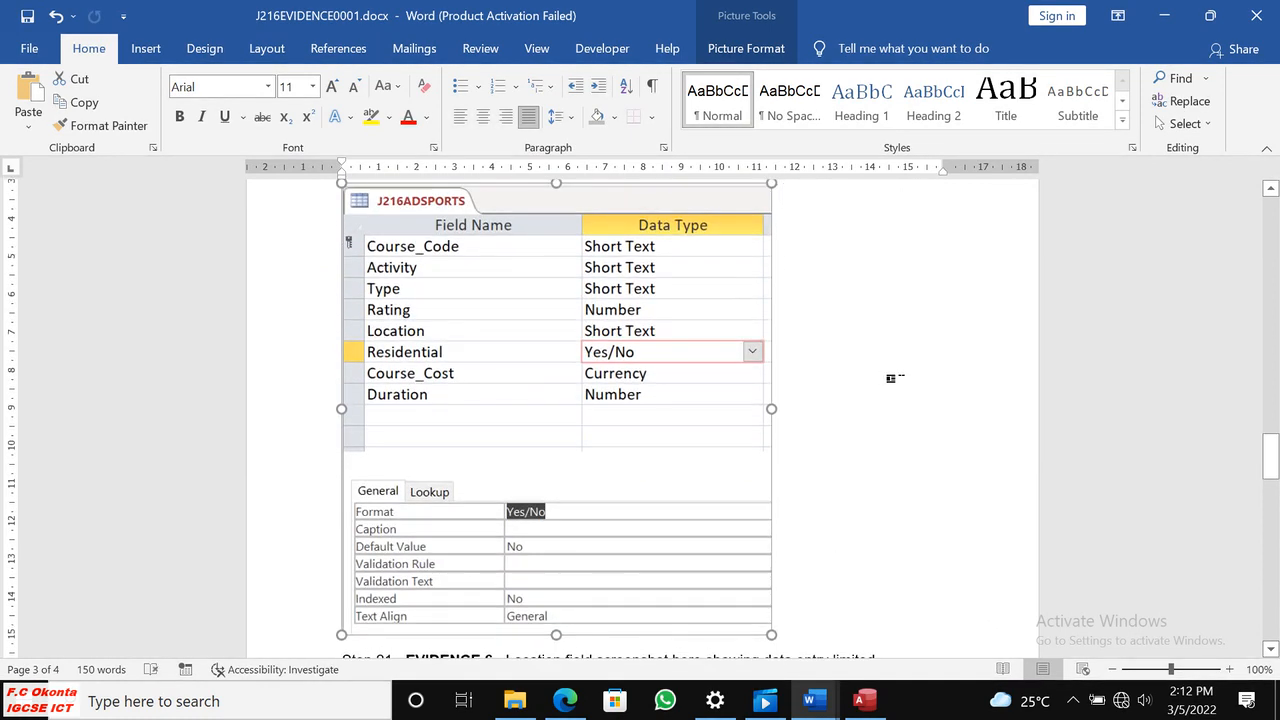
scroll(892, 378, "down", 2)
scroll(892, 378, "up", 1)
scroll(893, 378, "up", 3)
scroll(893, 378, "down", 4)
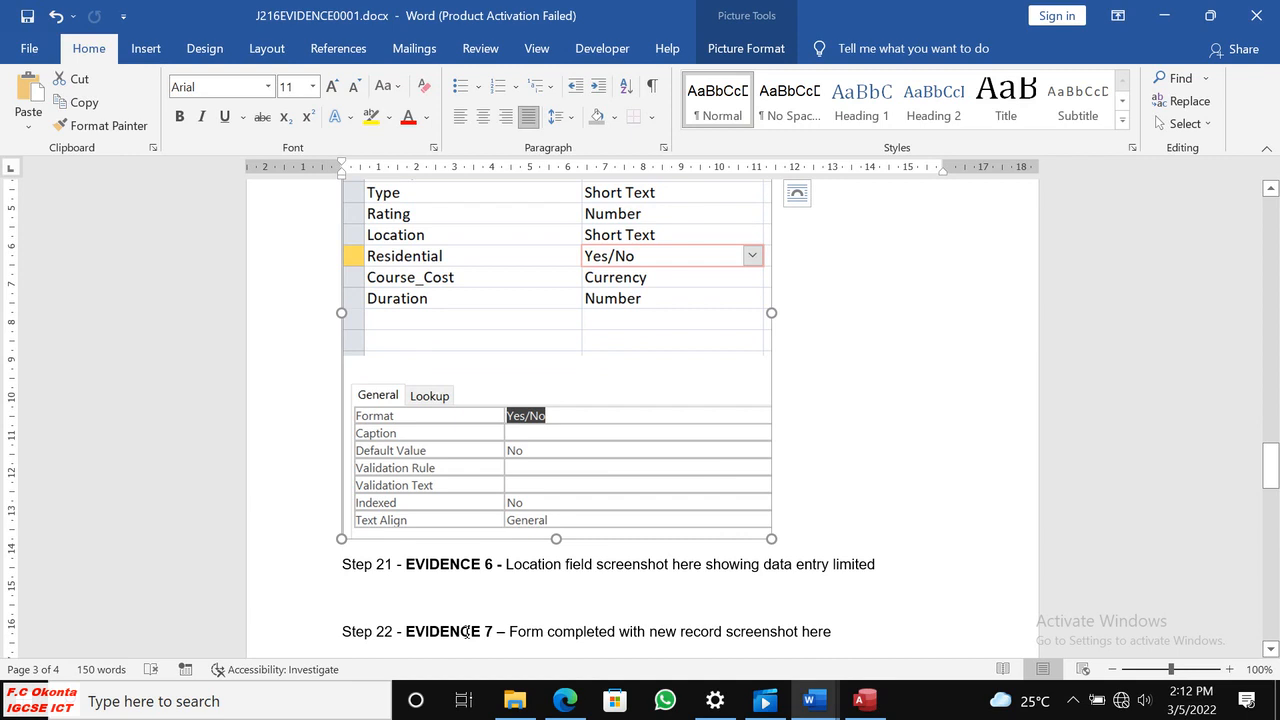
left_click(379, 599)
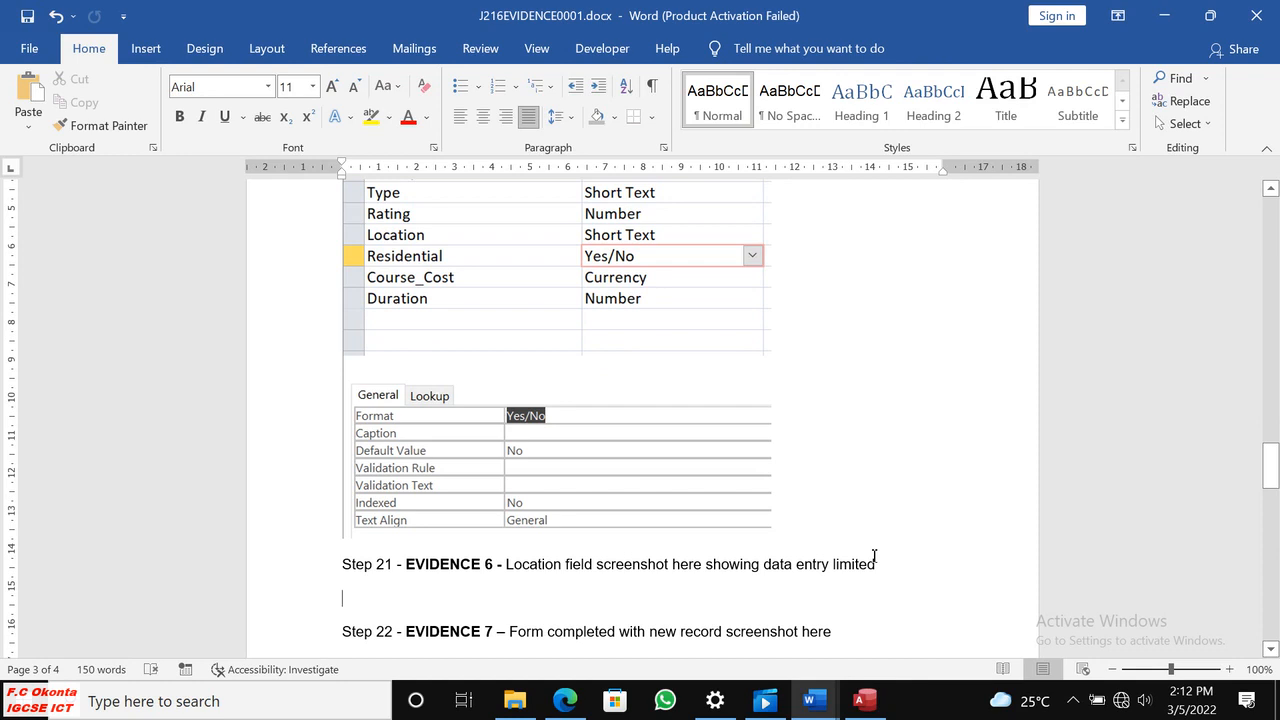
scroll(870, 410, "up", 3)
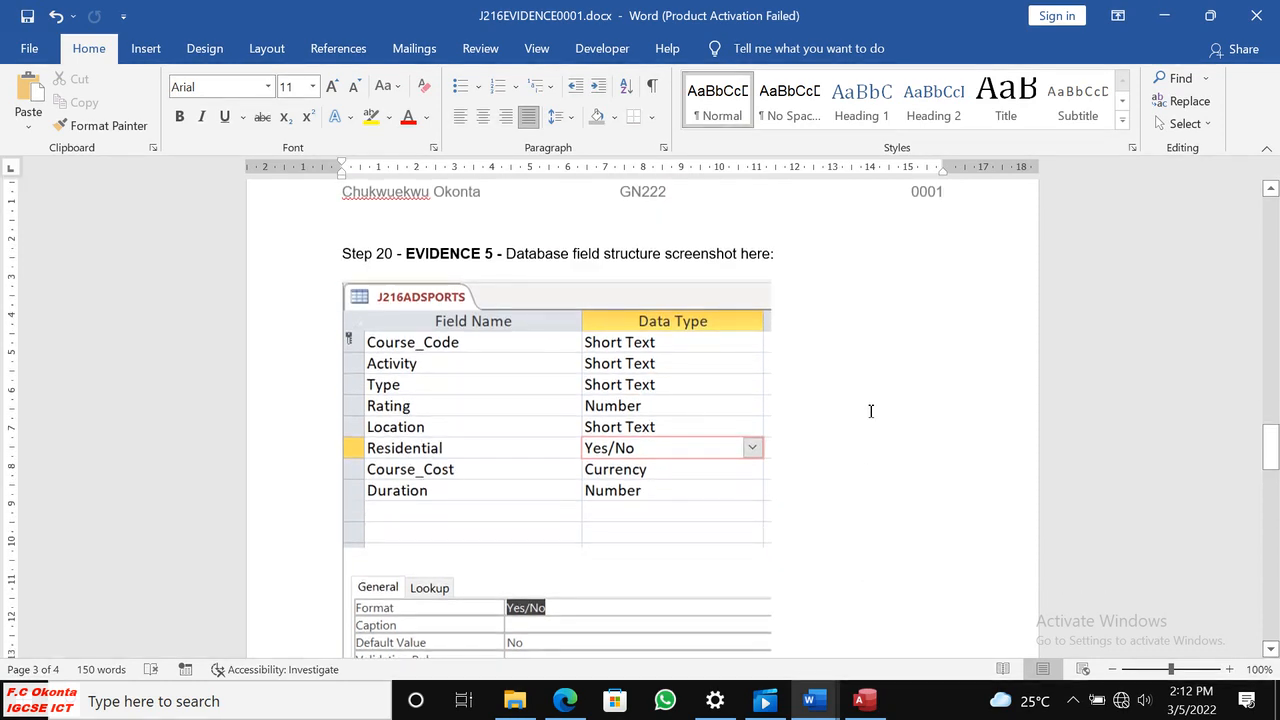
scroll(870, 410, "down", 4)
scroll(871, 413, "down", 1)
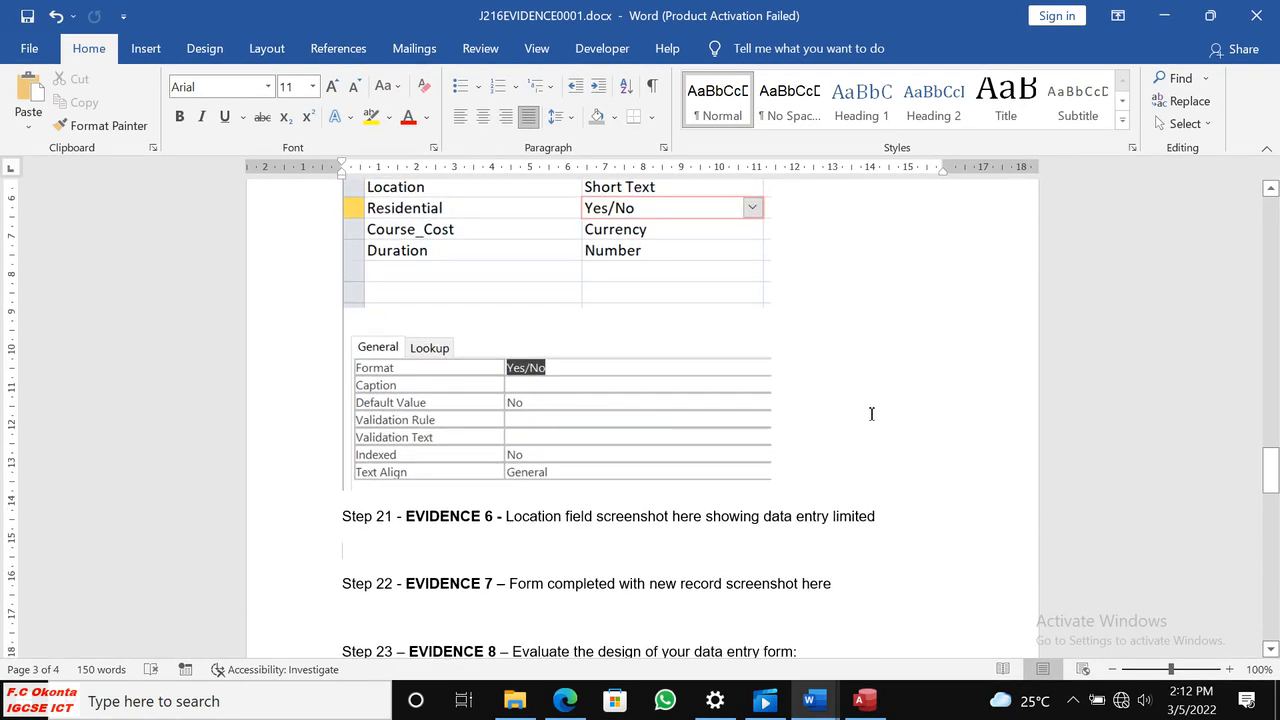
scroll(880, 420, "down", 3)
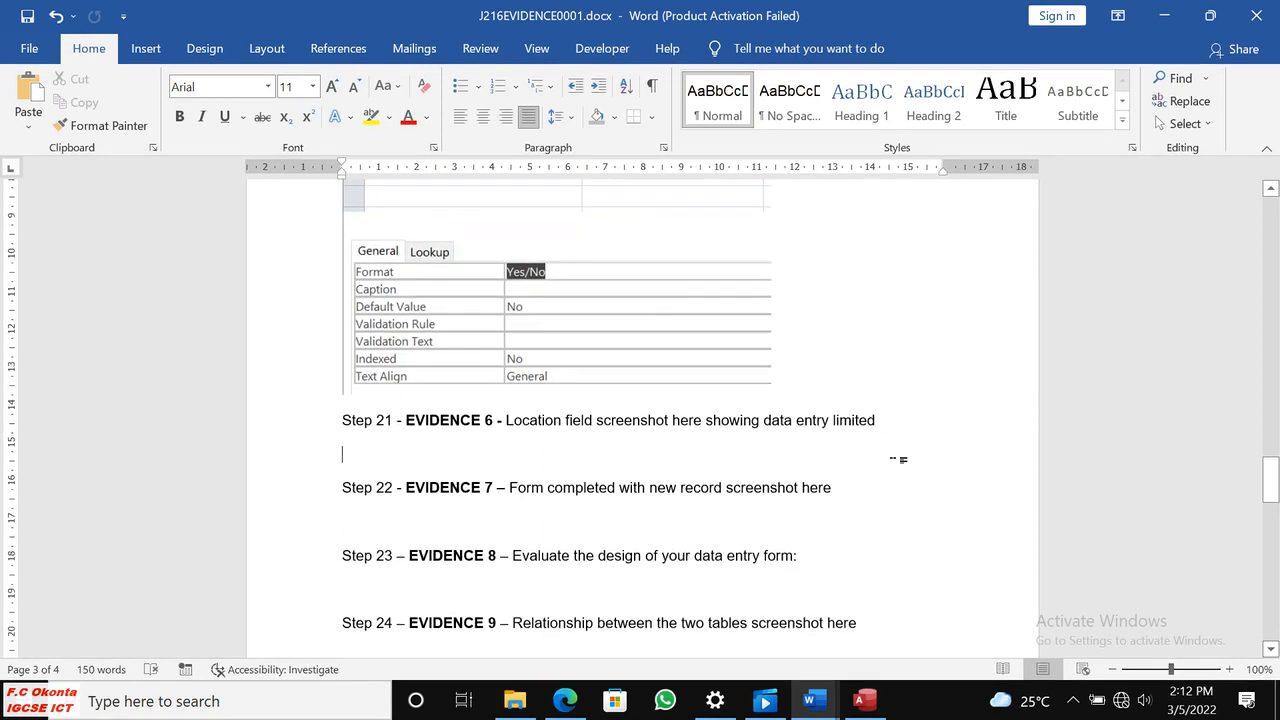
Switch to the question paper in Edge and read the step 21 data entry form requirements and the Evidence 6 instructions.
left_click(859, 700)
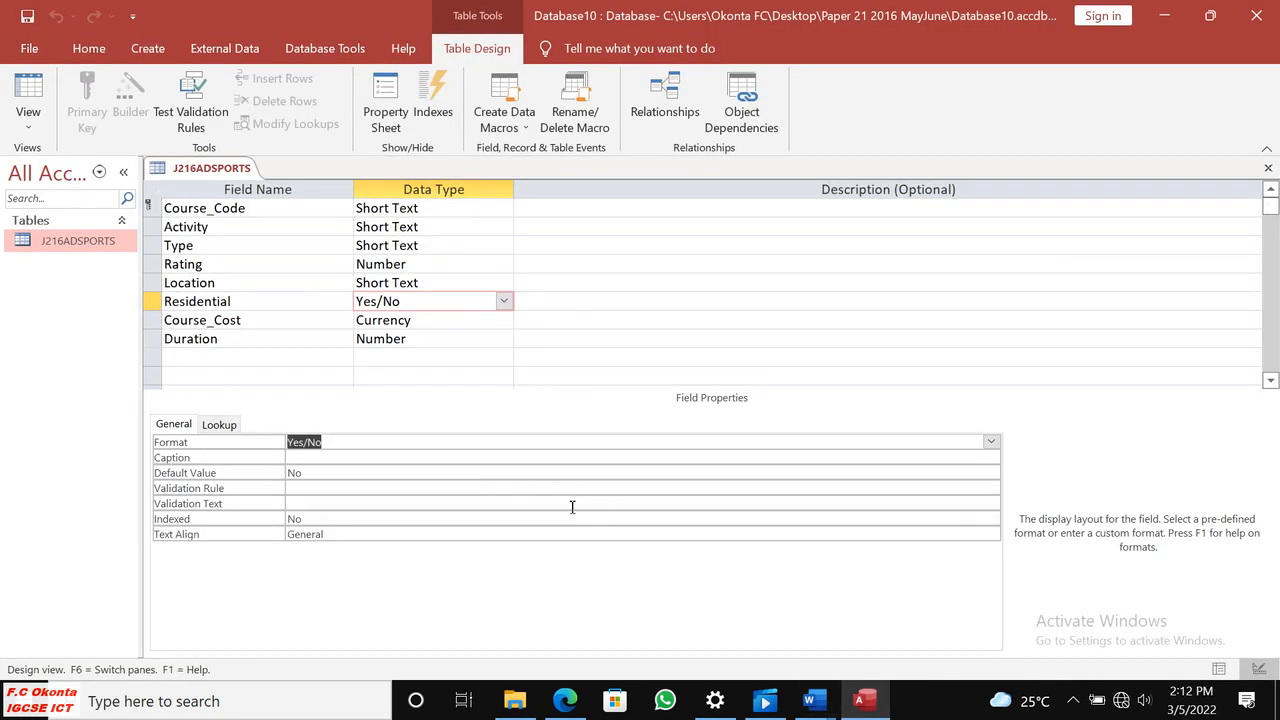
left_click(565, 700)
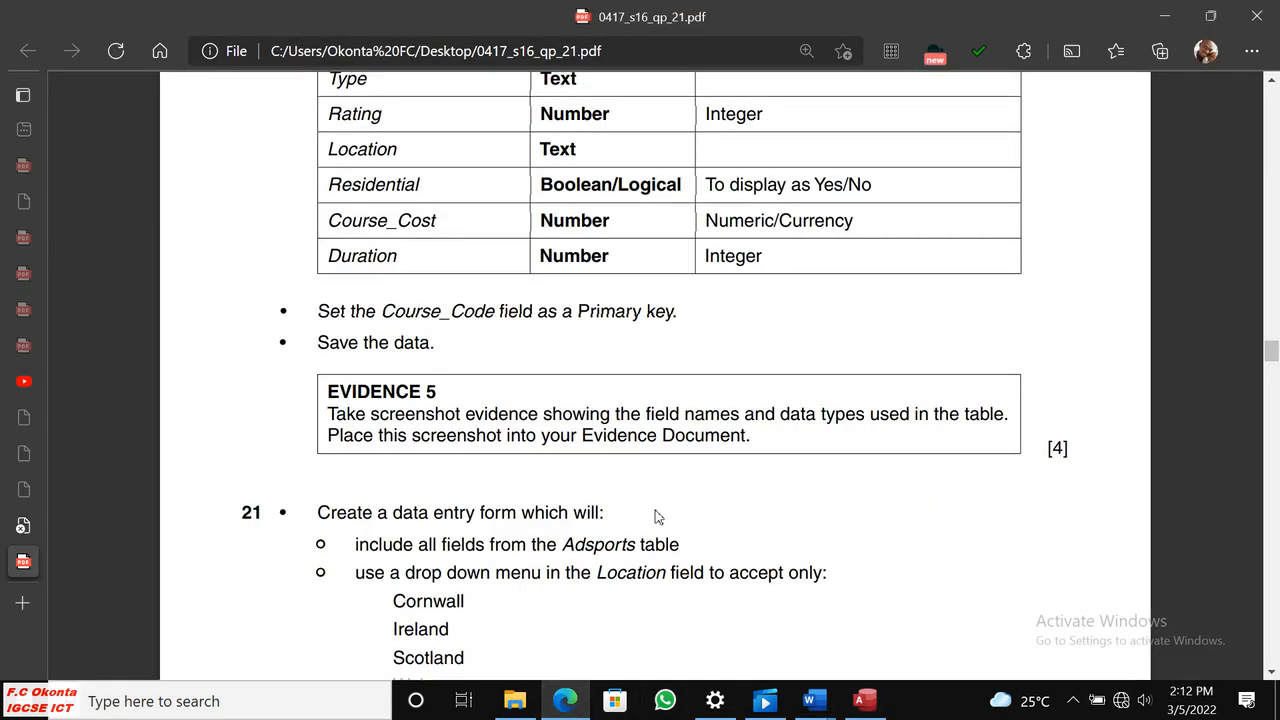
scroll(657, 512, "down", 3)
scroll(657, 510, "up", 1)
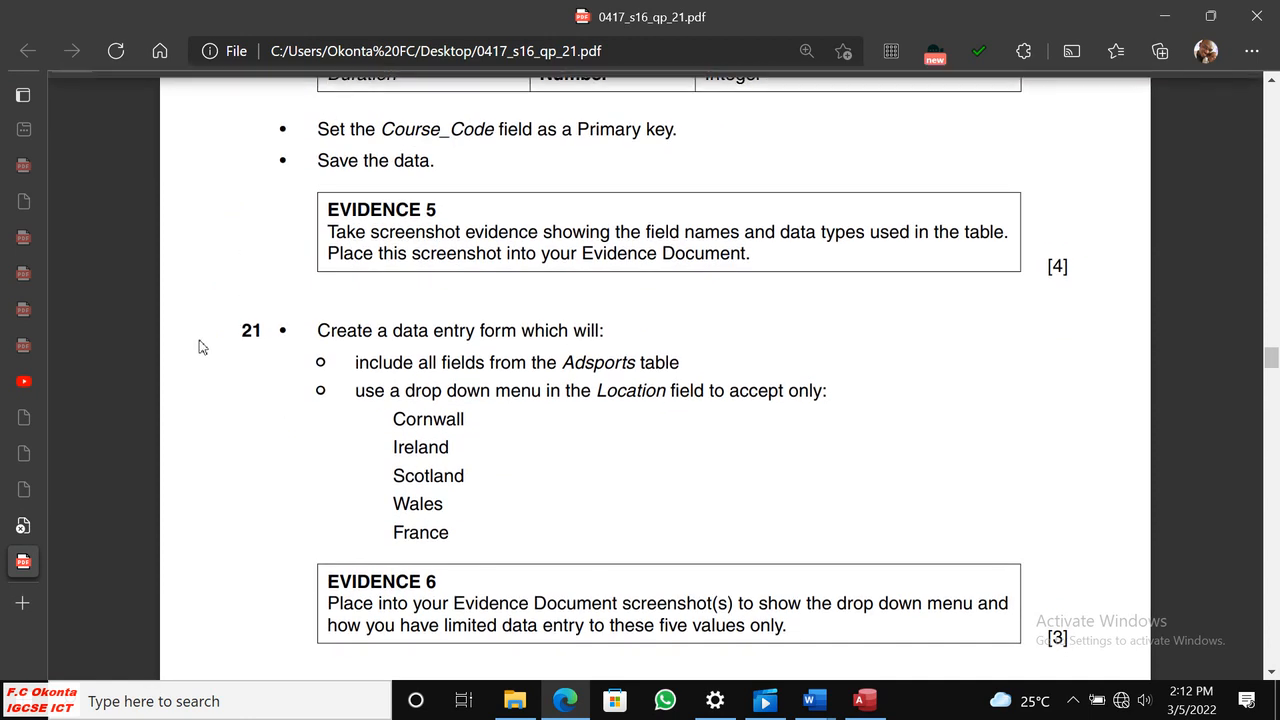
left_click_drag(243, 330, 263, 332)
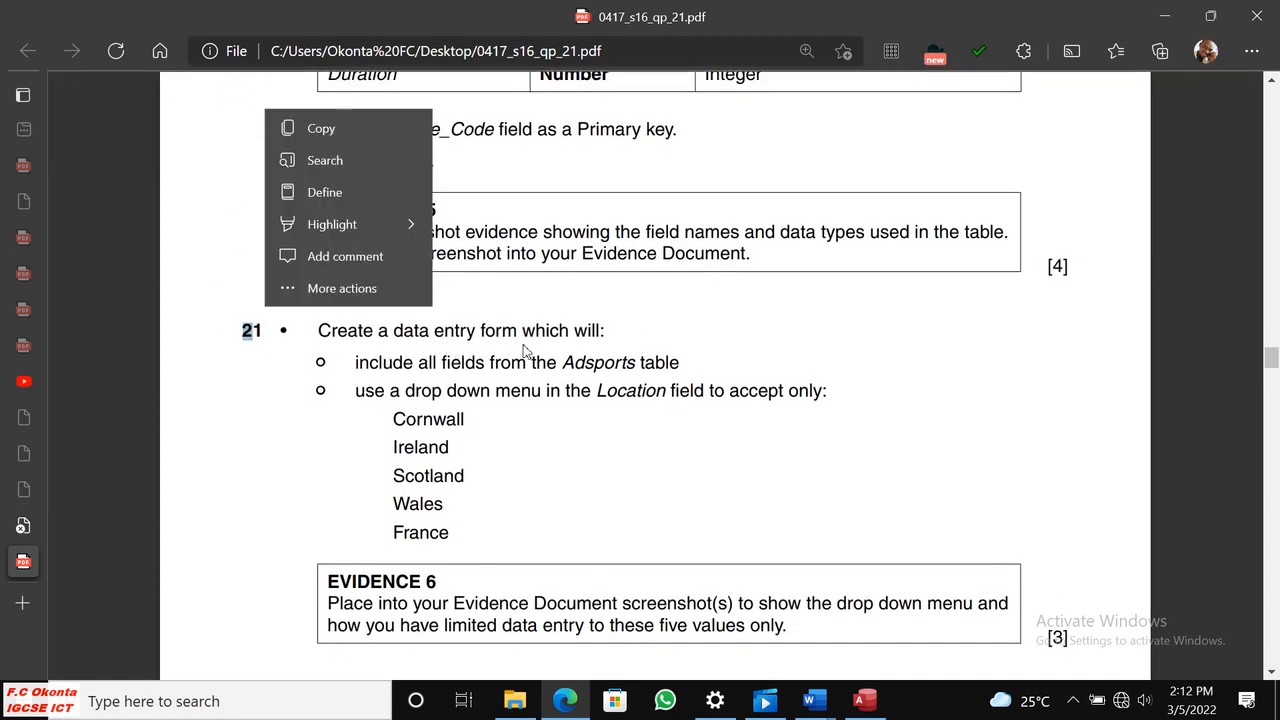
left_click(380, 392)
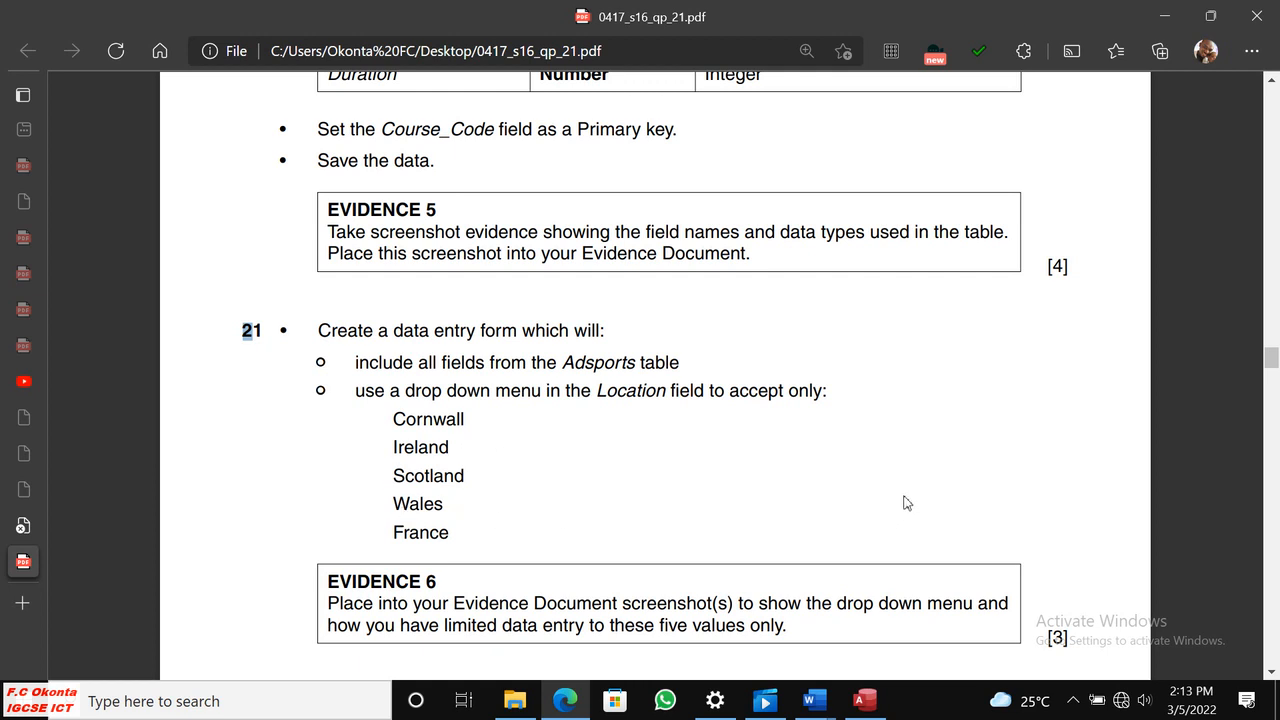
Return to Access, switch the J216ADSPORTS table to Datasheet View, save it and close all open objects.
left_click(865, 702)
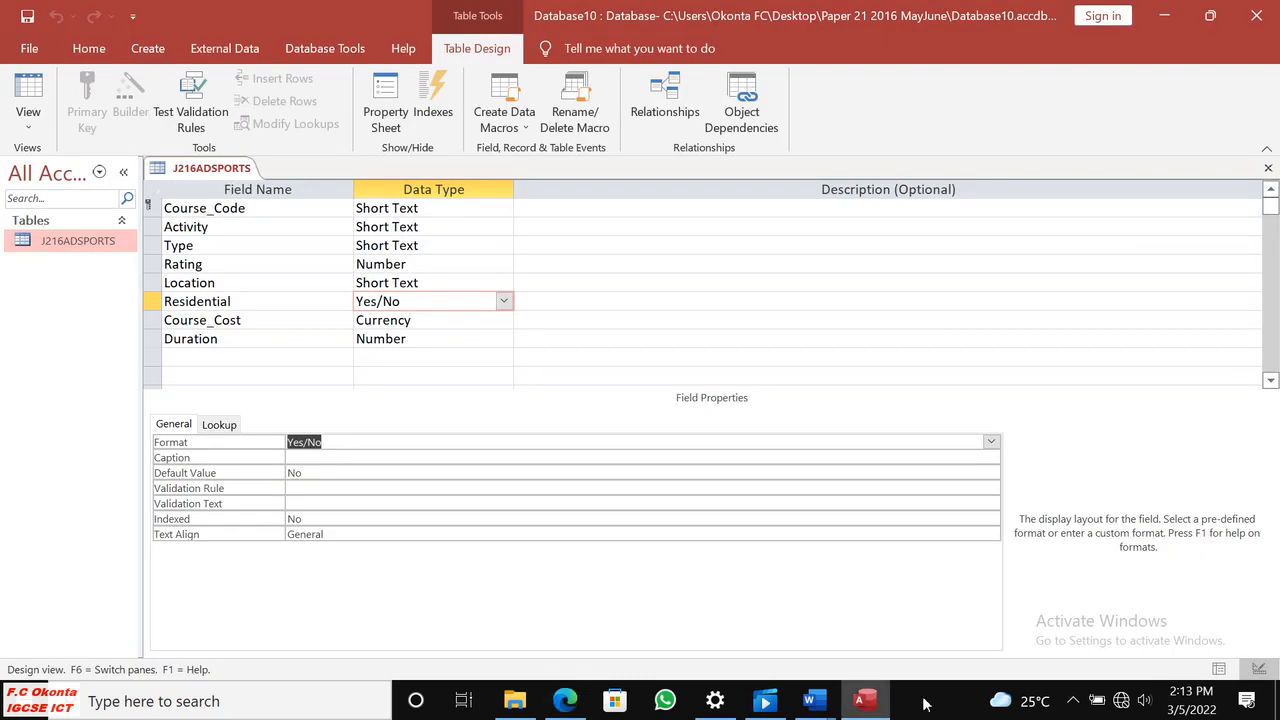
left_click(36, 138)
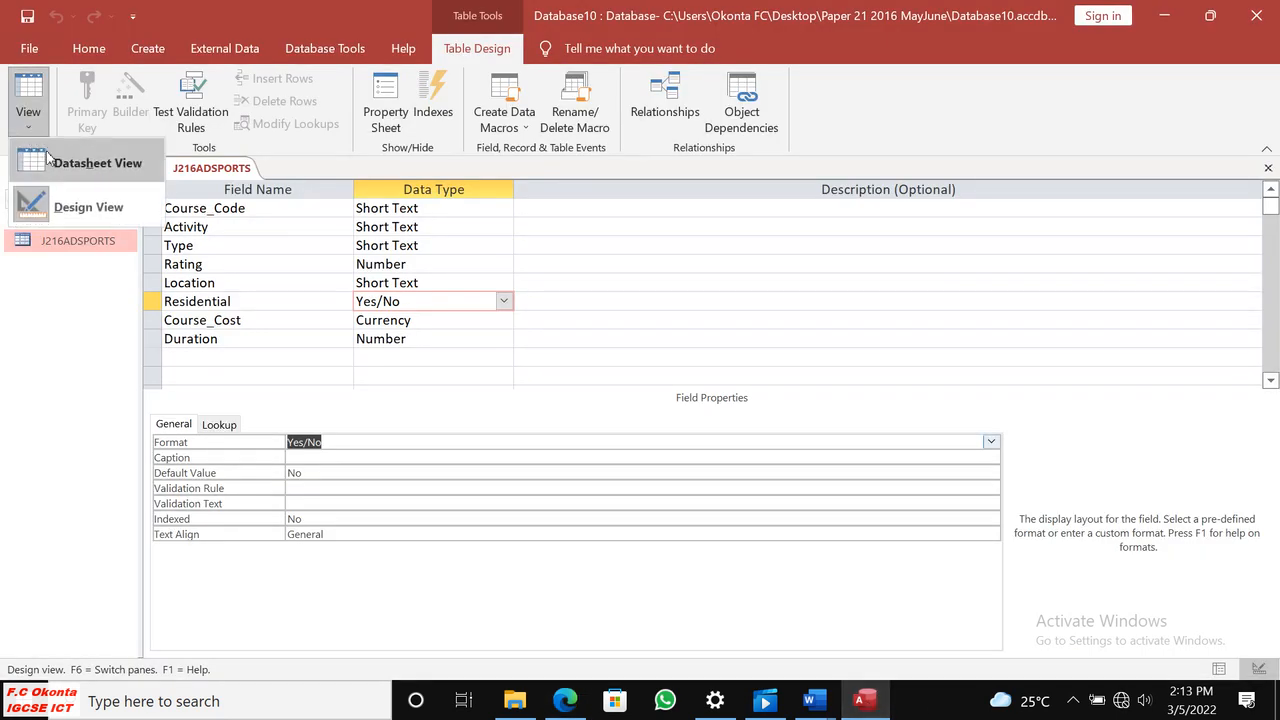
left_click(90, 163)
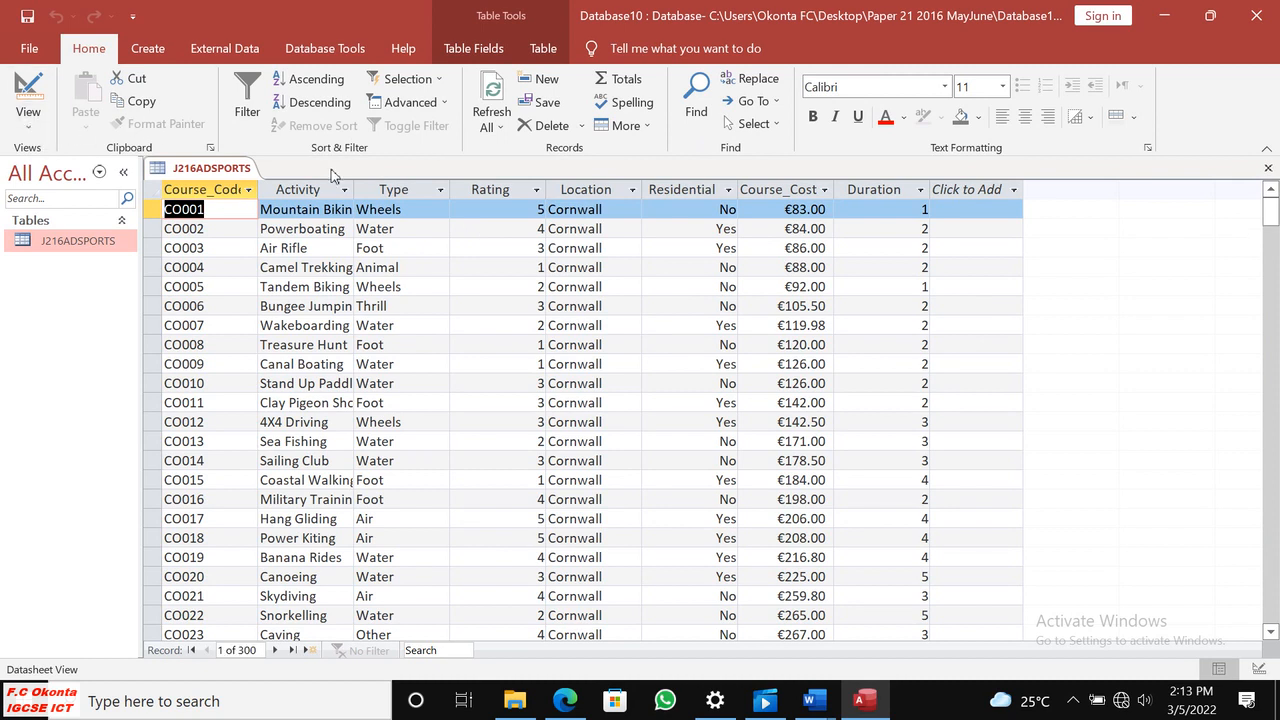
right_click(200, 170)
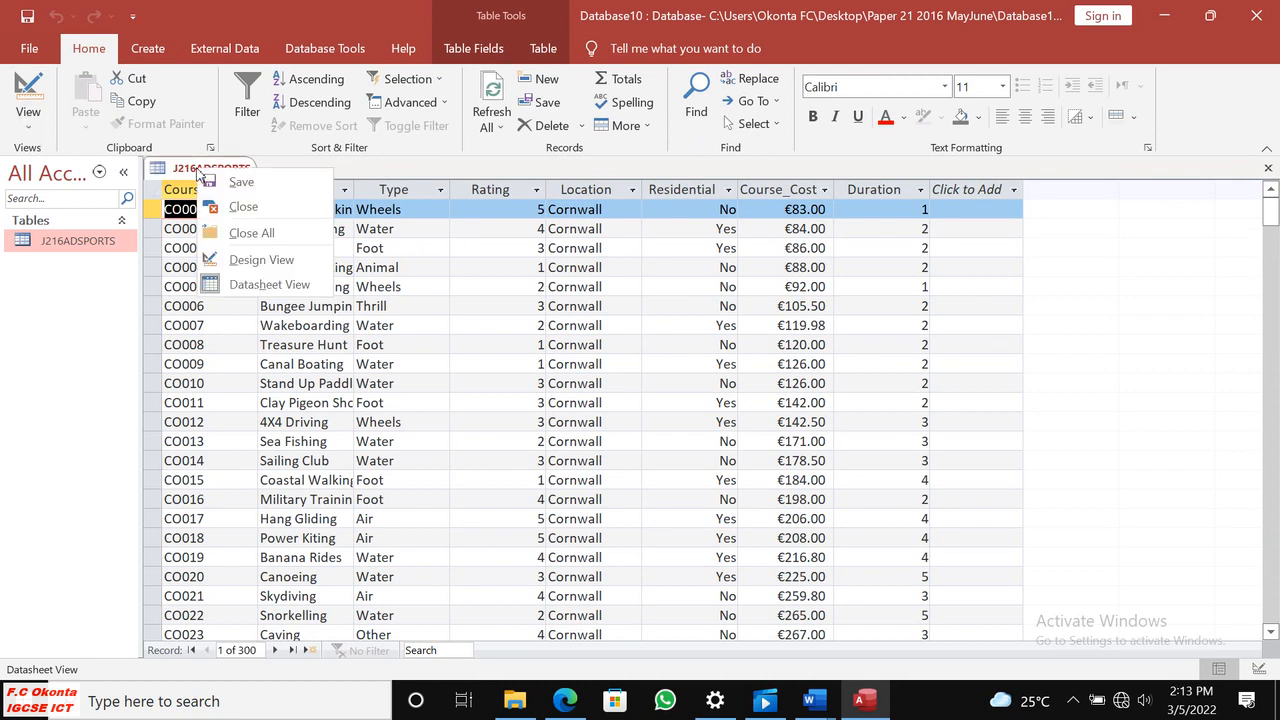
left_click(215, 181)
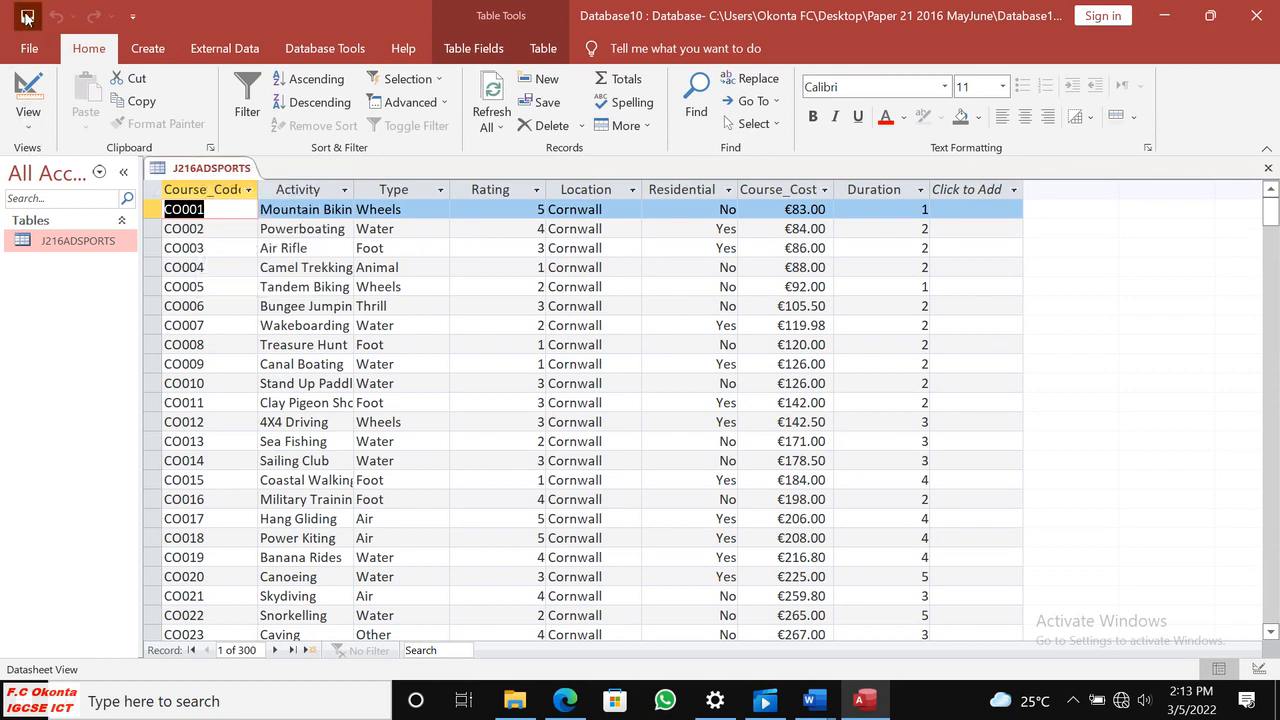
right_click(212, 171)
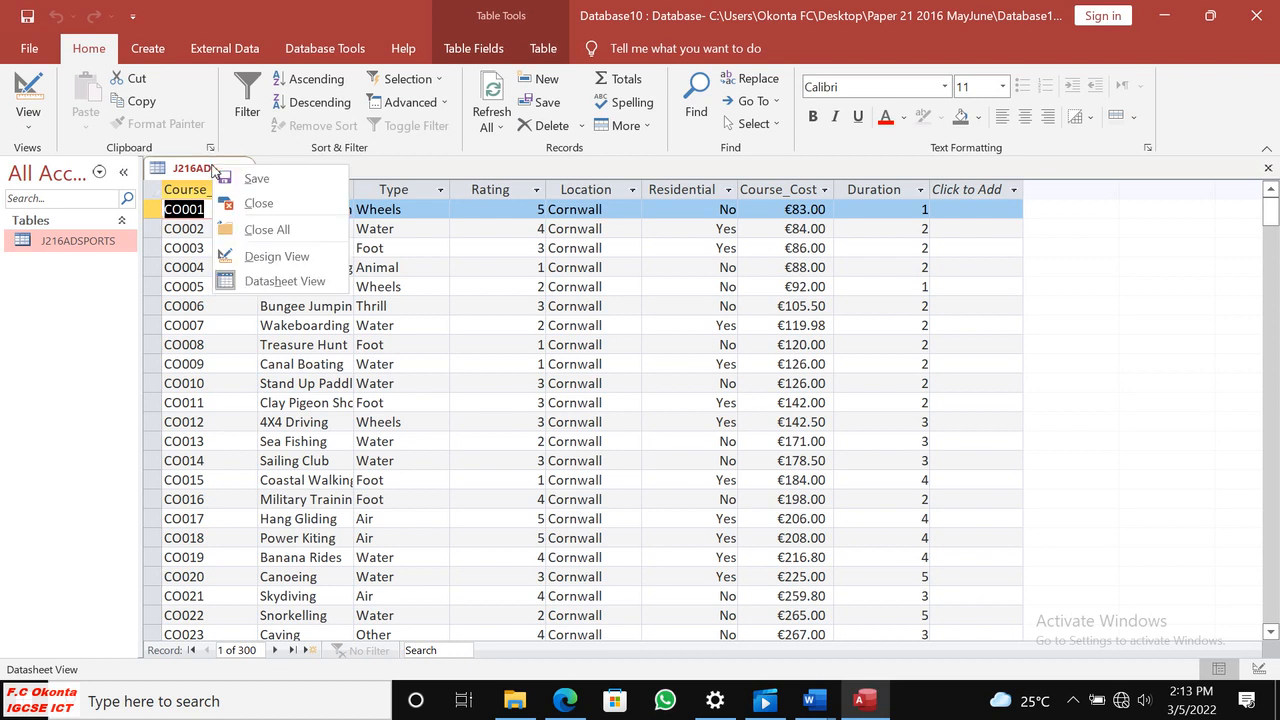
left_click(281, 230)
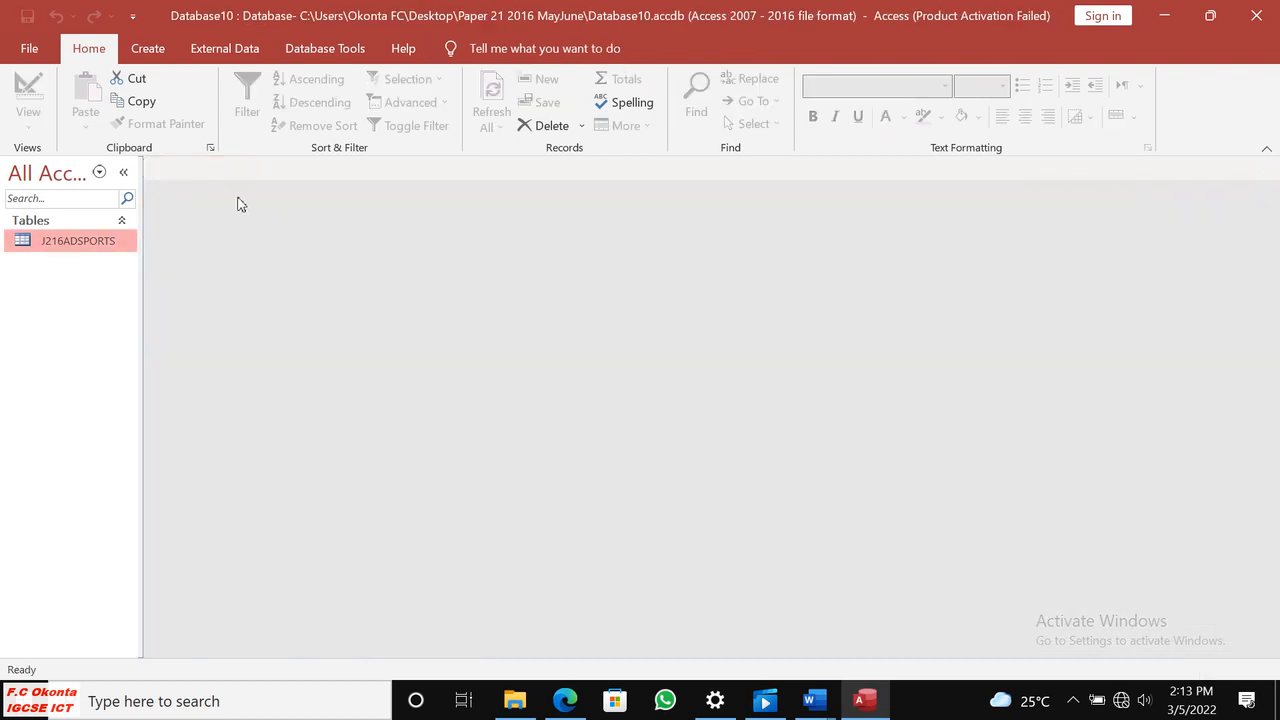
Start a form with the Form Wizard from the J216ADSPORTS table, including all fields in a Columnar layout, and advance to the title page.
left_click(565, 700)
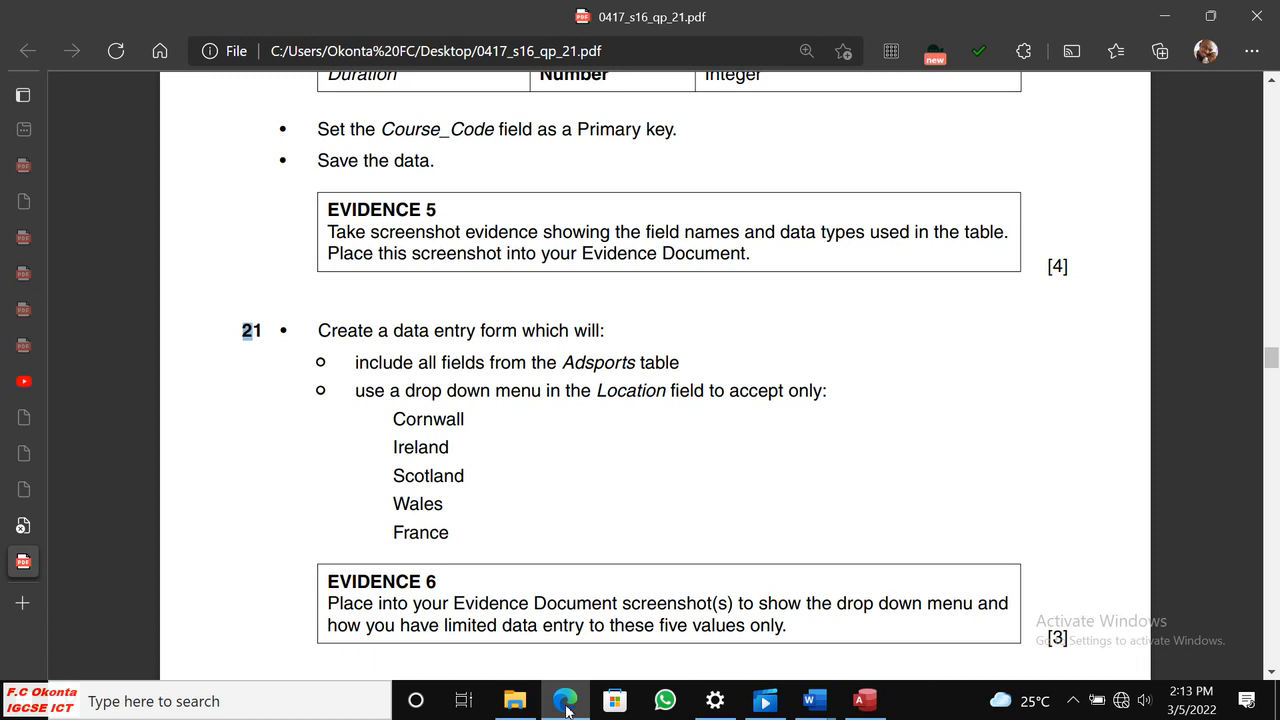
left_click(565, 705)
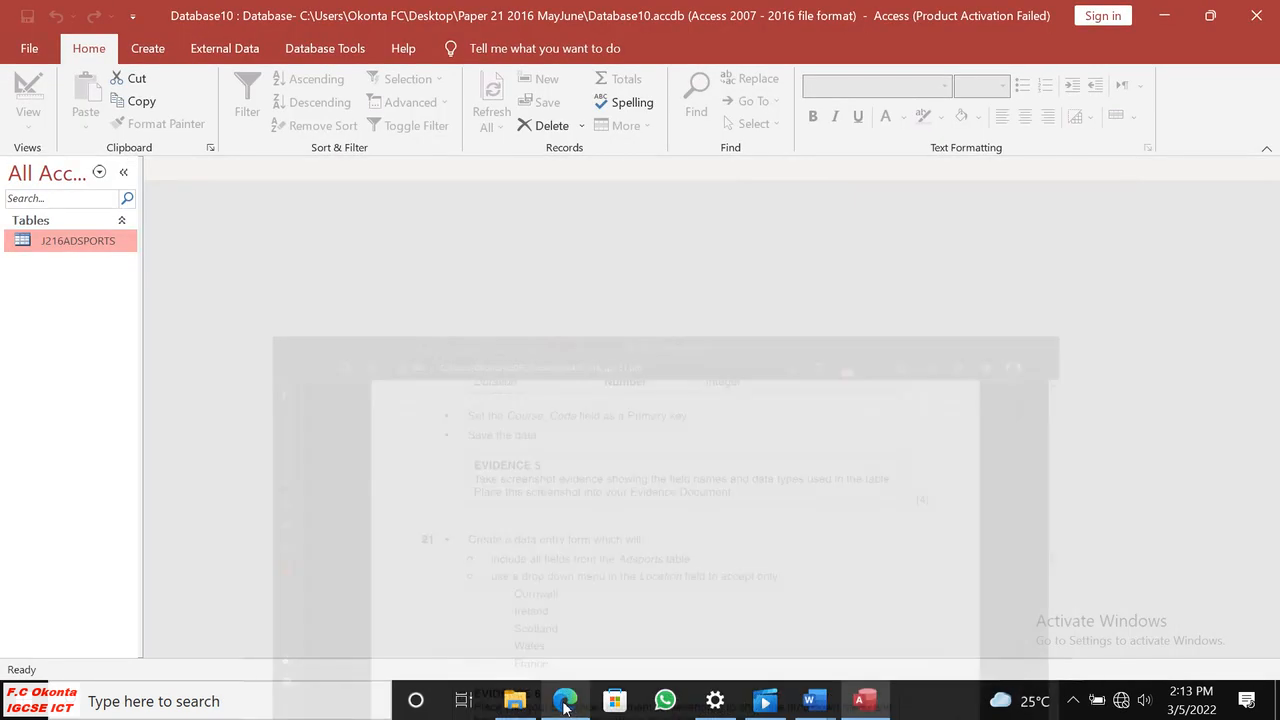
left_click(148, 52)
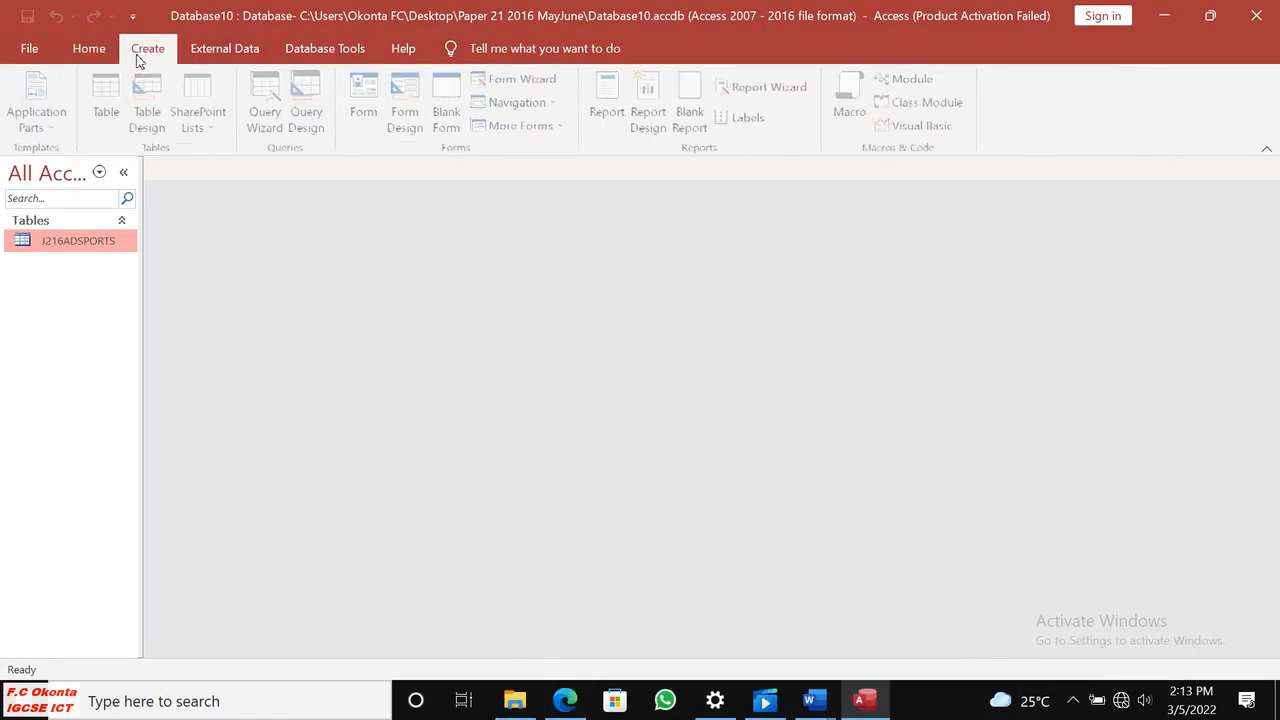
left_click(523, 80)
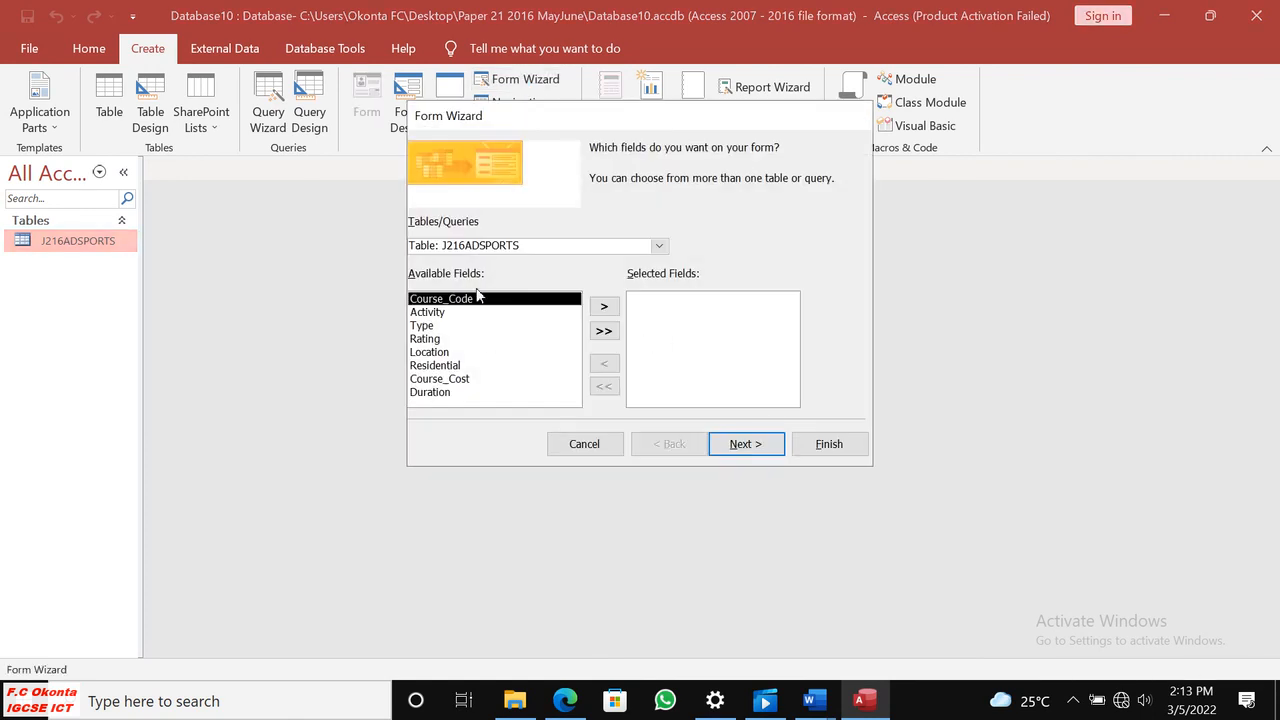
left_click_drag(564, 120, 460, 163)
left_click(500, 373)
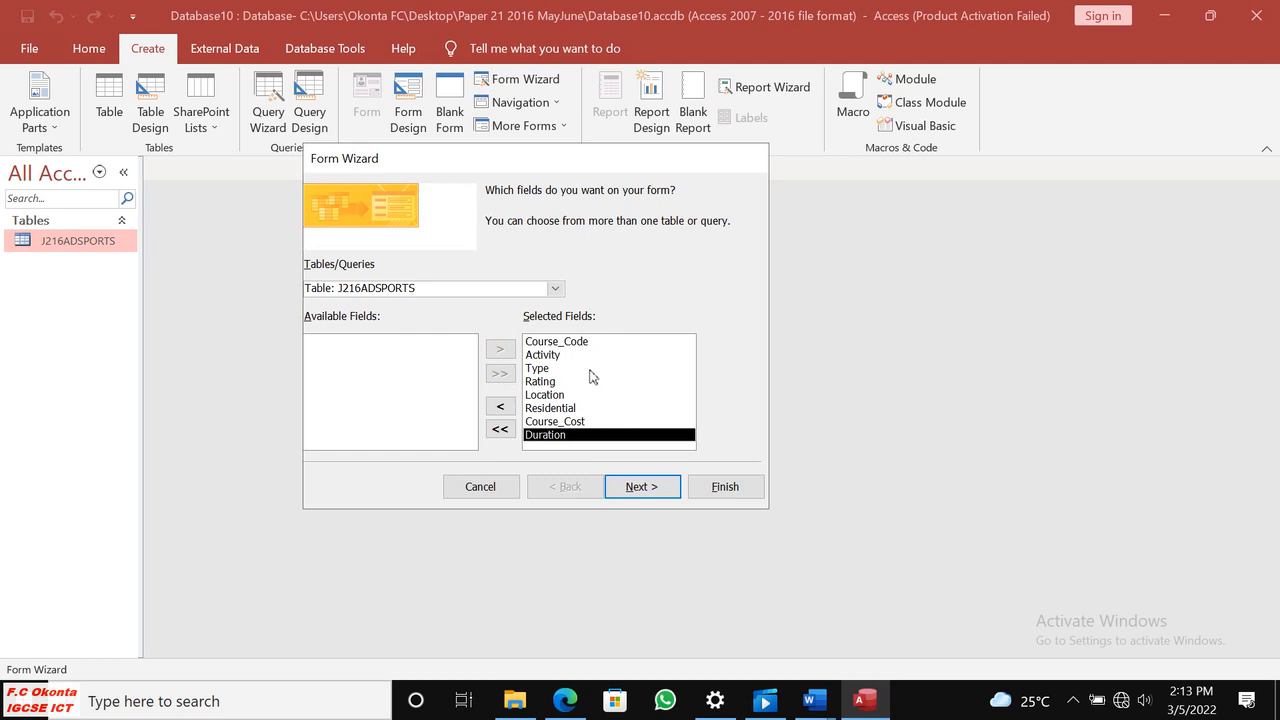
left_click(646, 487)
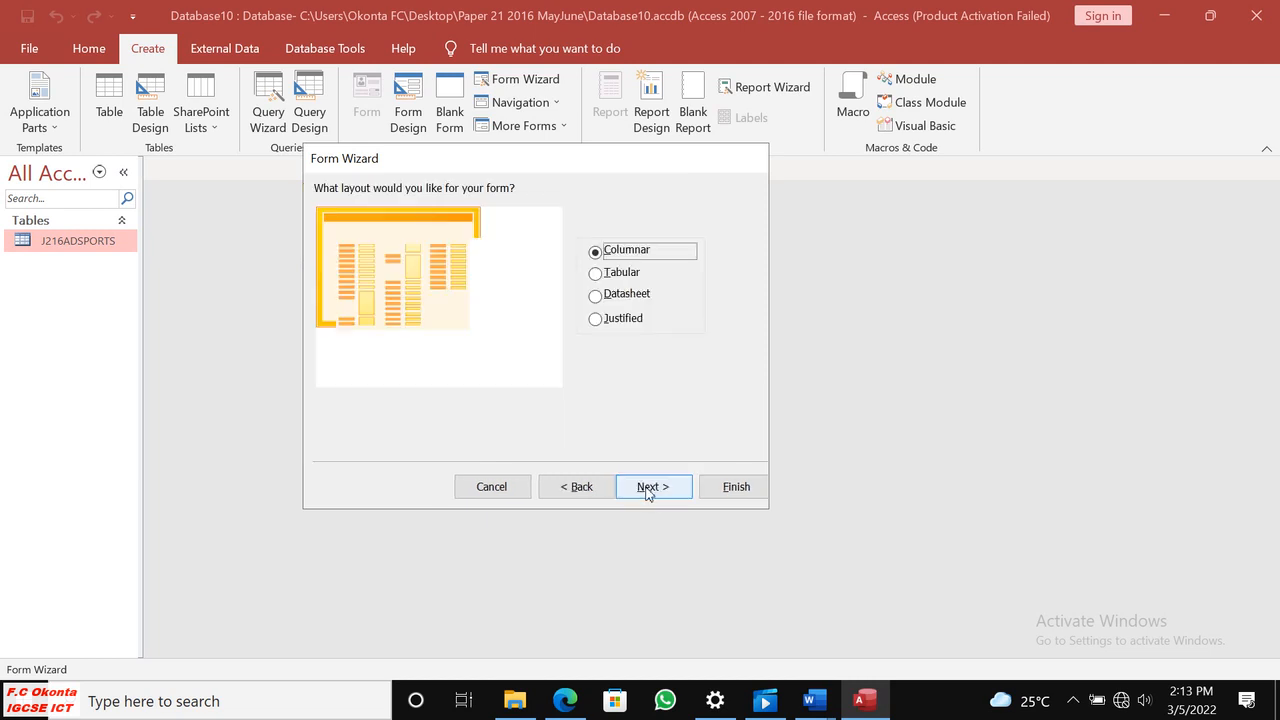
left_click(653, 486)
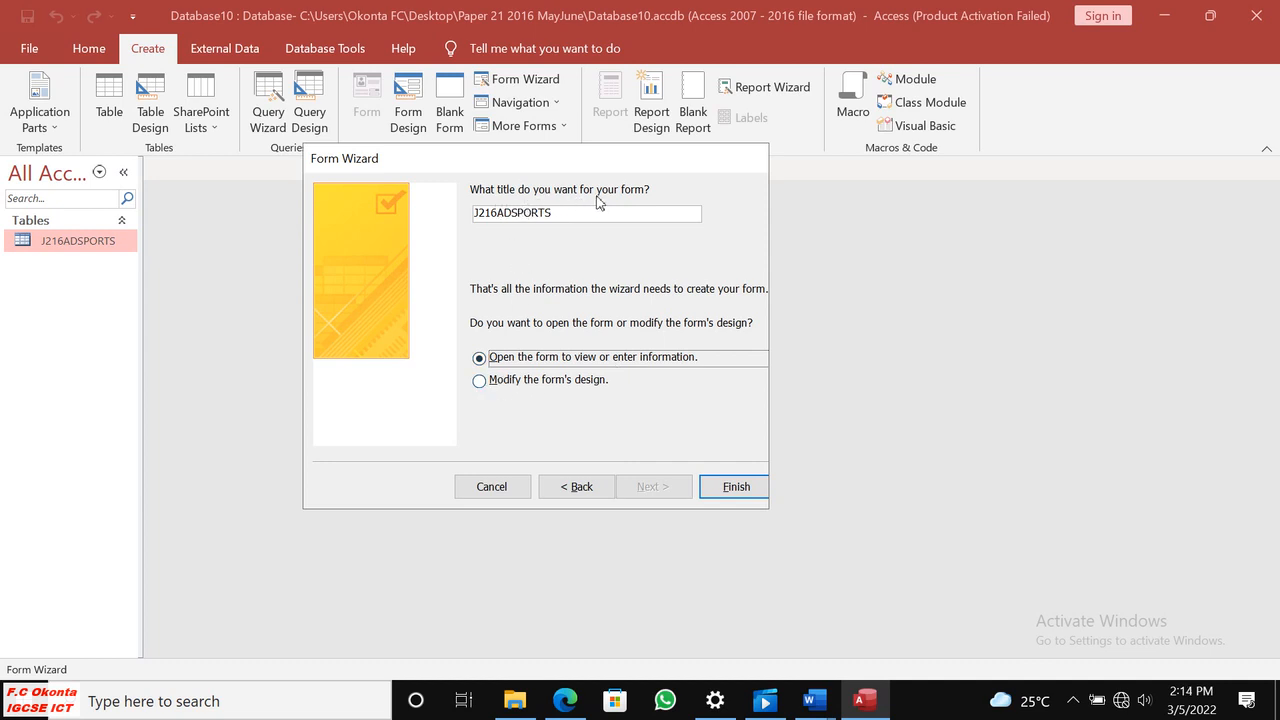
Title the form ADDSPORT DATA ENTRY FORM, choose to modify its design, and finish the Form Wizard.
left_click(566, 701)
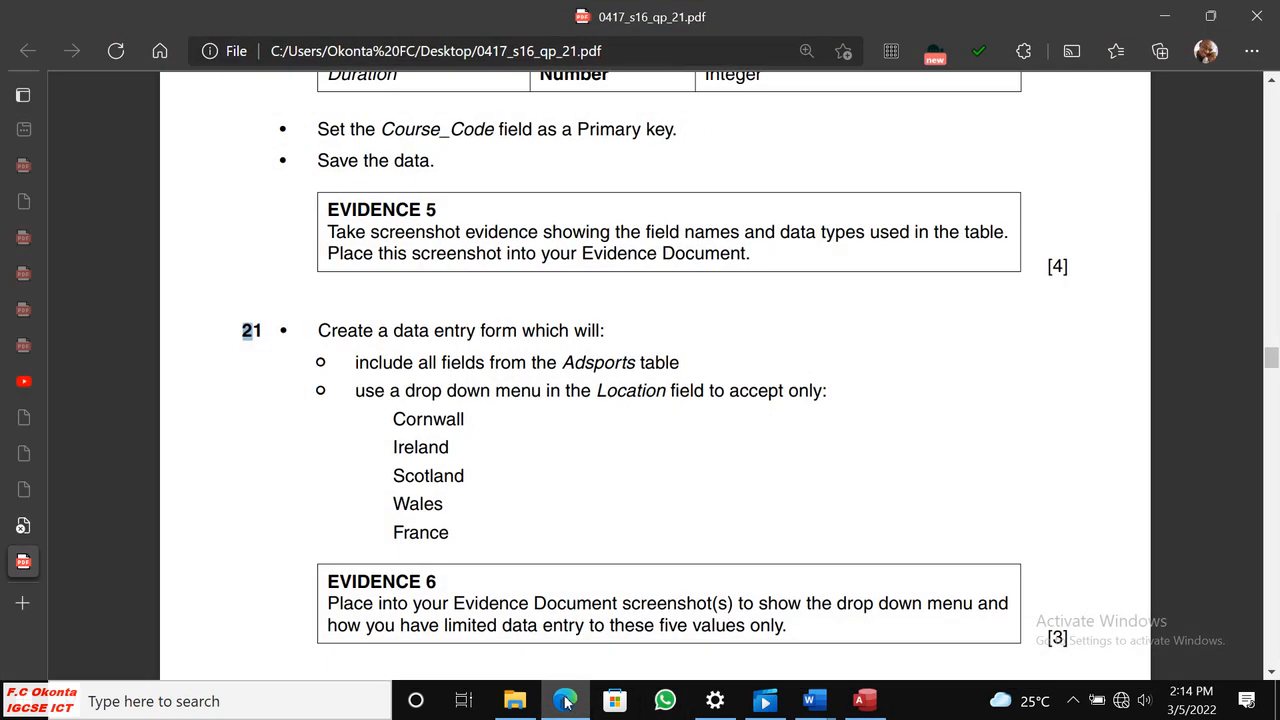
left_click(566, 701)
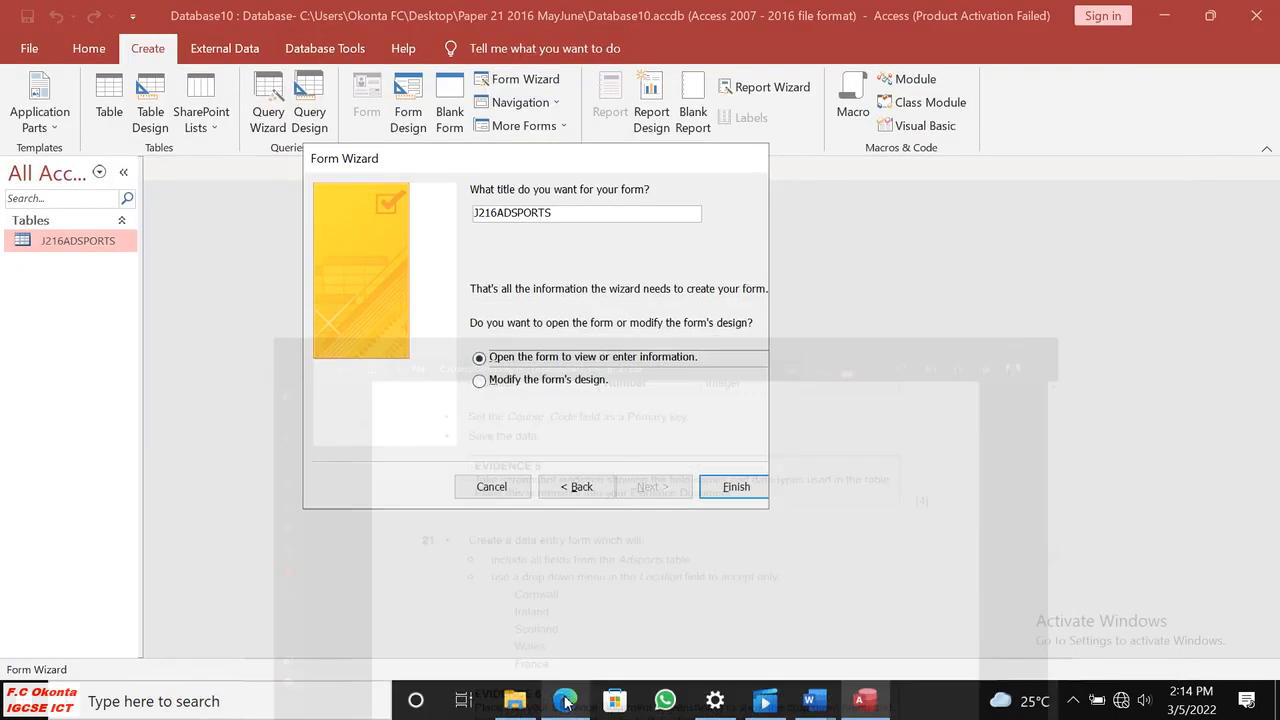
left_click_drag(555, 212, 436, 214)
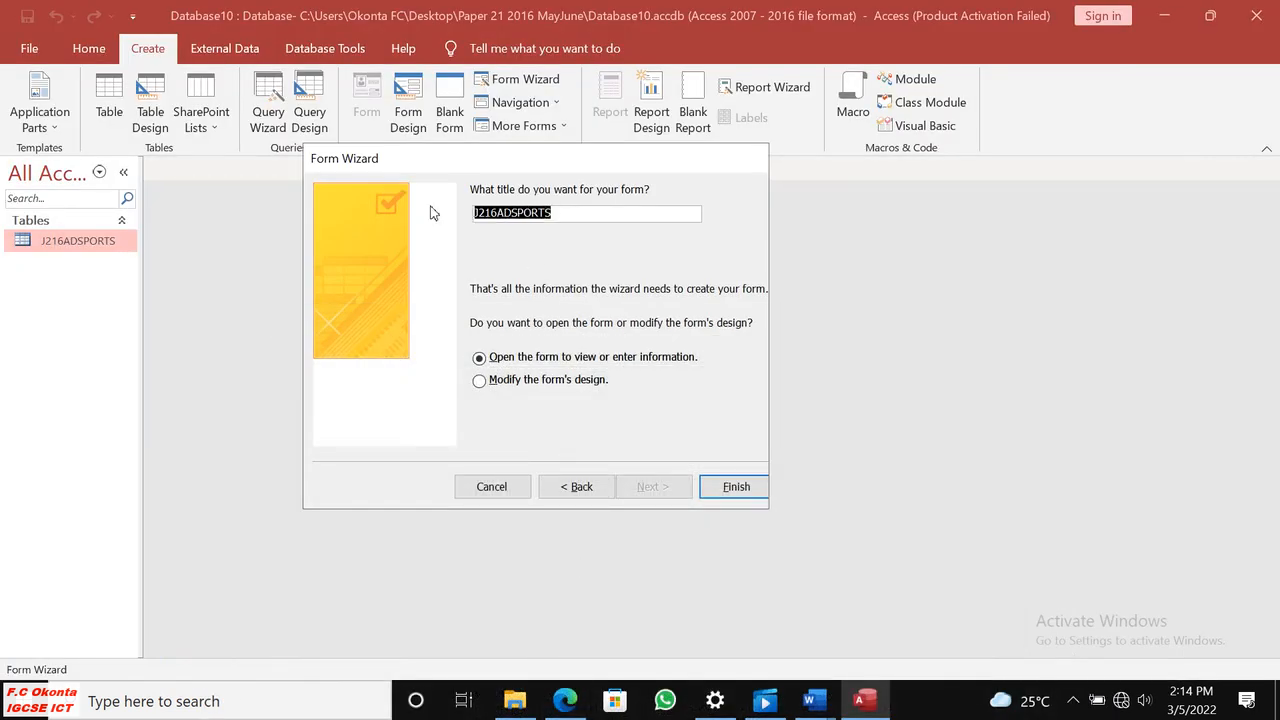
type("ADDSP")
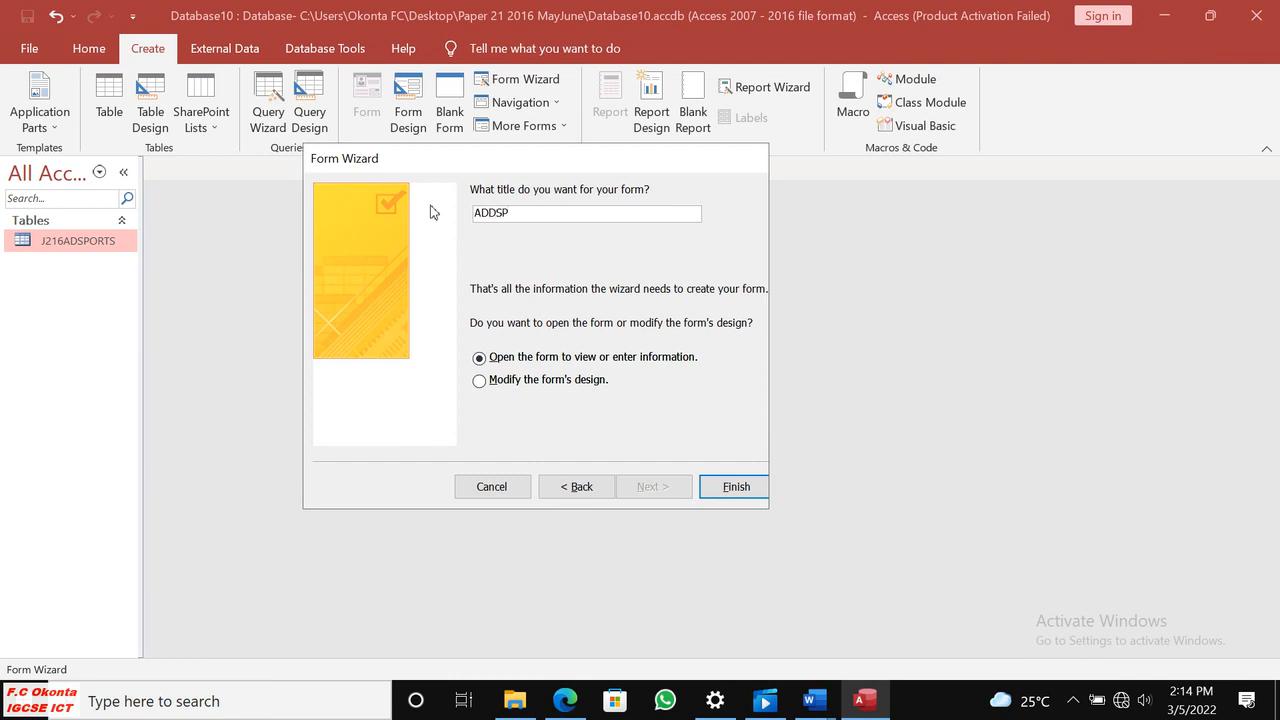
key("Caps_Lock")
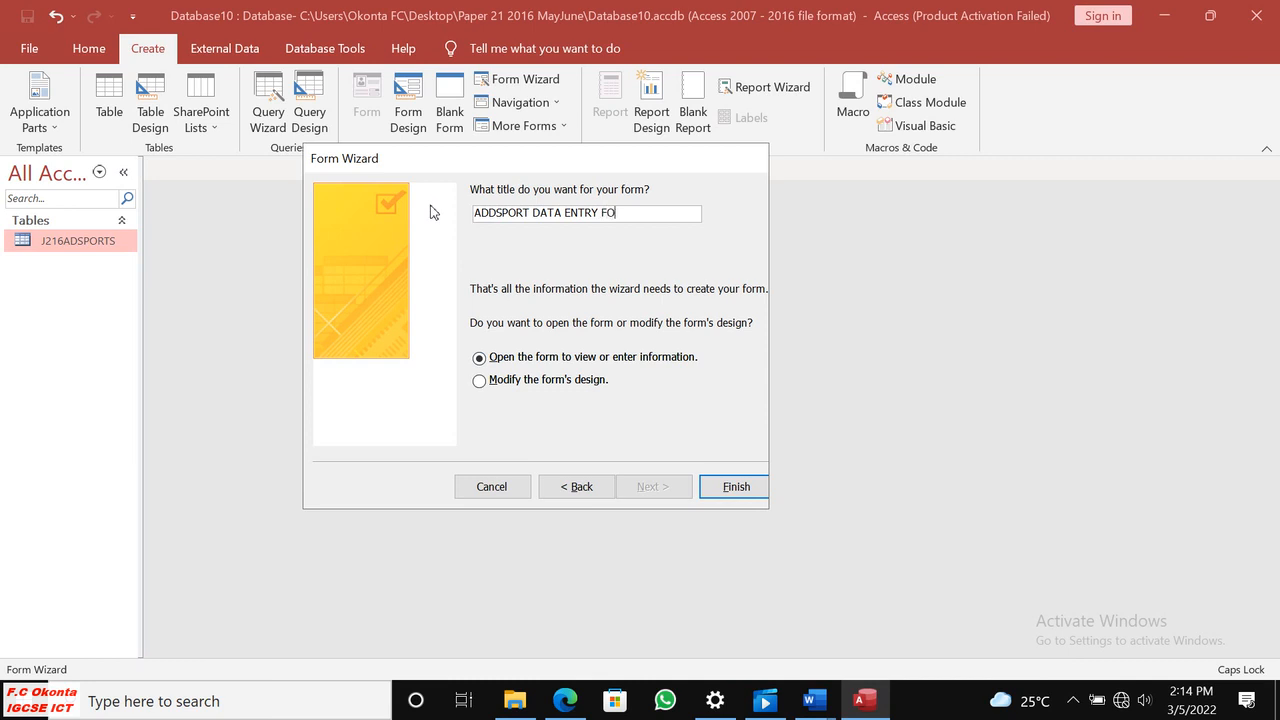
left_click(480, 382)
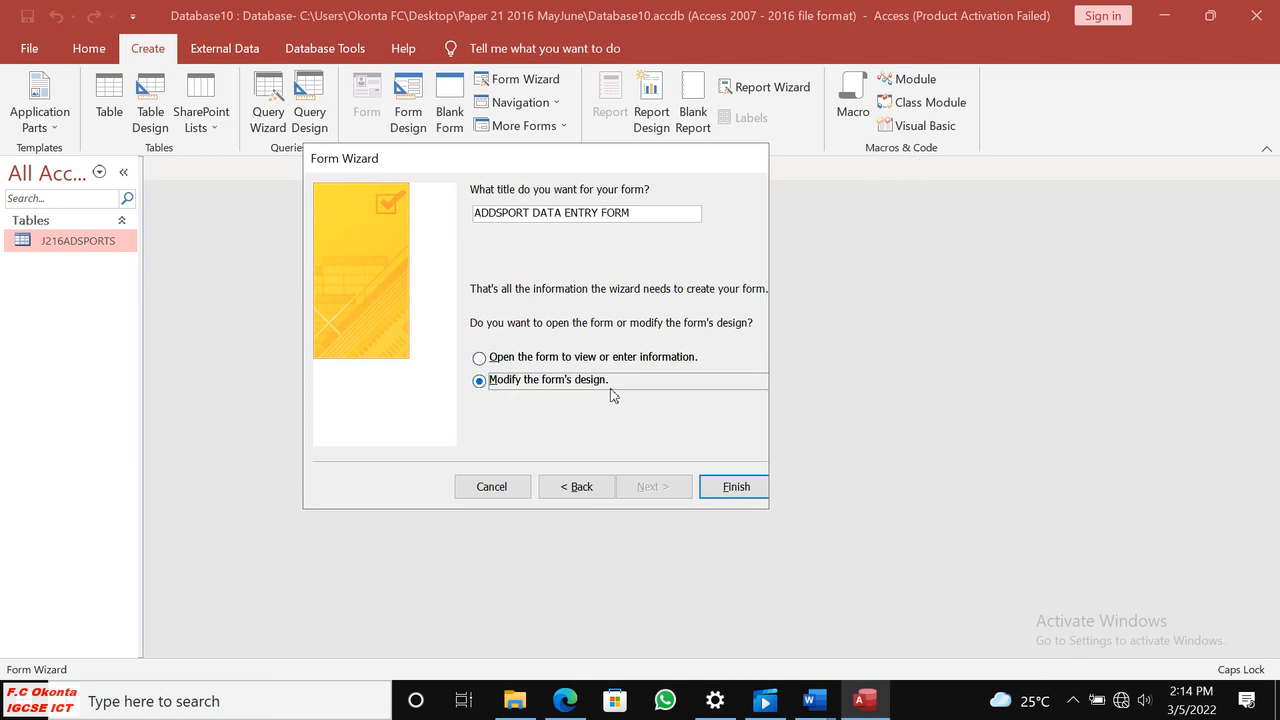
left_click(725, 489)
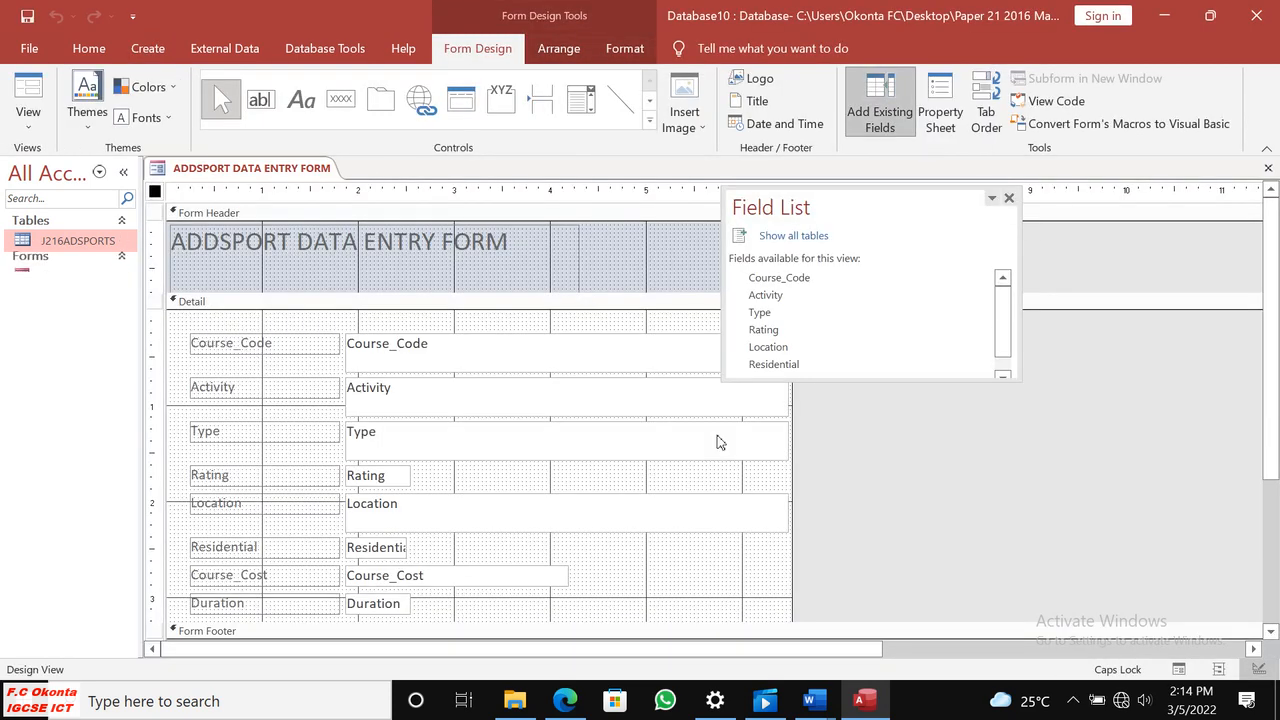
Close the Field List, shrink the title label to fit its text, and shift it toward the middle of the Form Header.
left_click(1009, 198)
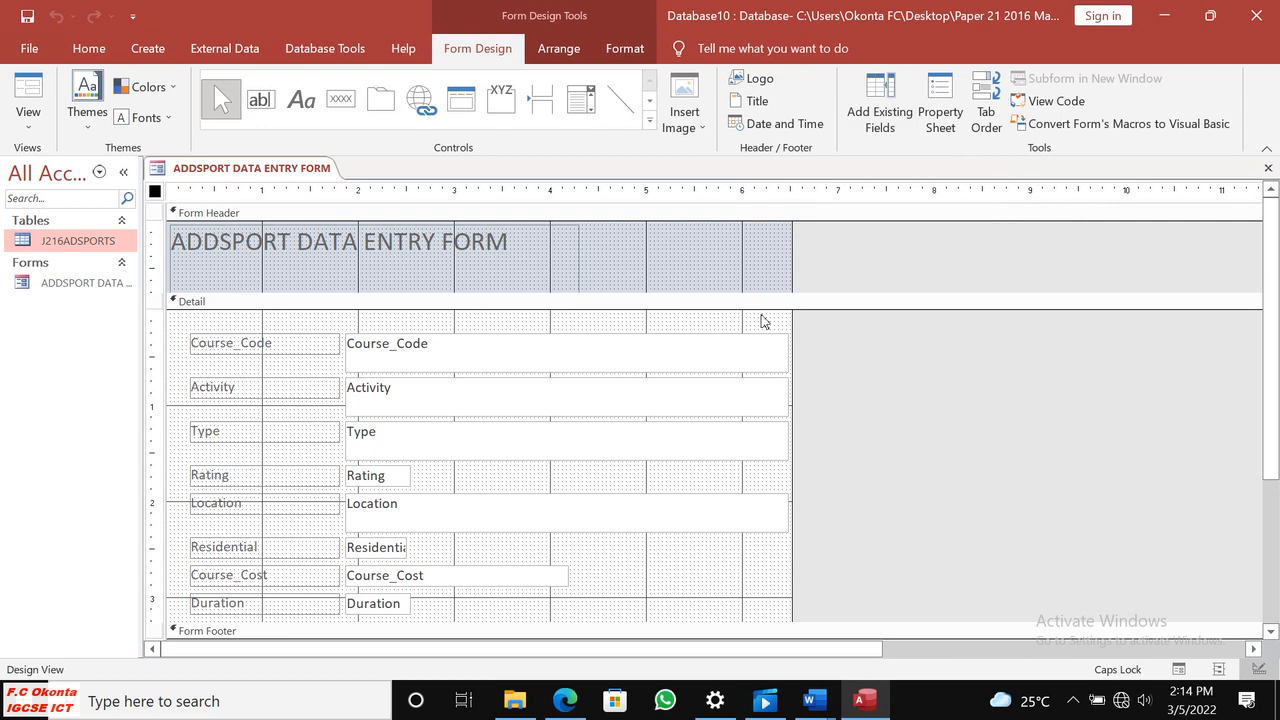
left_click(353, 250)
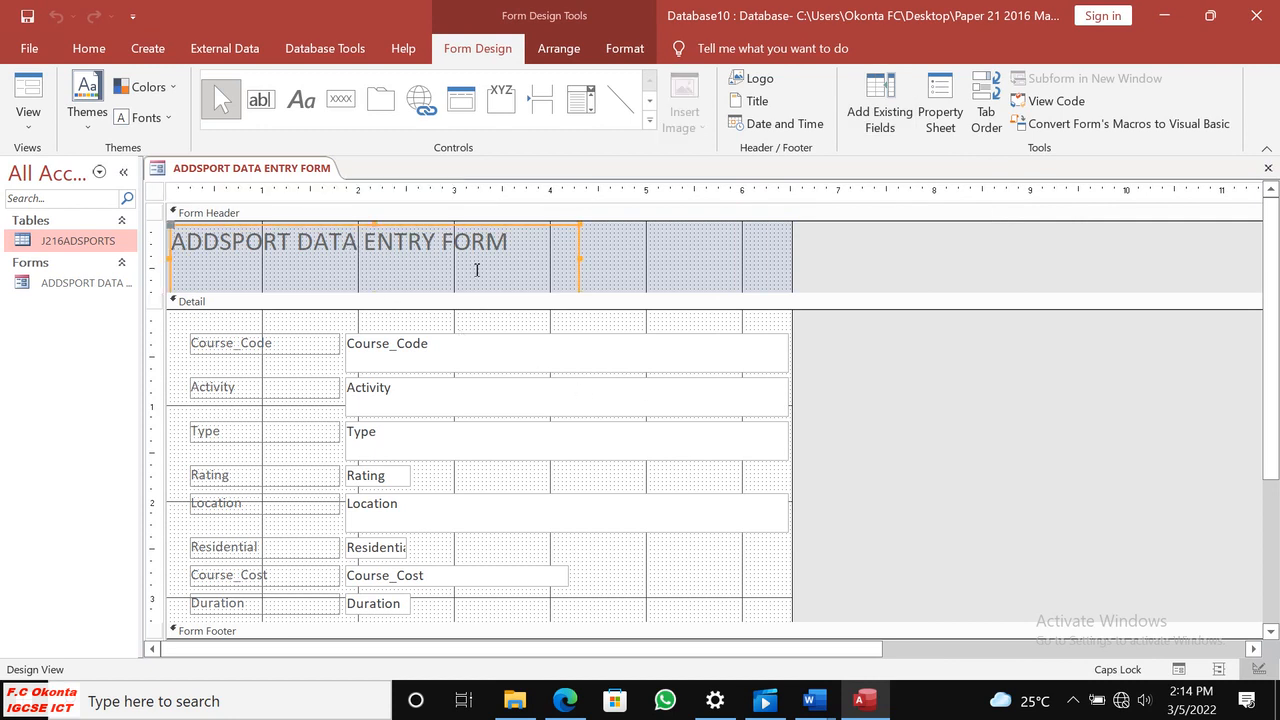
left_click_drag(376, 228, 453, 272)
left_click_drag(655, 262, 596, 258)
left_click_drag(492, 280, 480, 277)
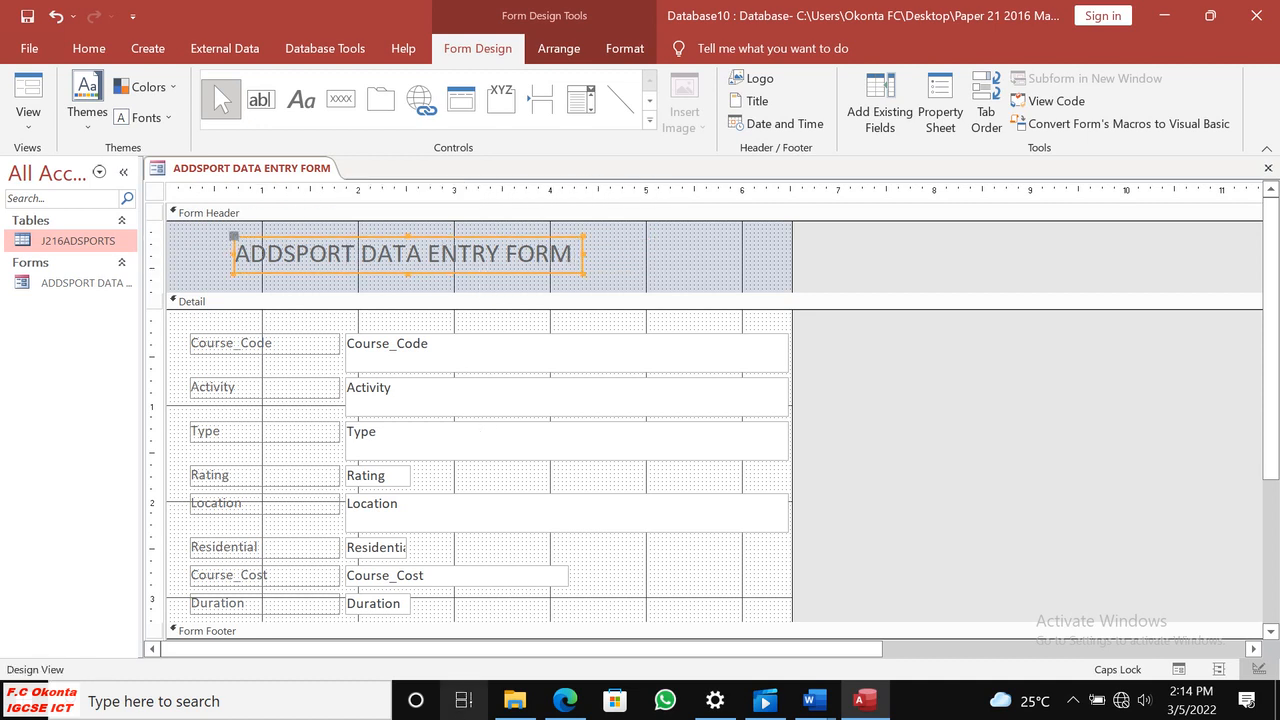
Check the Location drop-down requirement in the question paper in Edge, return to Access and delete the Location text box with its label.
left_click(556, 704)
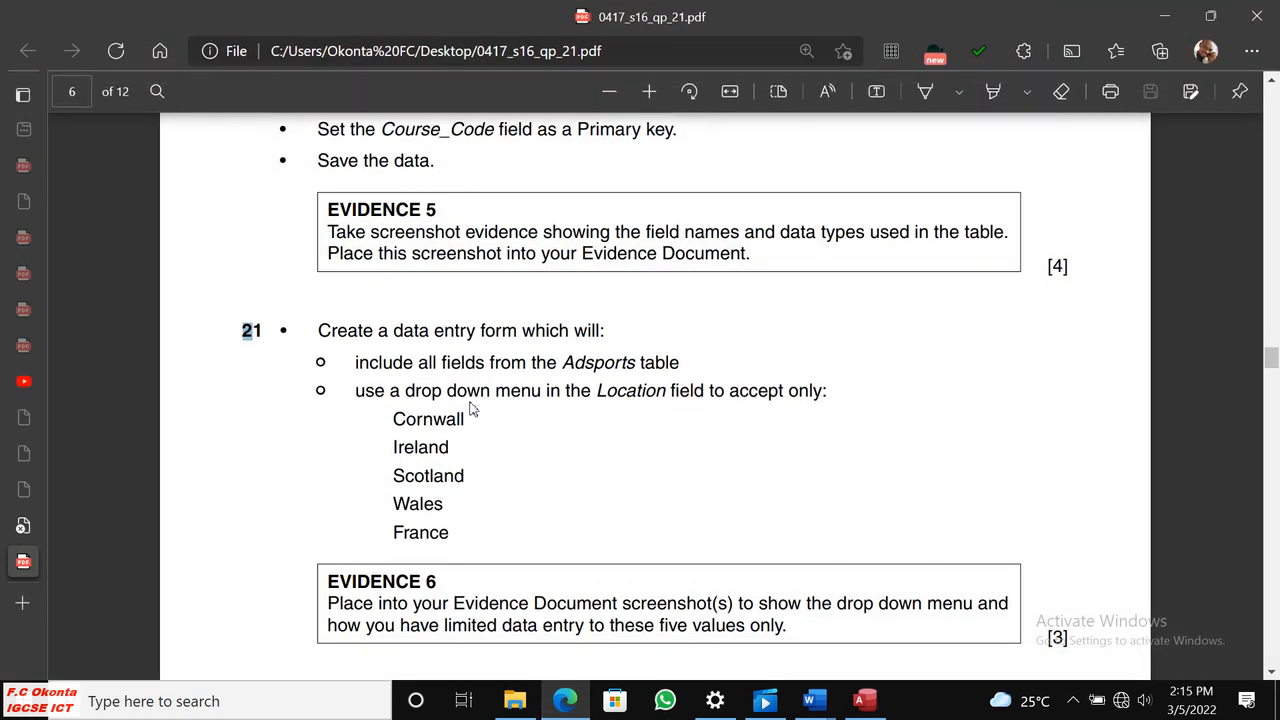
left_click(863, 702)
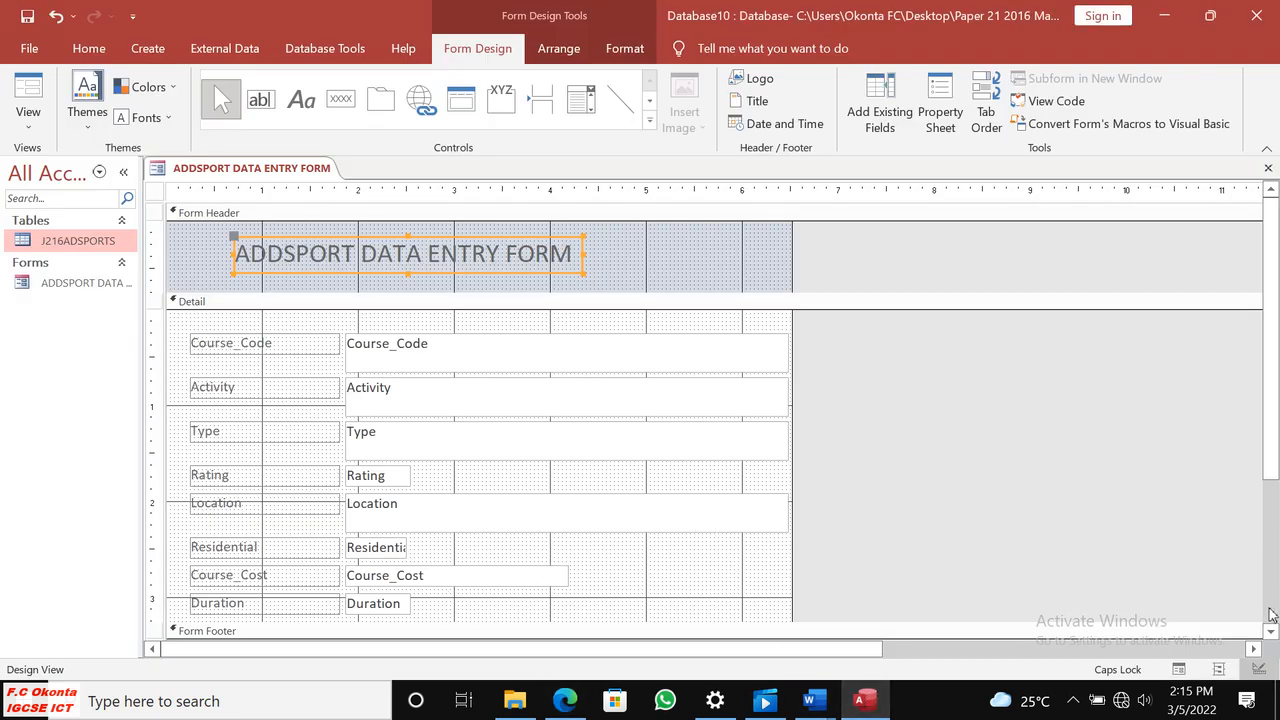
scroll(1272, 614, "down", 2)
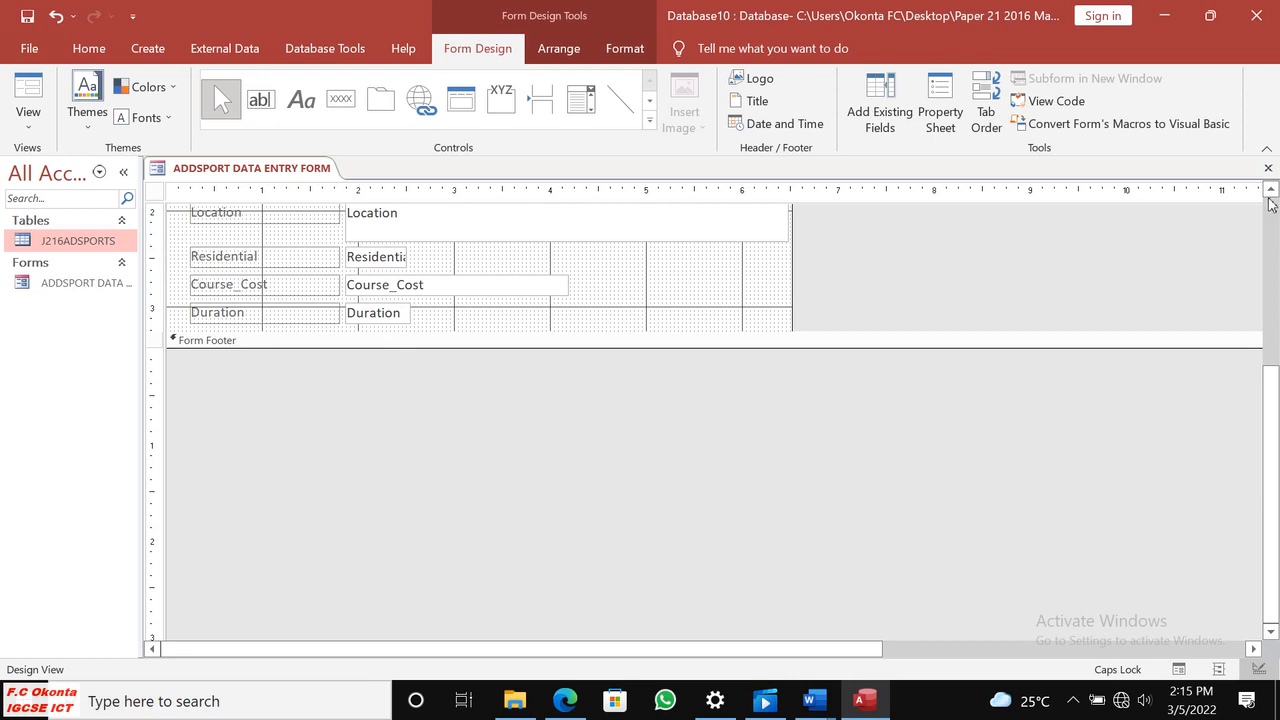
scroll(1271, 204, "up", 2)
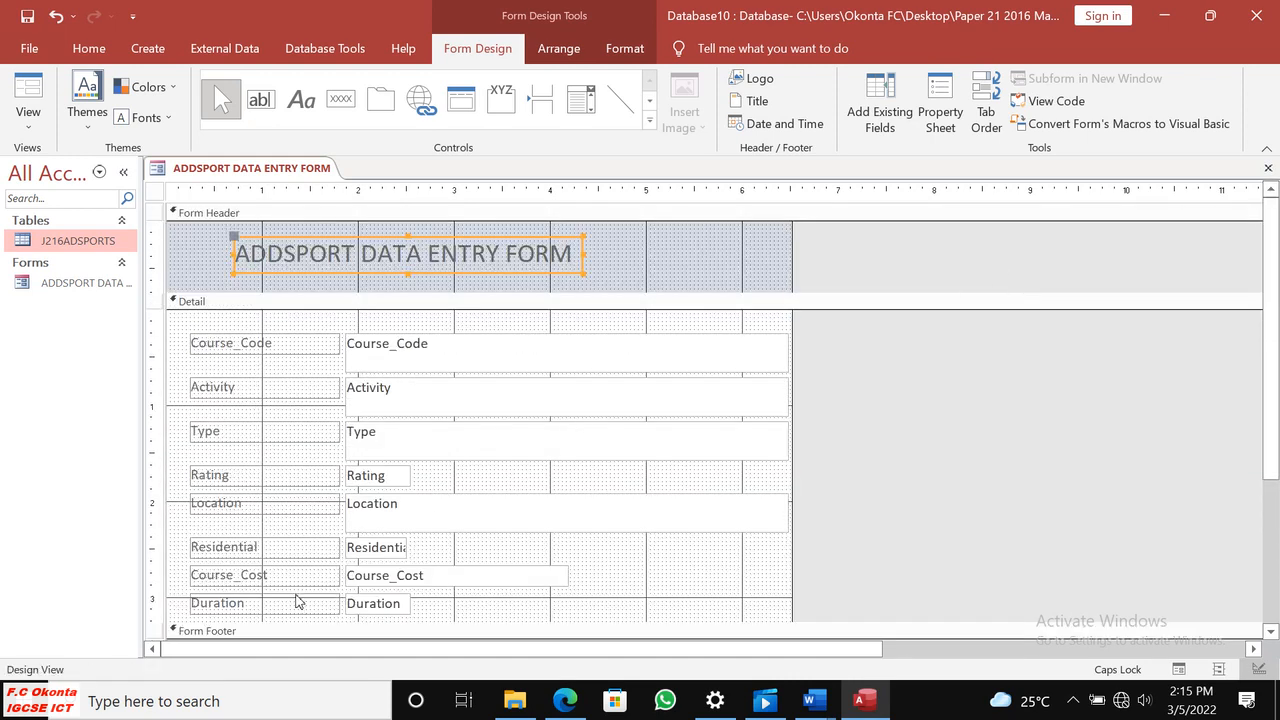
left_click(300, 516)
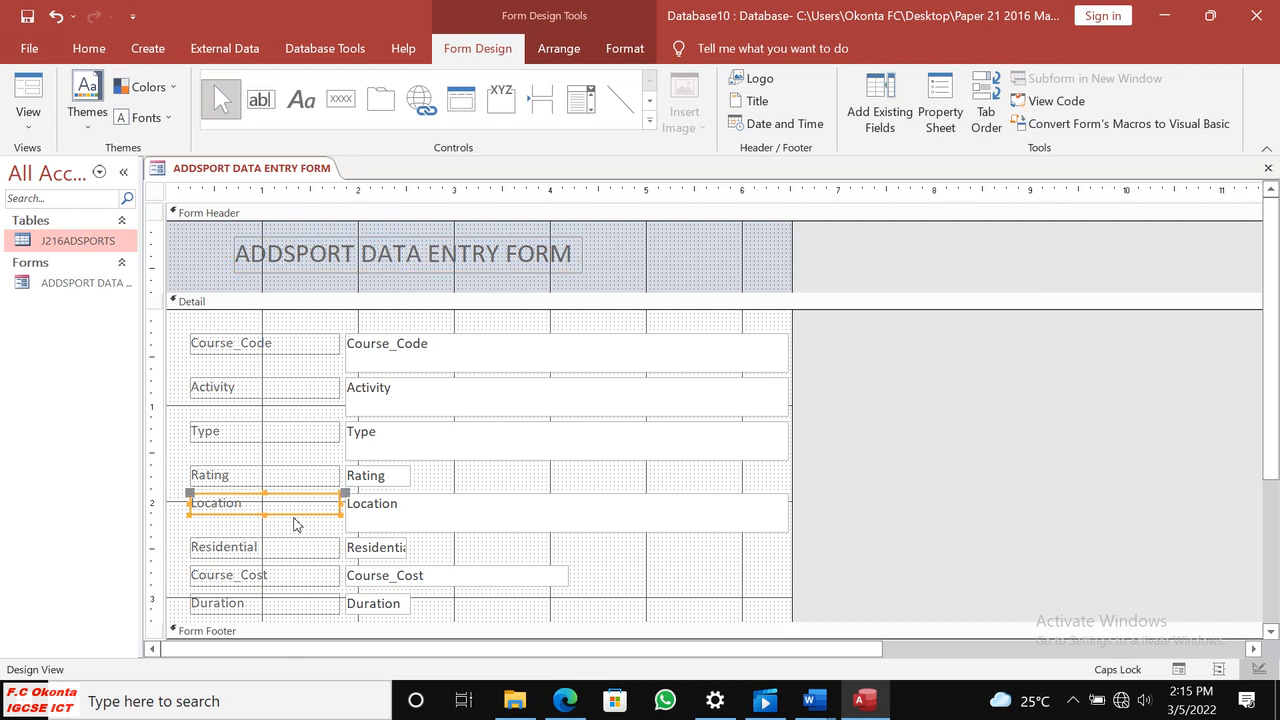
left_click(429, 530, "shift")
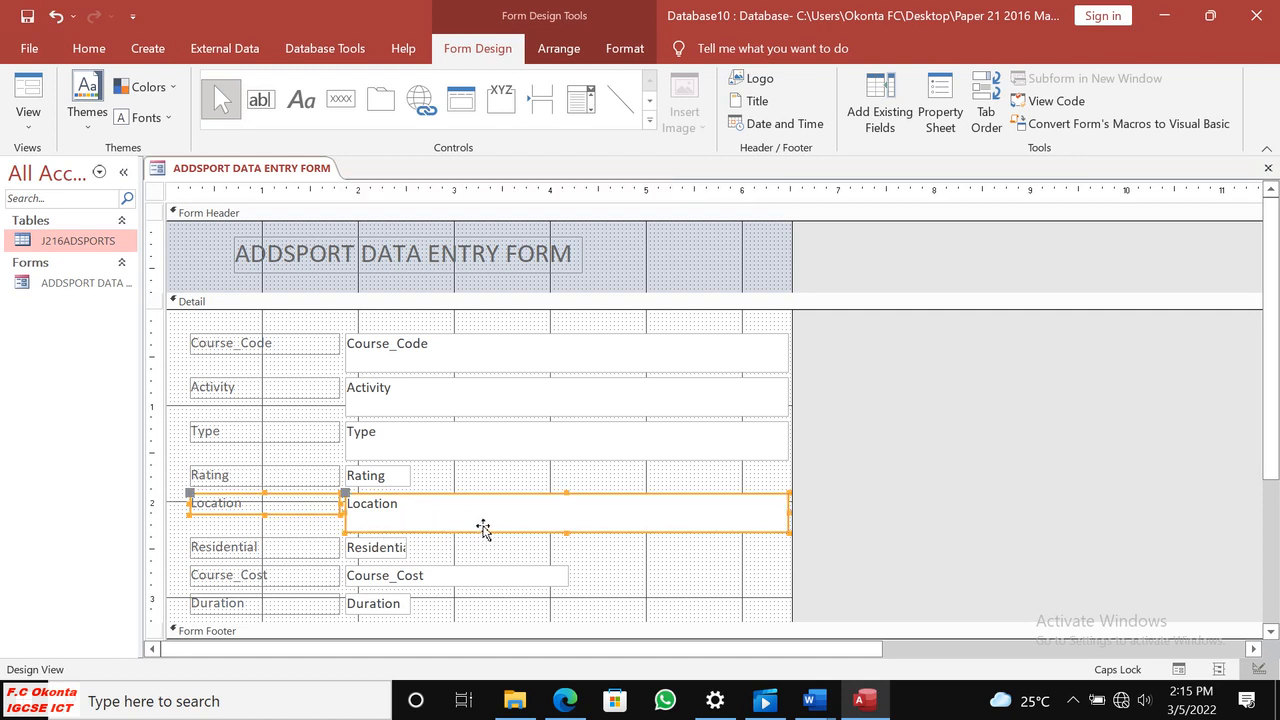
key("Delete")
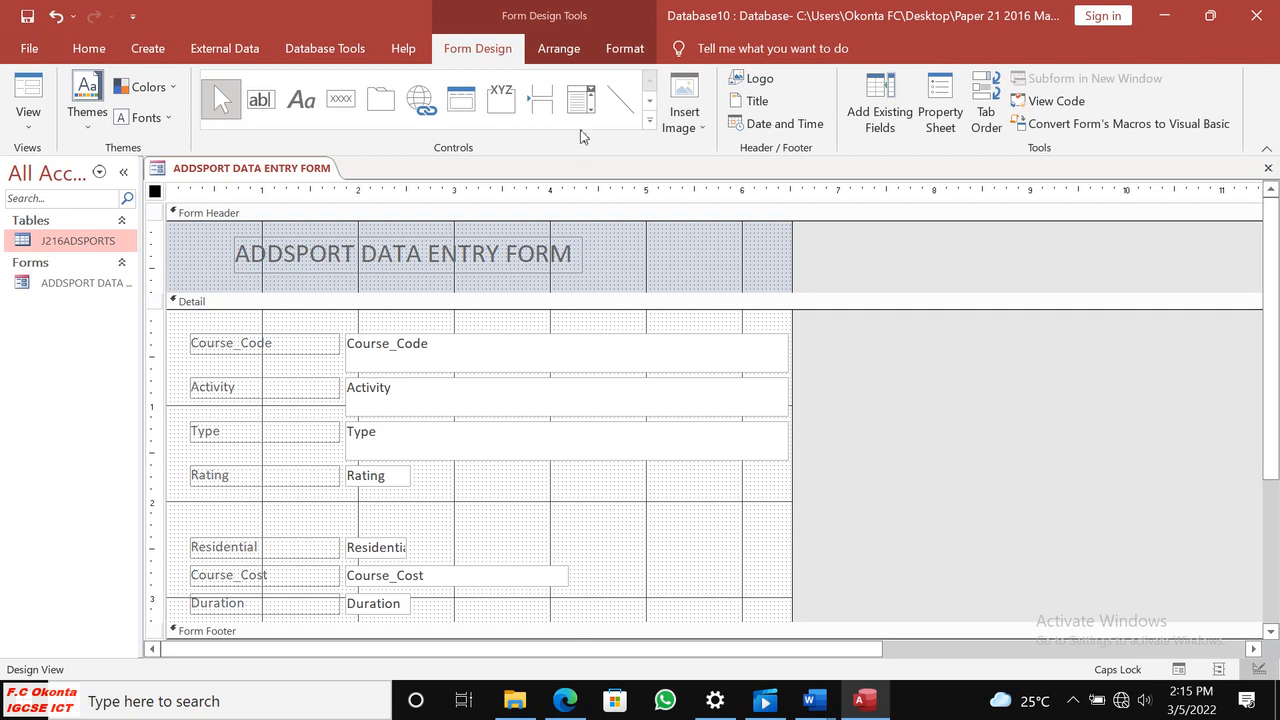
Draw a combo box about 4.6 inches wide in the empty space between the Rating and Residential fields.
left_click(558, 48)
left_click(484, 48)
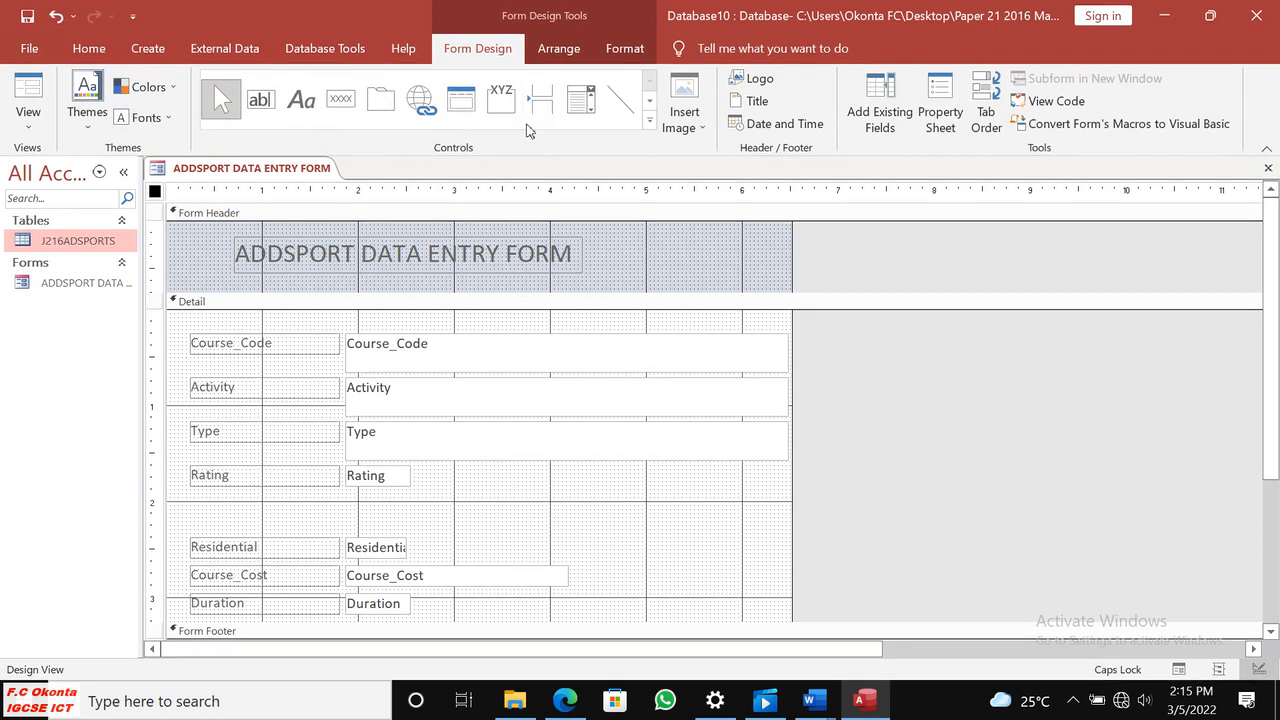
left_click(582, 104)
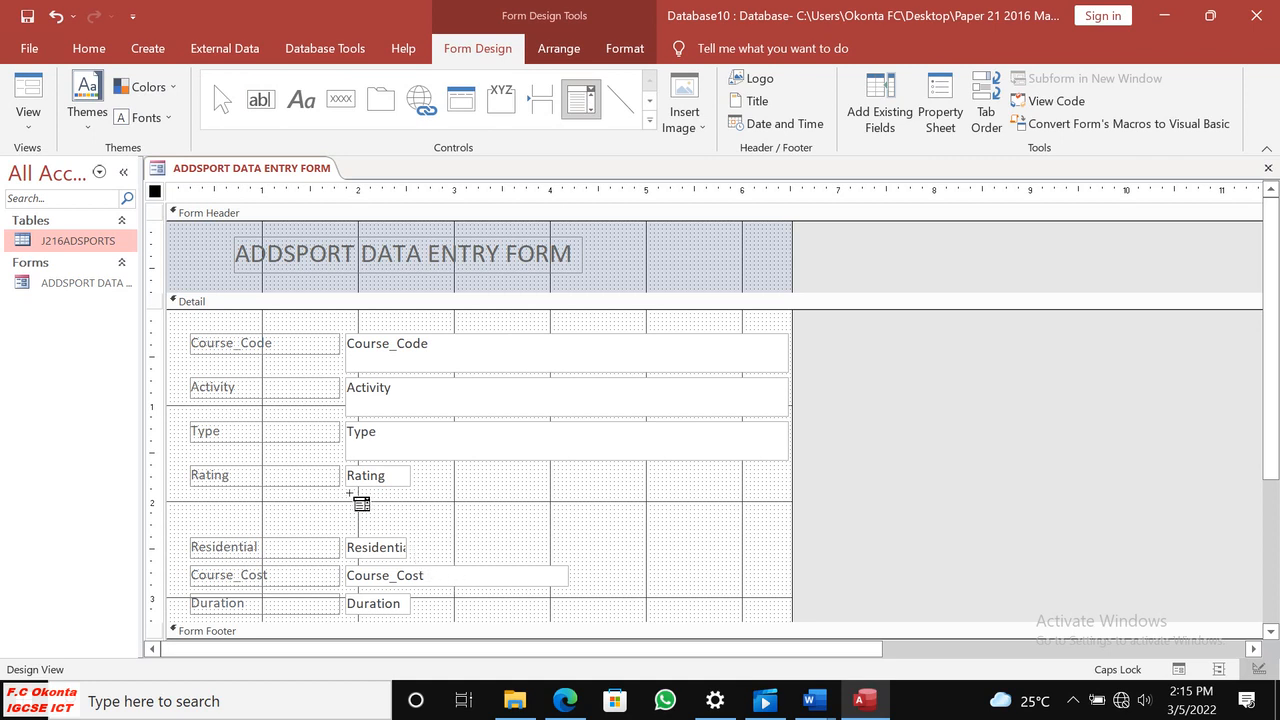
left_click_drag(347, 494, 787, 529)
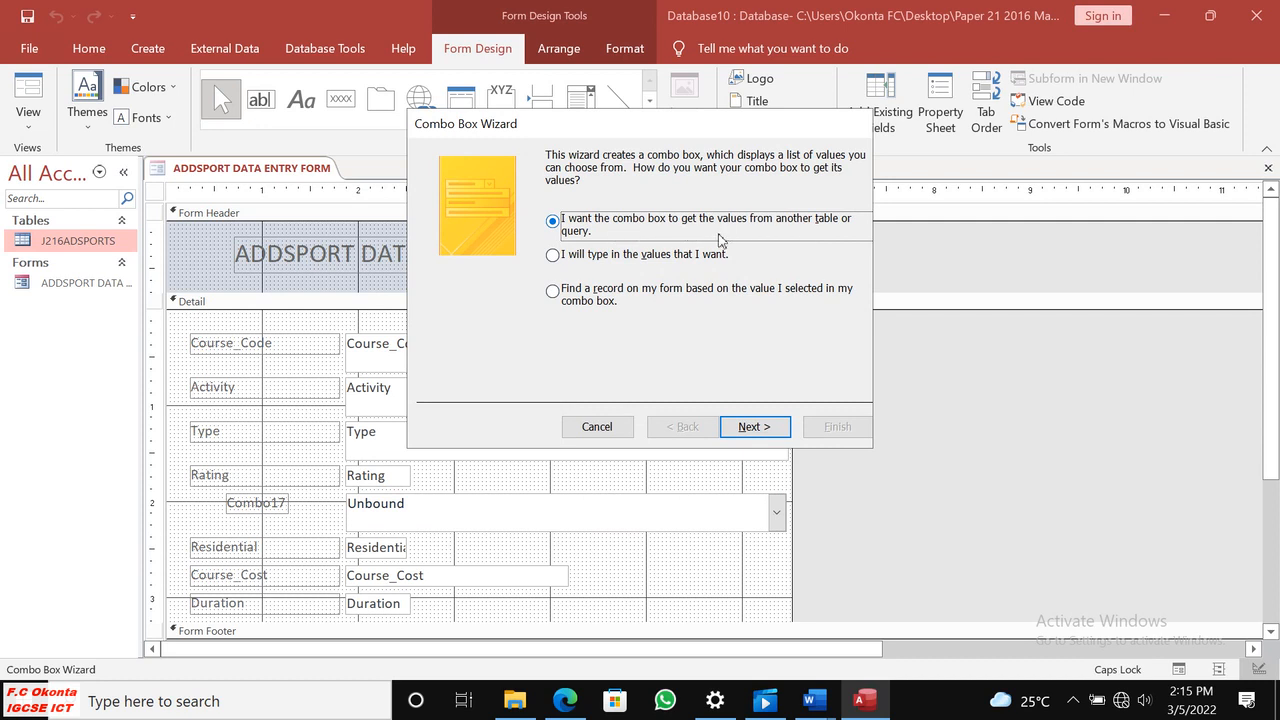
Choose to type in the combo box values, highlight the five locations in the question paper in Edge, and advance the wizard in Access.
left_click(564, 258)
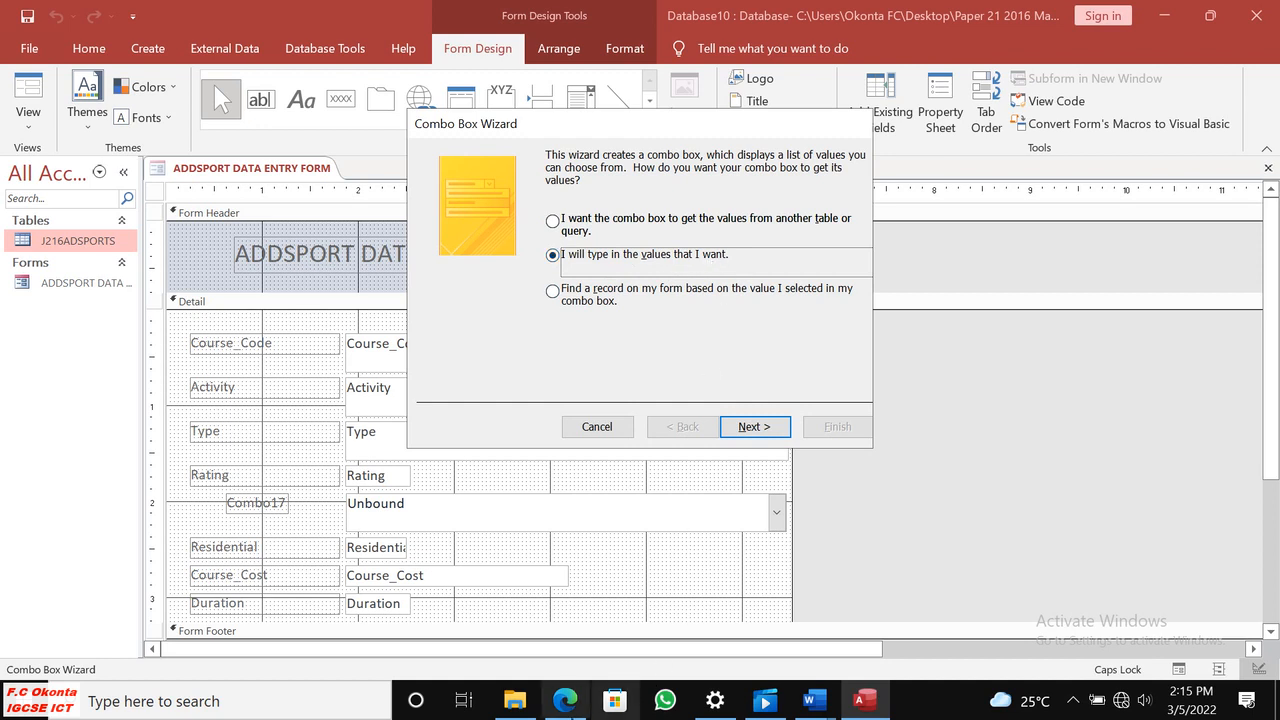
left_click(565, 701)
left_click_drag(393, 419, 462, 538)
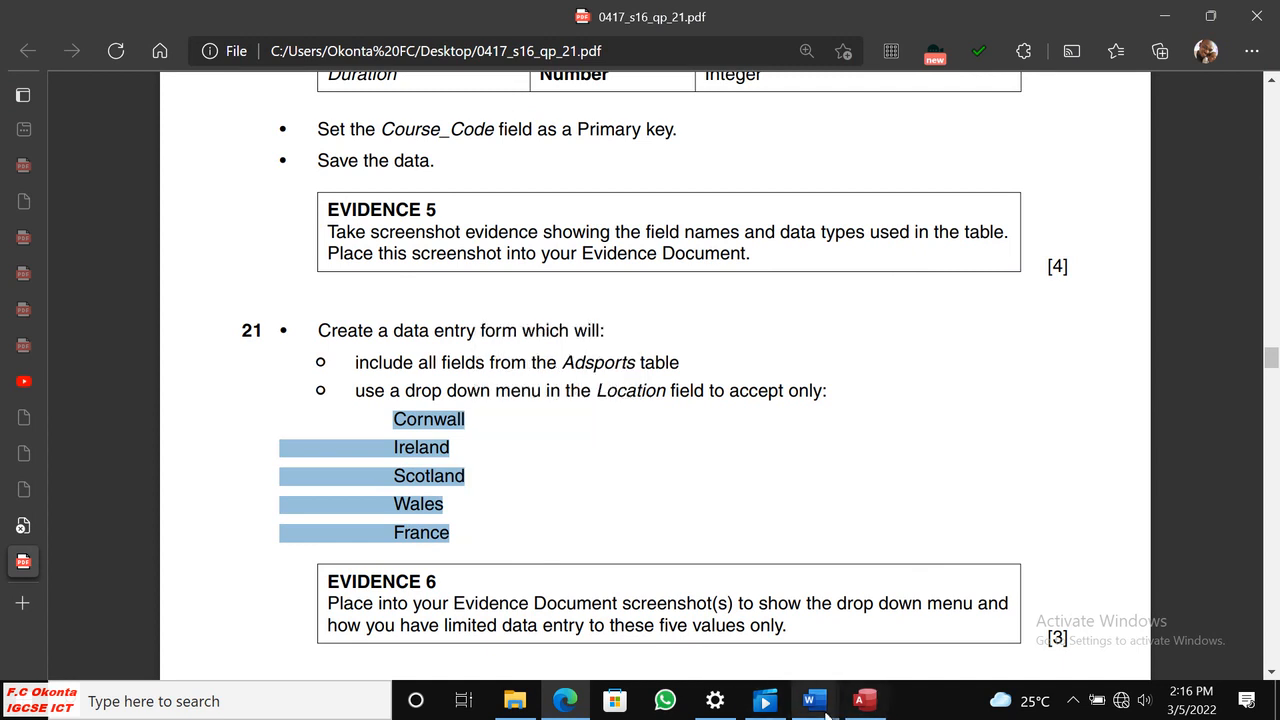
left_click(865, 706)
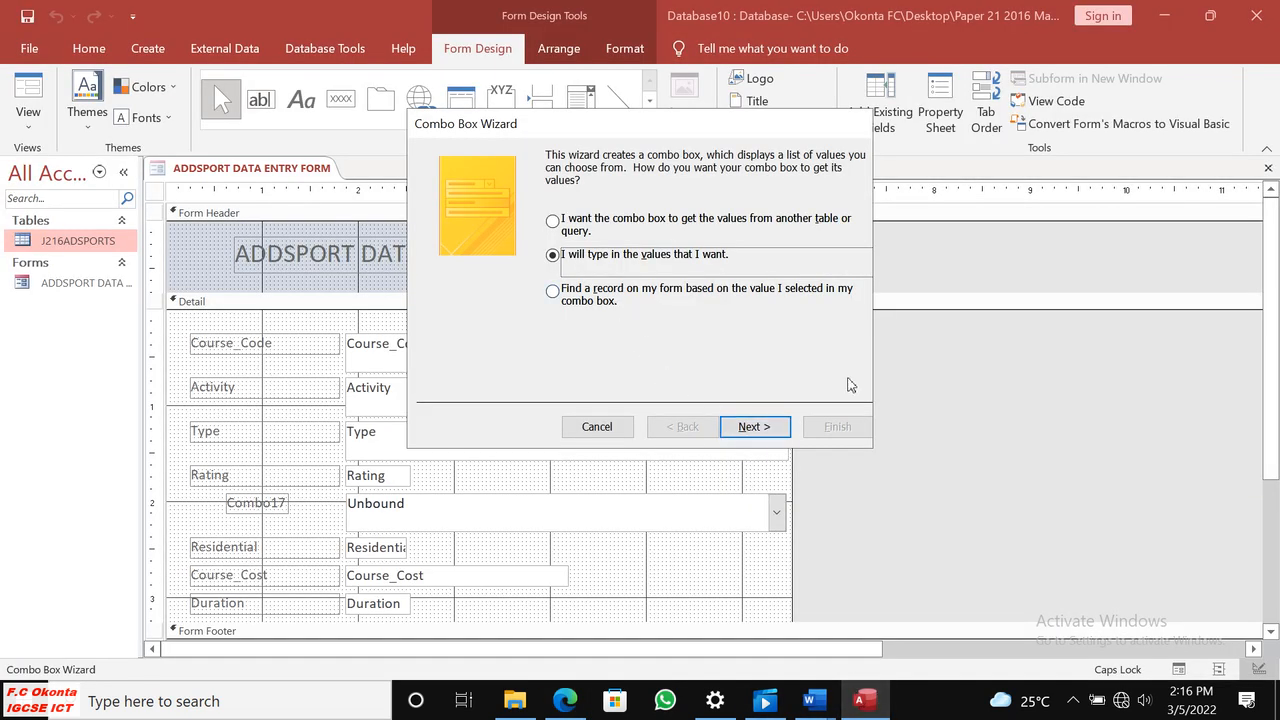
left_click(758, 427)
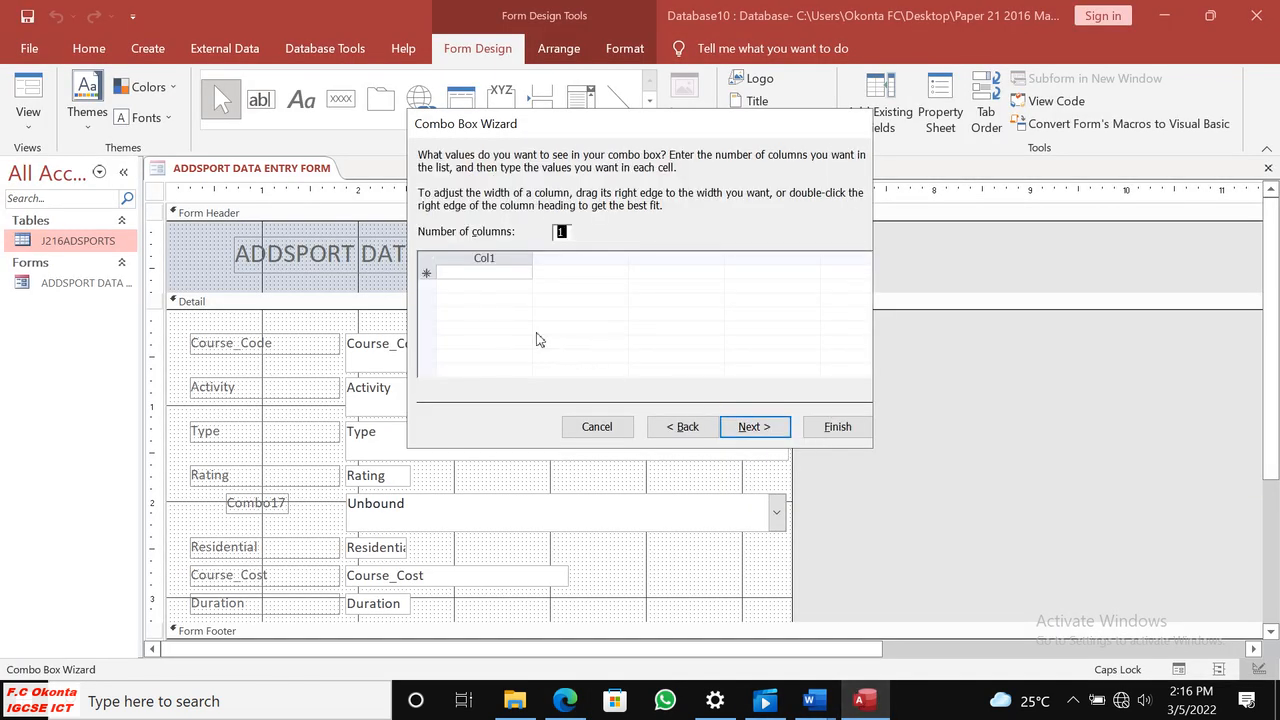
Enter Cornwall and Ireland as the first two combo box values, checking the spellings against the question paper in Edge.
left_click(566, 701)
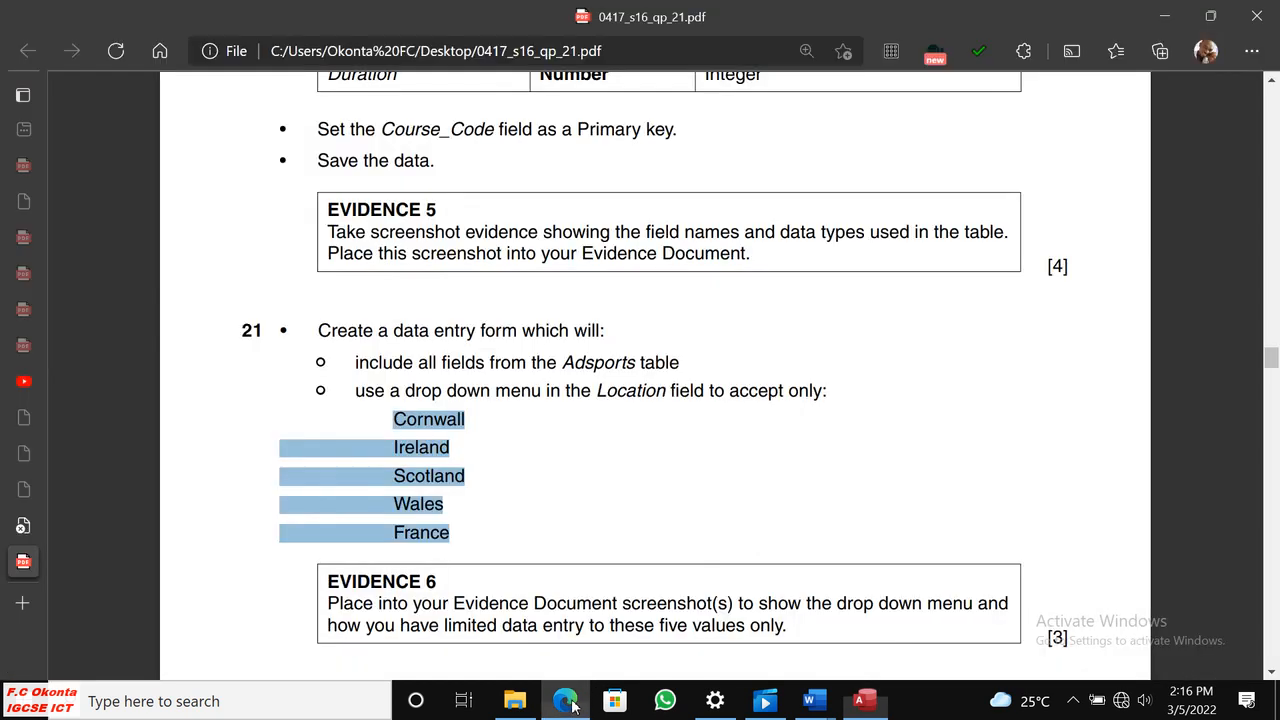
left_click(568, 702)
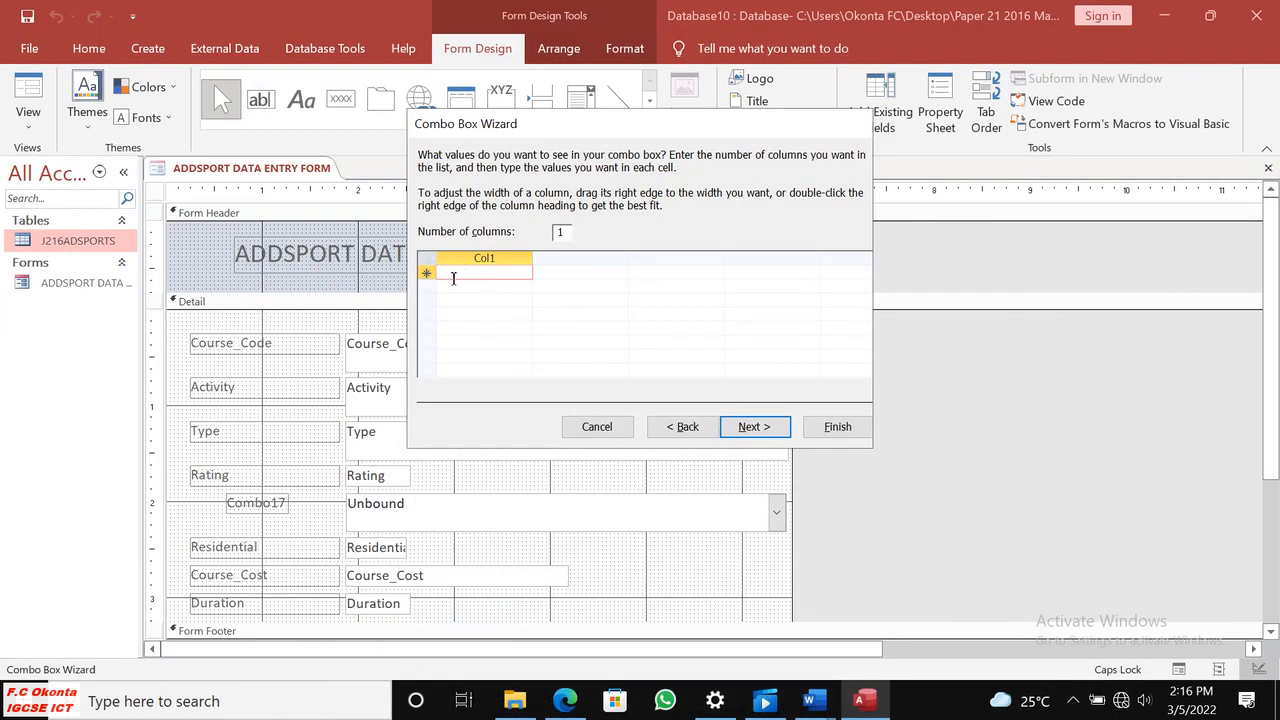
type("Cornwall")
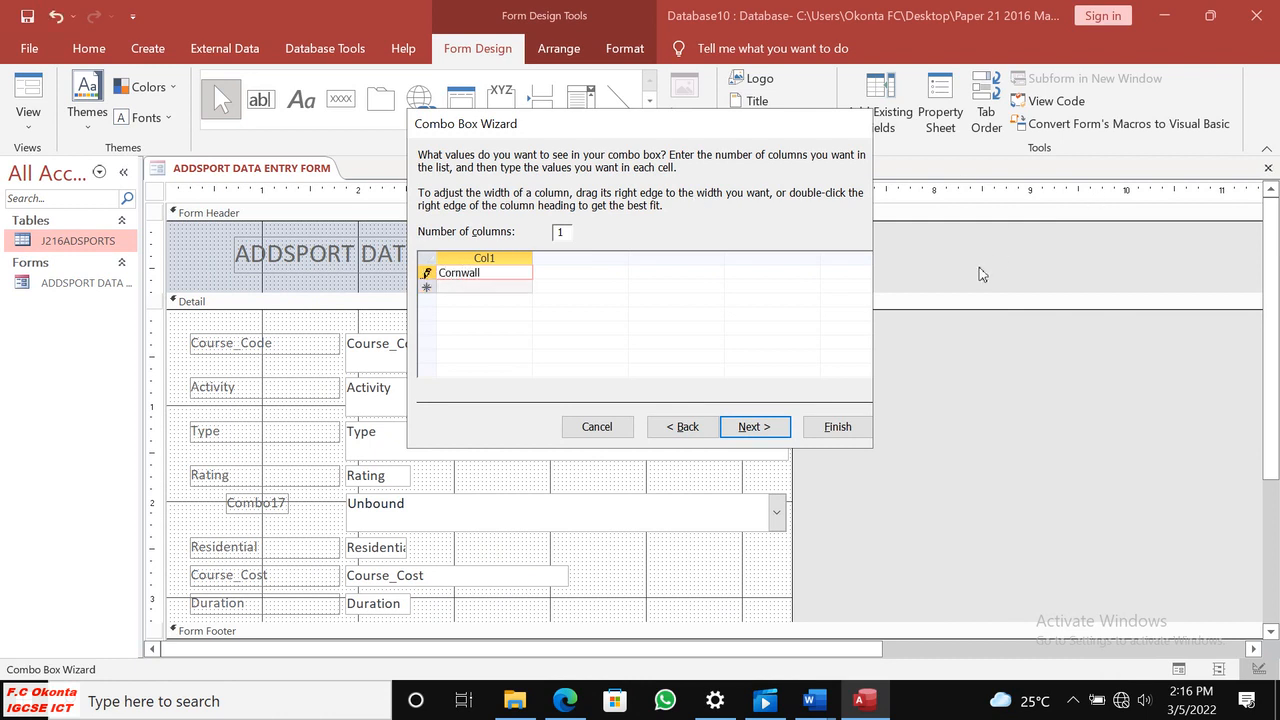
left_click(566, 703)
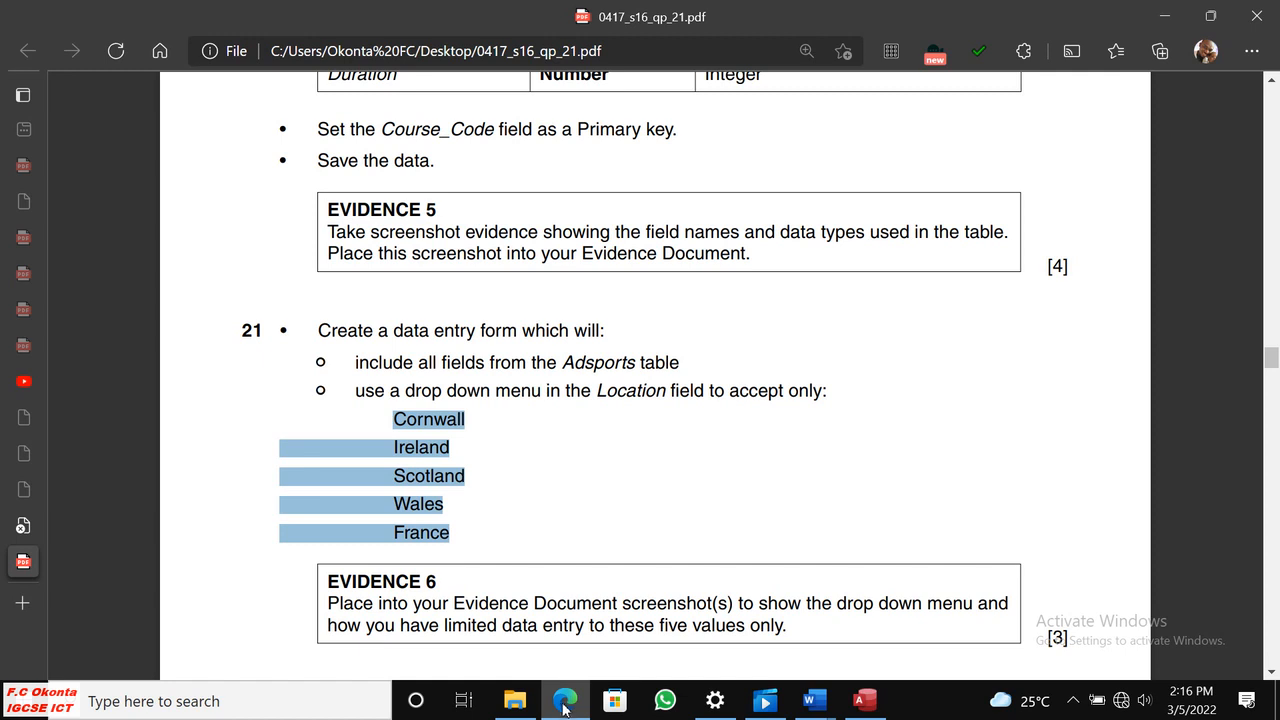
left_click(564, 703)
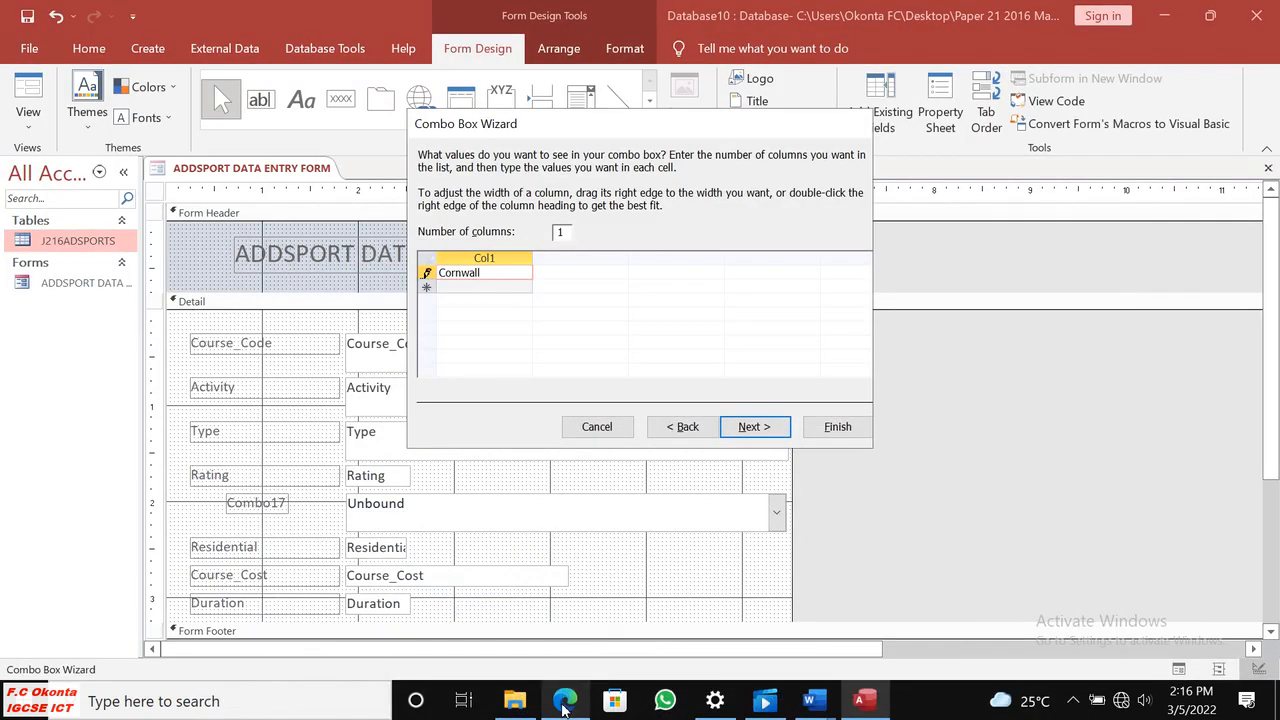
left_click(487, 290)
left_click(564, 703)
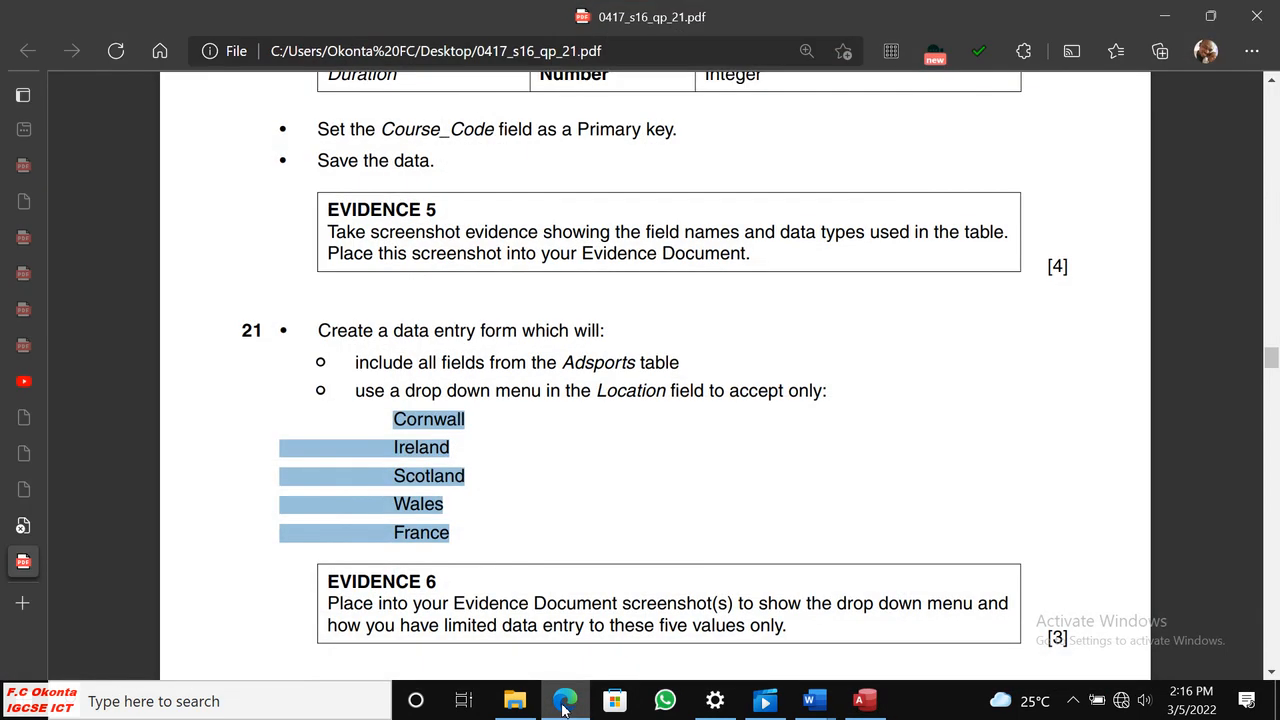
left_click(564, 705)
type("Ireland")
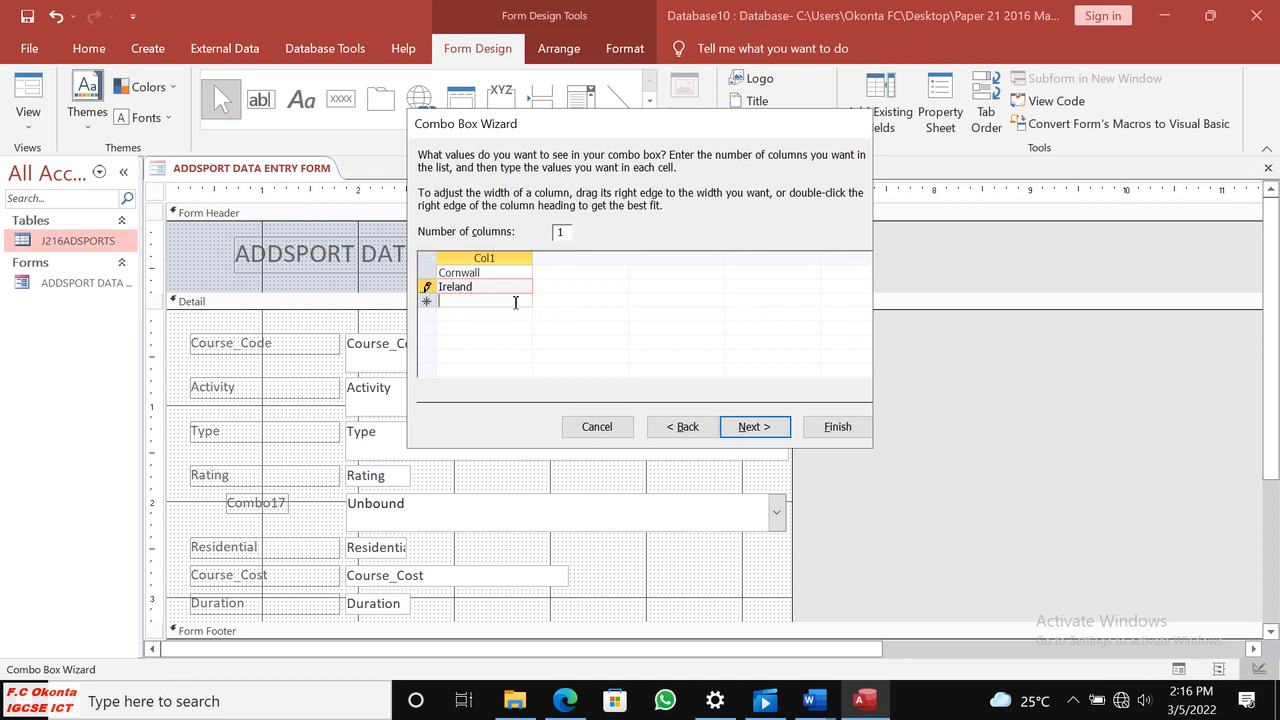
Copy Scotland from the question paper in Edge and paste it as the third combo box value in Access.
left_click(566, 700)
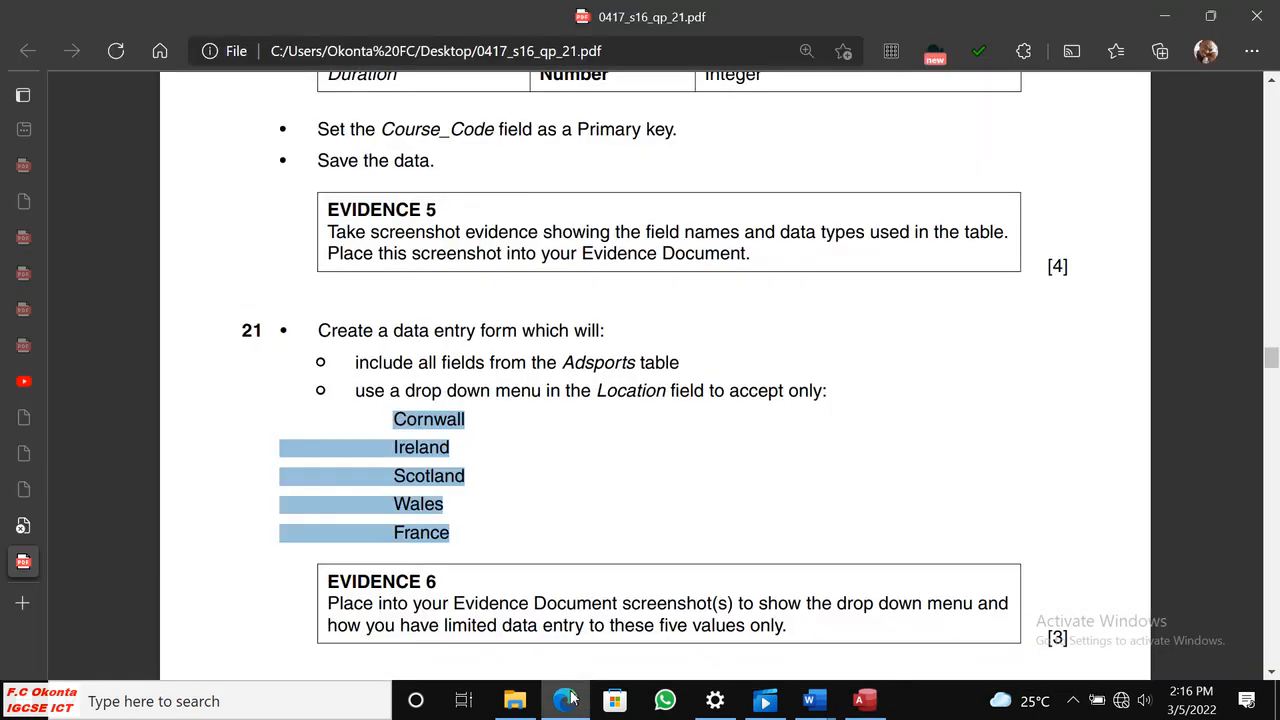
left_click(475, 482)
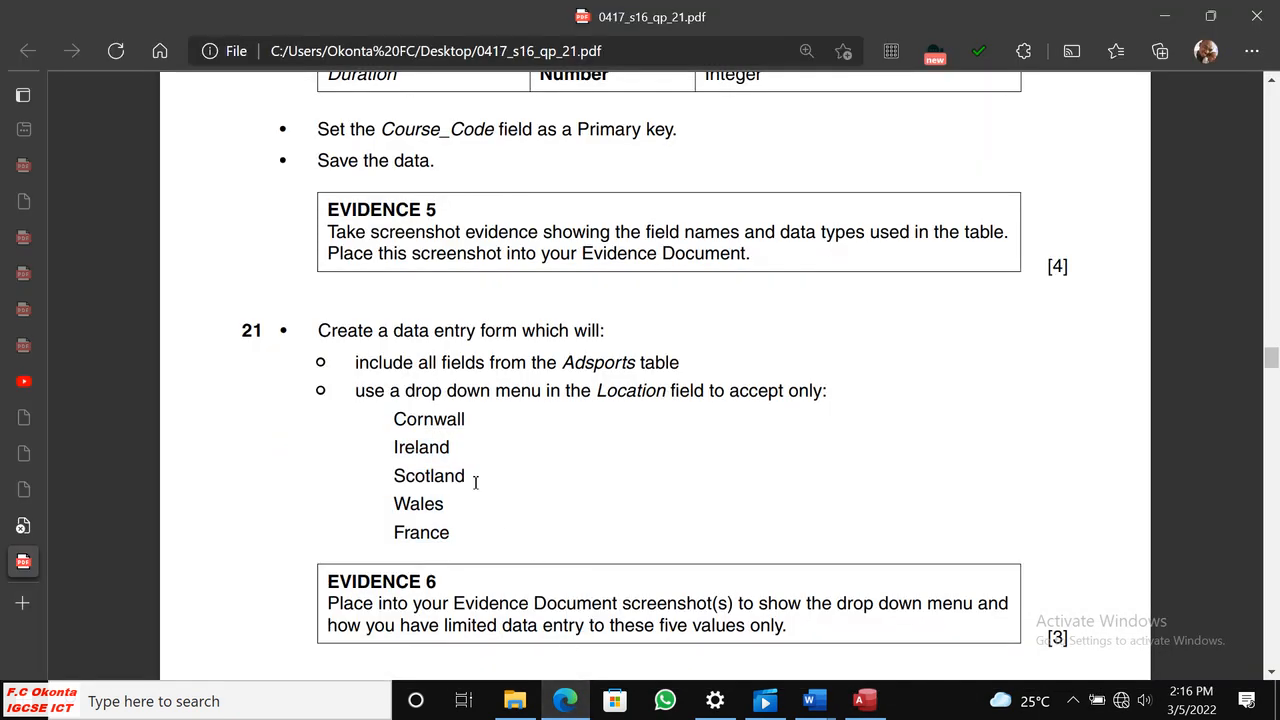
double_click(448, 478)
right_click(385, 478)
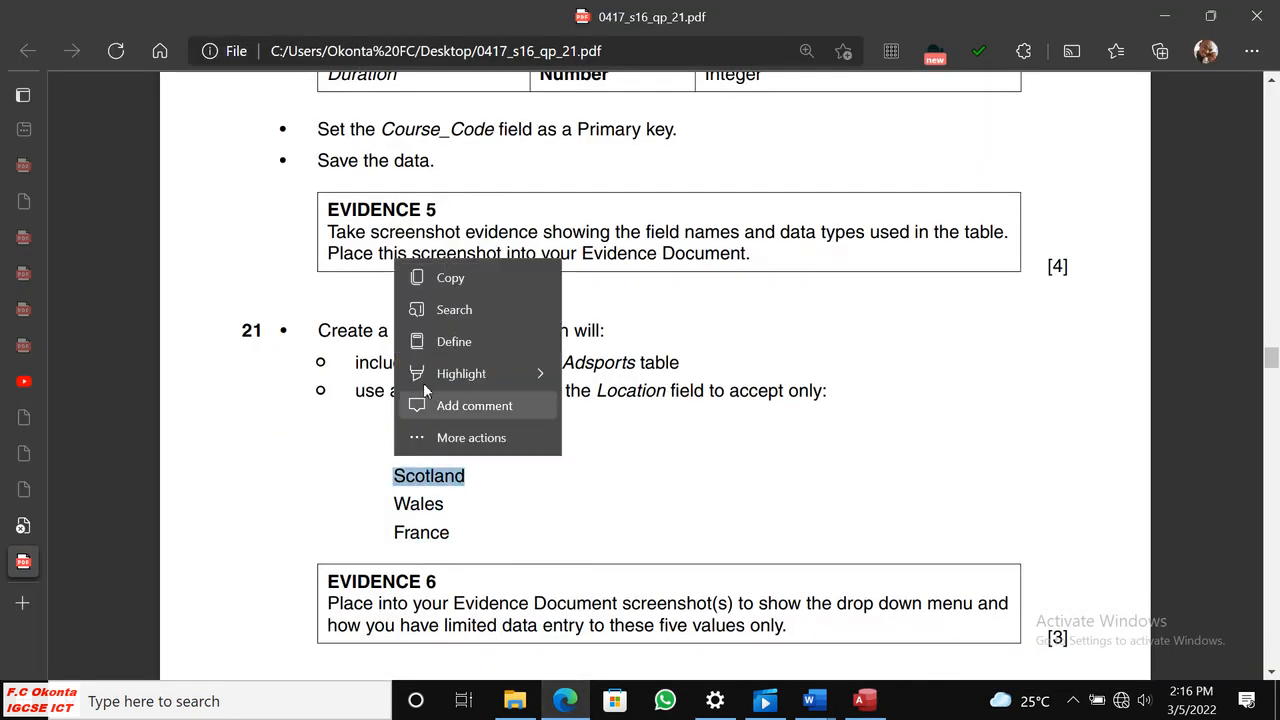
left_click(452, 278)
left_click(814, 700)
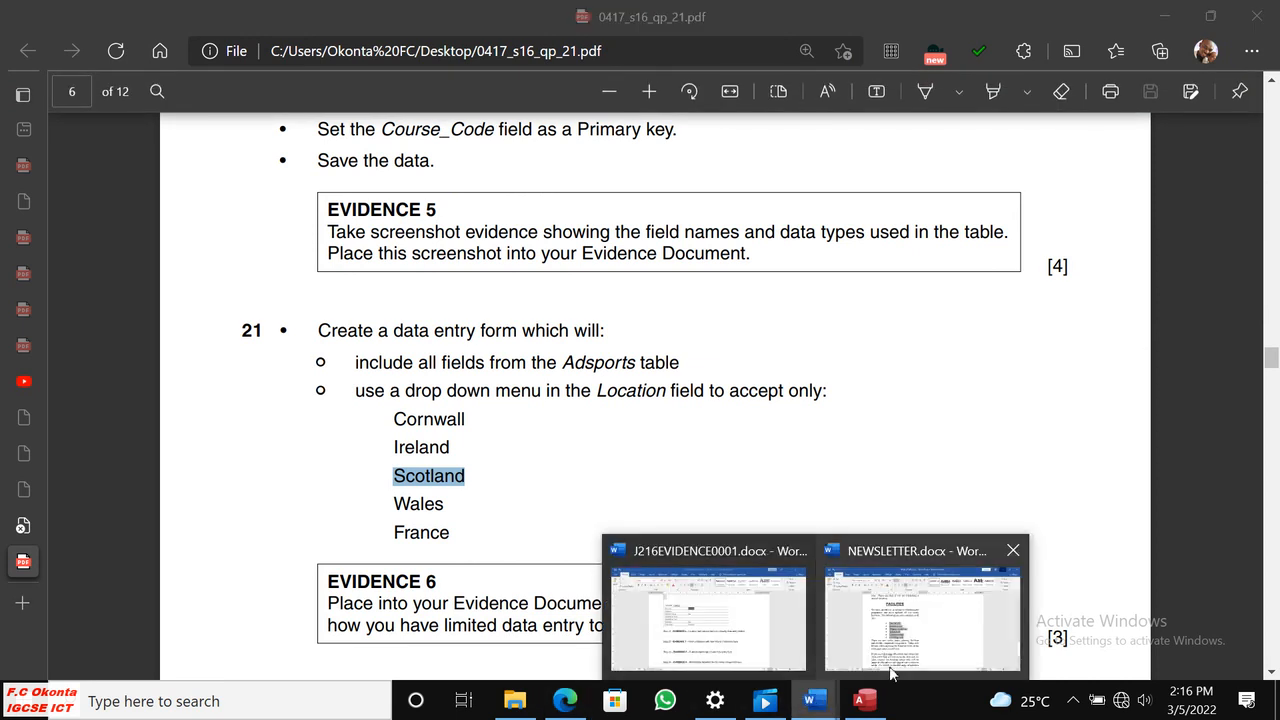
left_click(862, 700)
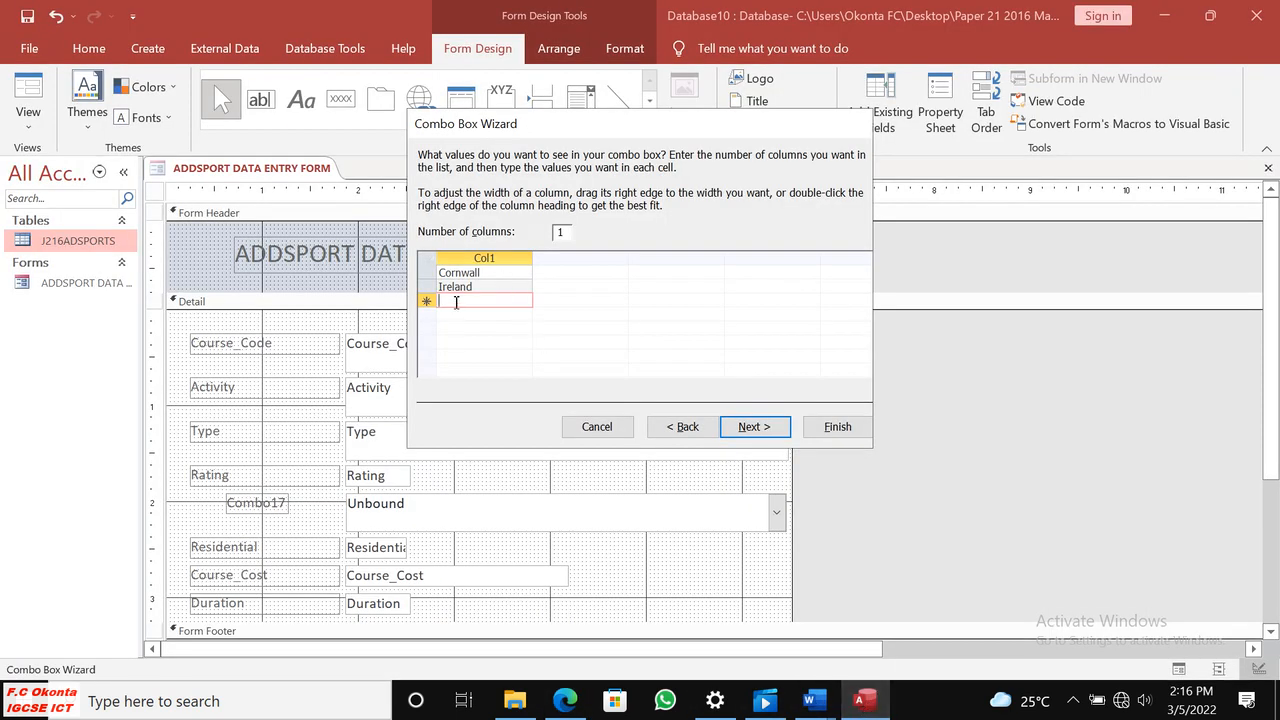
key("ctrl+v")
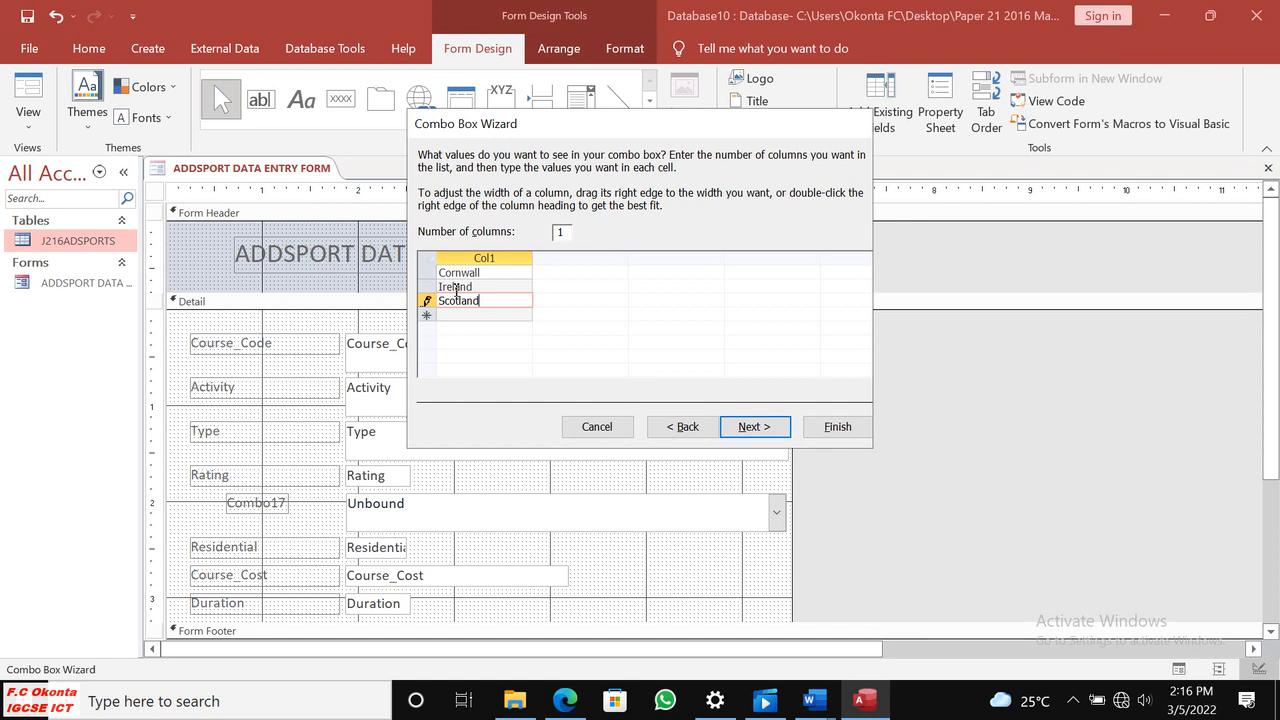
Copy Wales from the question paper in Edge and paste it as the fourth combo box value in Access.
left_click(457, 315)
left_click(565, 700)
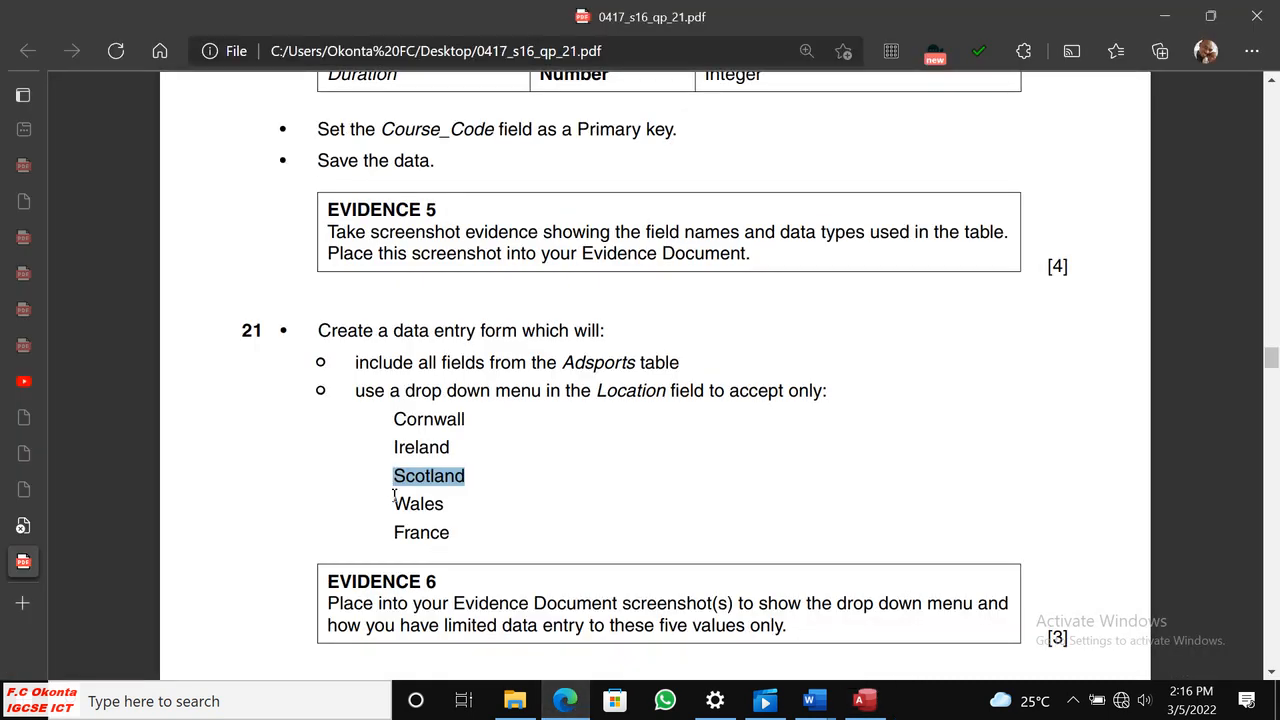
left_click_drag(393, 505, 443, 503)
right_click(448, 503)
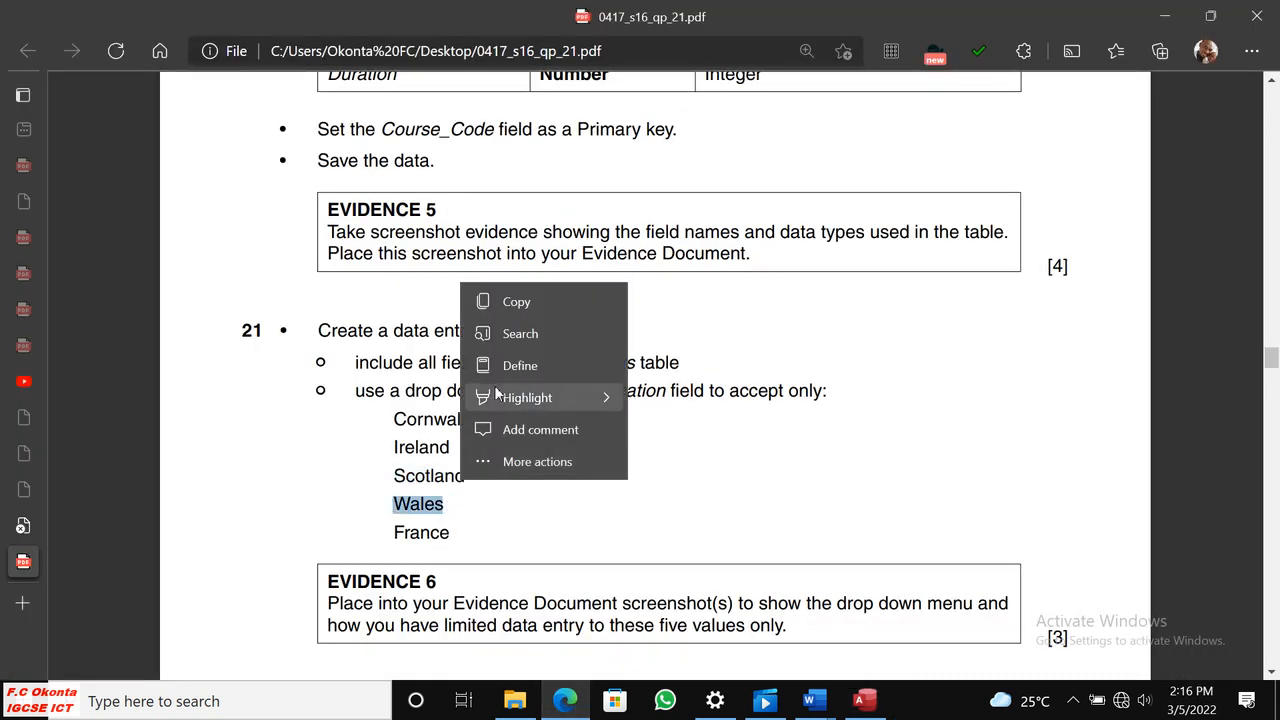
left_click(520, 295)
left_click(813, 700)
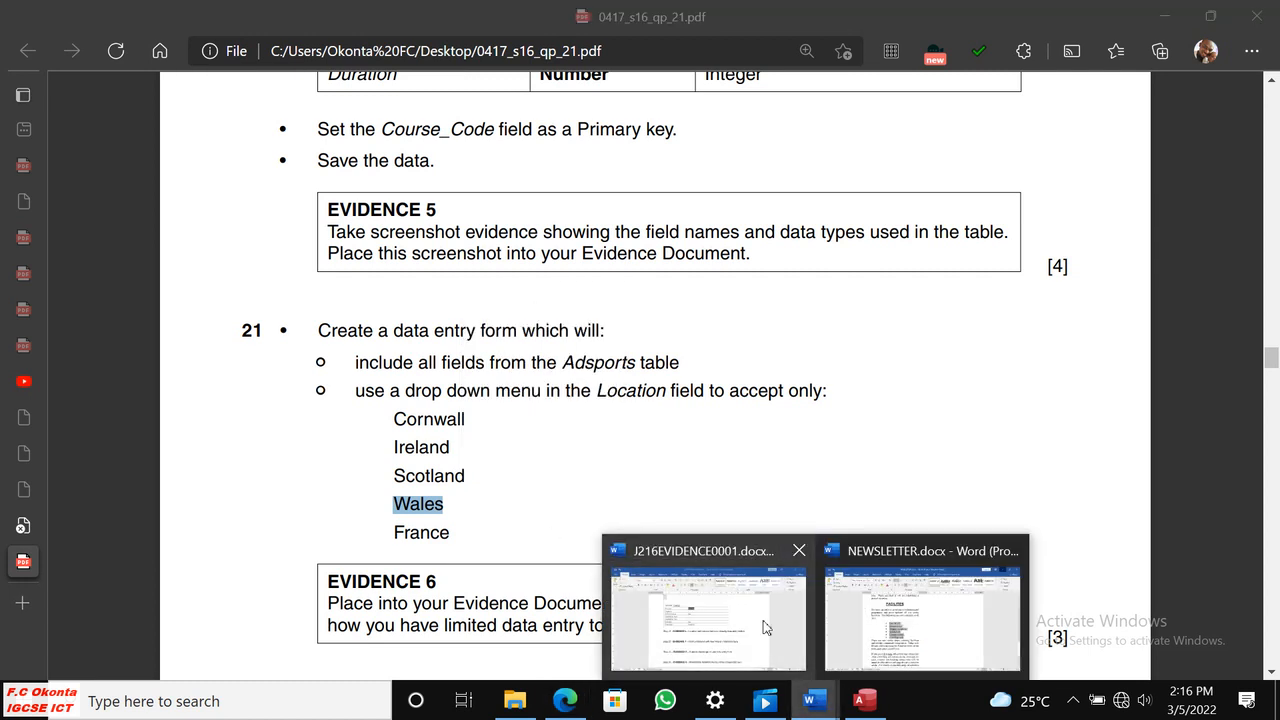
left_click(884, 706)
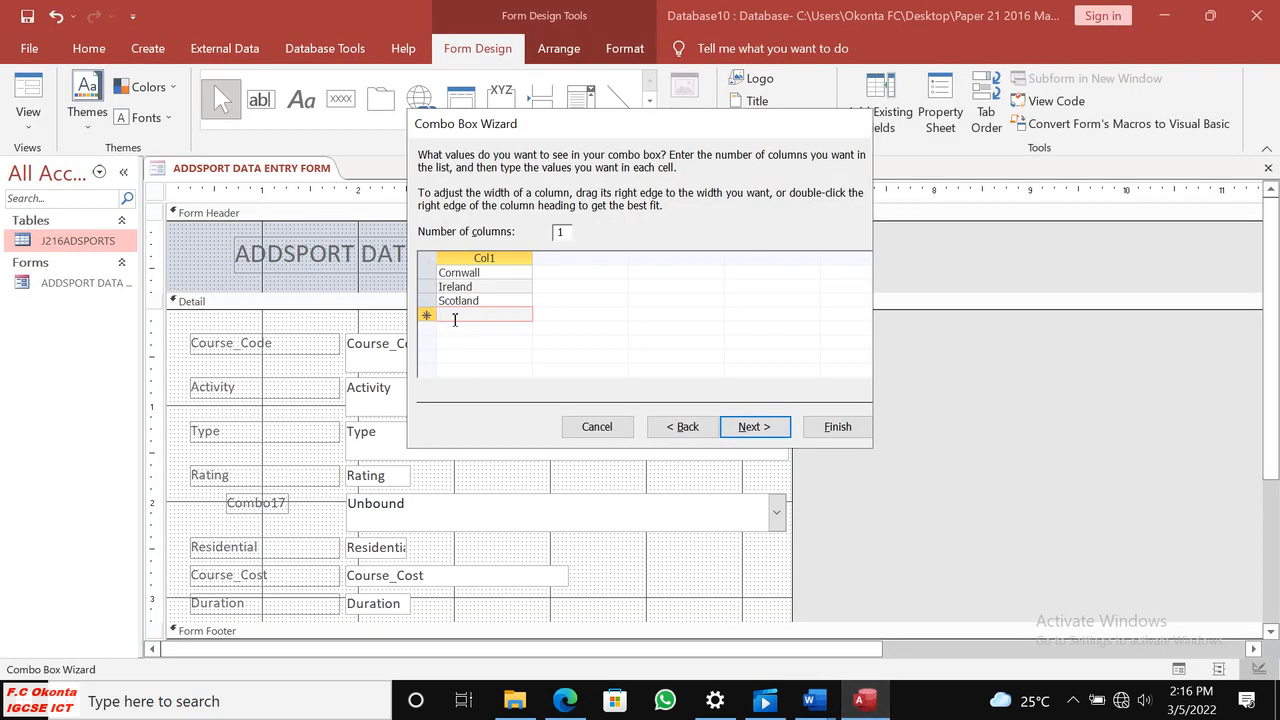
key("ctrl+v")
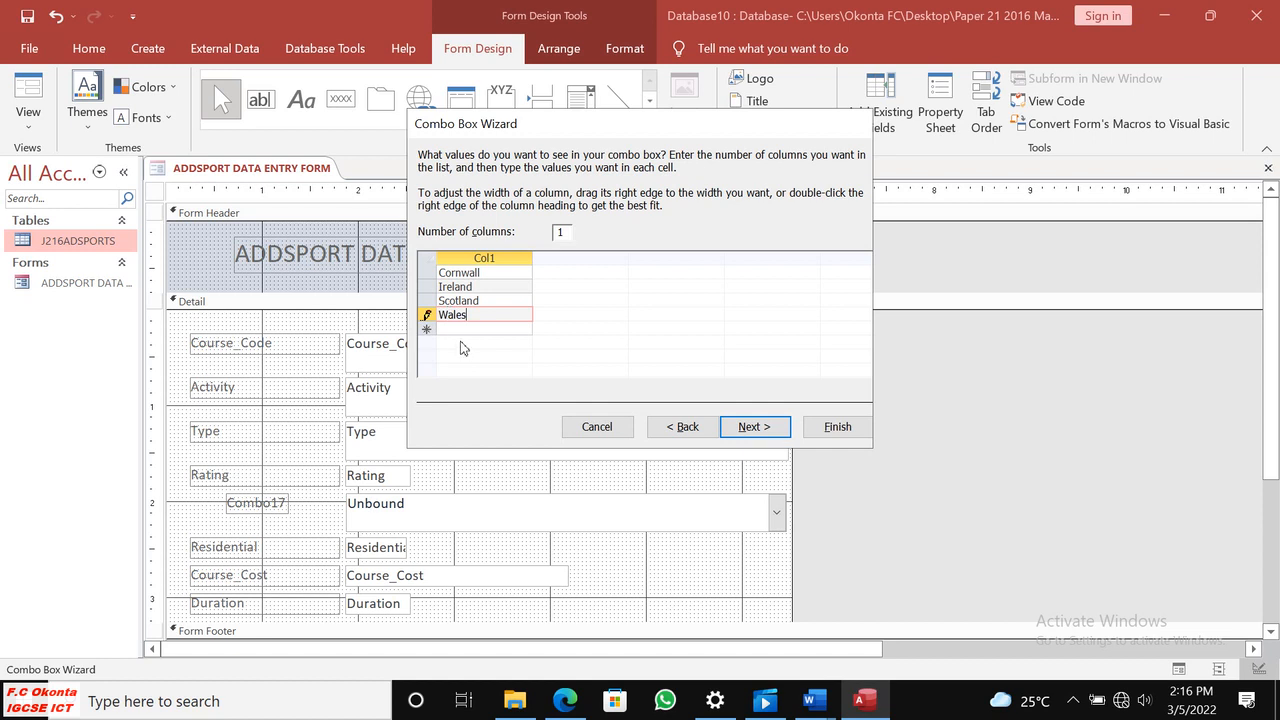
Enter France as the fifth combo box value in Access, checking the list against the question paper in Edge.
left_click(453, 328)
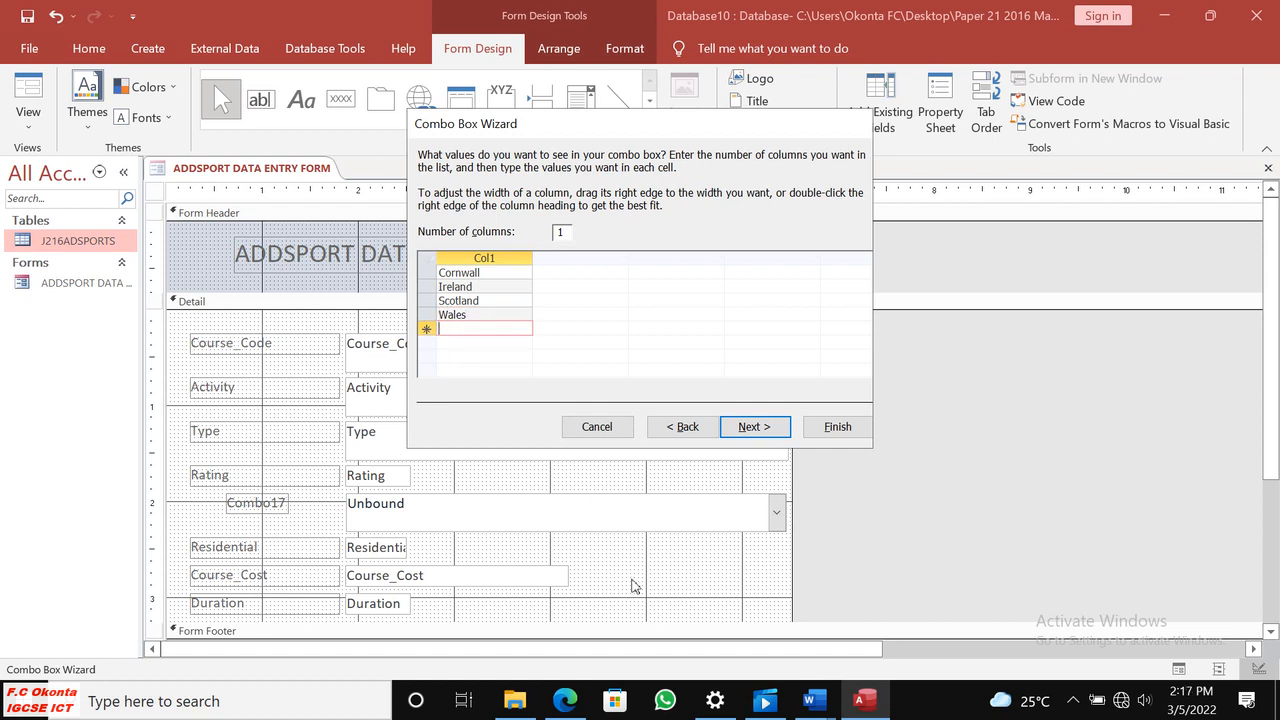
left_click(585, 703)
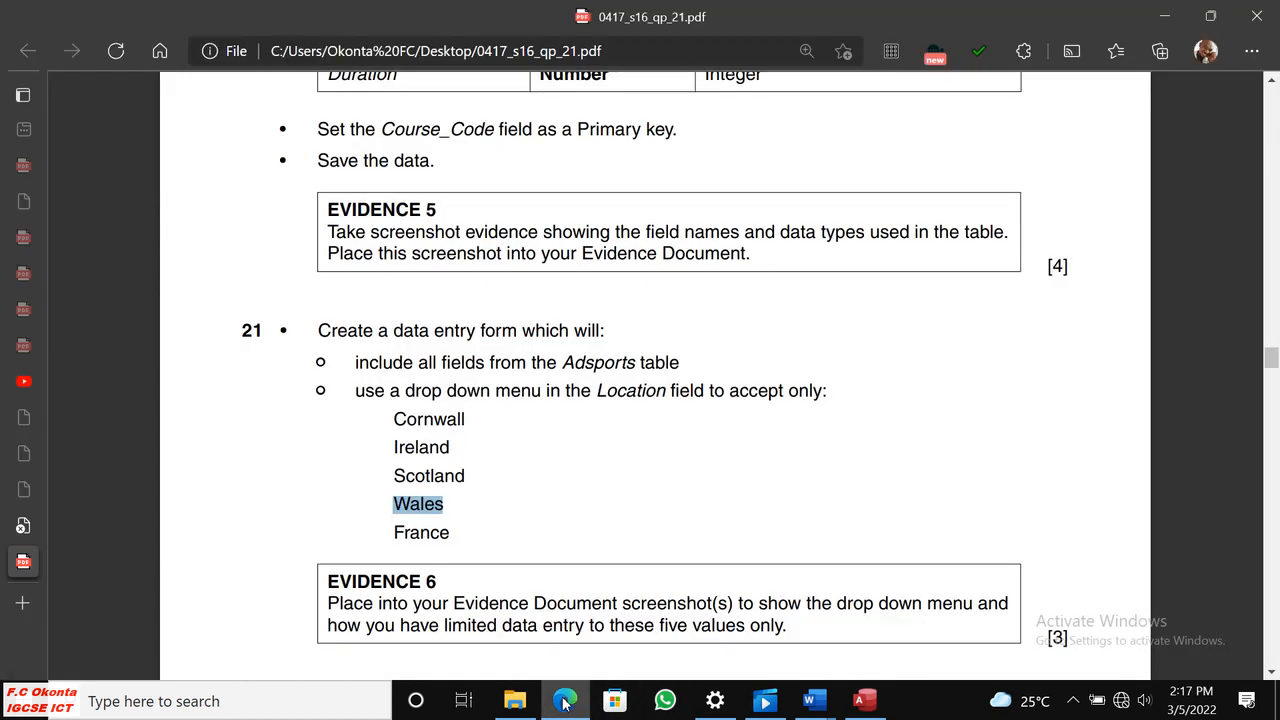
left_click(585, 703)
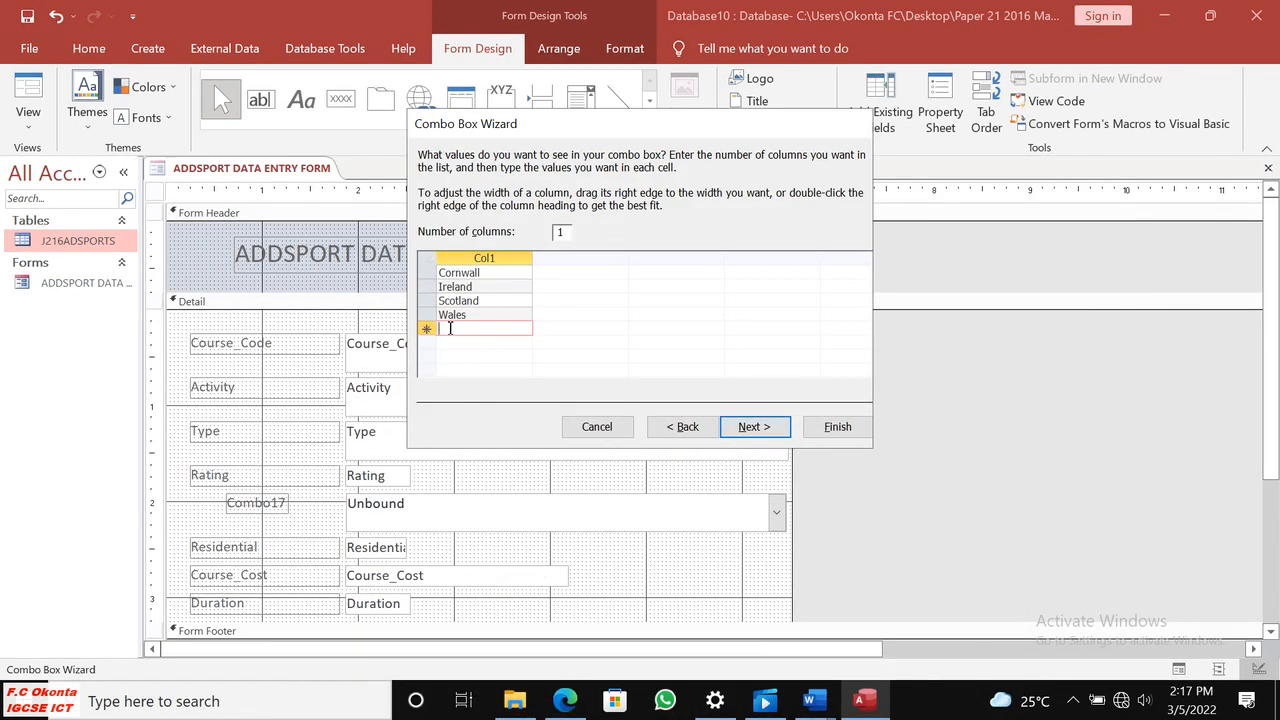
type("France")
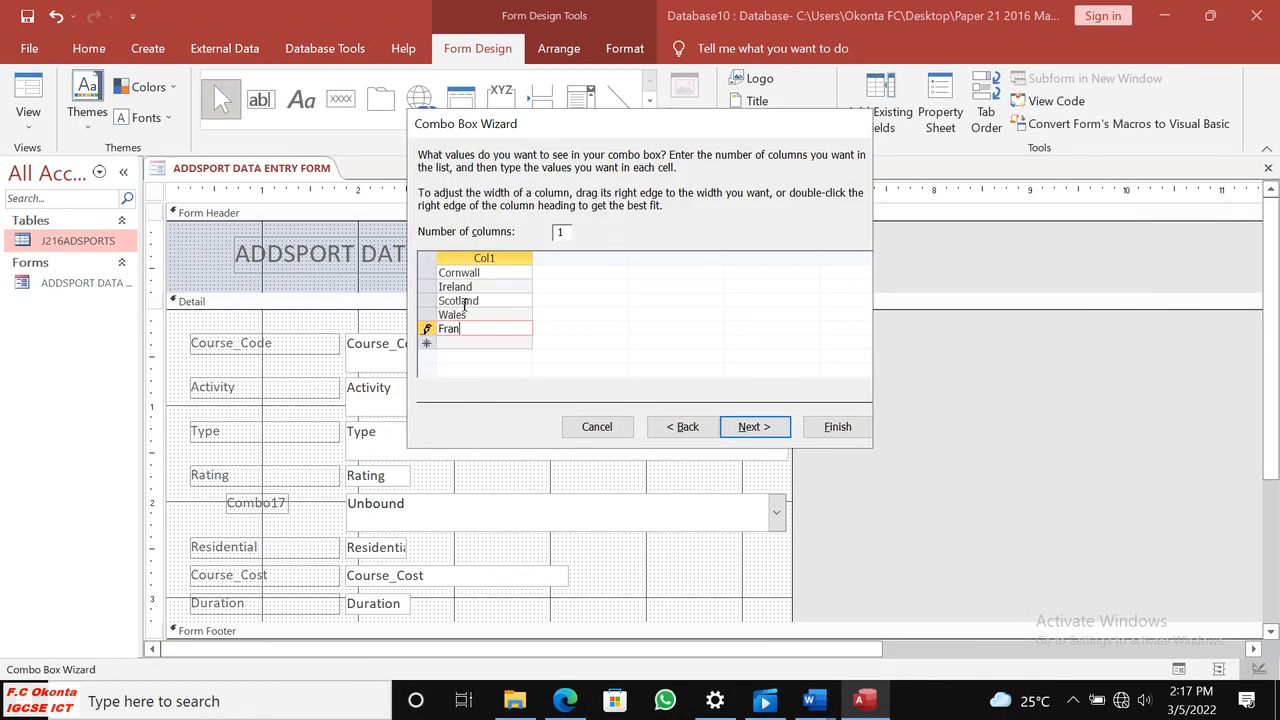
left_click(565, 702)
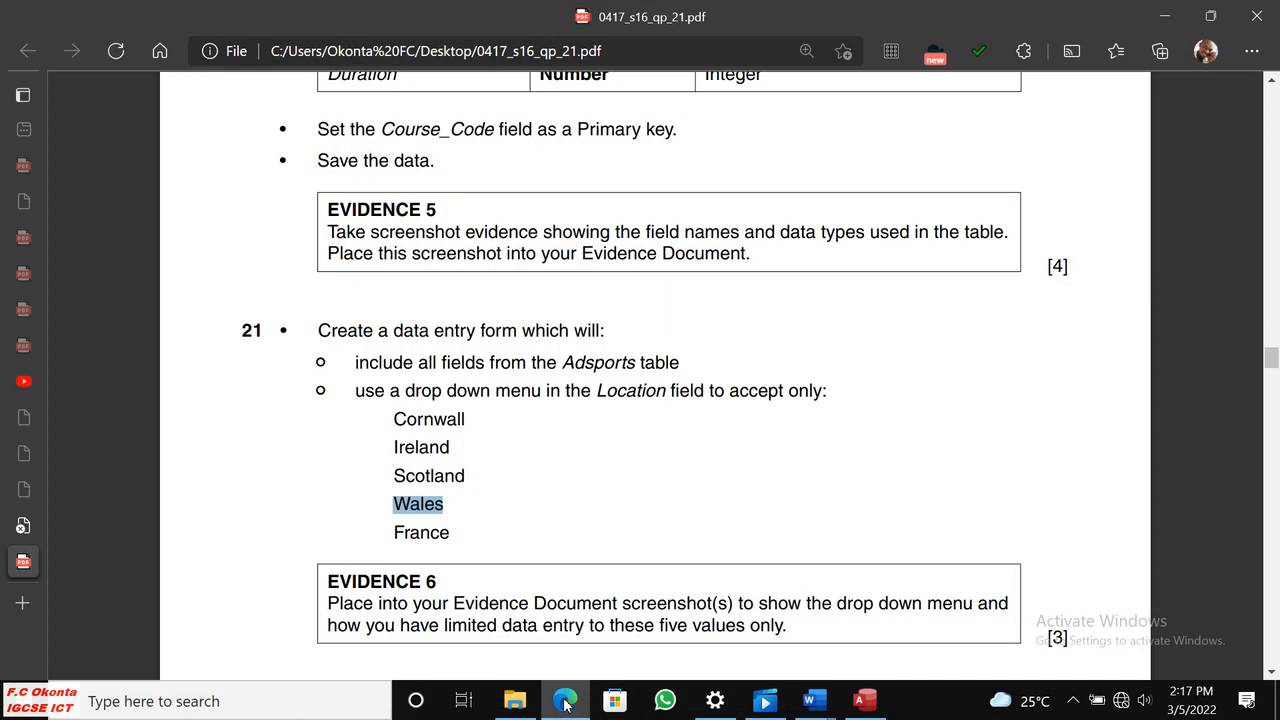
left_click(565, 703)
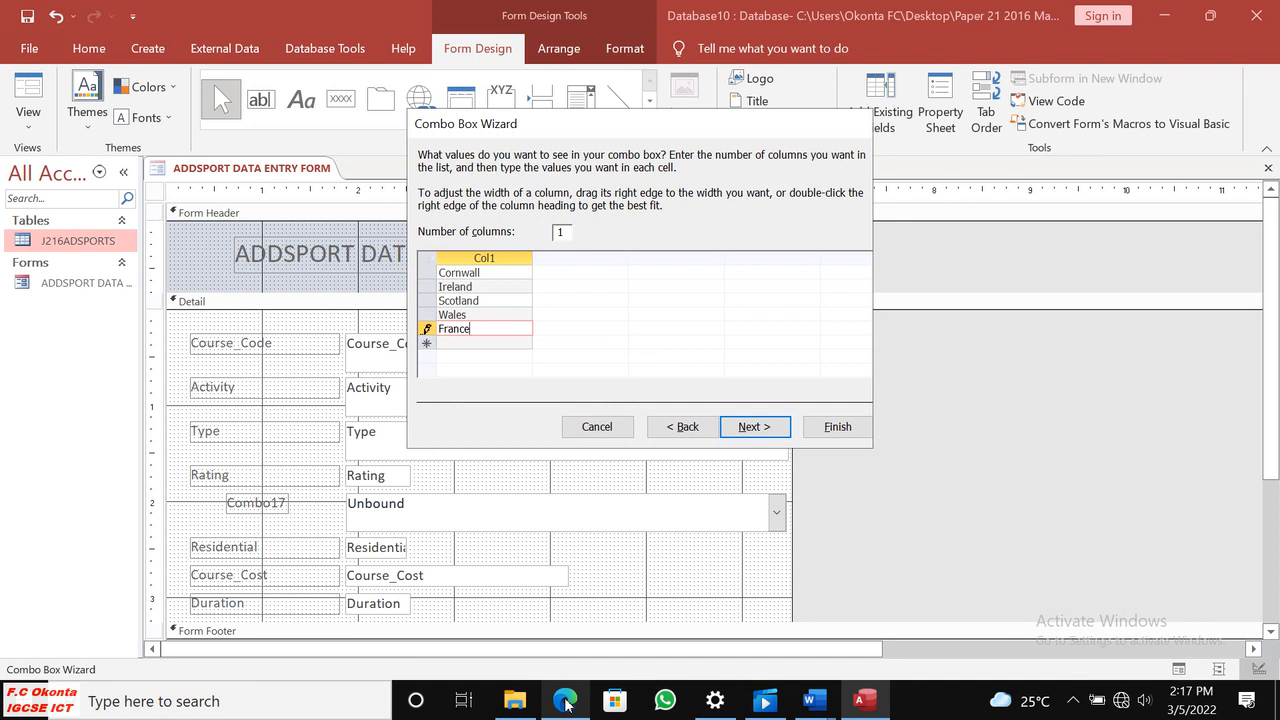
left_click(565, 702)
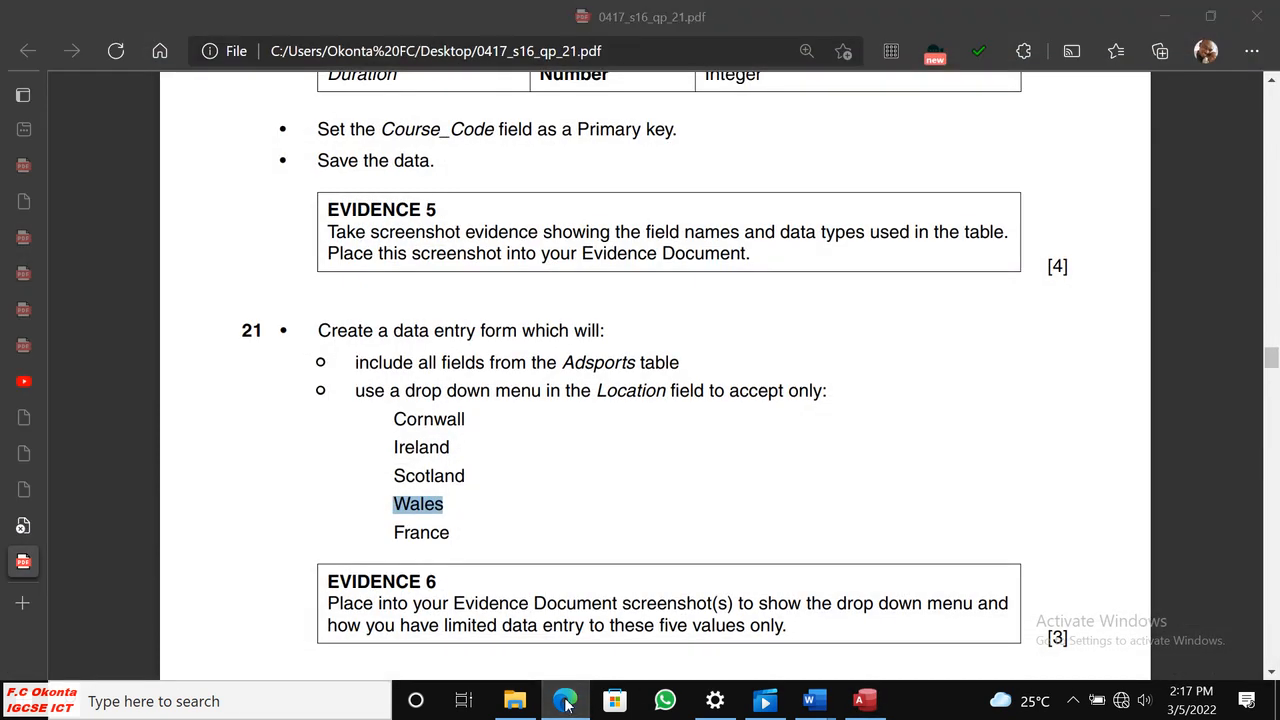
left_click(565, 703)
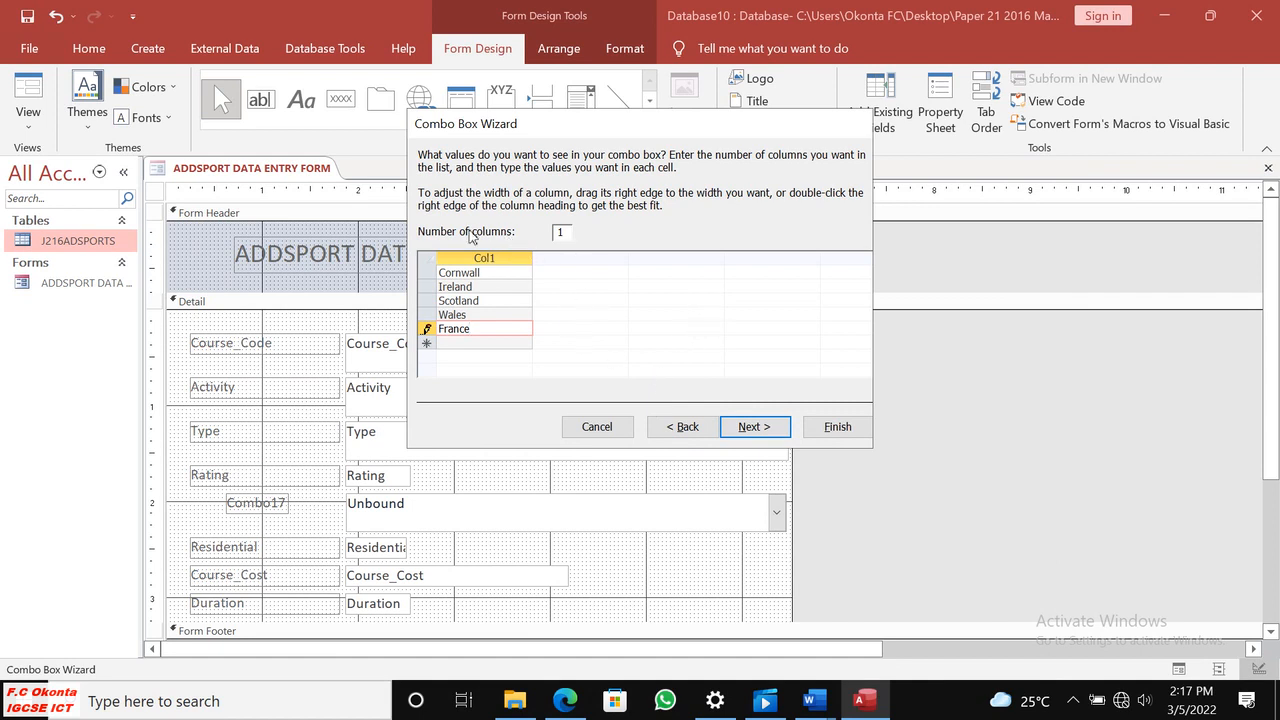
Store the combo box value in the Location field, label the combo box Location and finish the wizard.
left_click(763, 429)
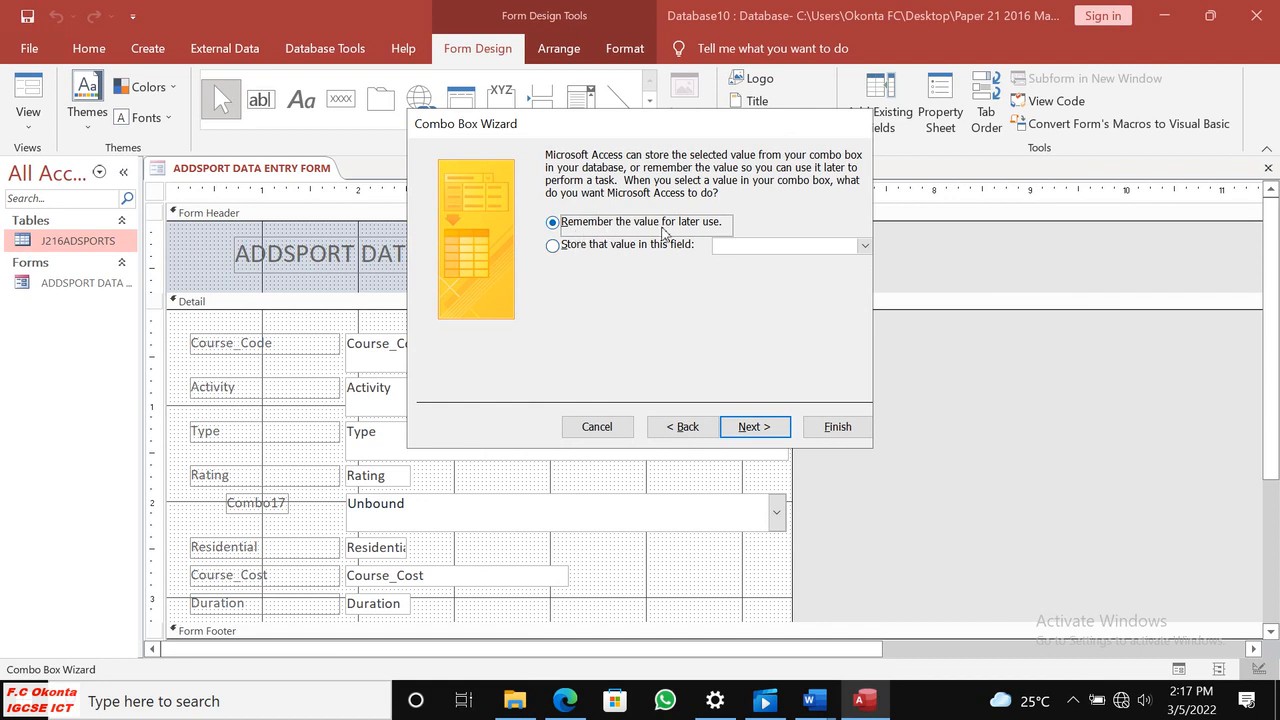
left_click(557, 249)
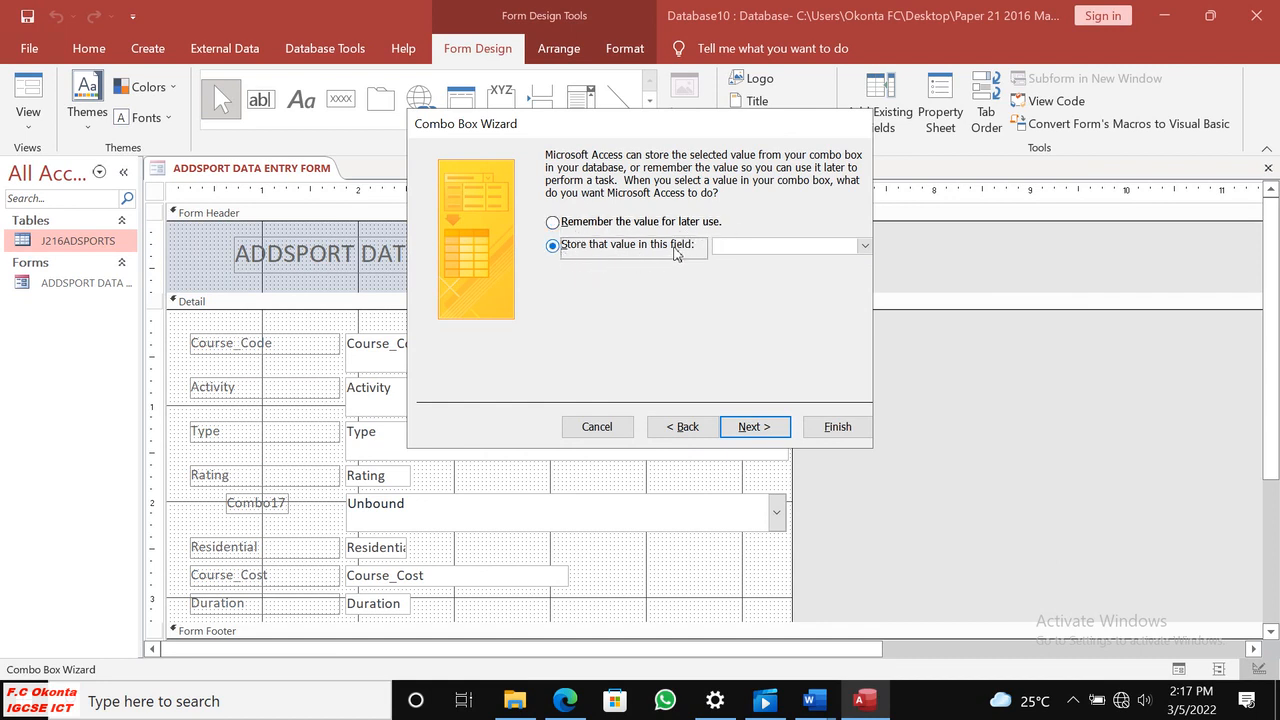
left_click(862, 250)
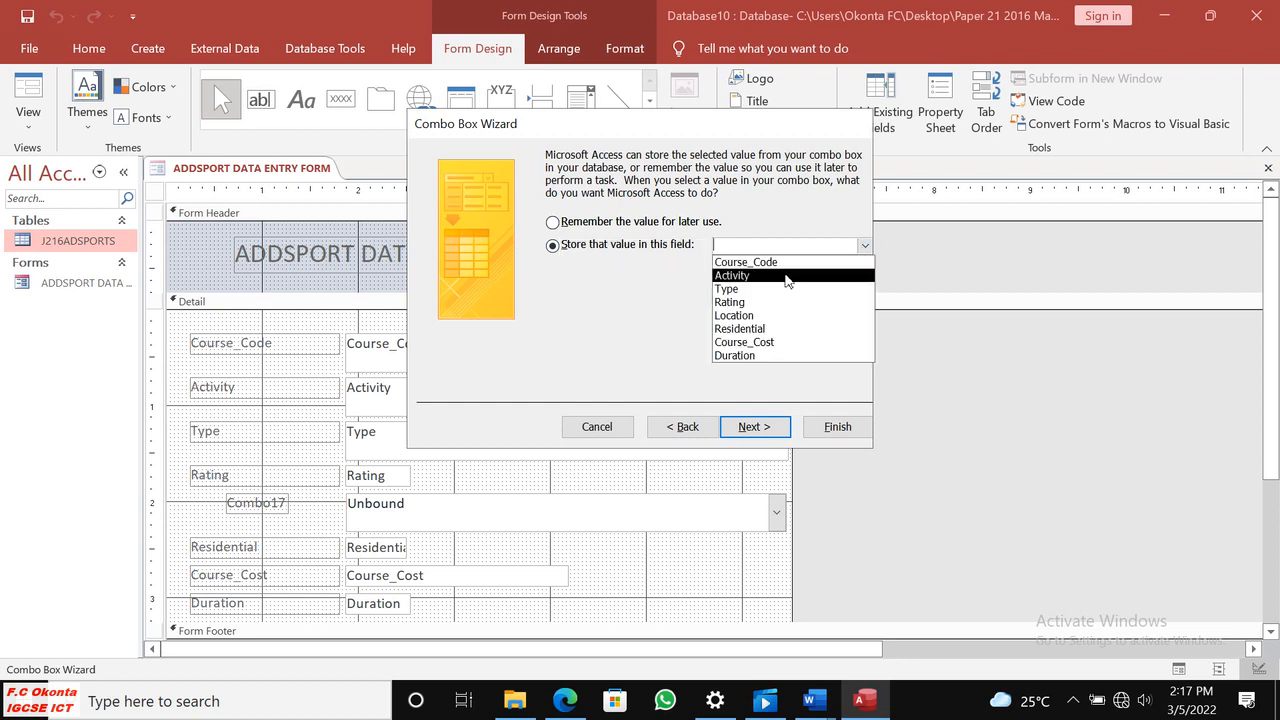
left_click(755, 318)
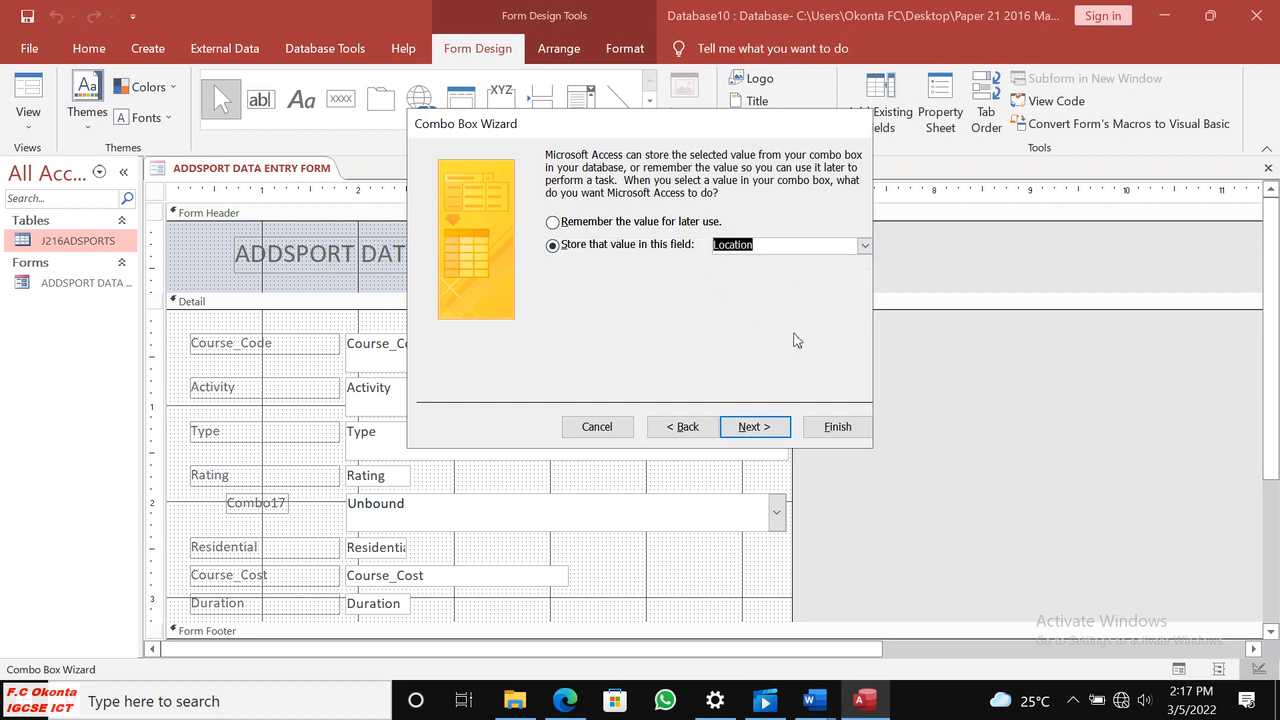
left_click(750, 426)
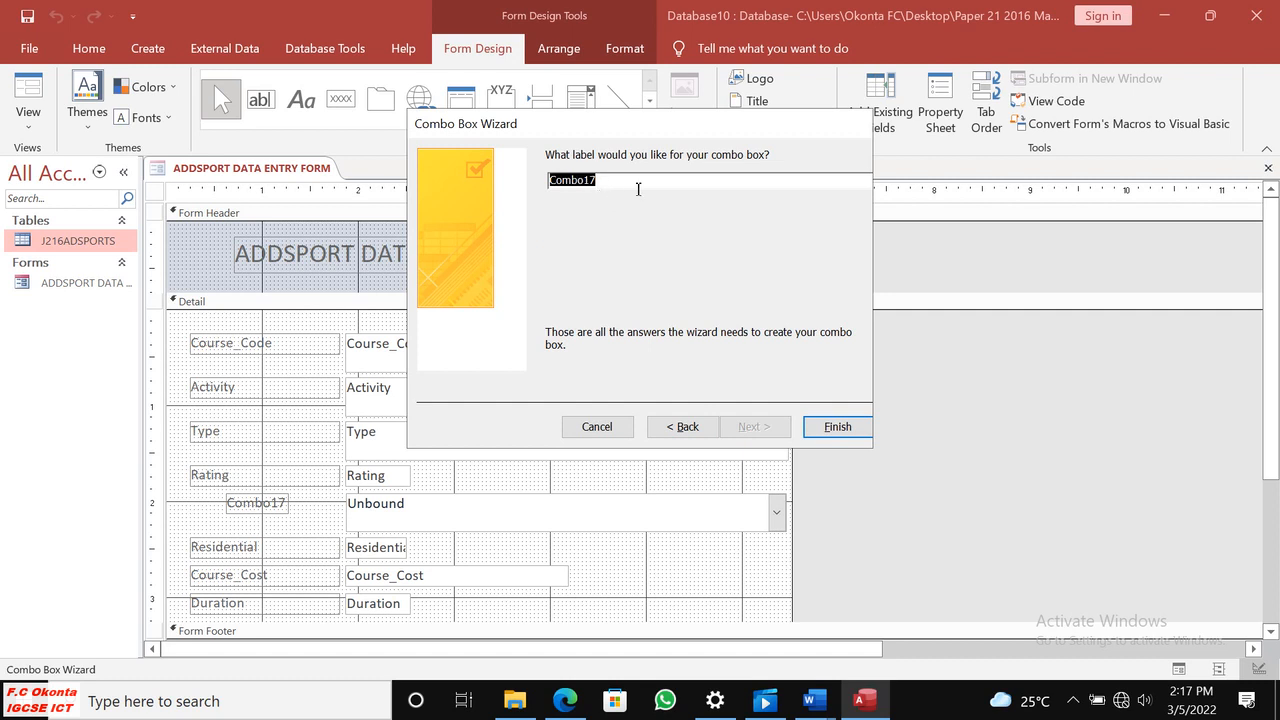
type("R")
left_click(815, 427)
Widen the Location label to about the width of the other field labels and line up its edges with them.
left_click(284, 516)
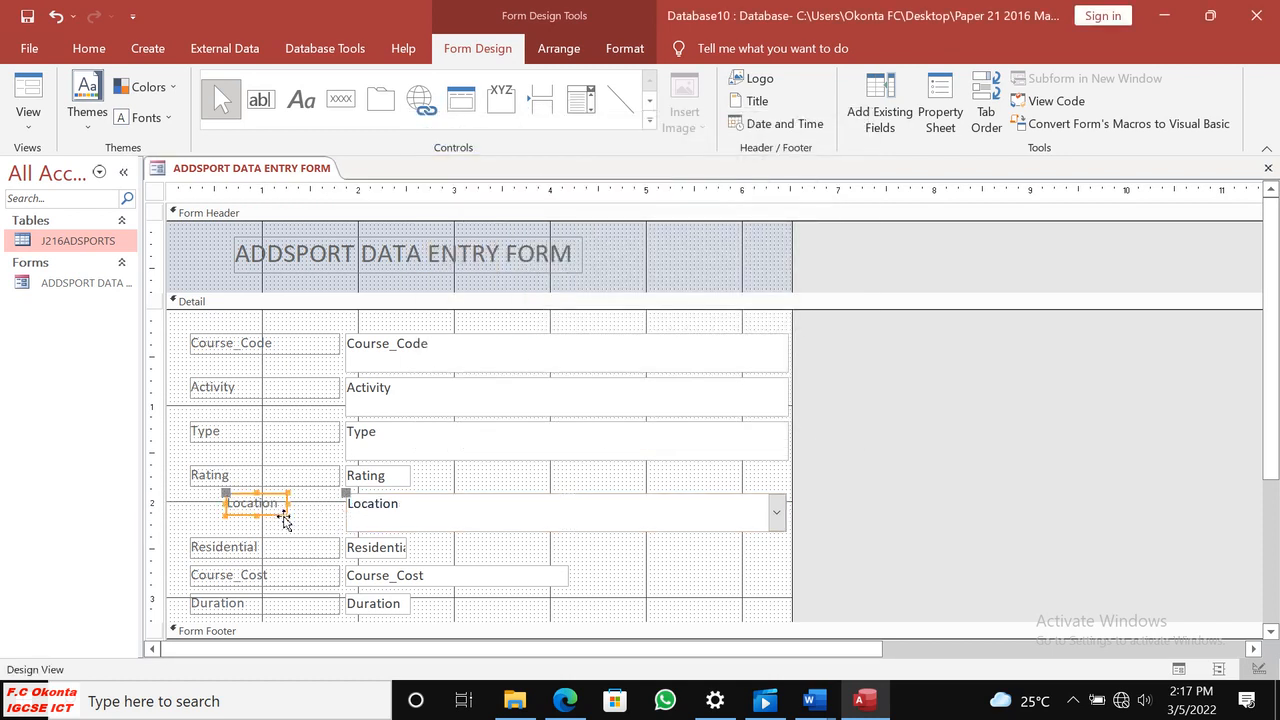
left_click_drag(289, 517, 354, 531)
left_click(319, 514)
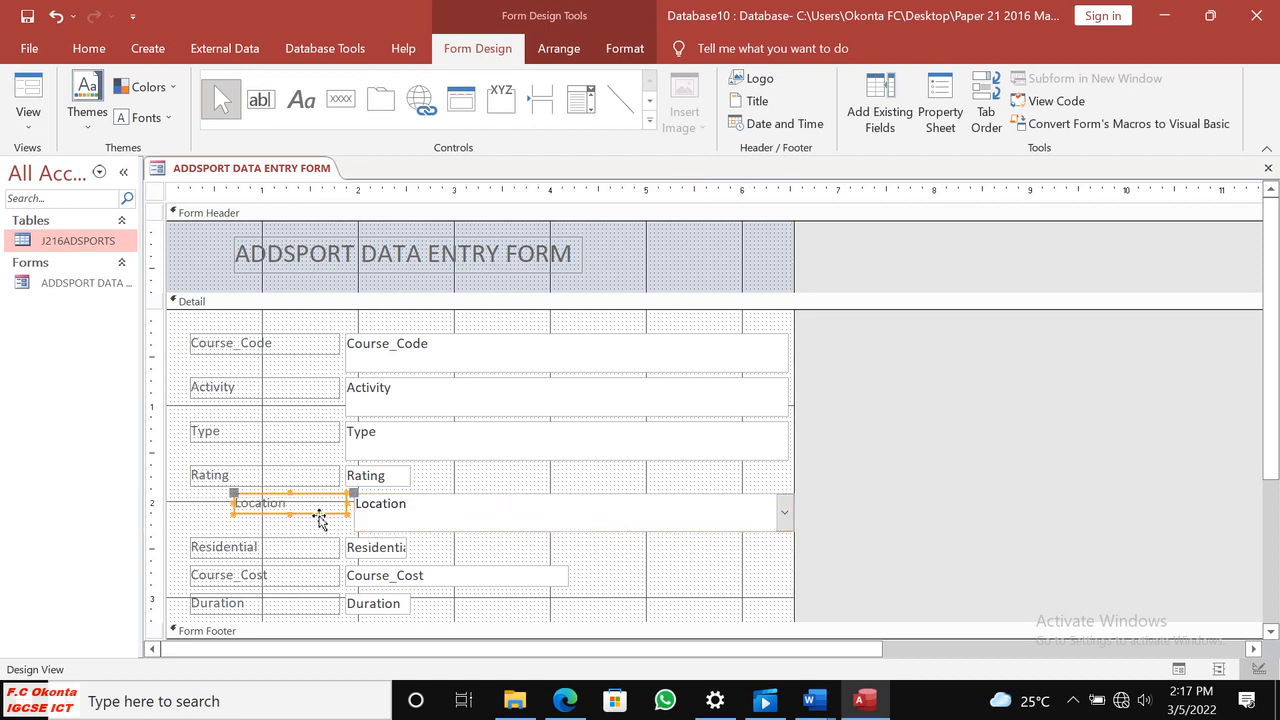
left_click_drag(233, 509, 195, 511)
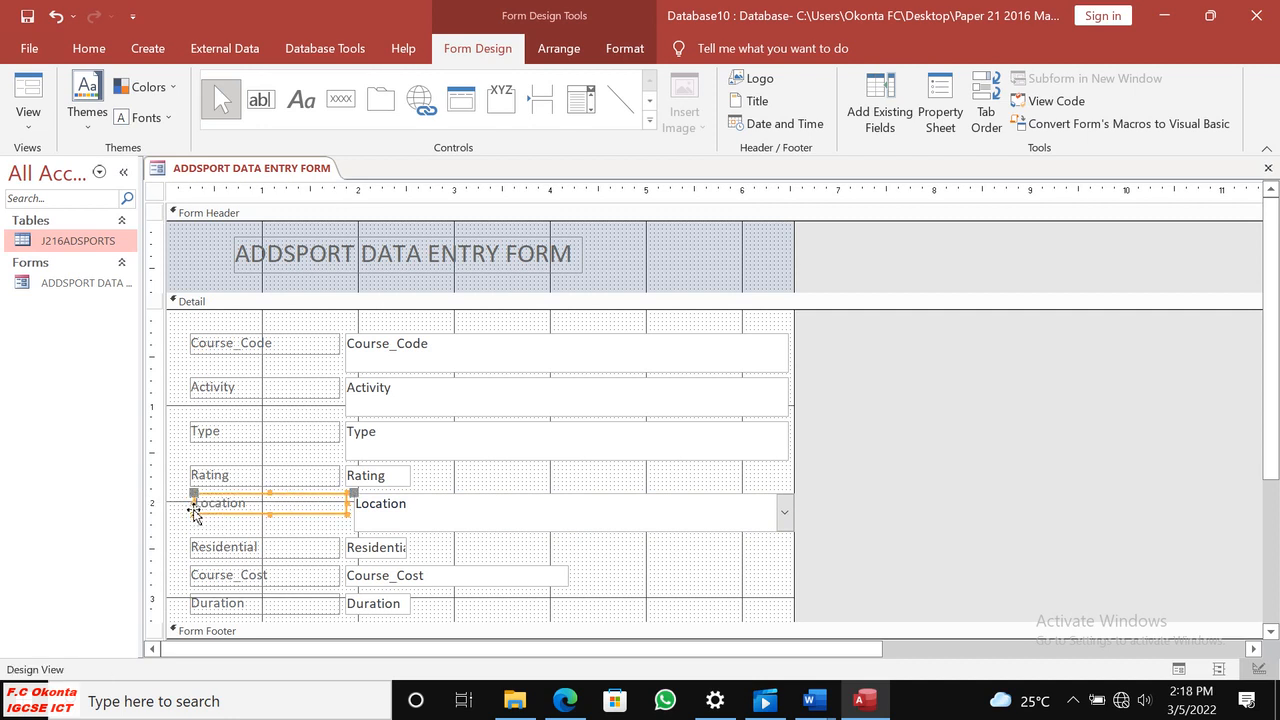
left_click_drag(347, 505, 340, 508)
Show the form in Form View and inspect the choices in the Location drop-down without changing the record.
left_click(28, 115)
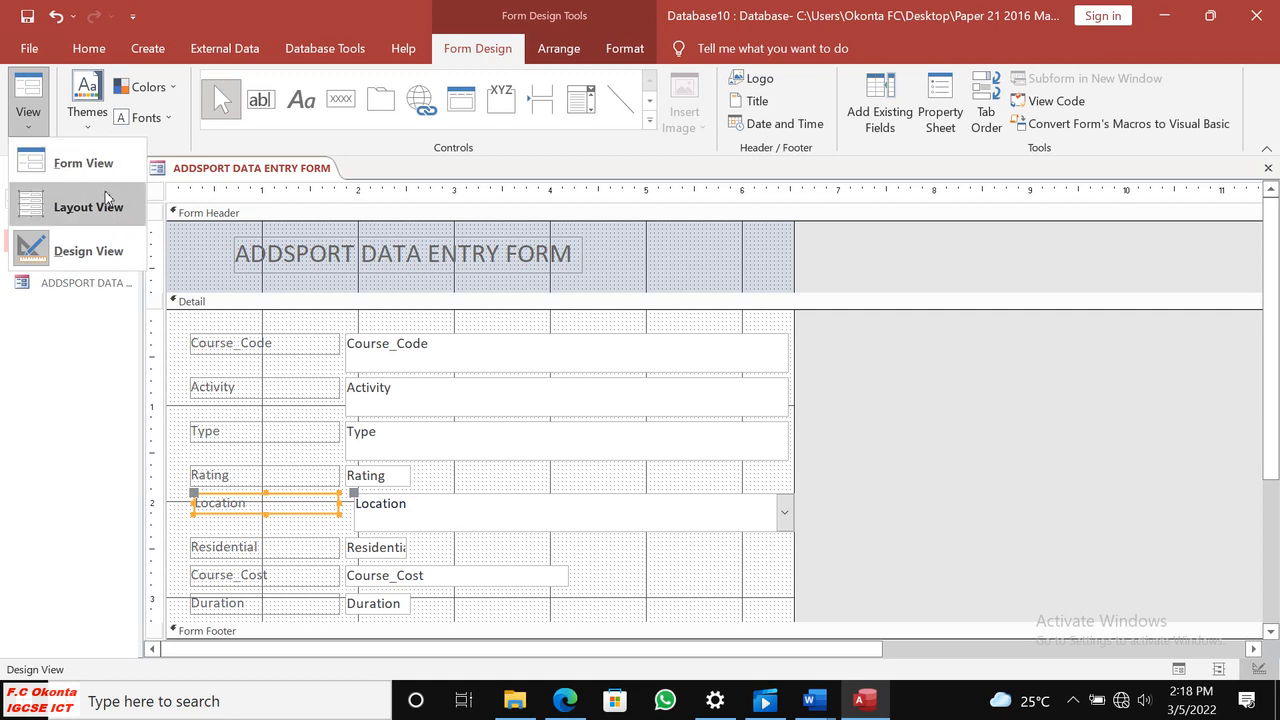
left_click(84, 163)
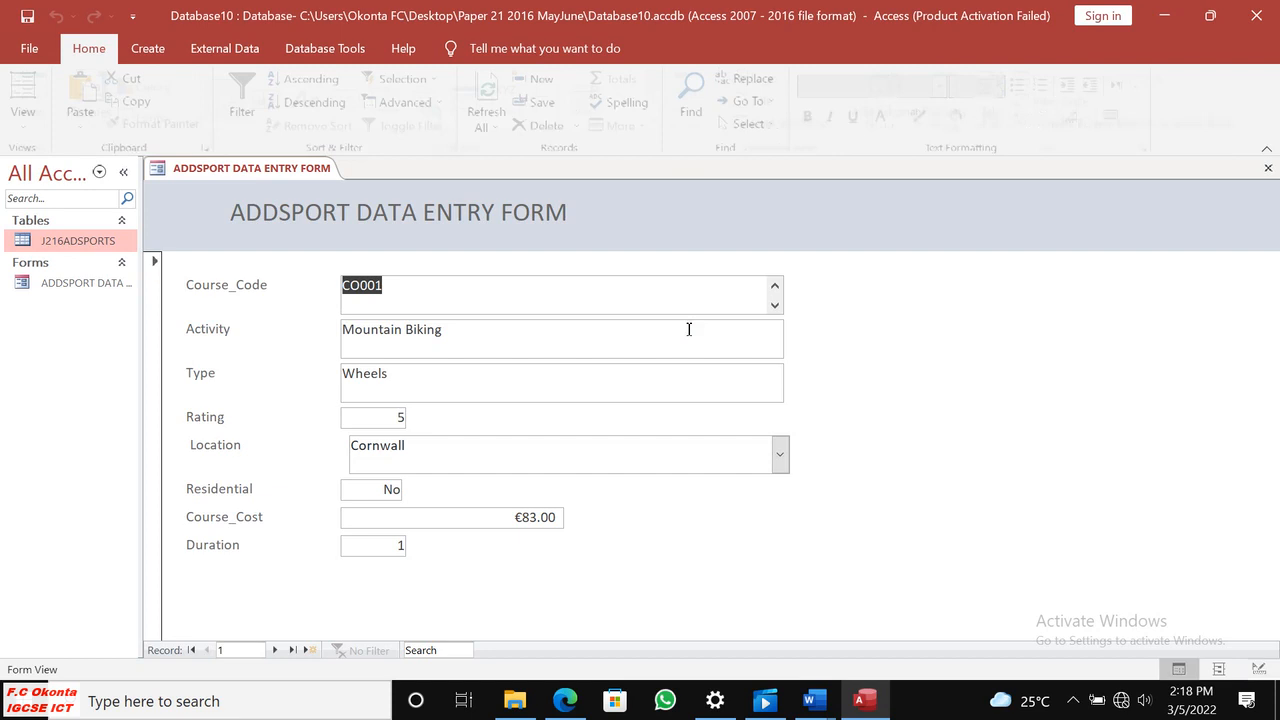
left_click(780, 454)
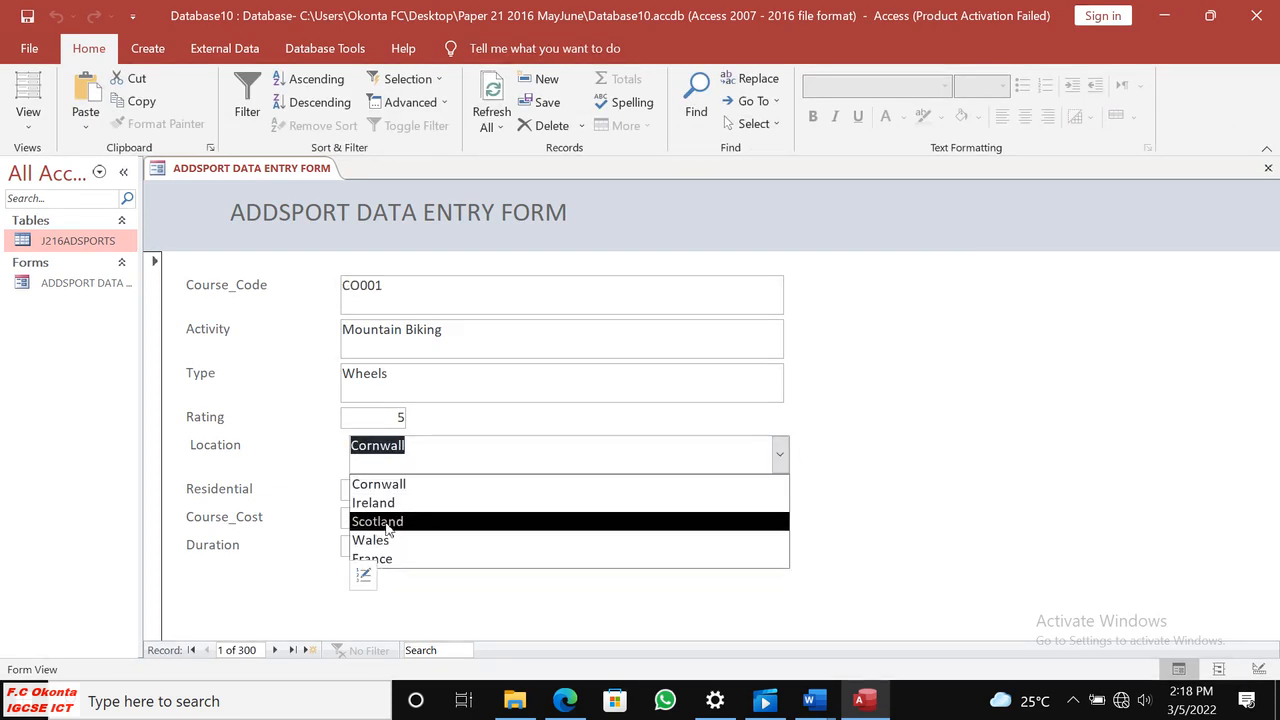
left_click(885, 437)
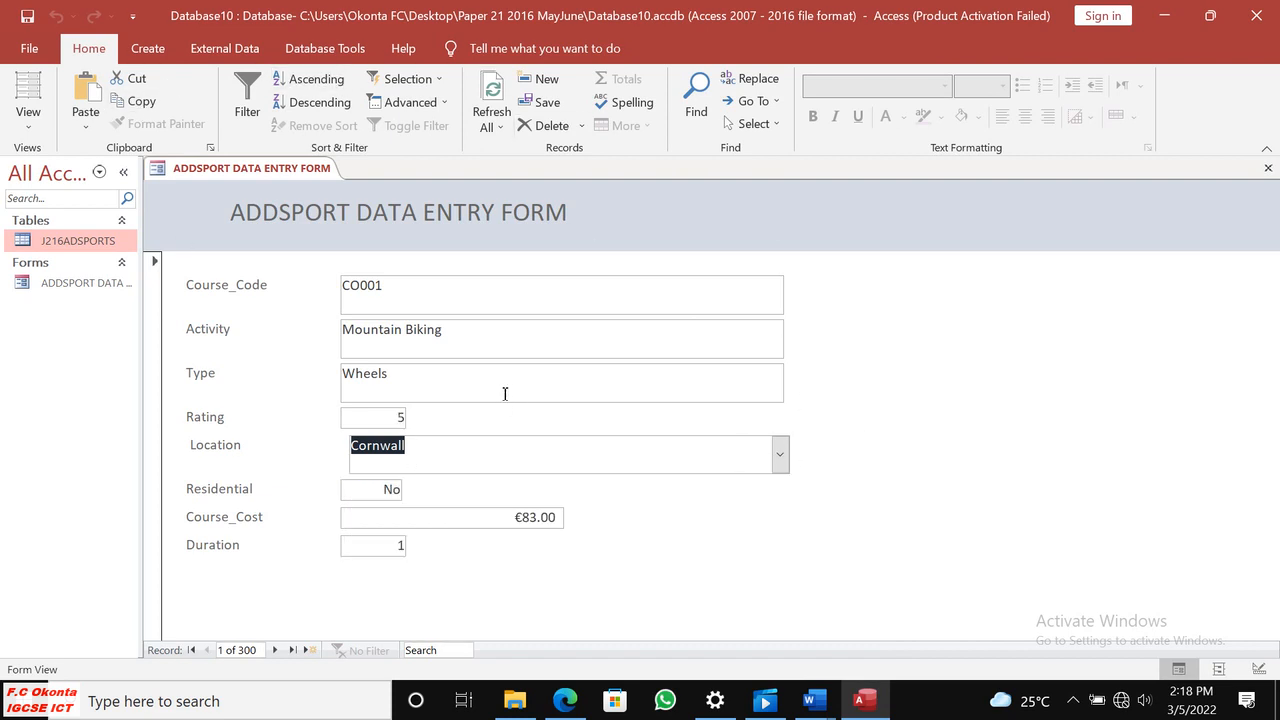
Return the form to Design View and check the Evidence 6 requirement in the question paper in Edge.
left_click(29, 133)
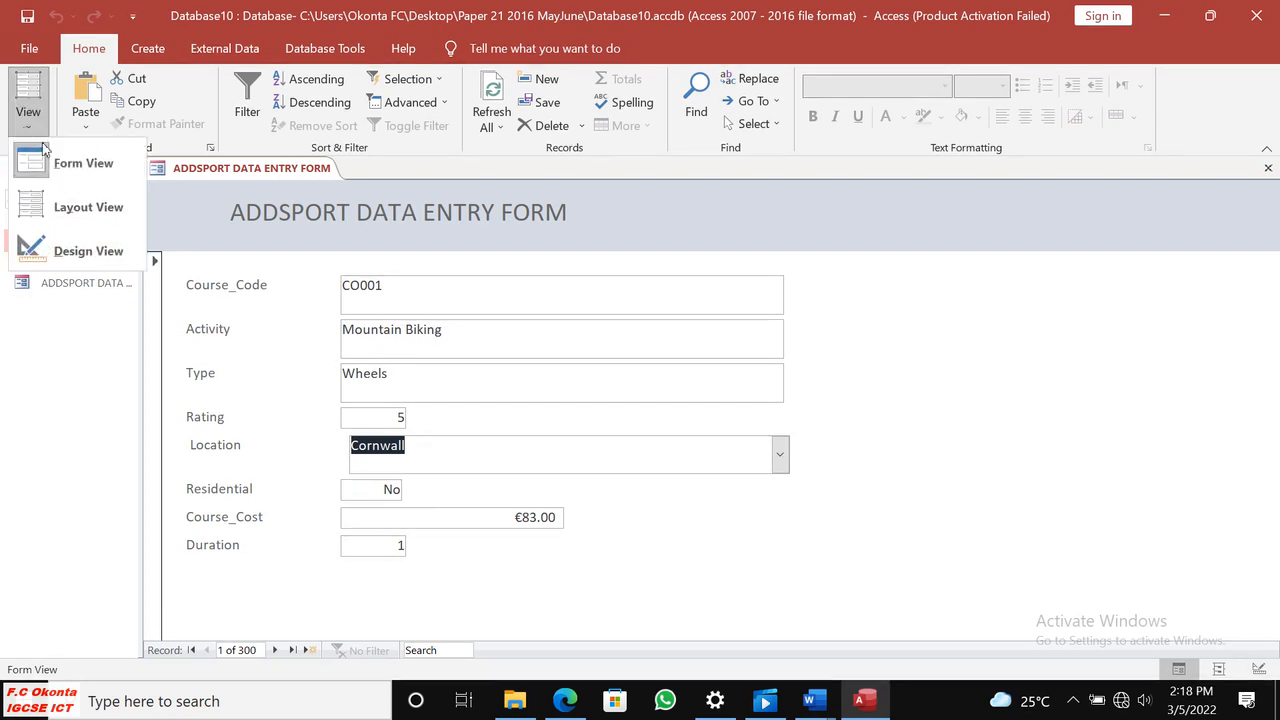
left_click(82, 168)
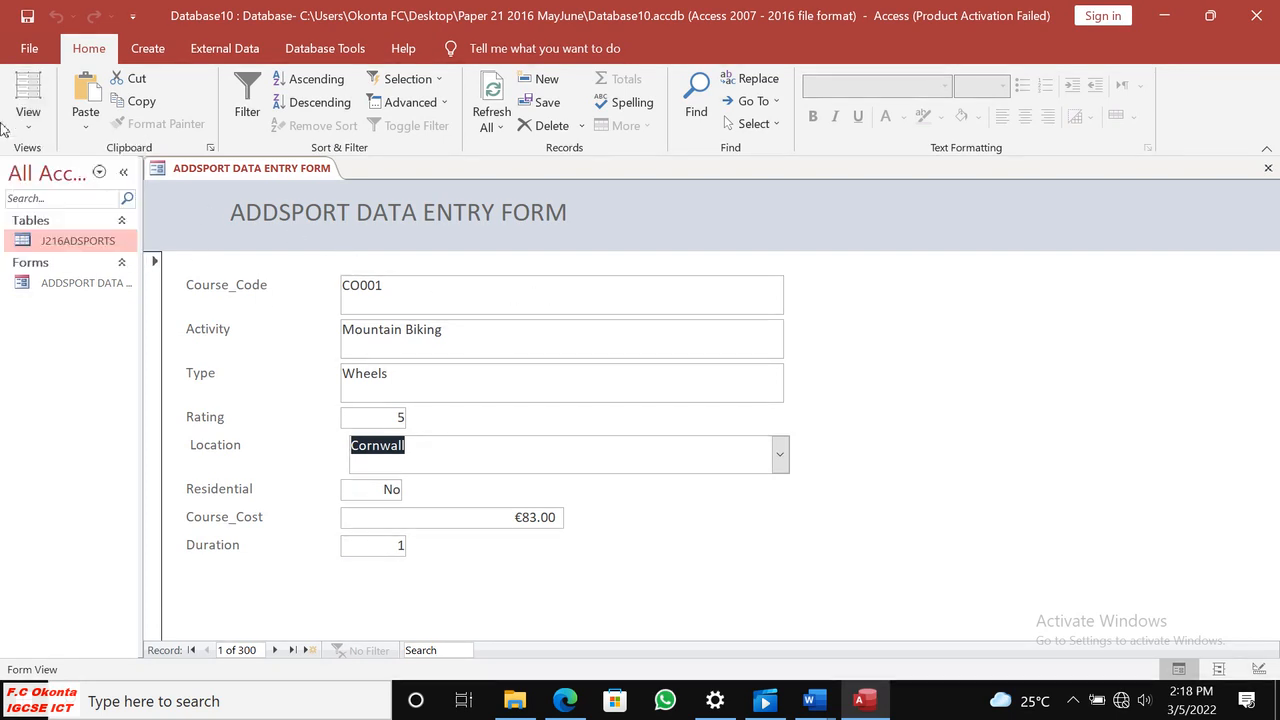
left_click(28, 120)
left_click(92, 250)
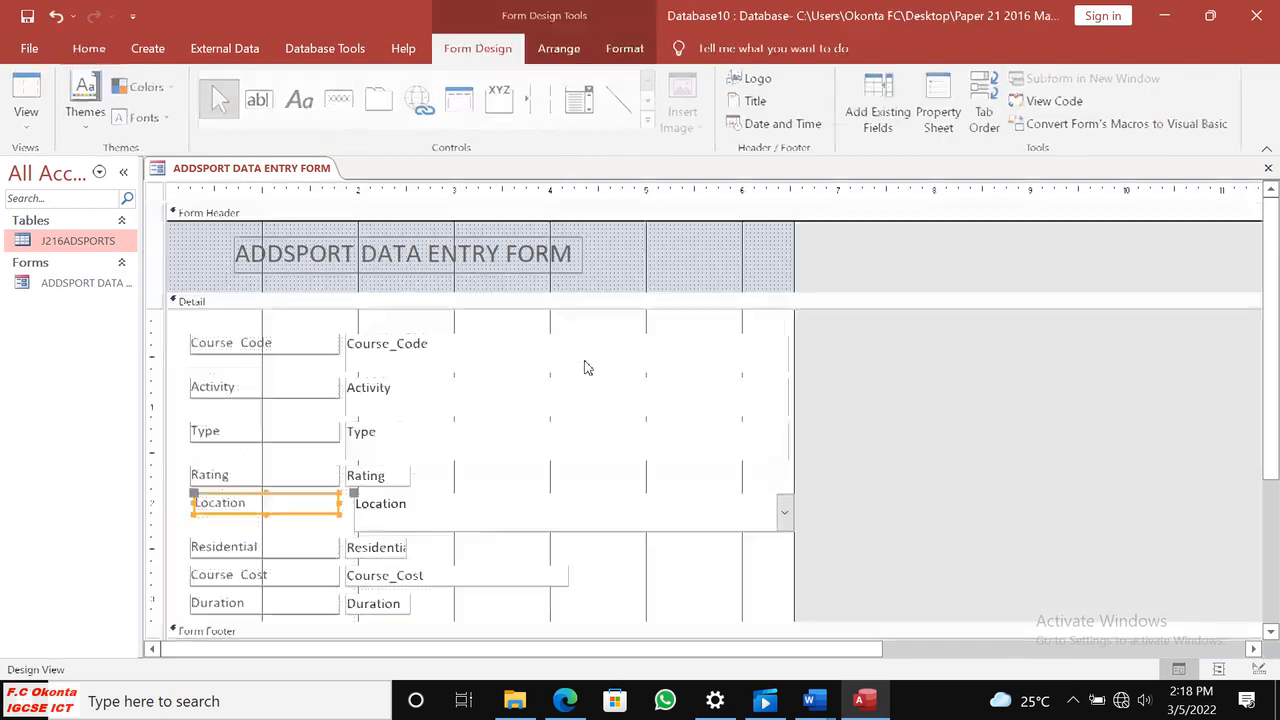
key("alt+Tab")
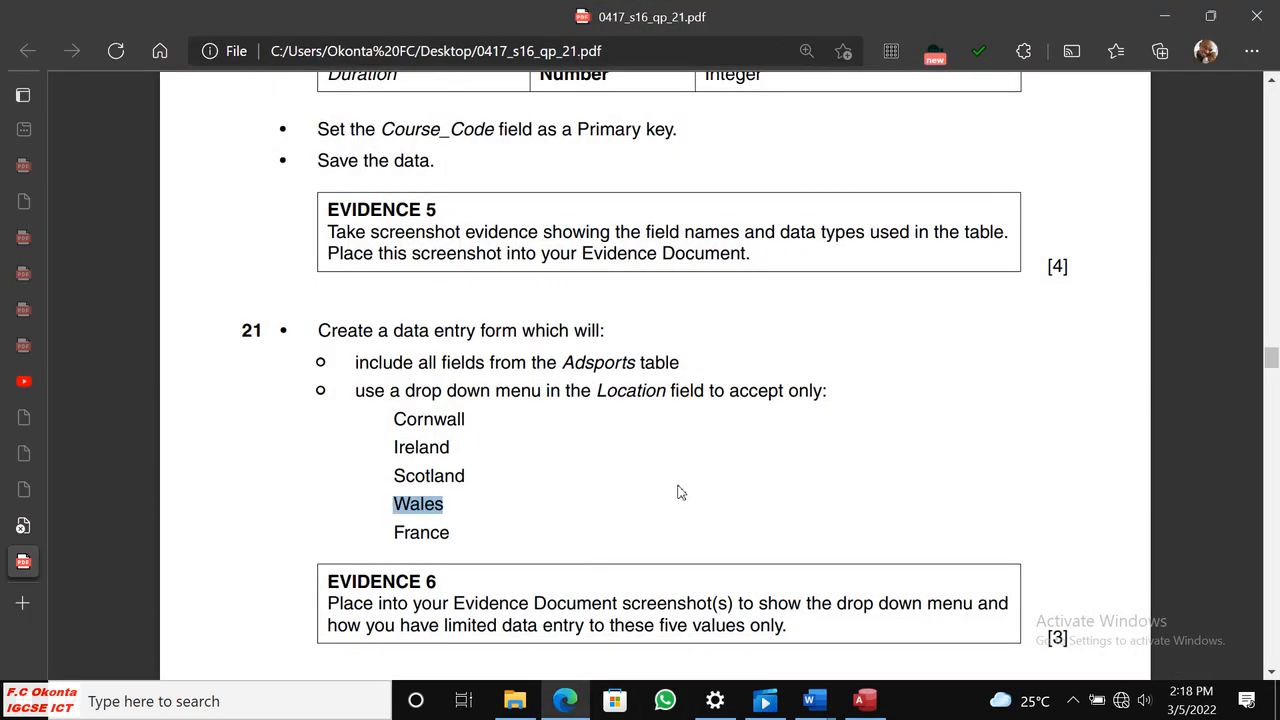
Reread the question 21 form instructions and the Evidence 6 screenshot requirement in the question paper in Edge.
scroll(678, 490, "down", 3)
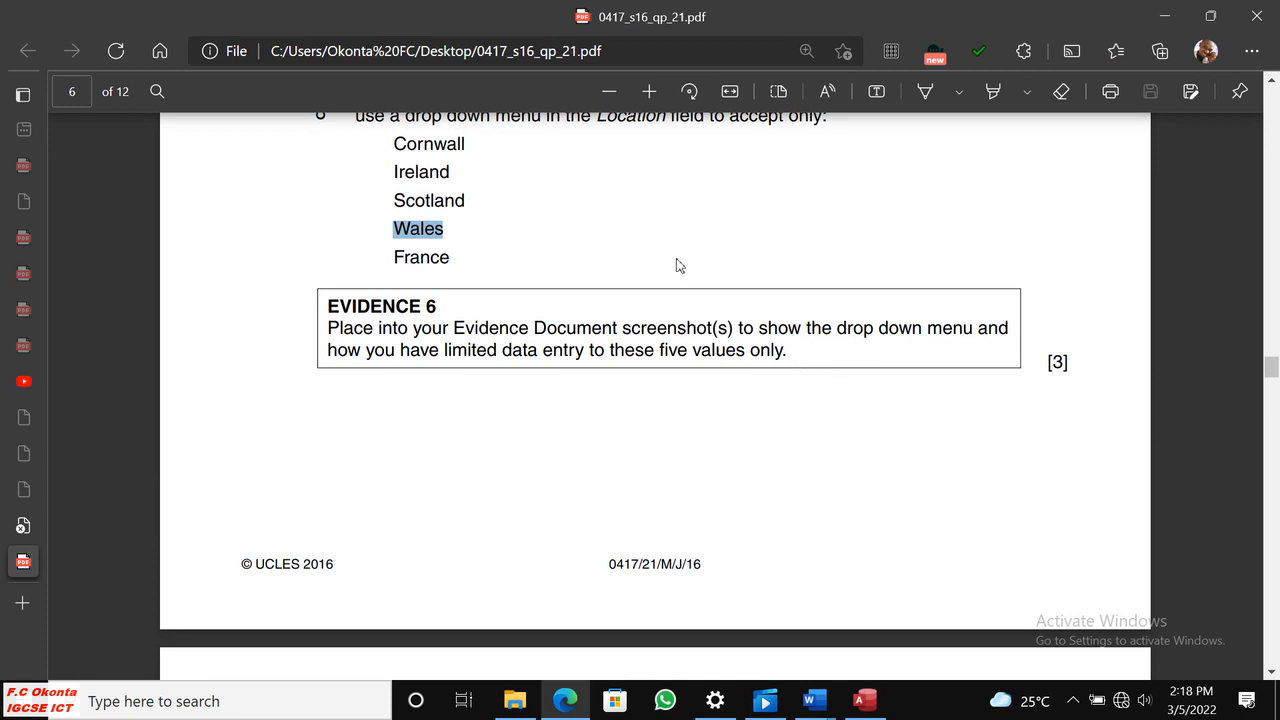
left_click(494, 238)
scroll(650, 285, "up", 1)
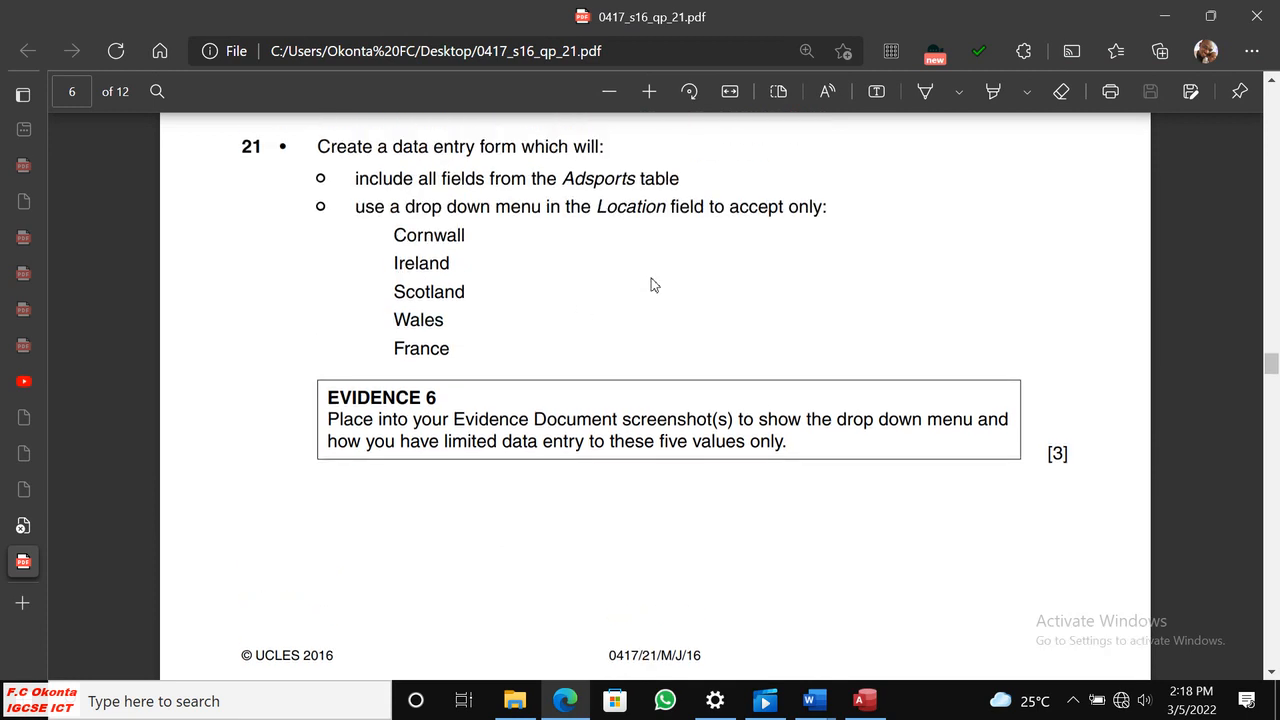
left_click(866, 702)
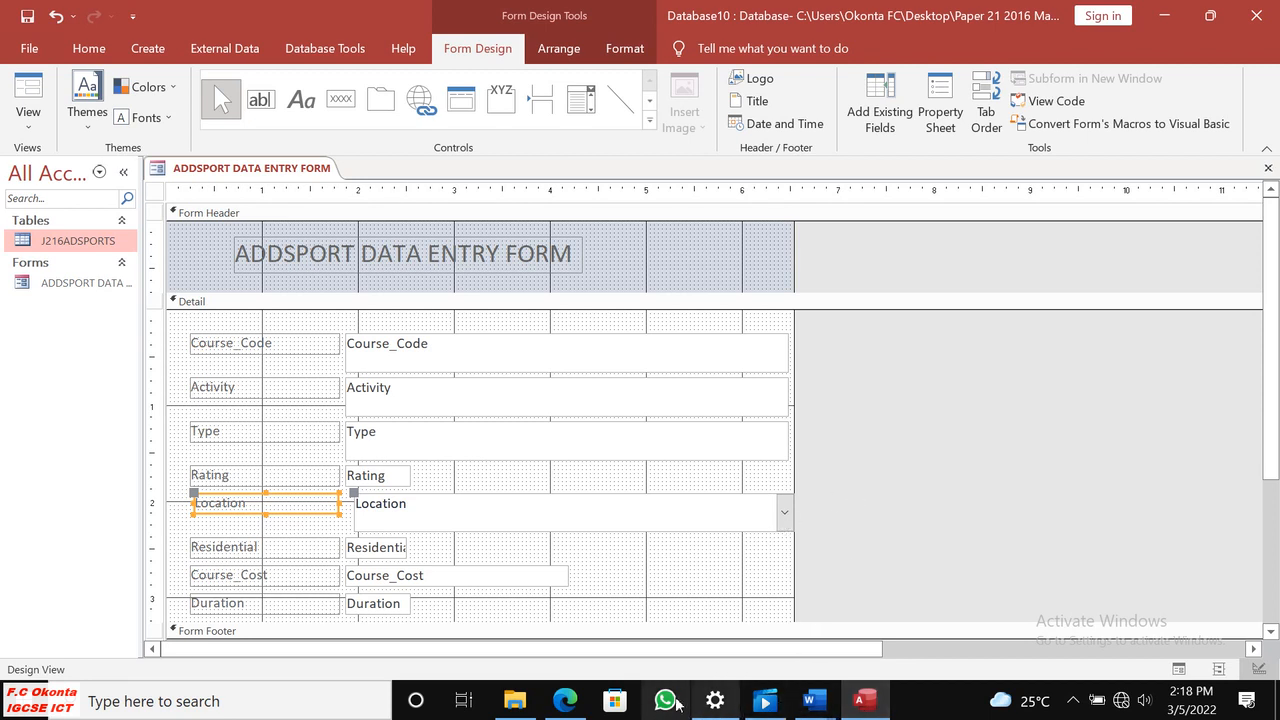
left_click(582, 703)
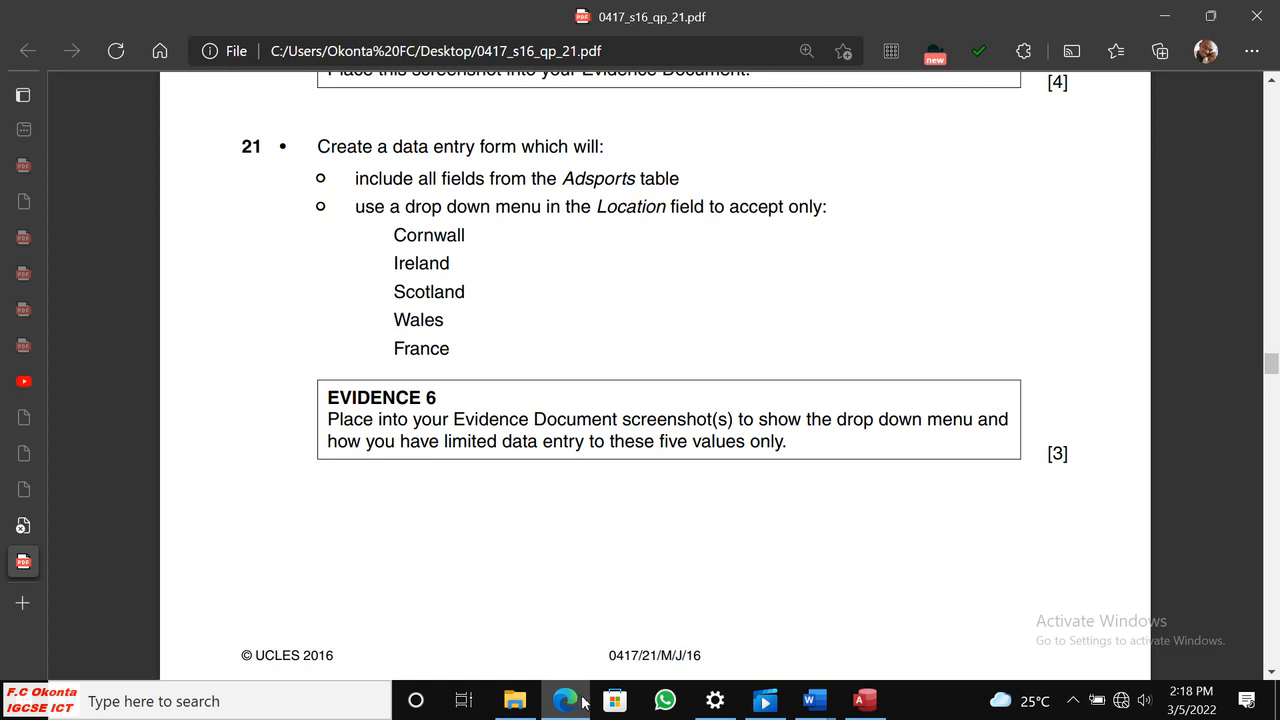
Switch to Access, show the ADDSPORT form in Form View and expand the Location drop-down list.
left_click(860, 700)
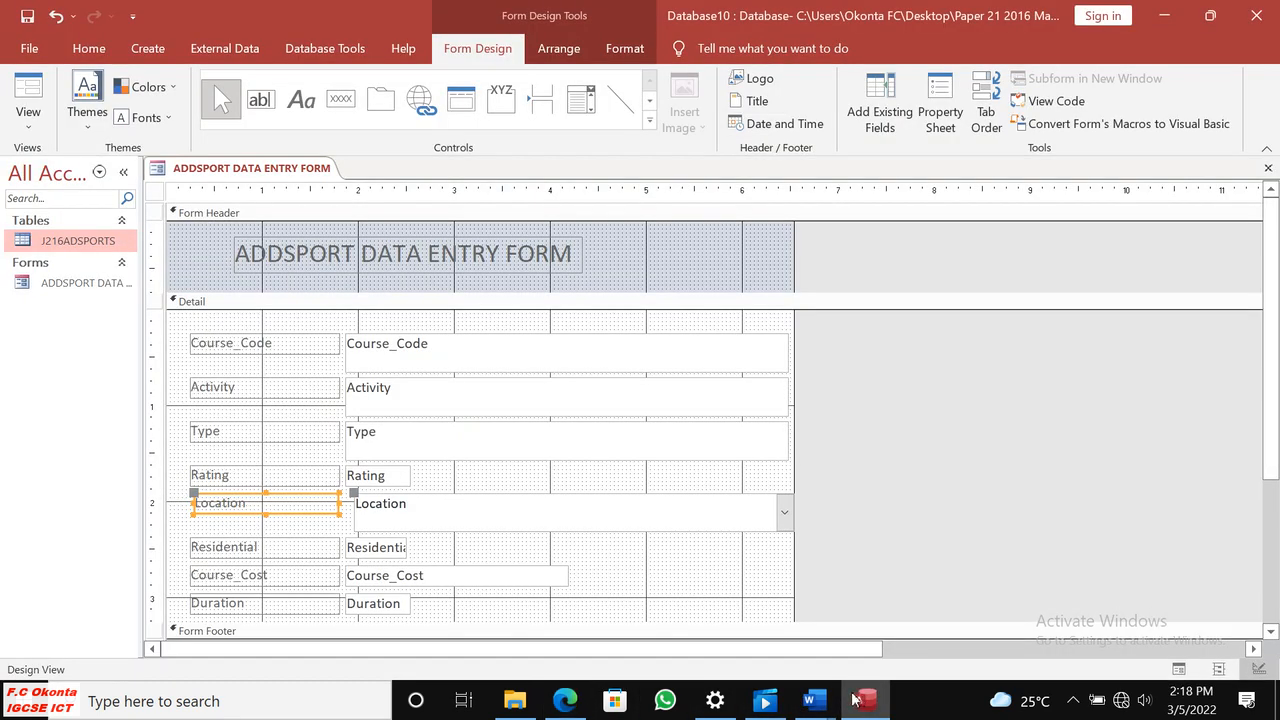
left_click(28, 116)
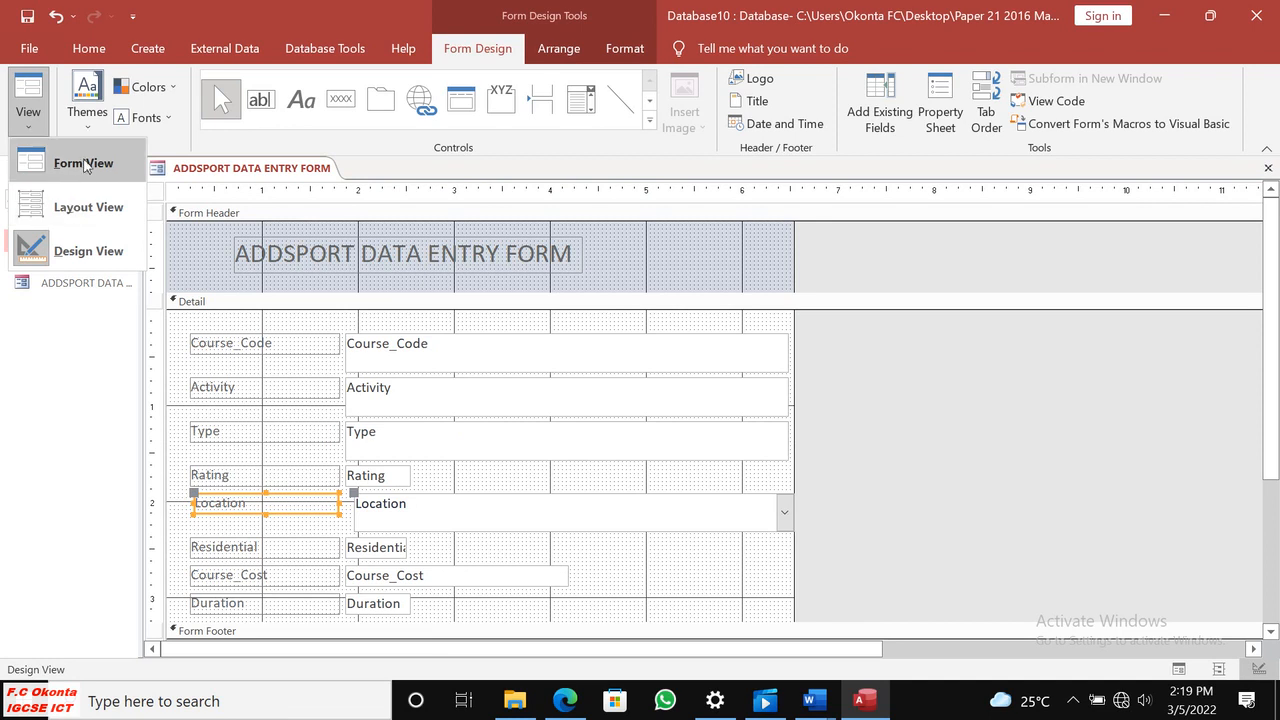
left_click(85, 166)
left_click(780, 458)
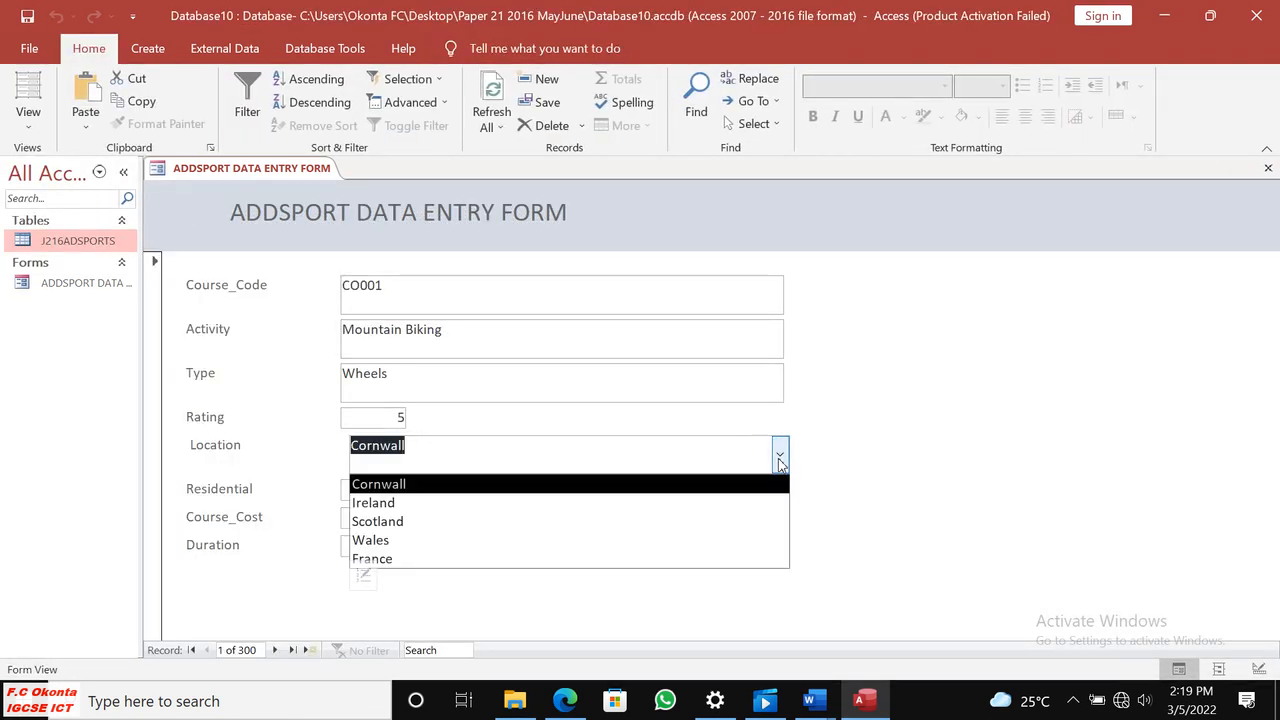
Capture a screen area of about 915 by 292 pixels around the Rating to Duration rows with the open Location list and copy it.
key("Print")
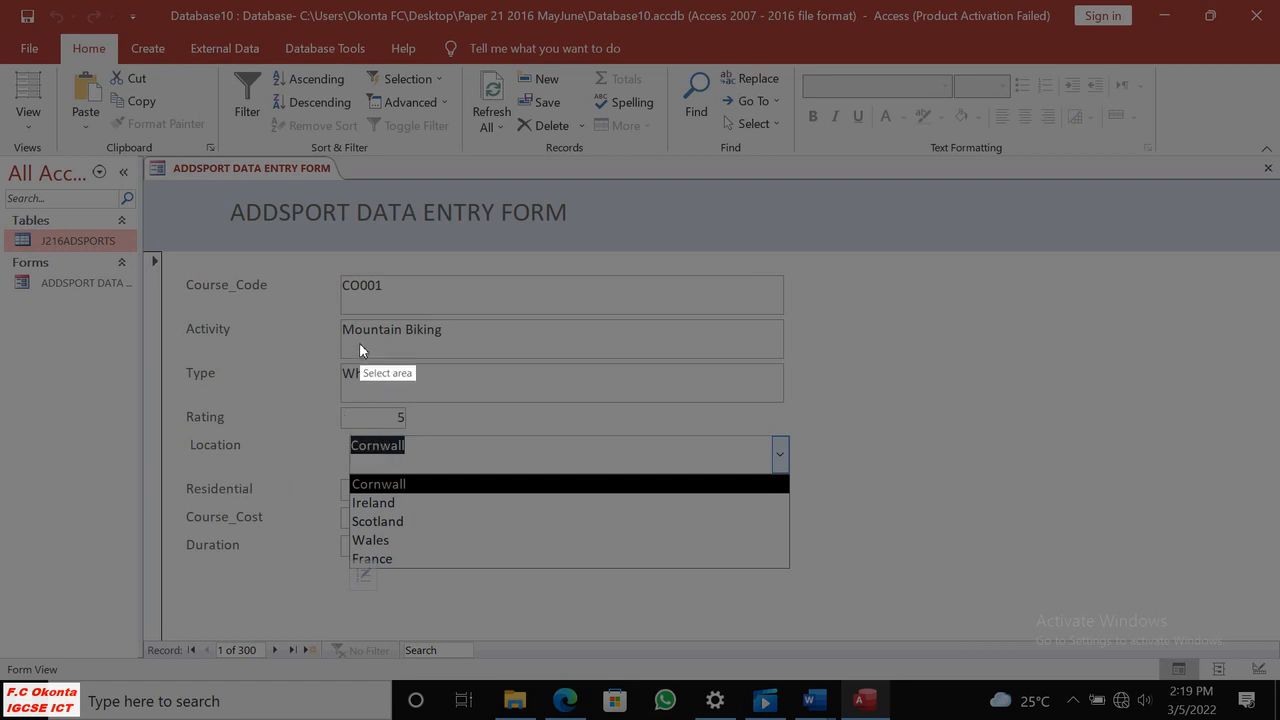
left_click_drag(184, 398, 546, 589)
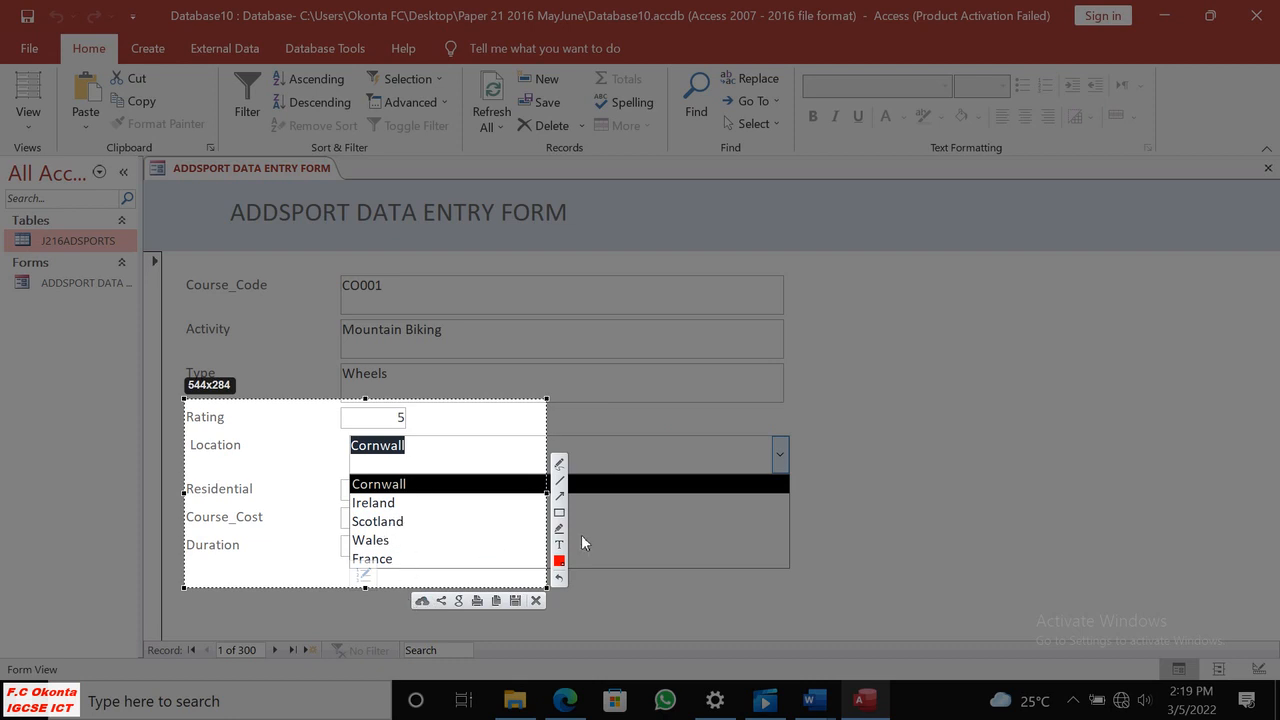
left_click_drag(547, 588, 797, 596)
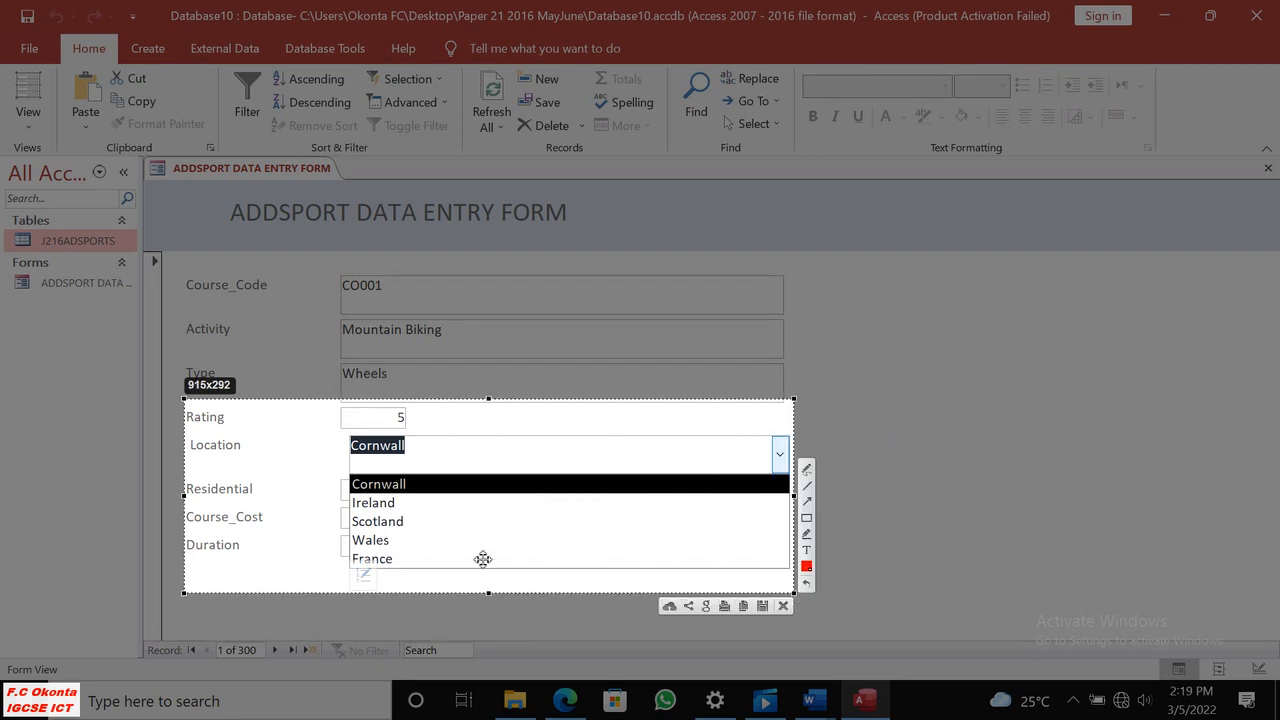
left_click(742, 605)
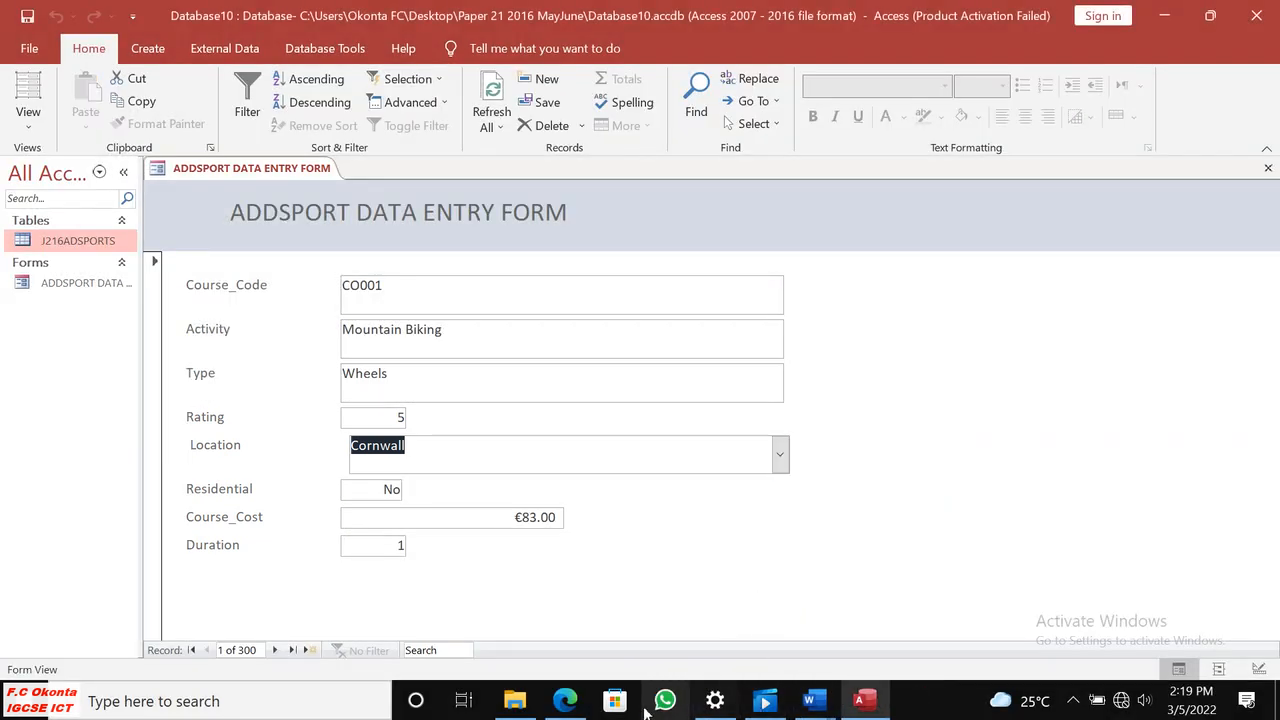
Switch to J216EVIDENCE0001.docx in Word and paste the drop-down screenshot beneath the Step 21 EVIDENCE 6 line.
left_click(572, 706)
left_click(572, 706)
mouse_move(812, 706)
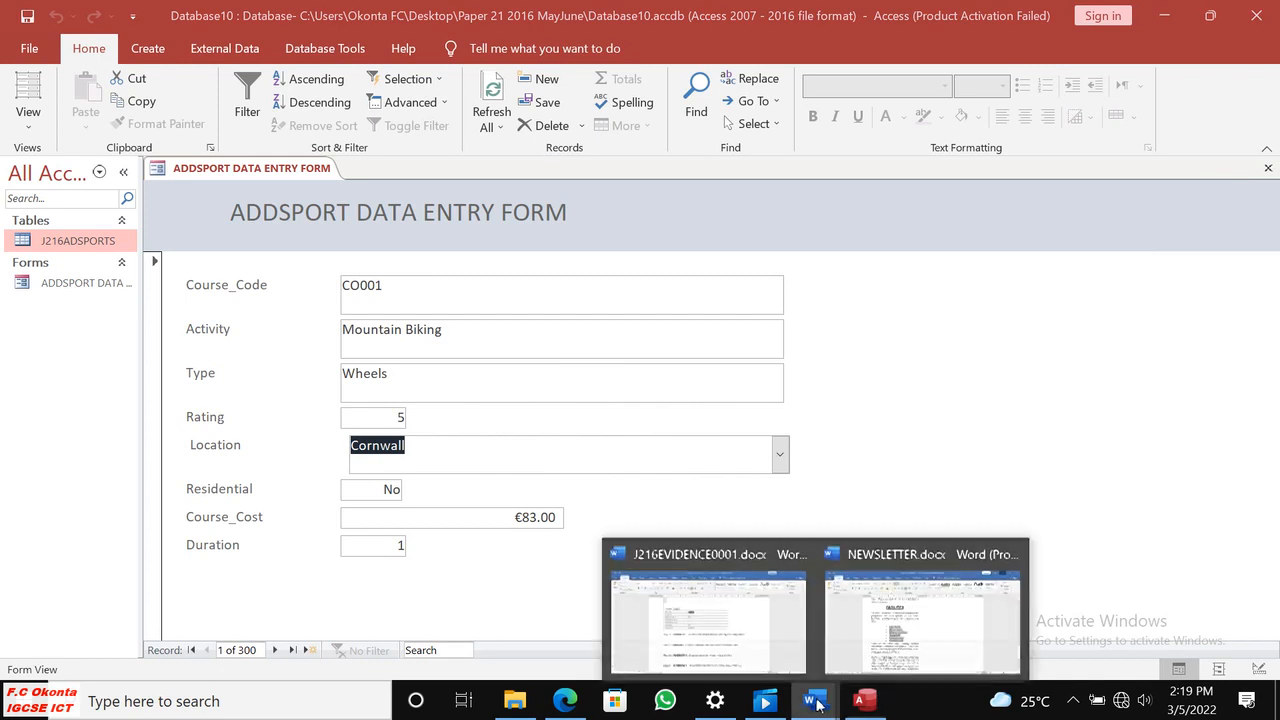
left_click(733, 648)
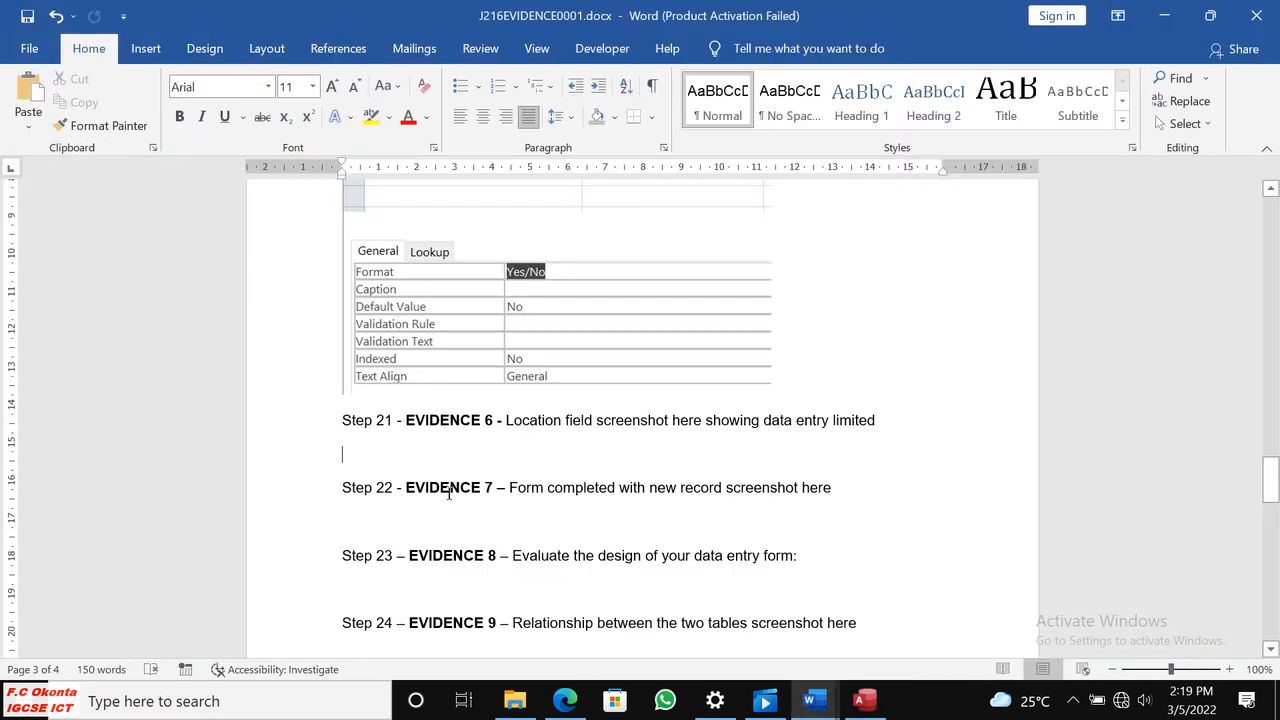
key("ctrl+v")
Shrink the pasted drop-down screenshot to about four fifths of its size and add an empty line after it.
left_click(545, 523)
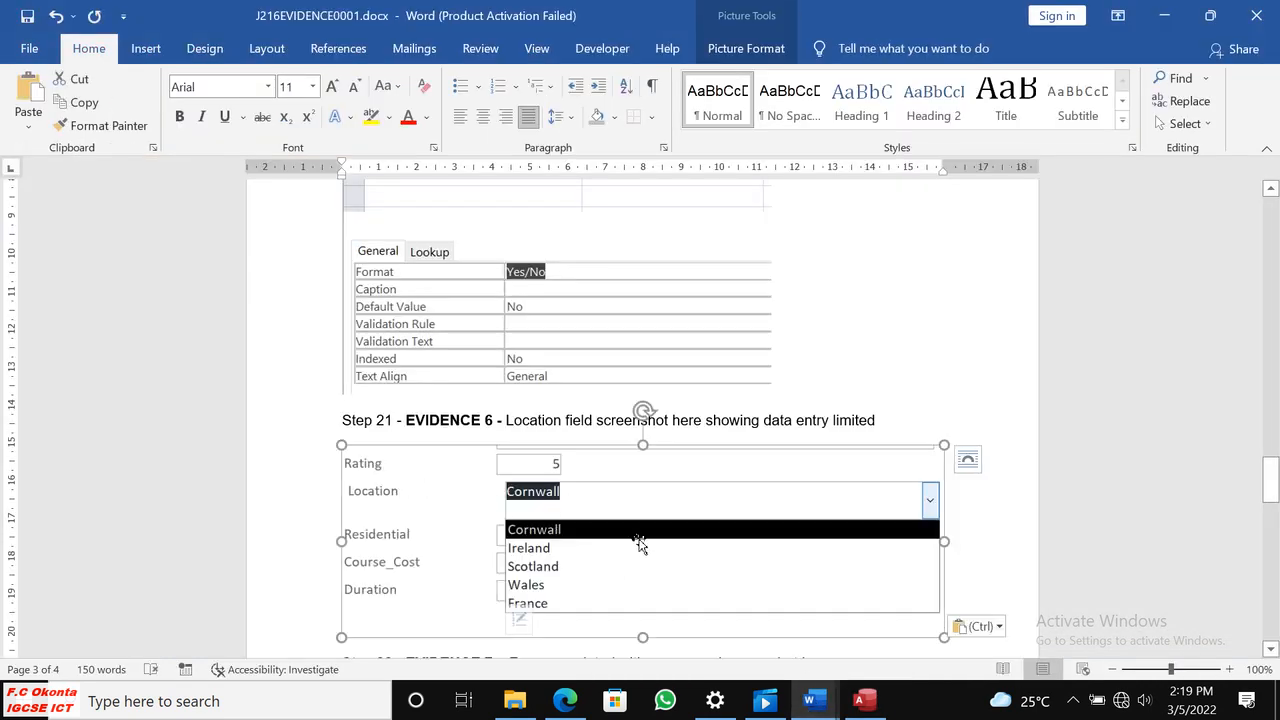
scroll(737, 562, "down", 3)
left_click_drag(944, 494, 827, 446)
left_click(827, 448)
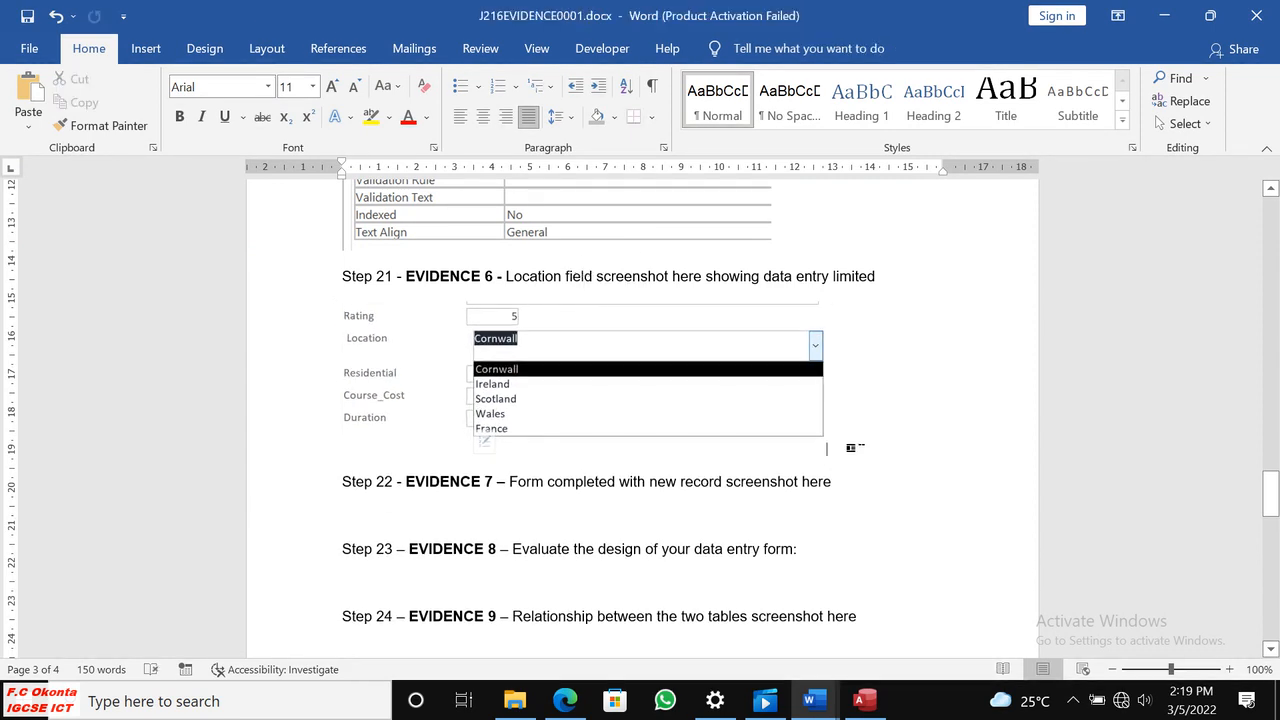
key("Return")
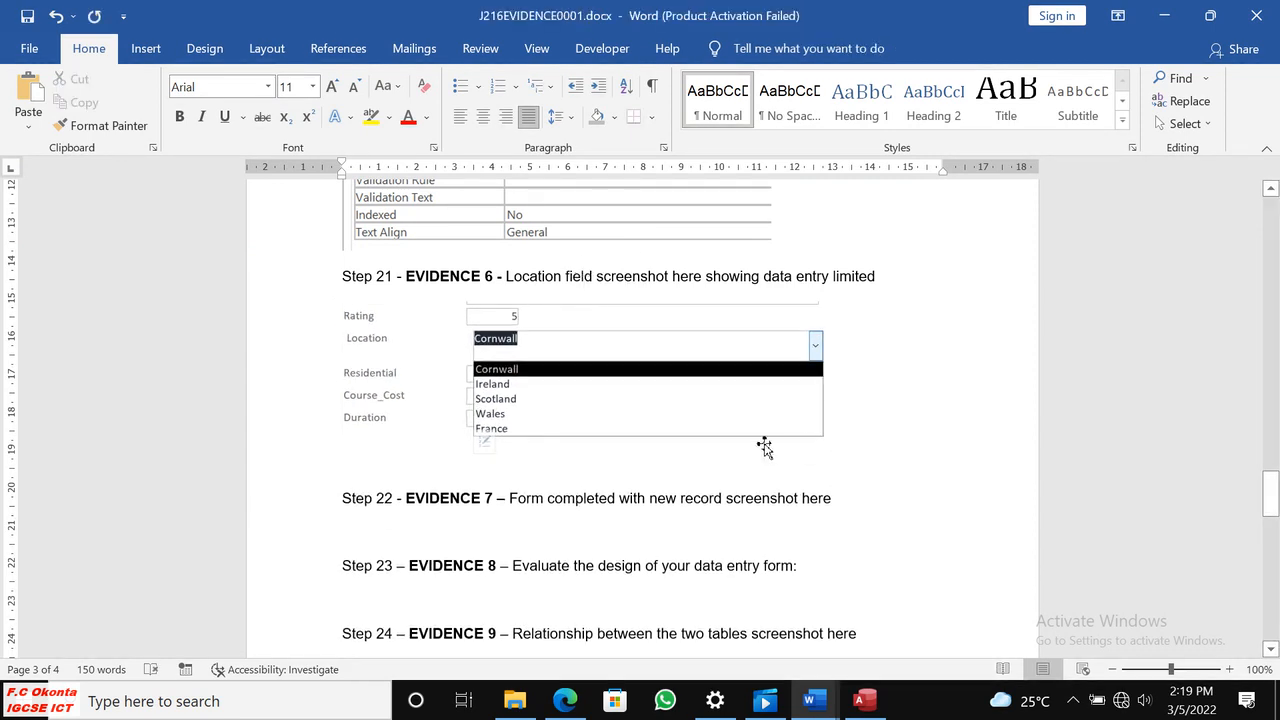
Recheck the Evidence 6 requirement in Edge and return the form to Design View in Access.
left_click(566, 698)
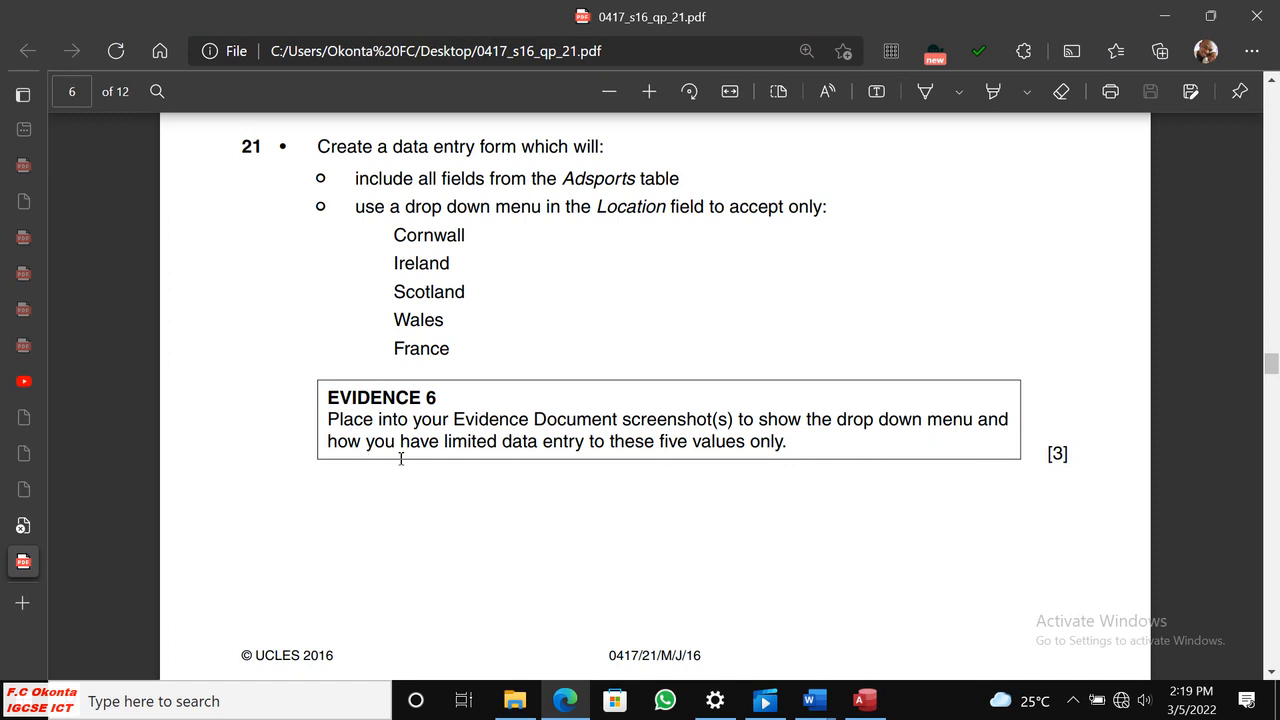
left_click(864, 700)
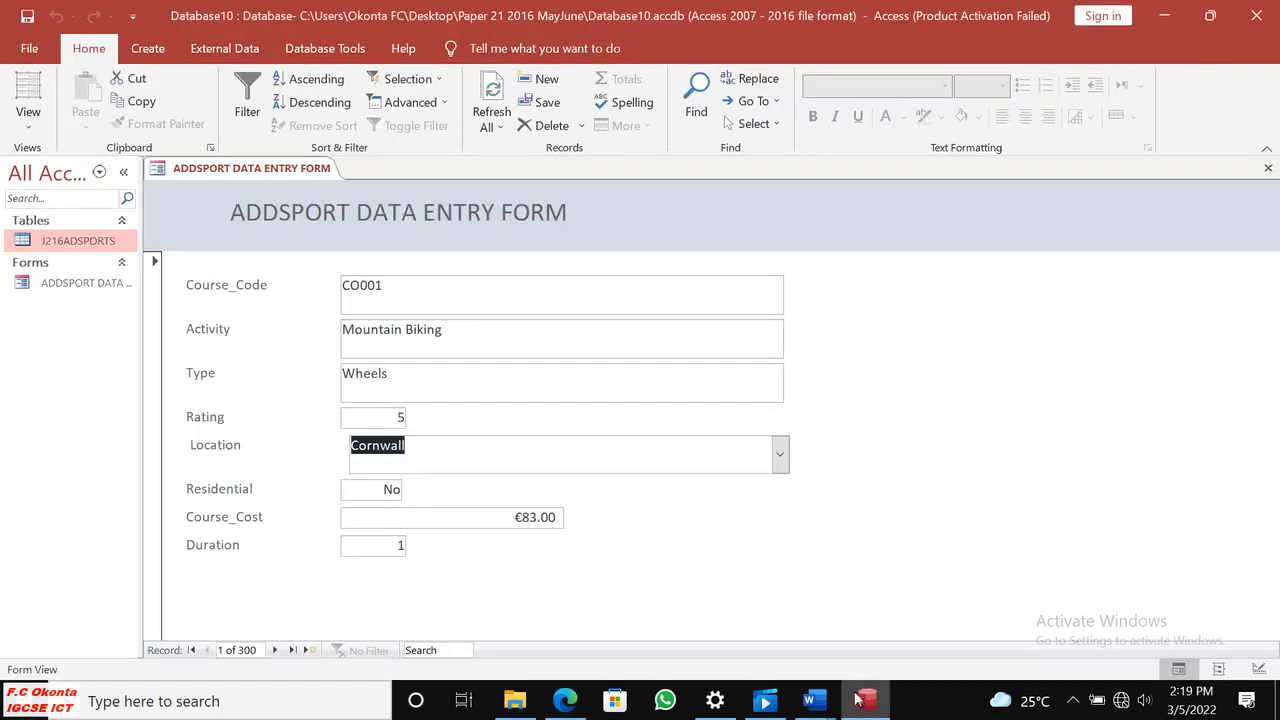
left_click(30, 120)
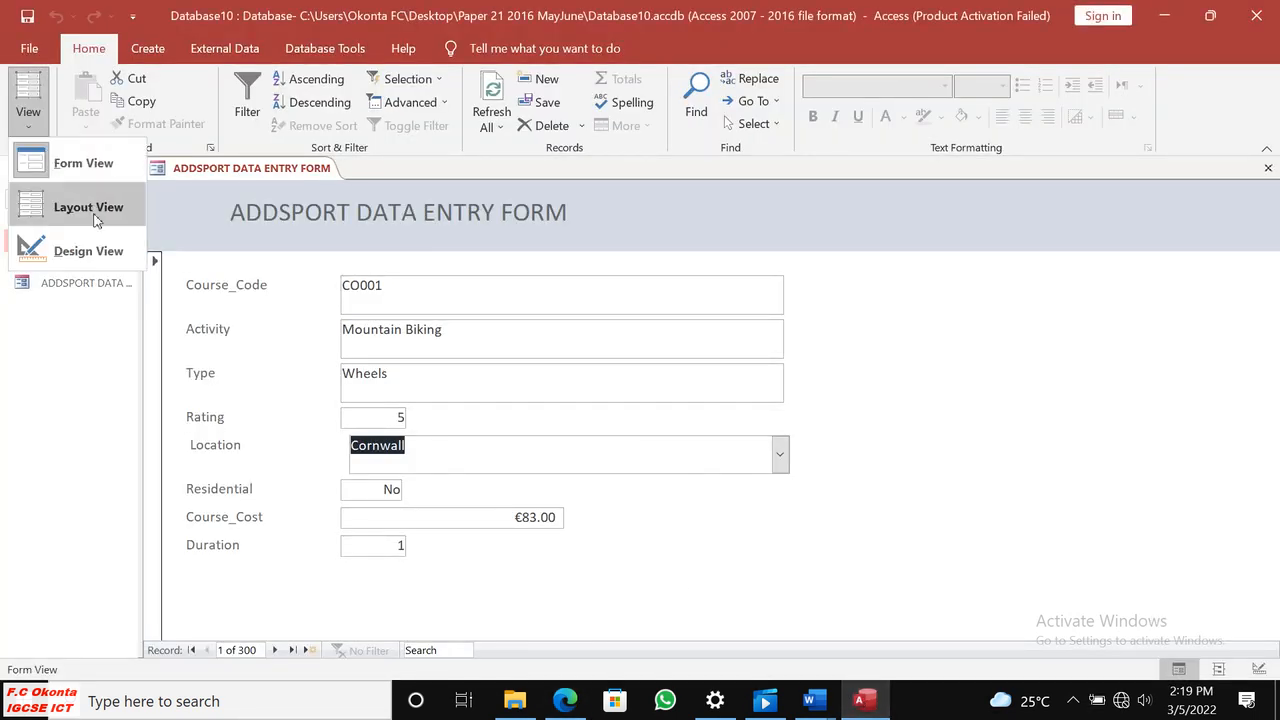
left_click(60, 250)
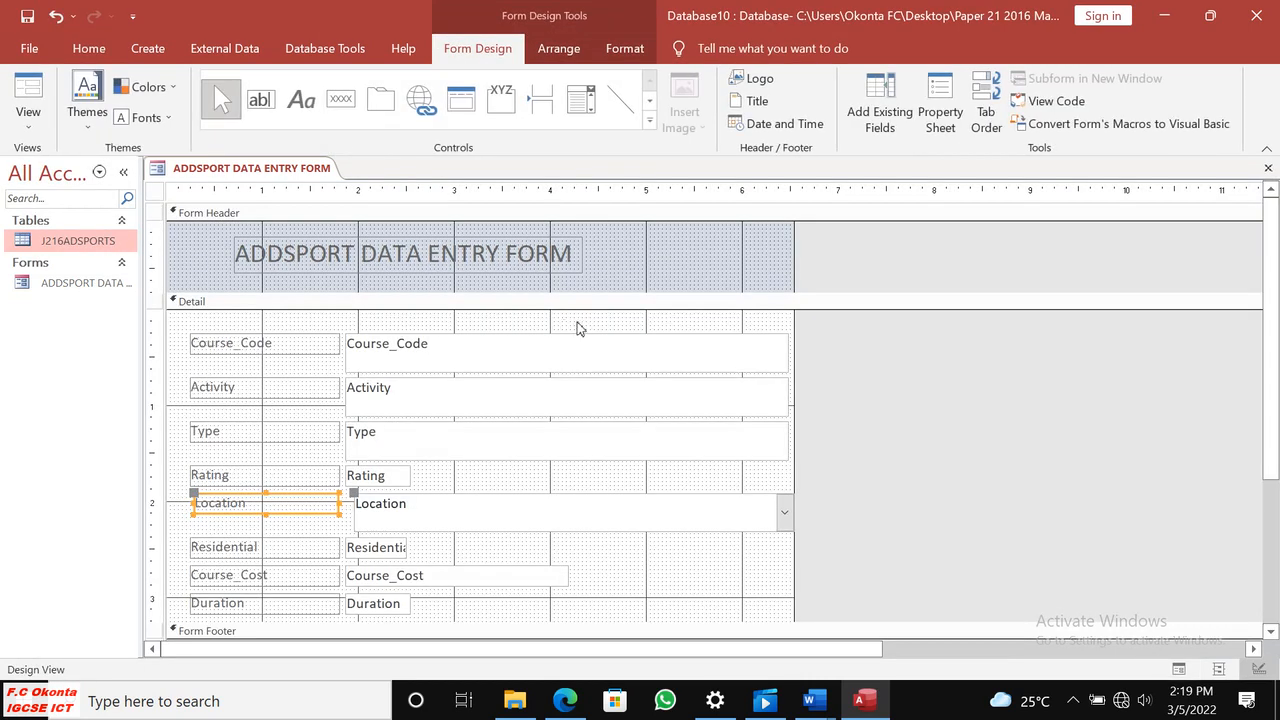
Examine the Location label's format, data, event and other properties in the Property Sheet, and close the sheet.
scroll(1038, 464, "down", 2)
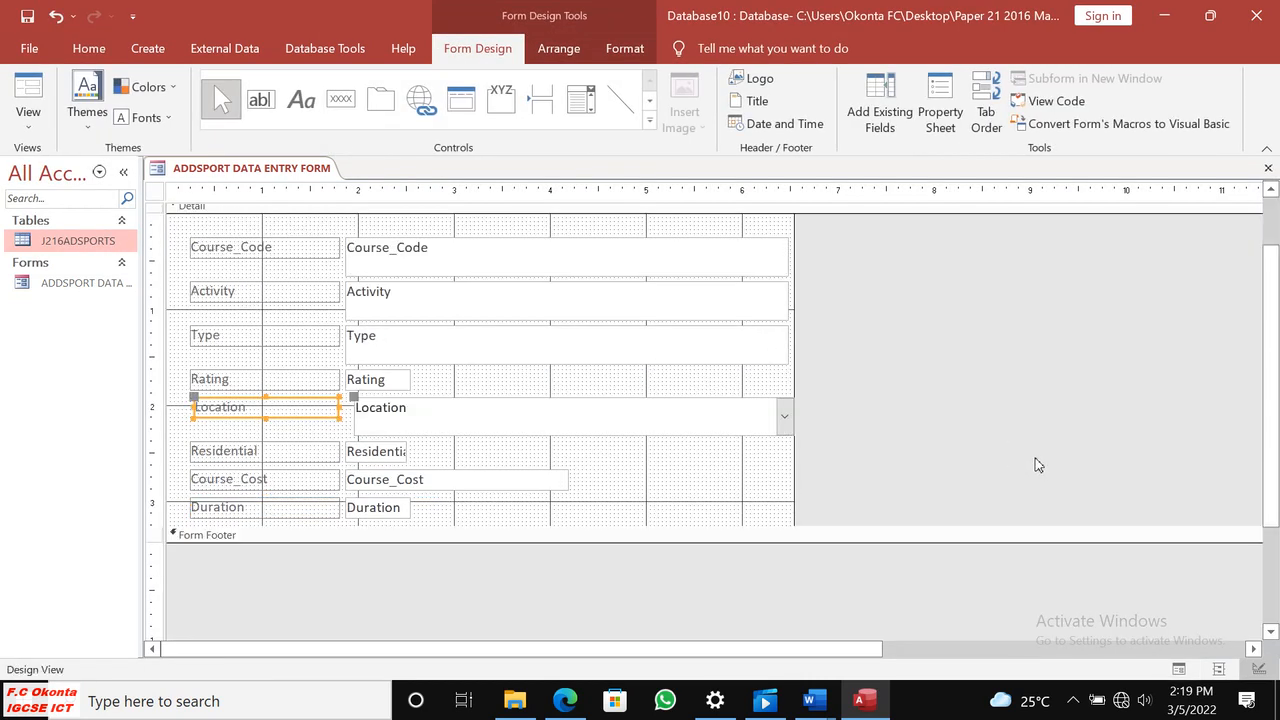
right_click(302, 418)
left_click(364, 668)
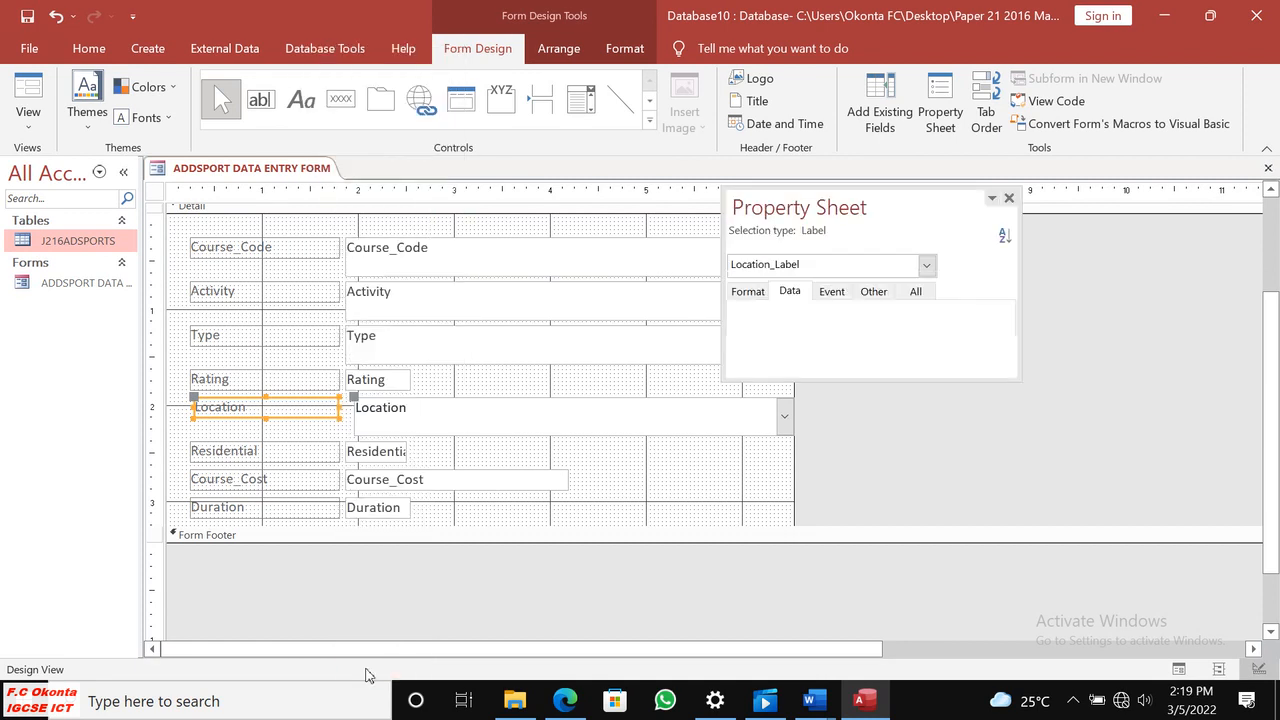
left_click(747, 291)
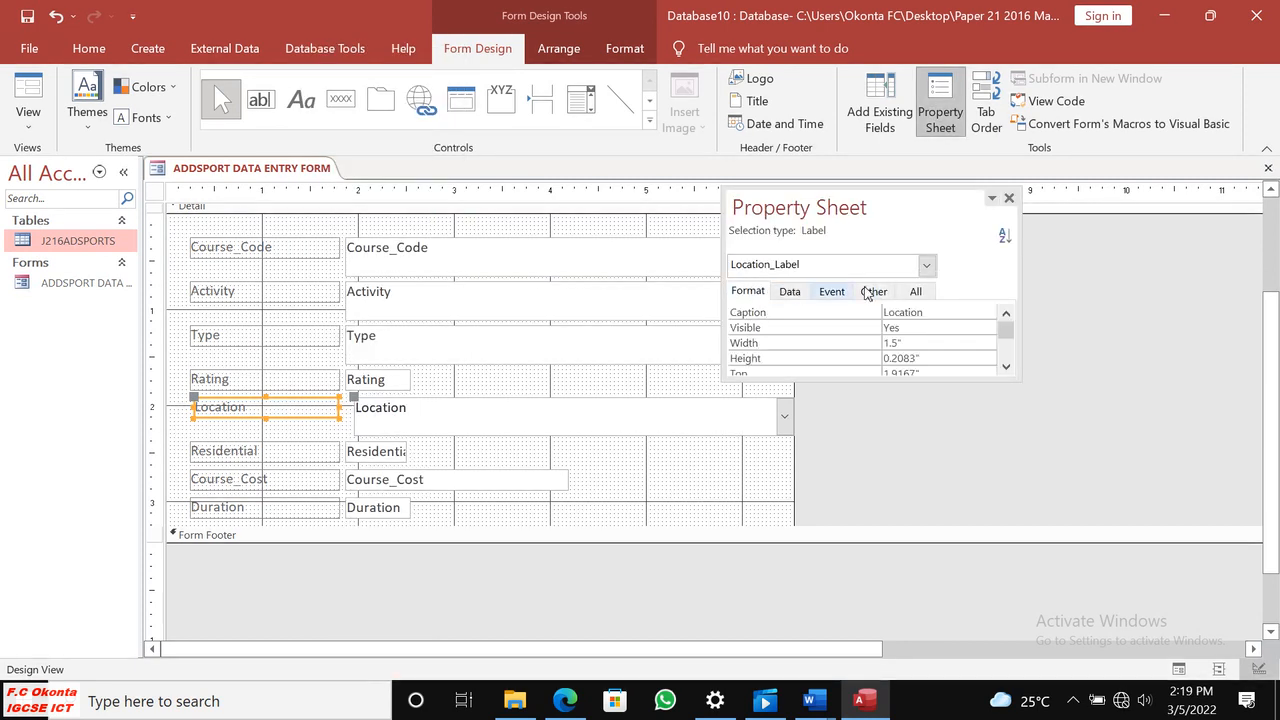
left_click(926, 265)
left_click(928, 266)
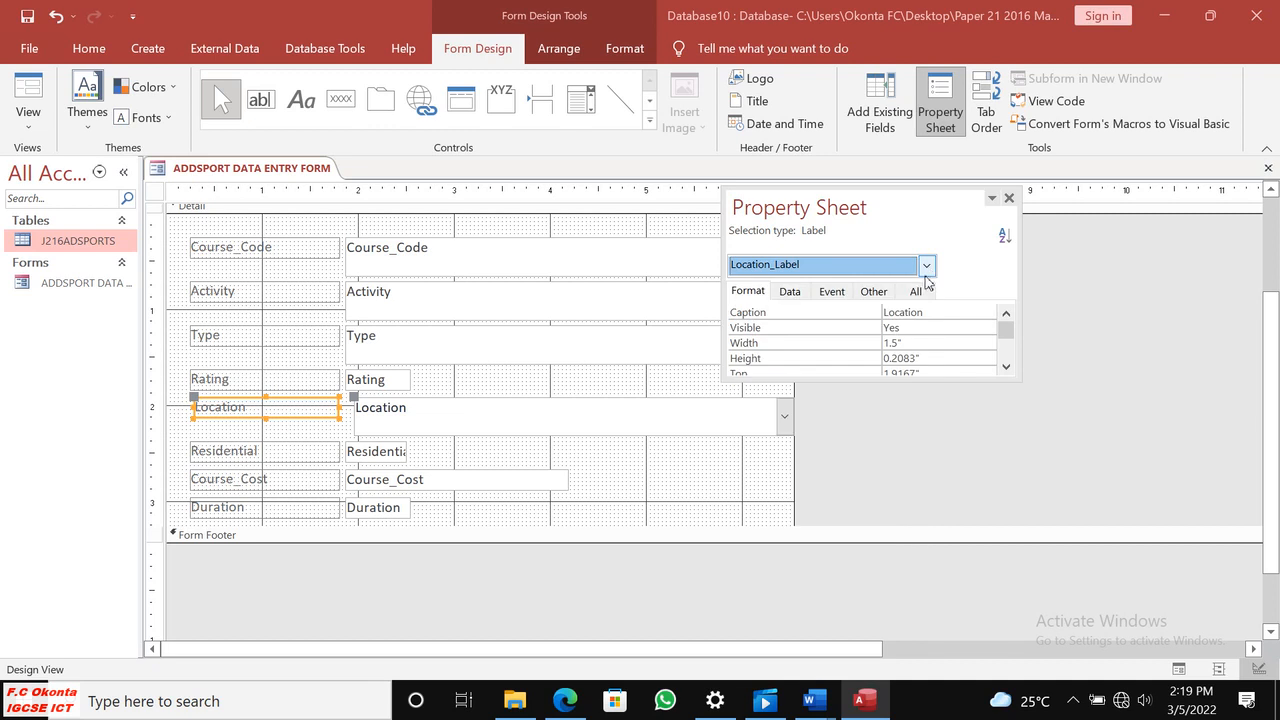
left_click(793, 293)
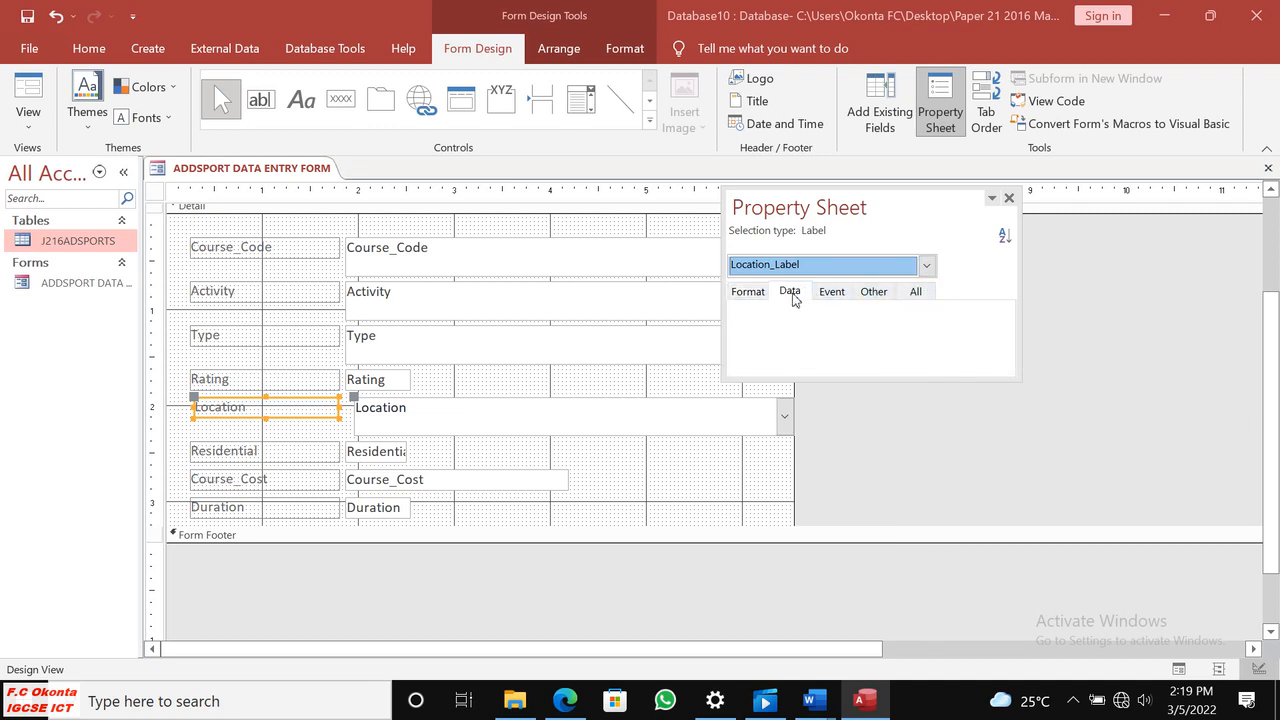
left_click(830, 293)
left_click(868, 293)
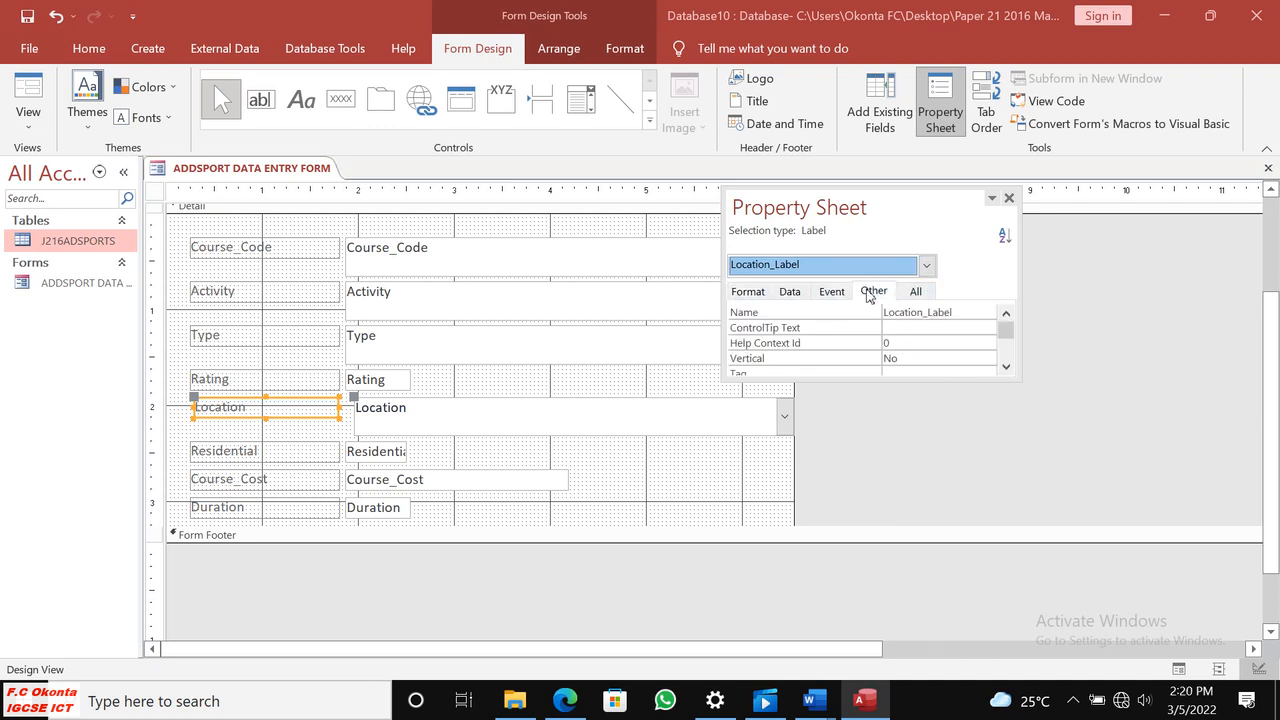
left_click(748, 293)
left_click(914, 296)
left_click(926, 264)
left_click(926, 264)
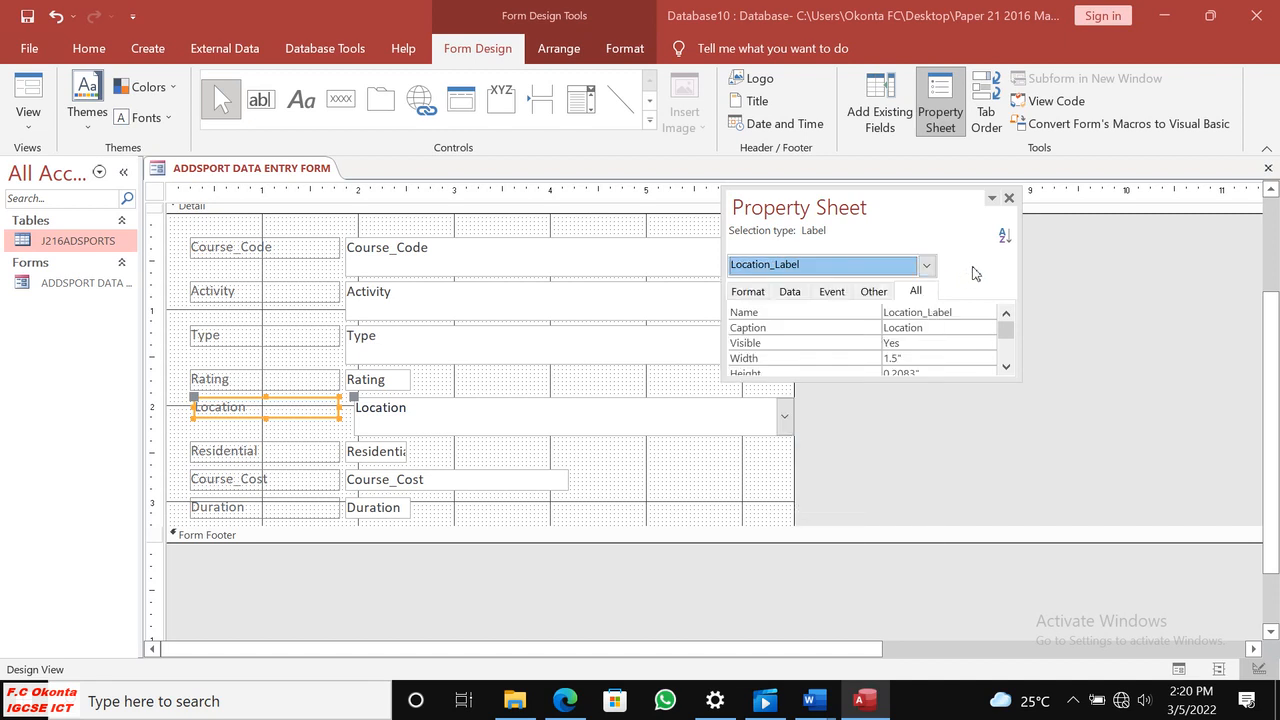
left_click(1009, 199)
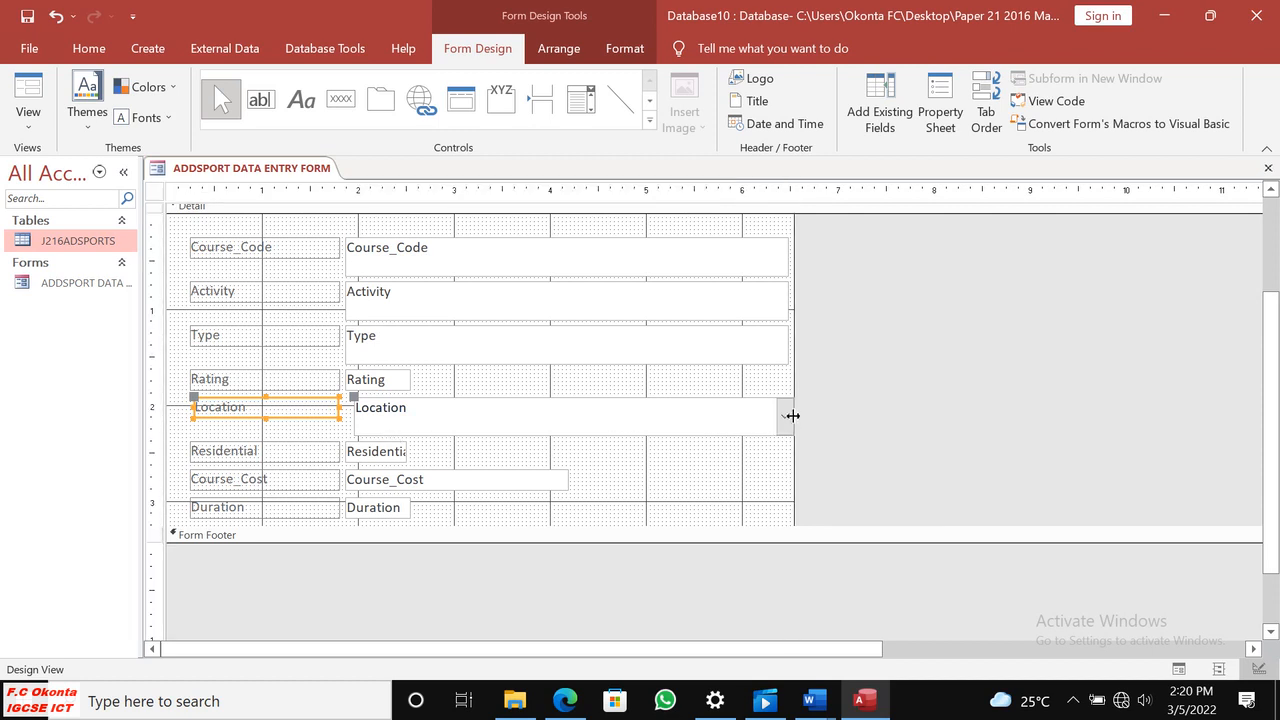
Open the list items of the Location combo box for editing and move the dialog clear of the form fields.
left_click(783, 424)
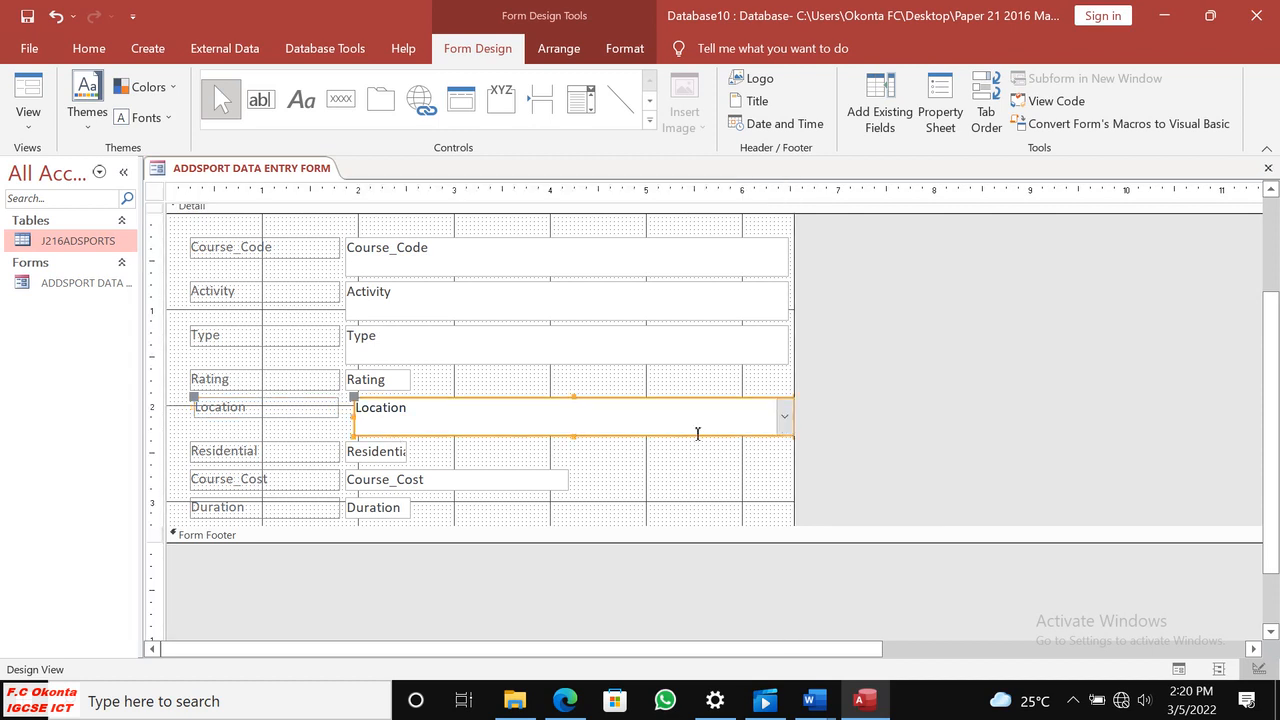
right_click(603, 440)
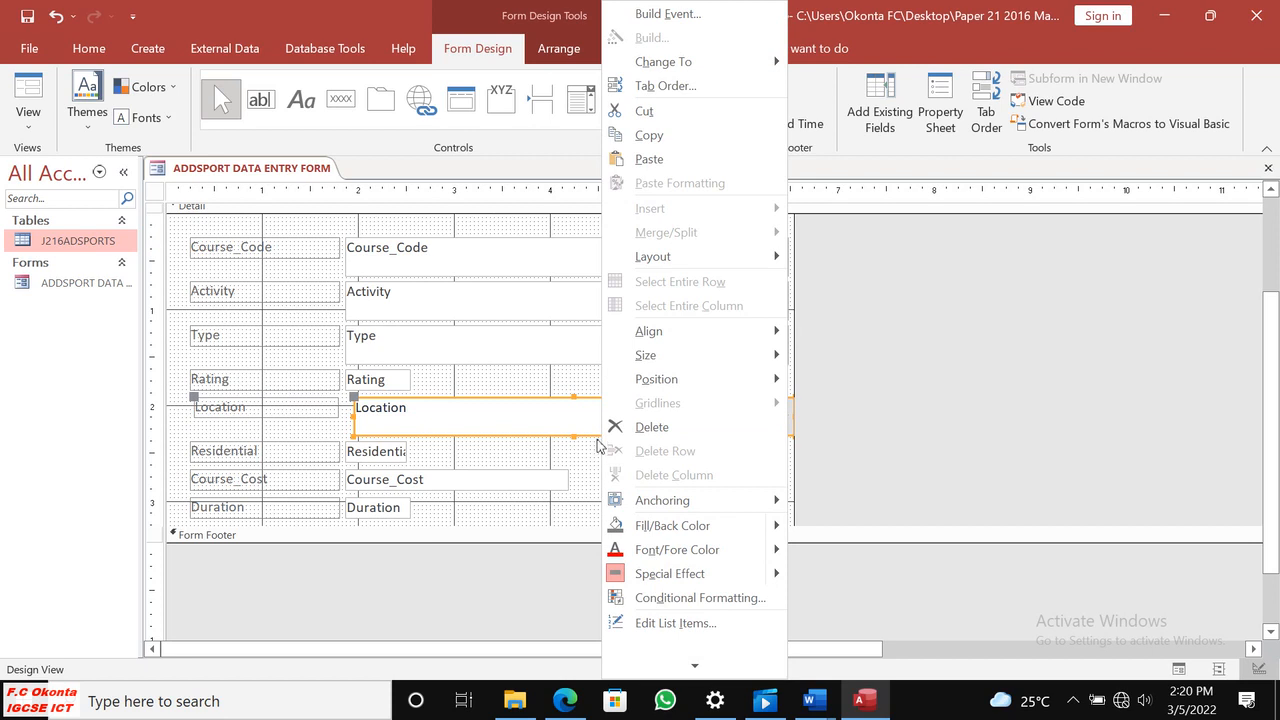
left_click(675, 622)
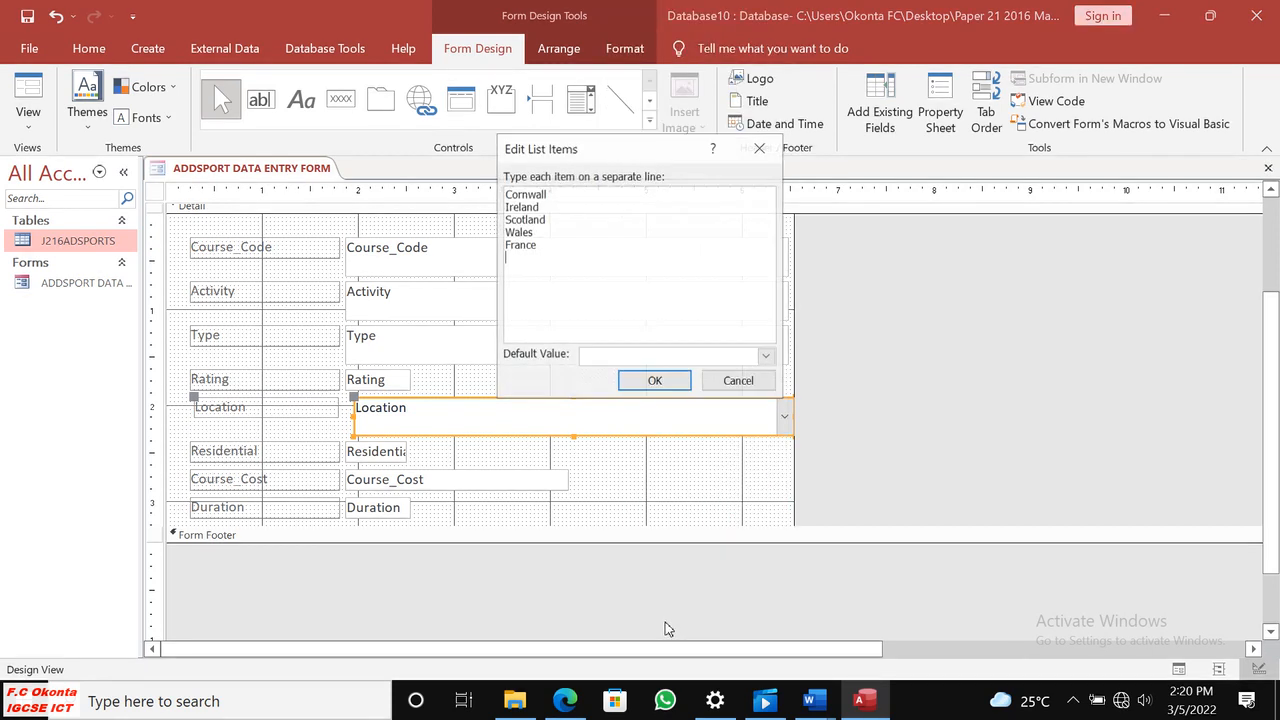
left_click_drag(602, 153, 897, 316)
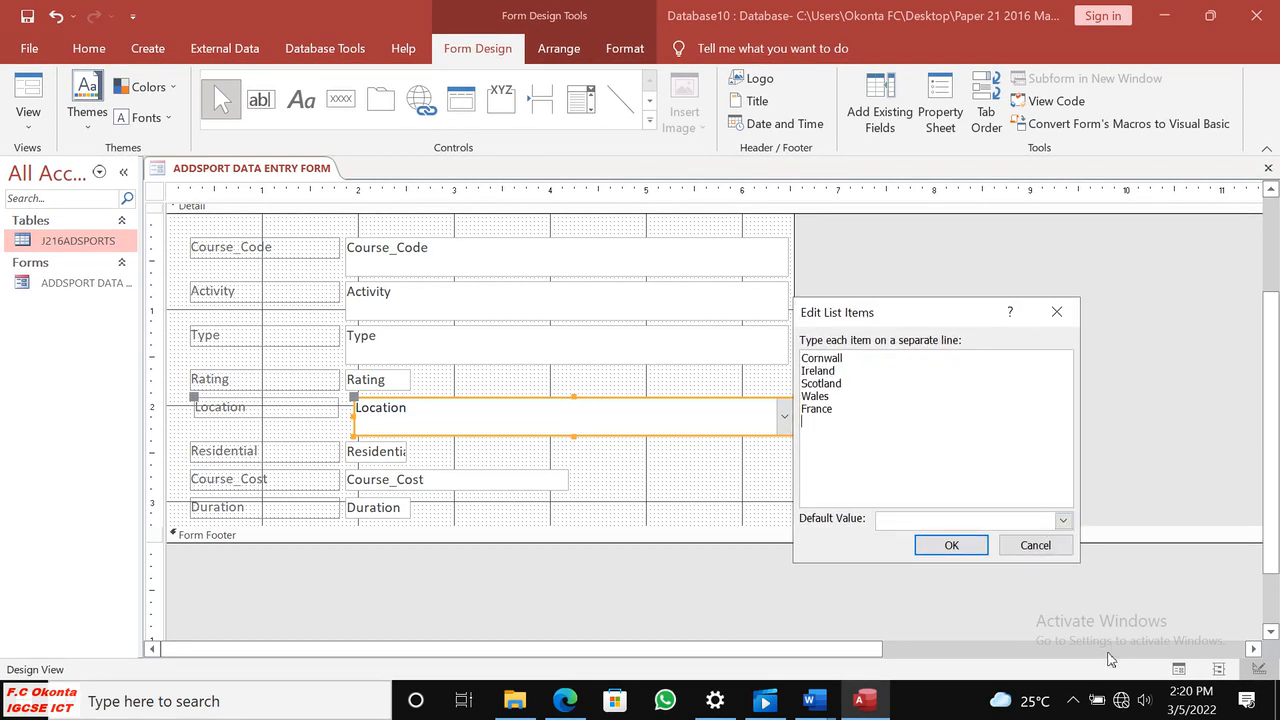
Capture the Edit List Items dialog as an area of about 441 by 401 pixels, copy it and accept the dialog.
left_click(1073, 700)
left_click(1089, 630)
mouse_move(788, 296)
left_mouse_down()
mouse_move(1109, 423)
mouse_move(1095, 569)
mouse_move(1081, 564)
left_mouse_up()
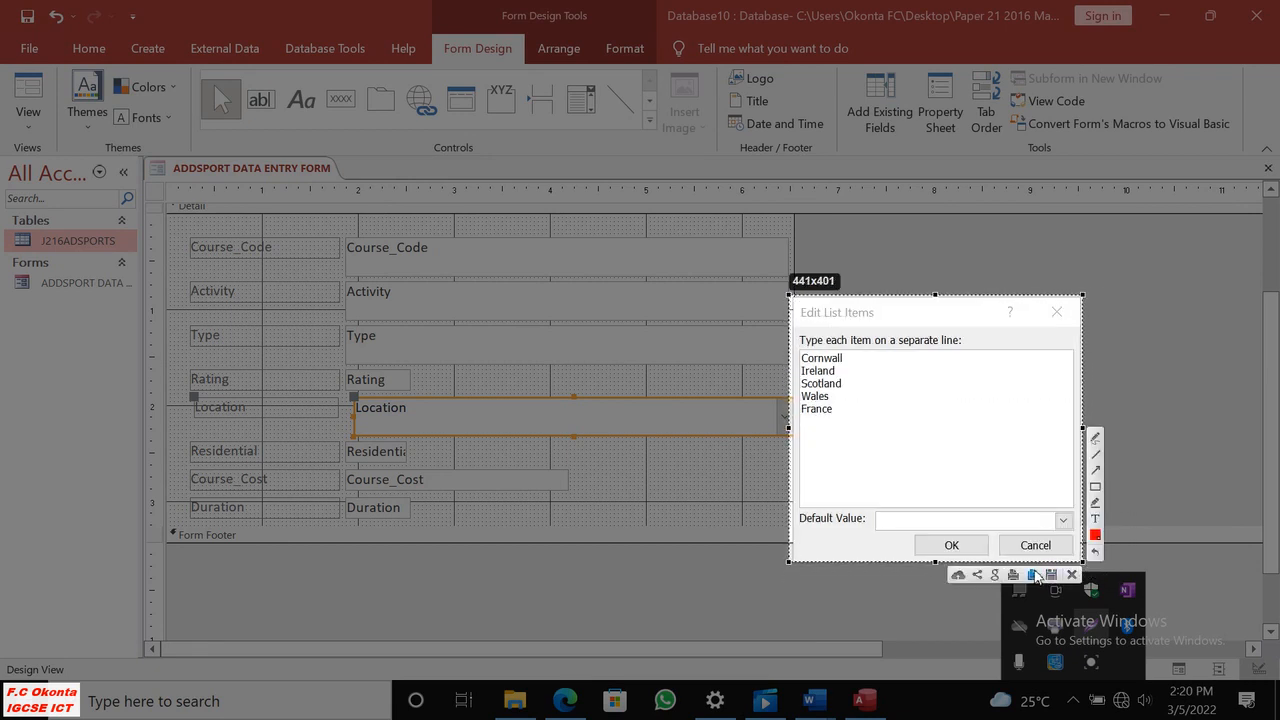
left_click(1036, 577)
left_click(951, 545)
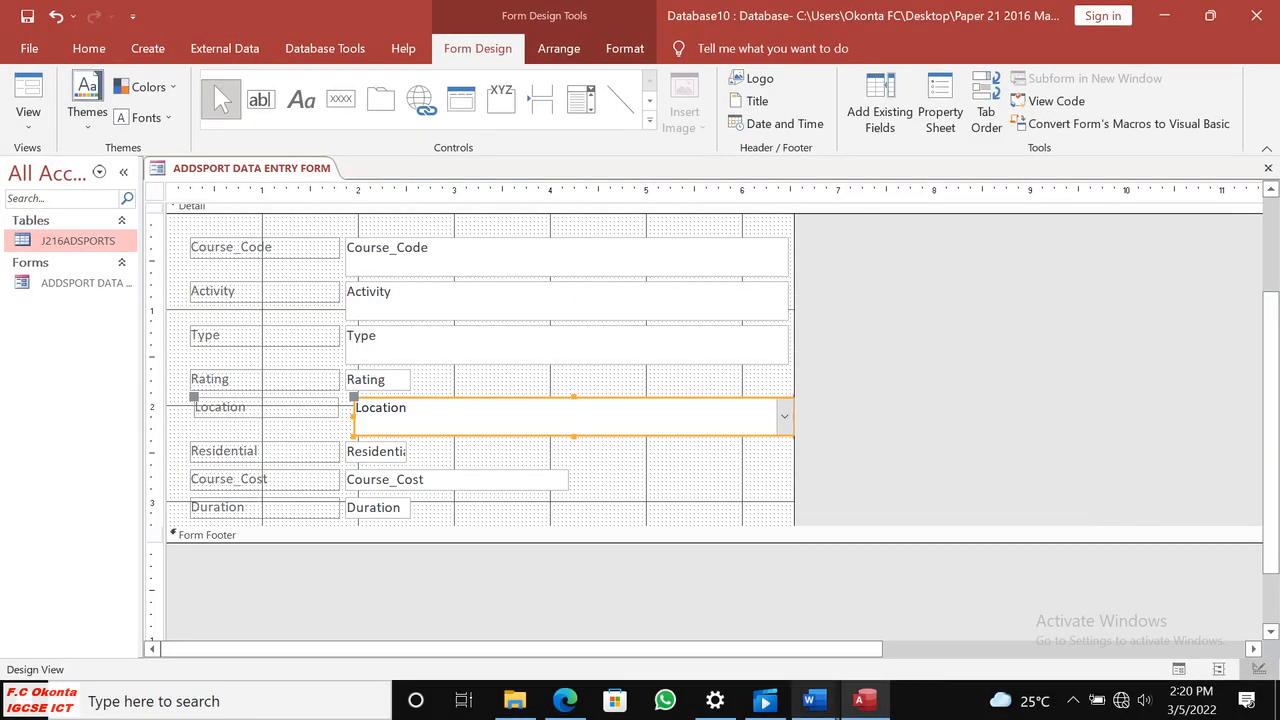
Switch to the J216EVIDENCE0001 document in Word, paste the Edit List Items screenshot for Evidence 6 and shrink it to about 6.86 by 7.55 cm.
mouse_move(813, 700)
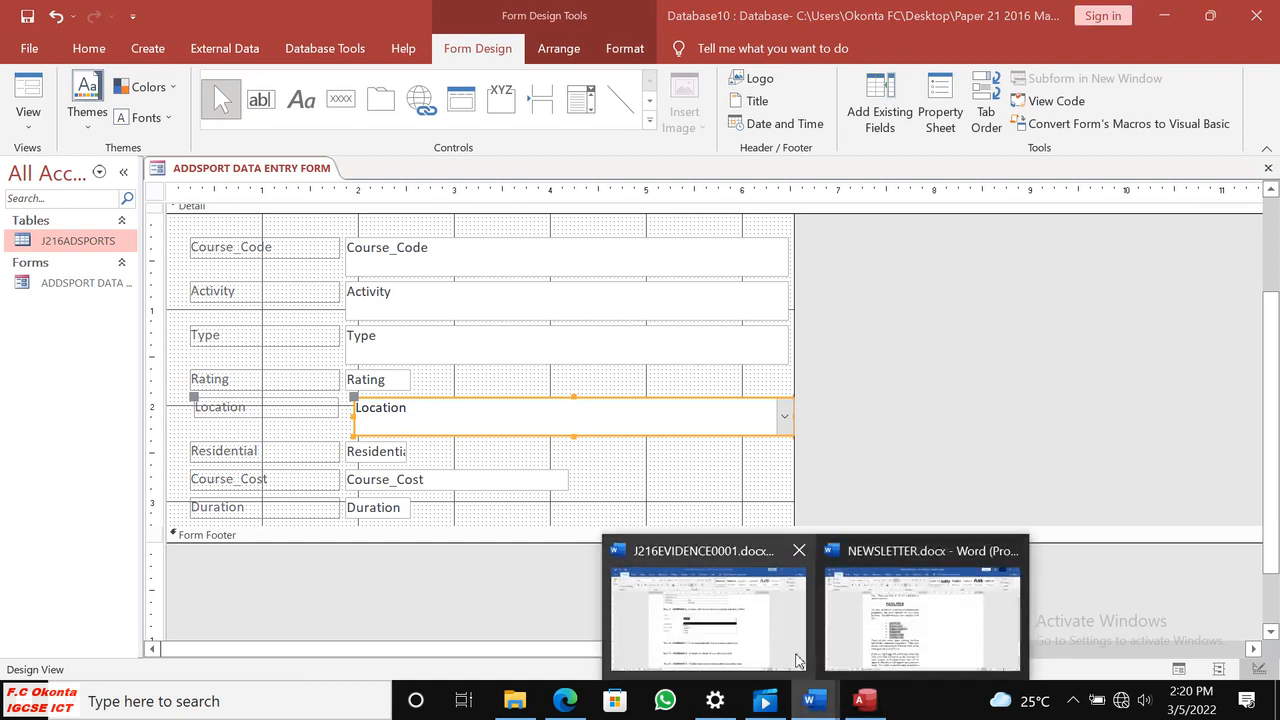
left_click(716, 655)
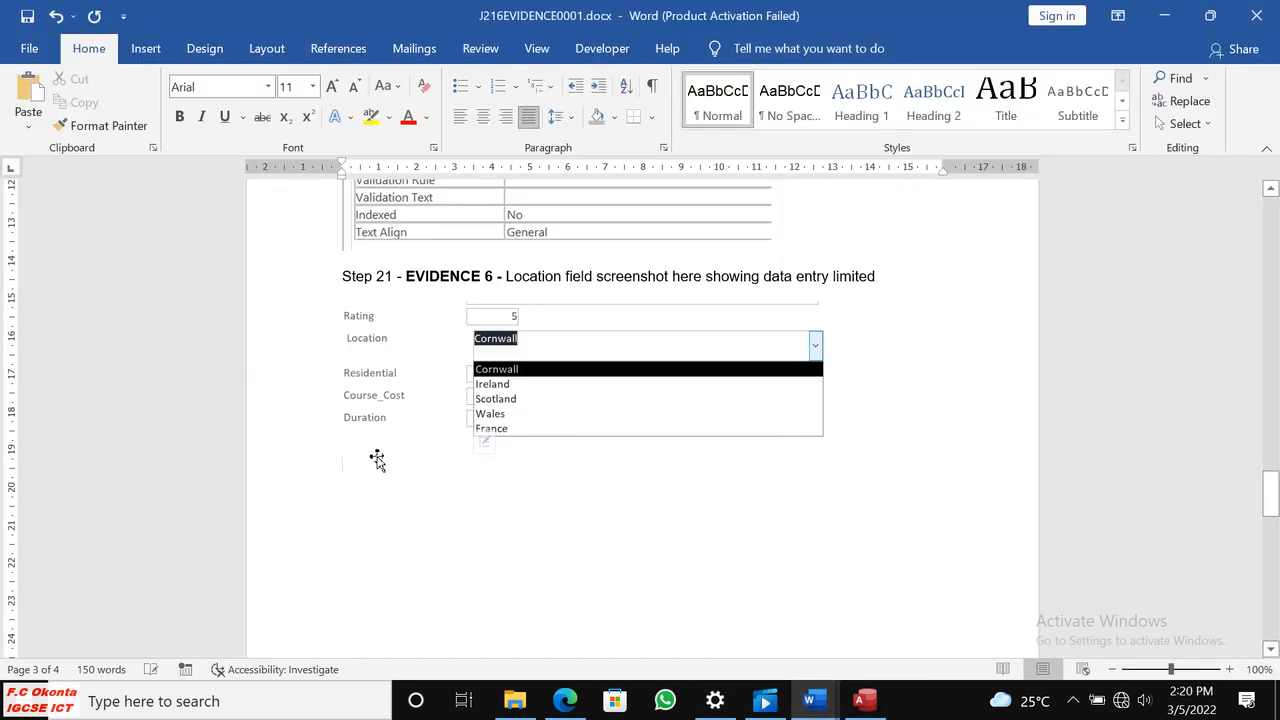
key("ctrl+v")
left_click(589, 453)
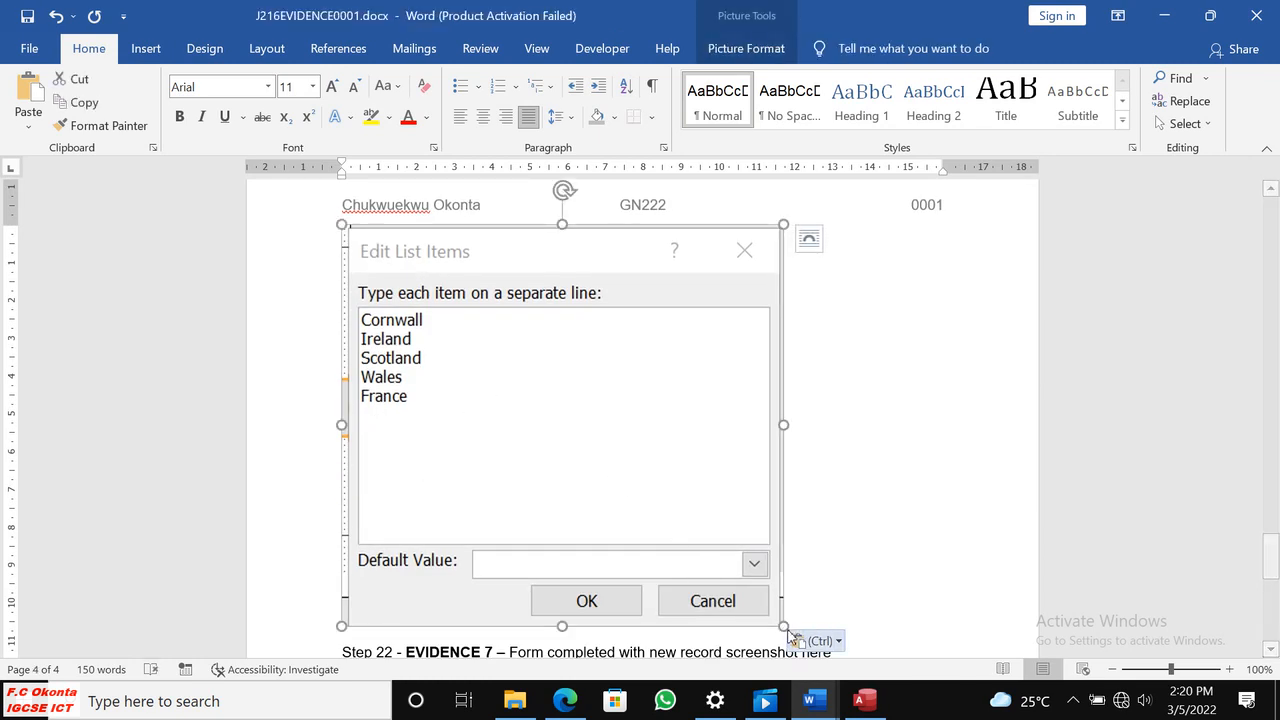
left_click_drag(779, 626, 642, 364)
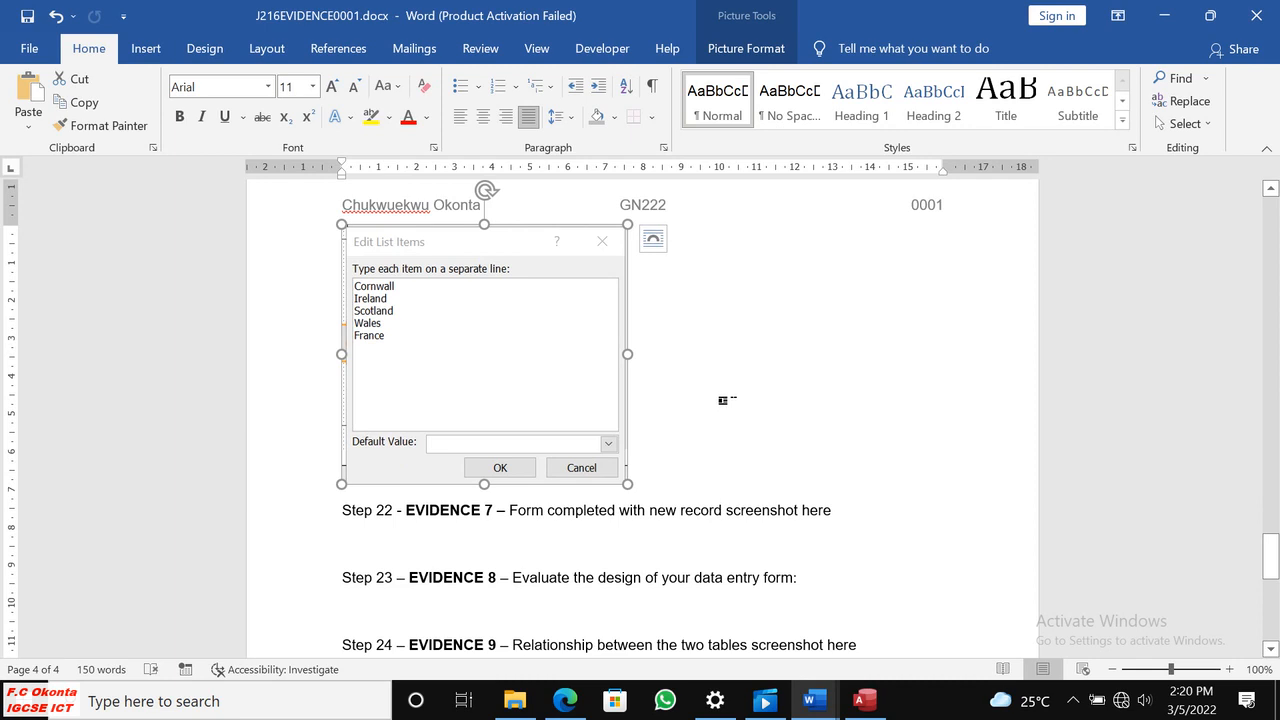
Set the text wrapping of the Edit List Items screenshot to Through and move it up onto page 3.
scroll(726, 399, "up", 5)
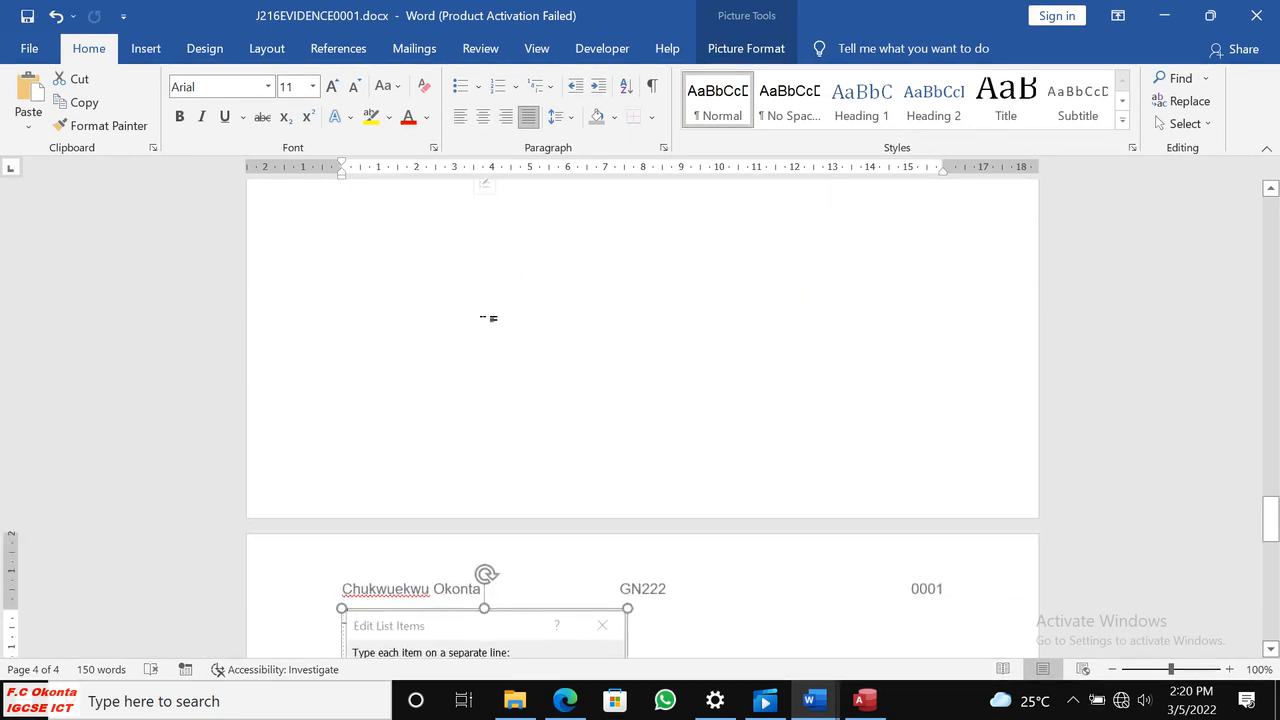
left_click(387, 231)
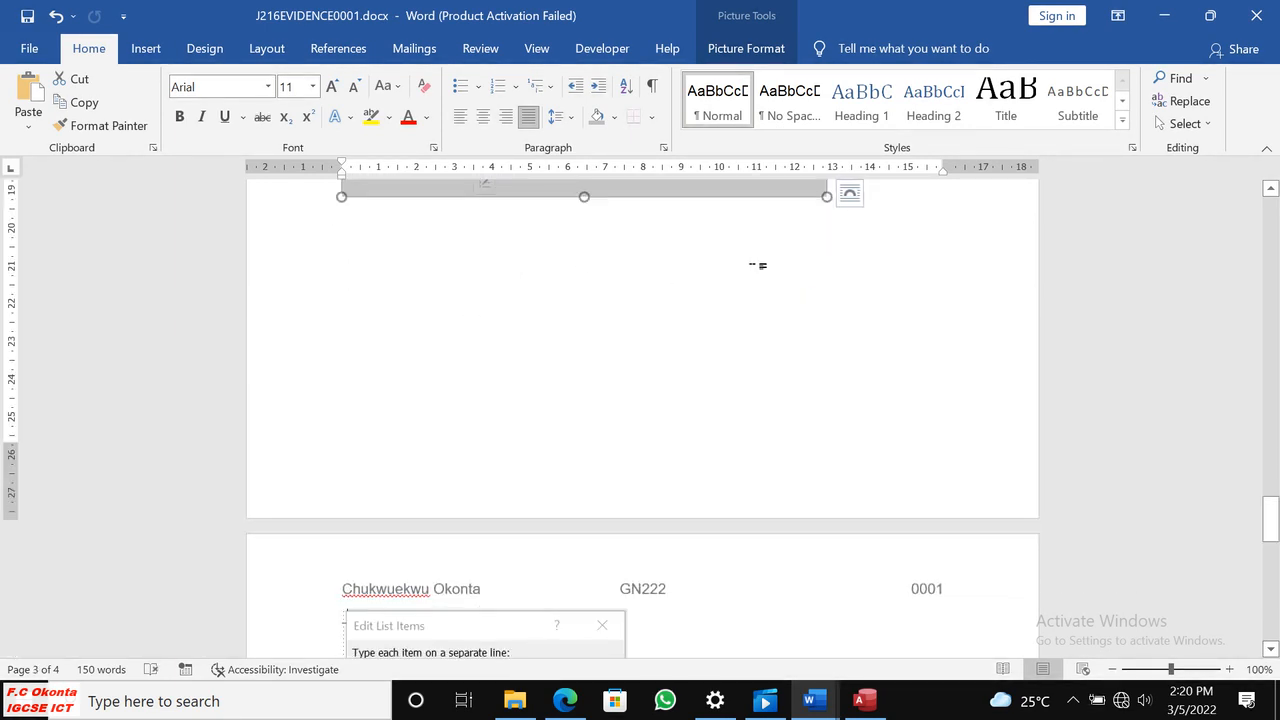
left_click(560, 638)
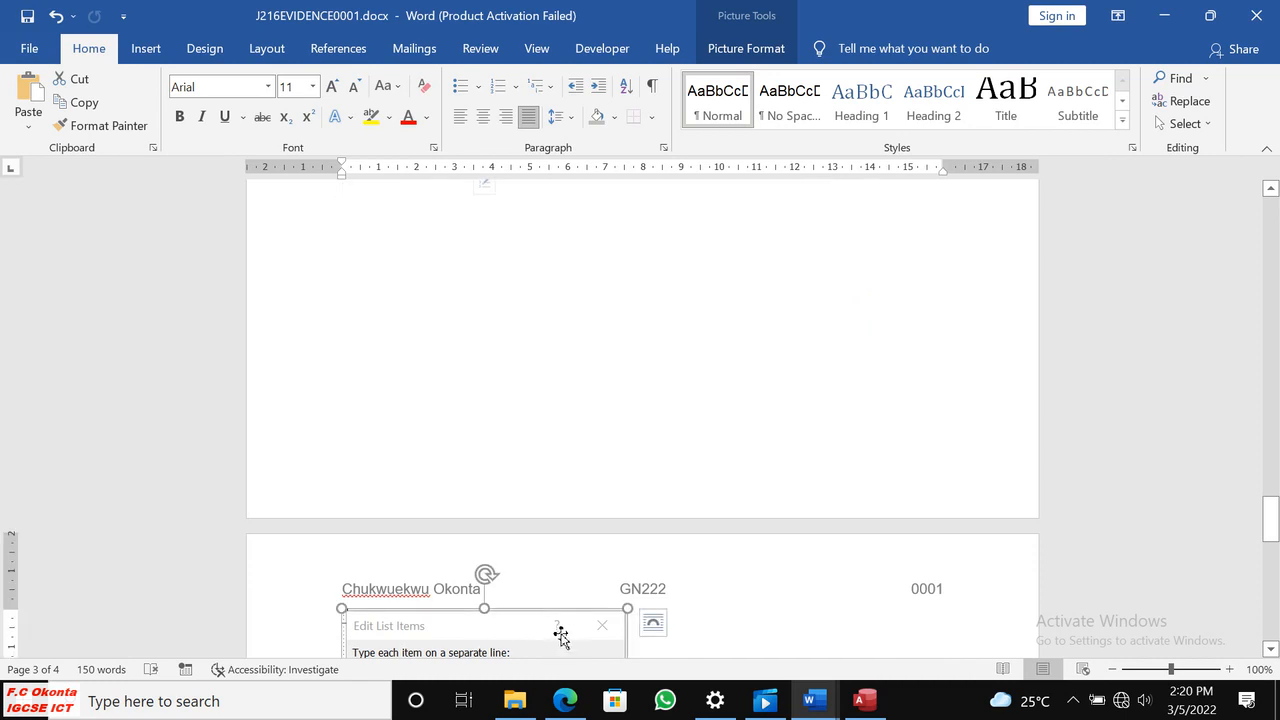
left_click(748, 50)
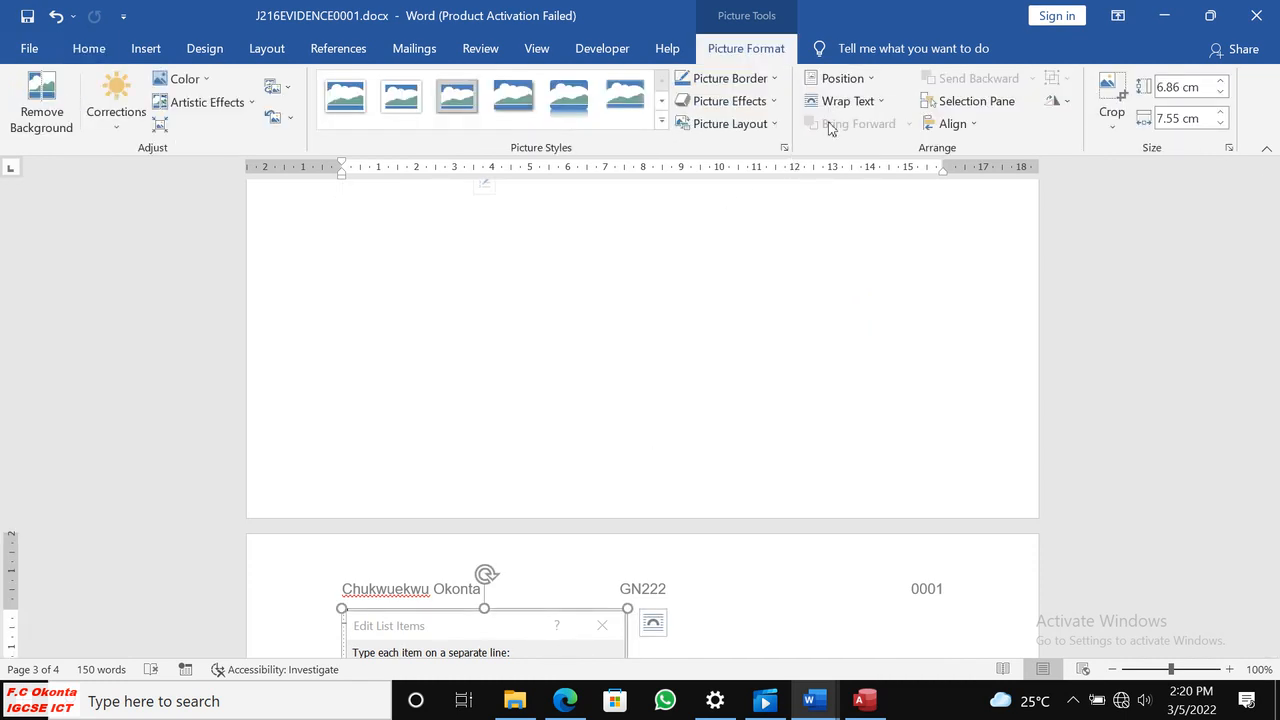
left_click(858, 101)
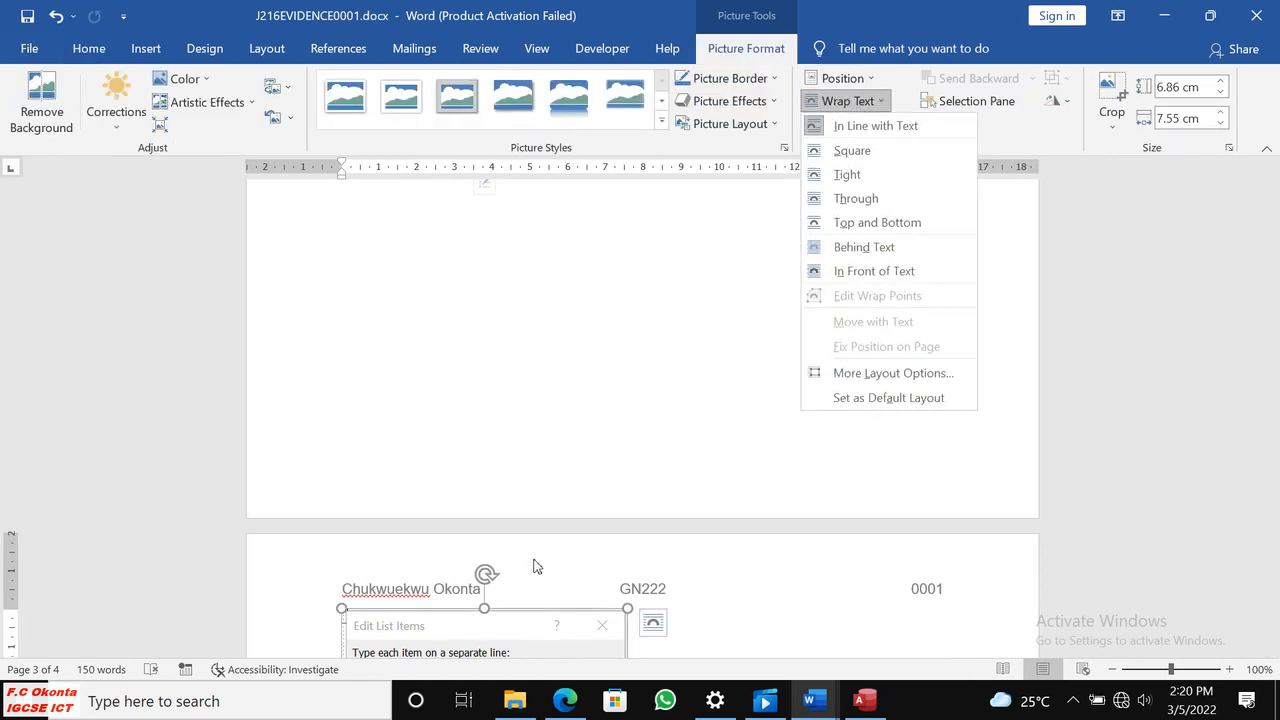
left_click(852, 197)
left_click_drag(515, 620, 523, 331)
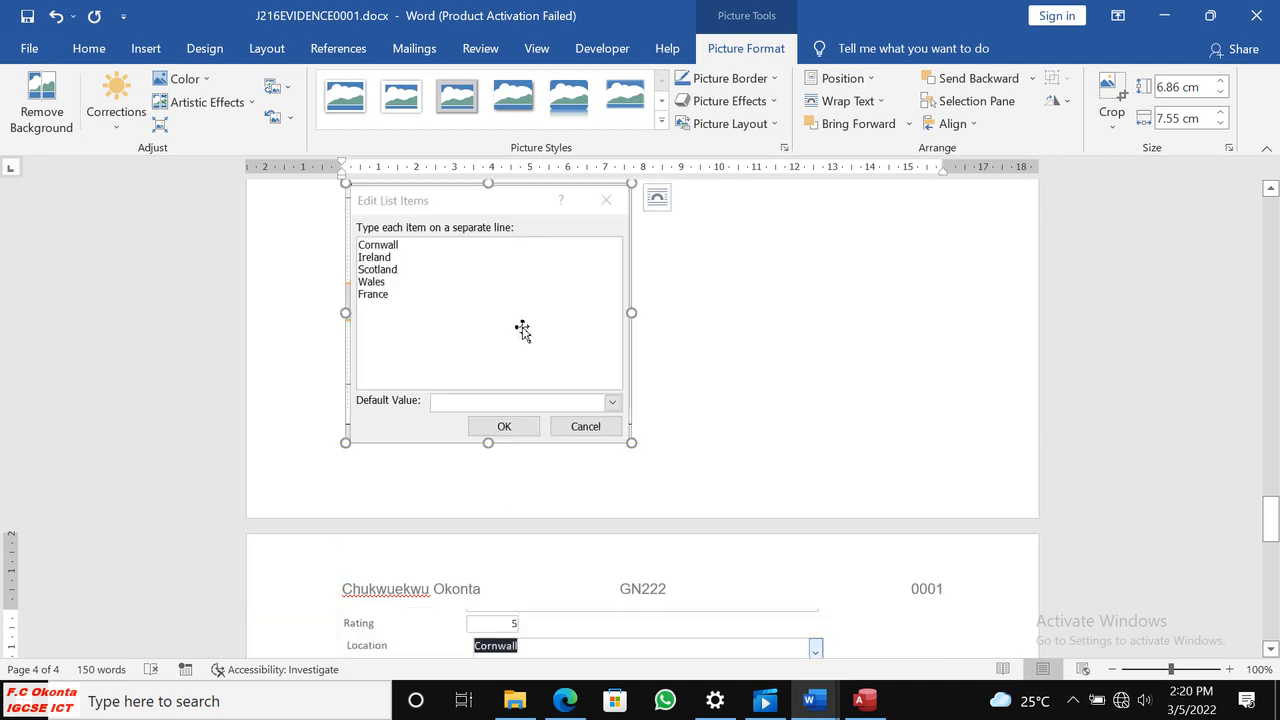
Shrink the Edit List Items screenshot slightly and place it just below the Evidence 6 heading.
scroll(694, 352, "up", 5)
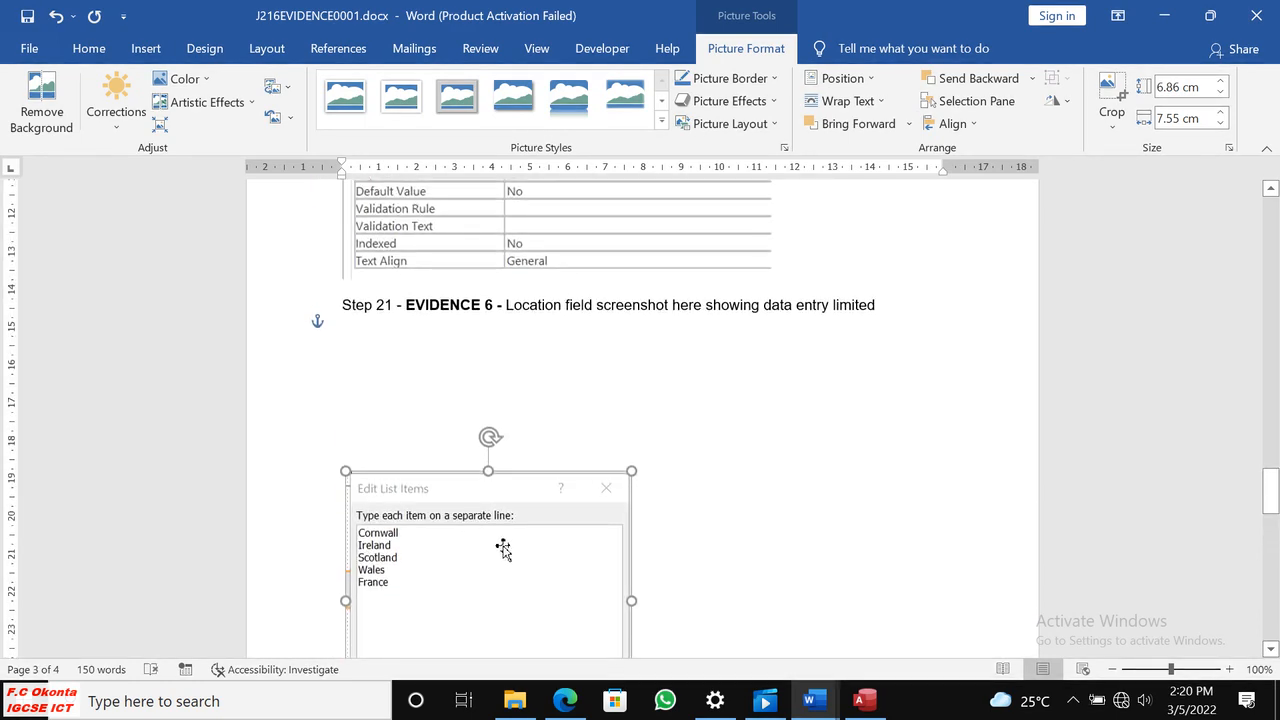
left_click_drag(504, 538, 535, 470)
scroll(747, 401, "up", 3)
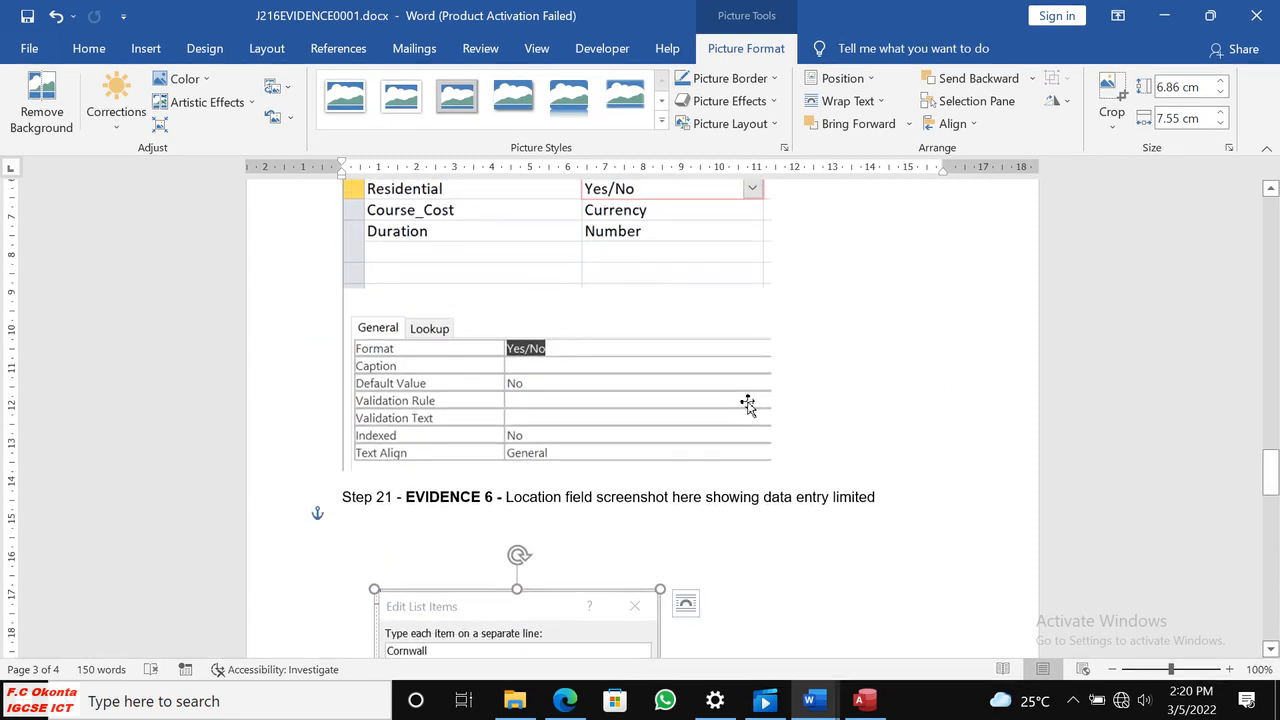
scroll(747, 404, "down", 13)
scroll(746, 413, "up", 8)
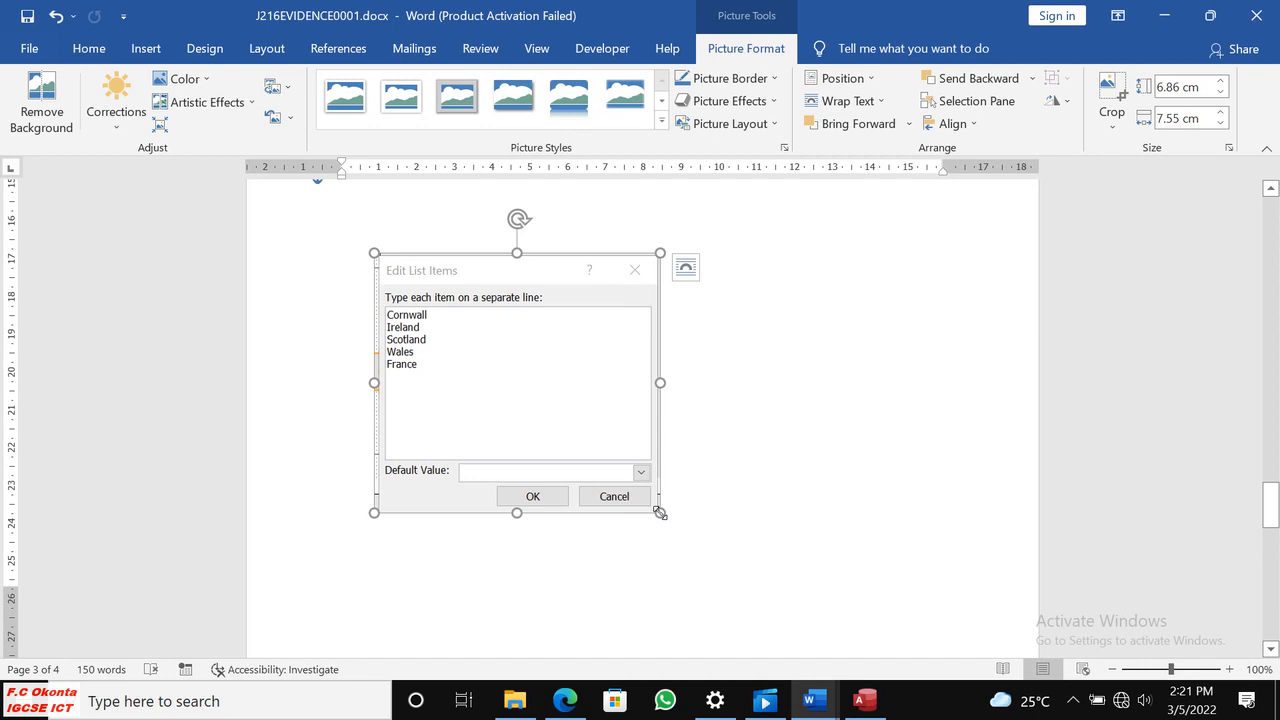
left_click_drag(660, 489, 637, 491)
left_click_drag(540, 383, 484, 334)
Set the text wrapping of the Location drop-down screenshot to Through.
scroll(680, 525, "down", 3)
scroll(680, 525, "down", 1)
left_click(663, 531)
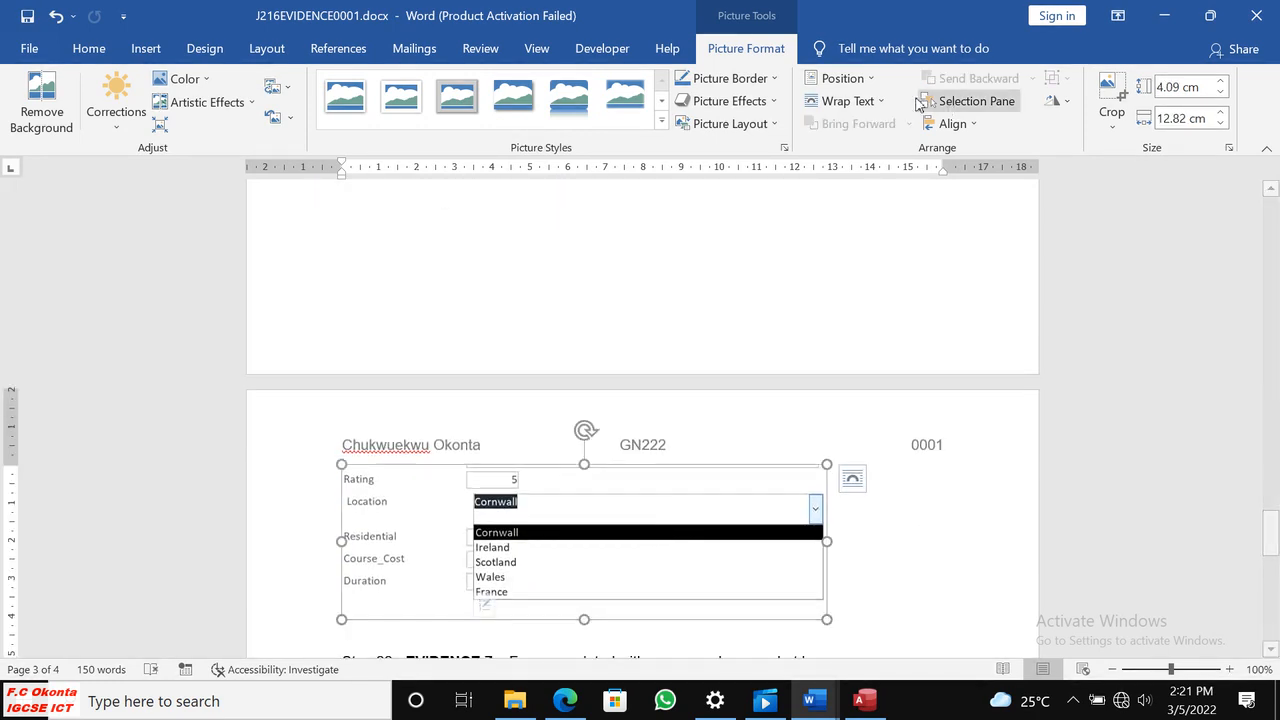
left_click(852, 101)
left_click(897, 222)
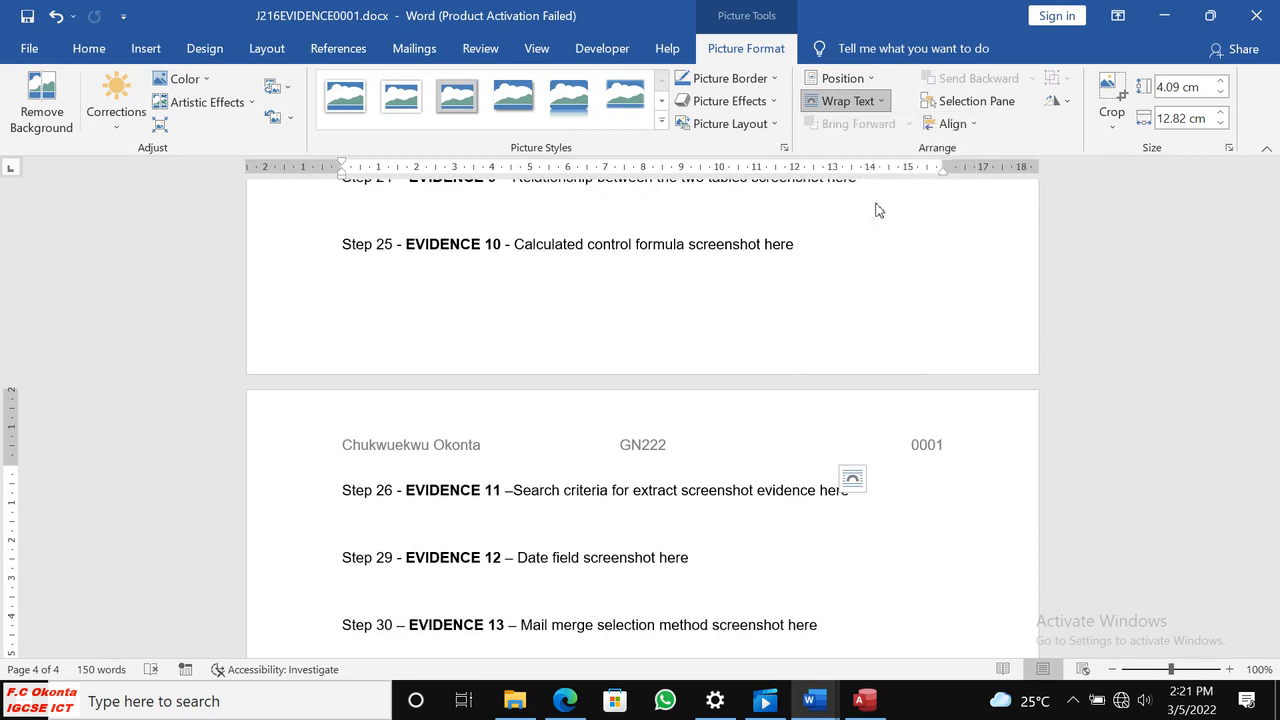
Try to place the Location drop-down screenshot at the foot of page 3 beside the Step 25 heading.
left_click_drag(617, 393, 603, 291)
left_click(820, 242)
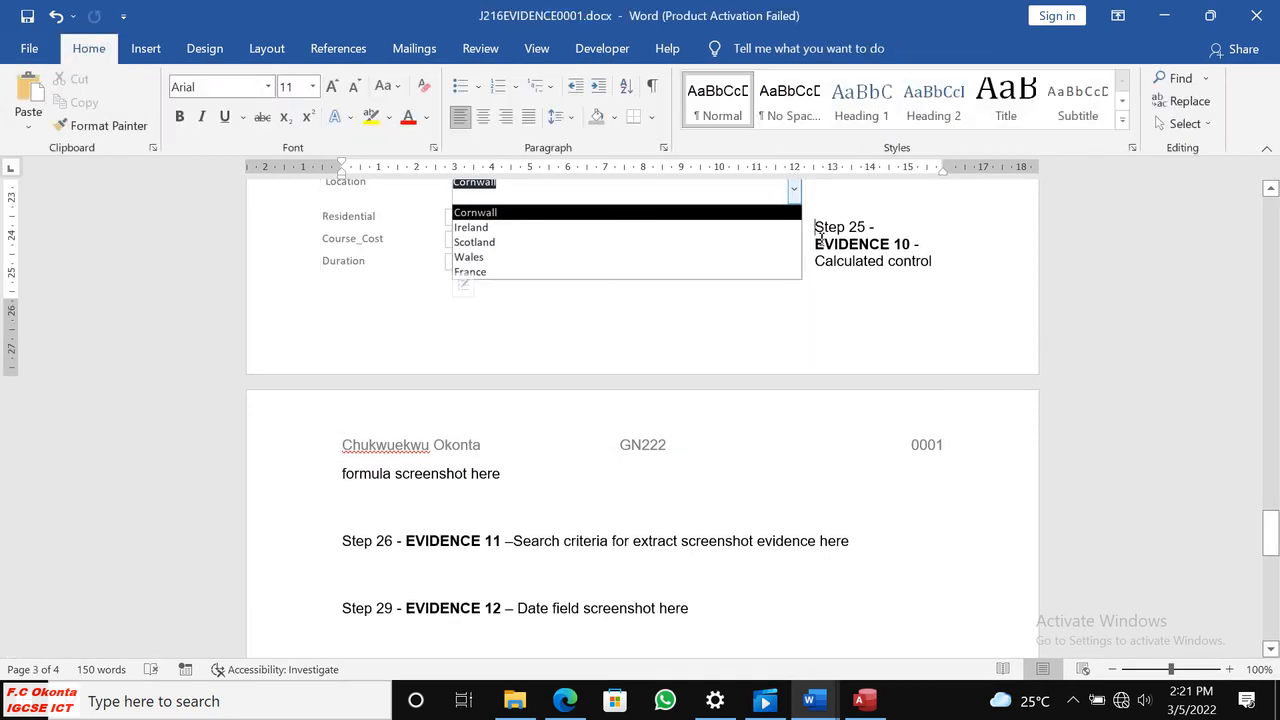
left_click_drag(691, 540, 670, 331)
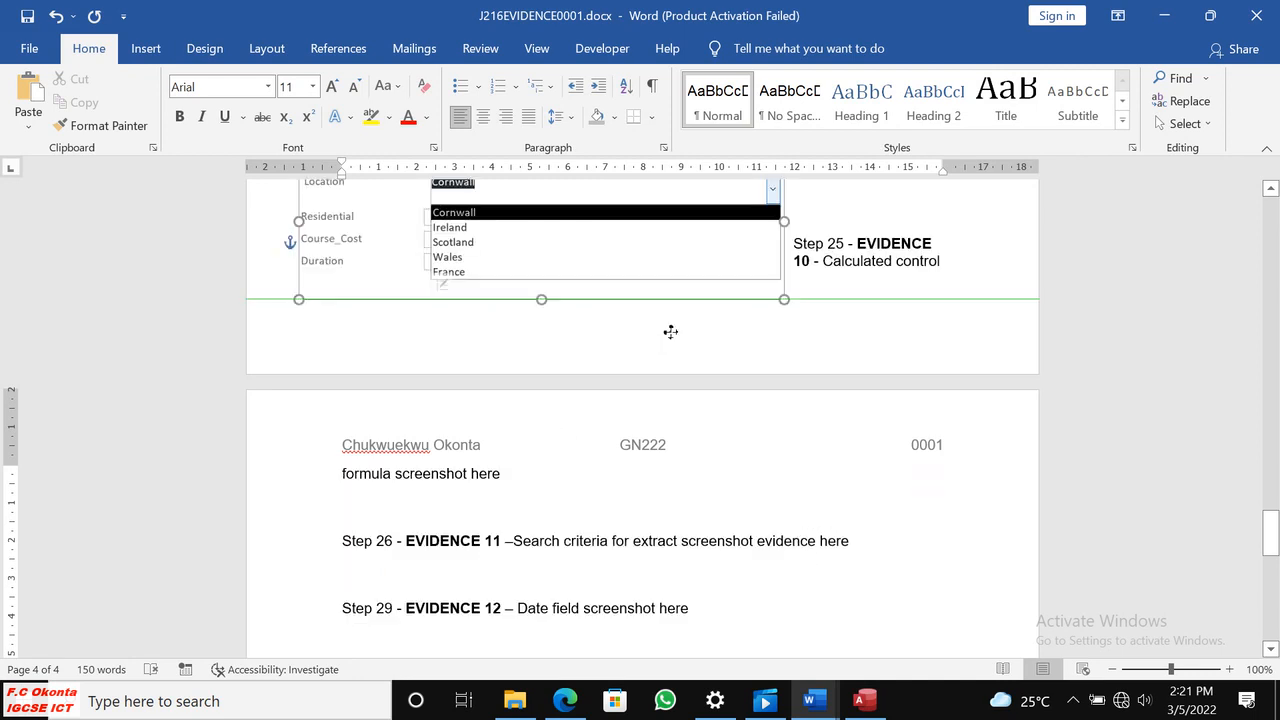
left_click(804, 248)
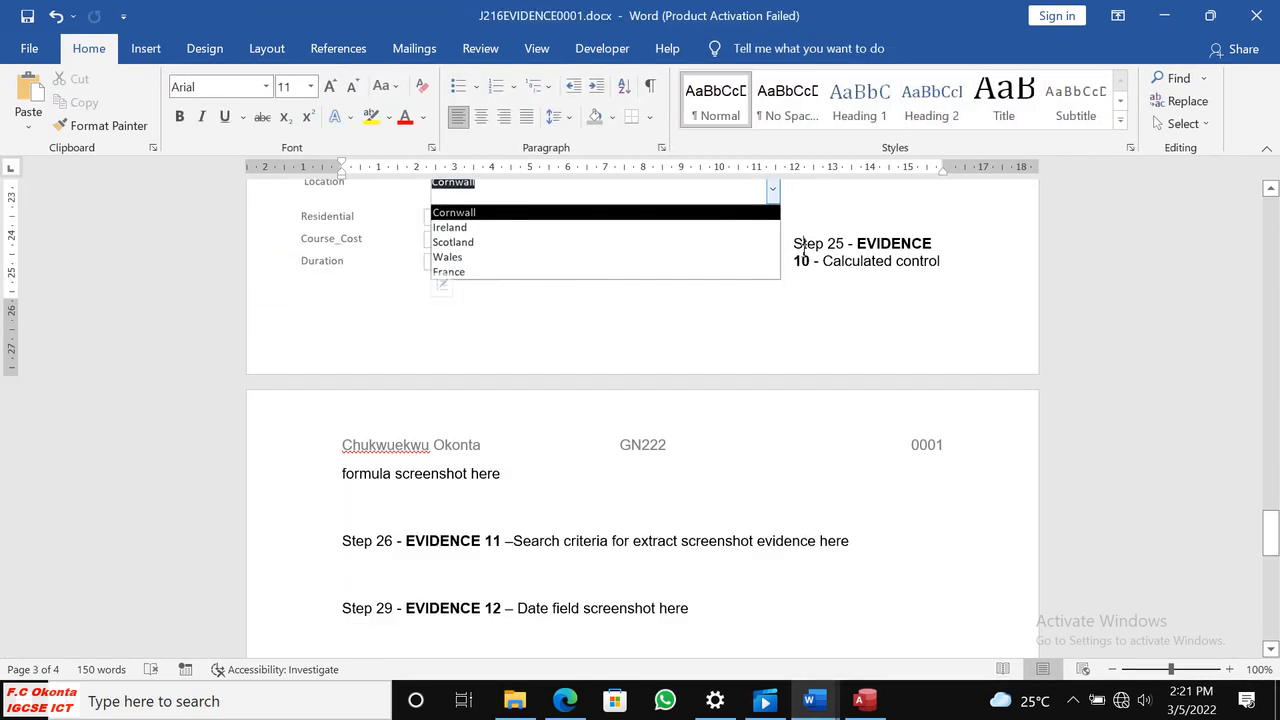
key("ctrl+z")
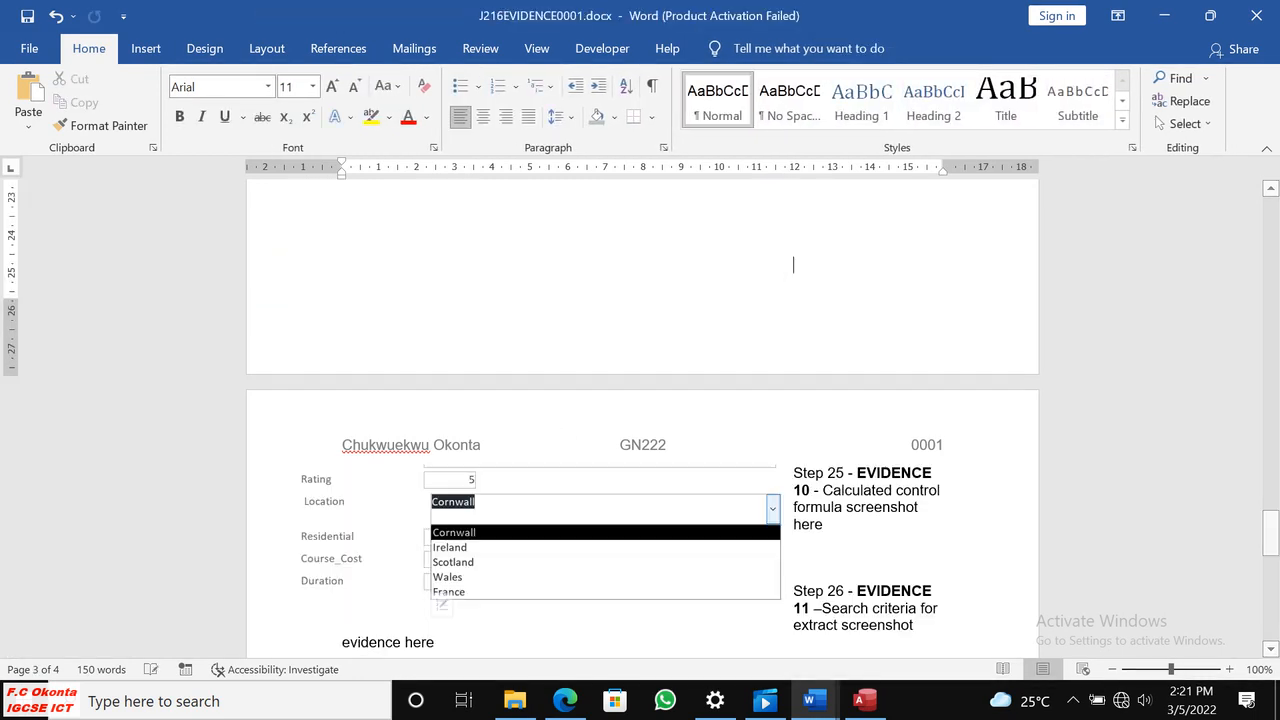
Insert blank lines before the Step 22 Evidence 7 heading to push it onto the following page.
scroll(815, 283, "up", 10)
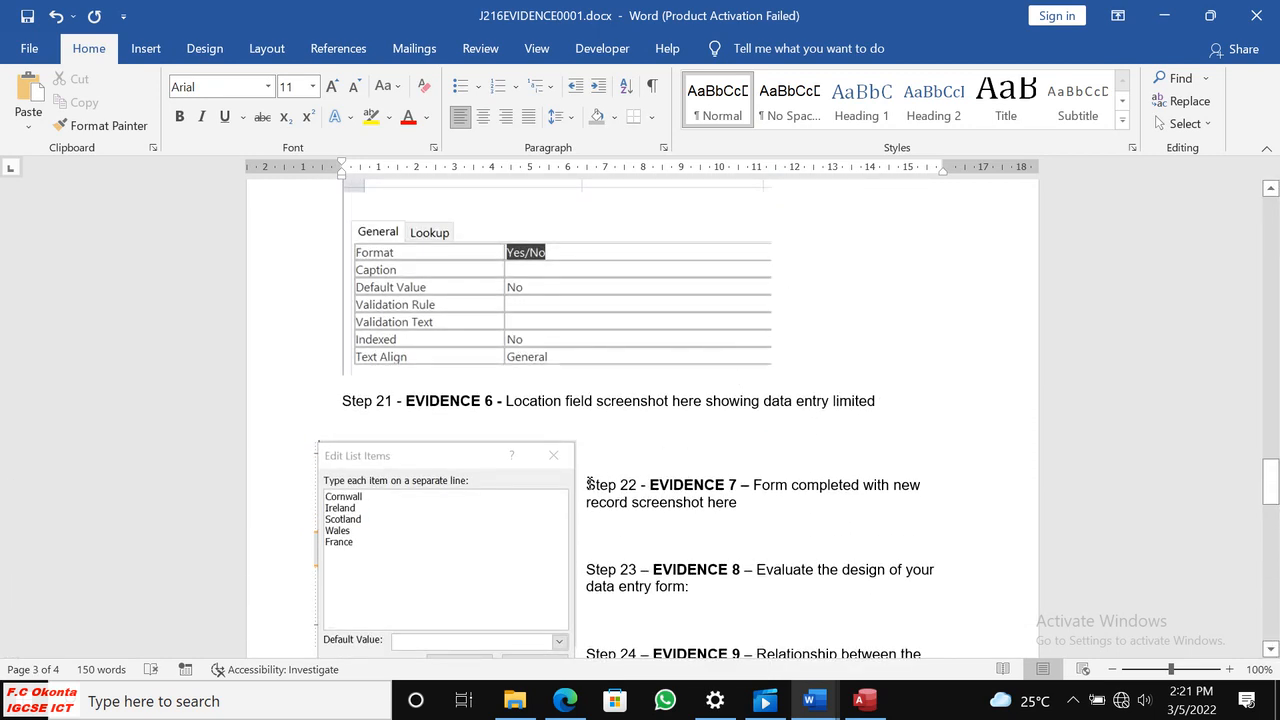
left_click(588, 484)
key("Return")
key("Return")
key("Return")
key("Return")
key("Return")
key("Return")
key("Return")
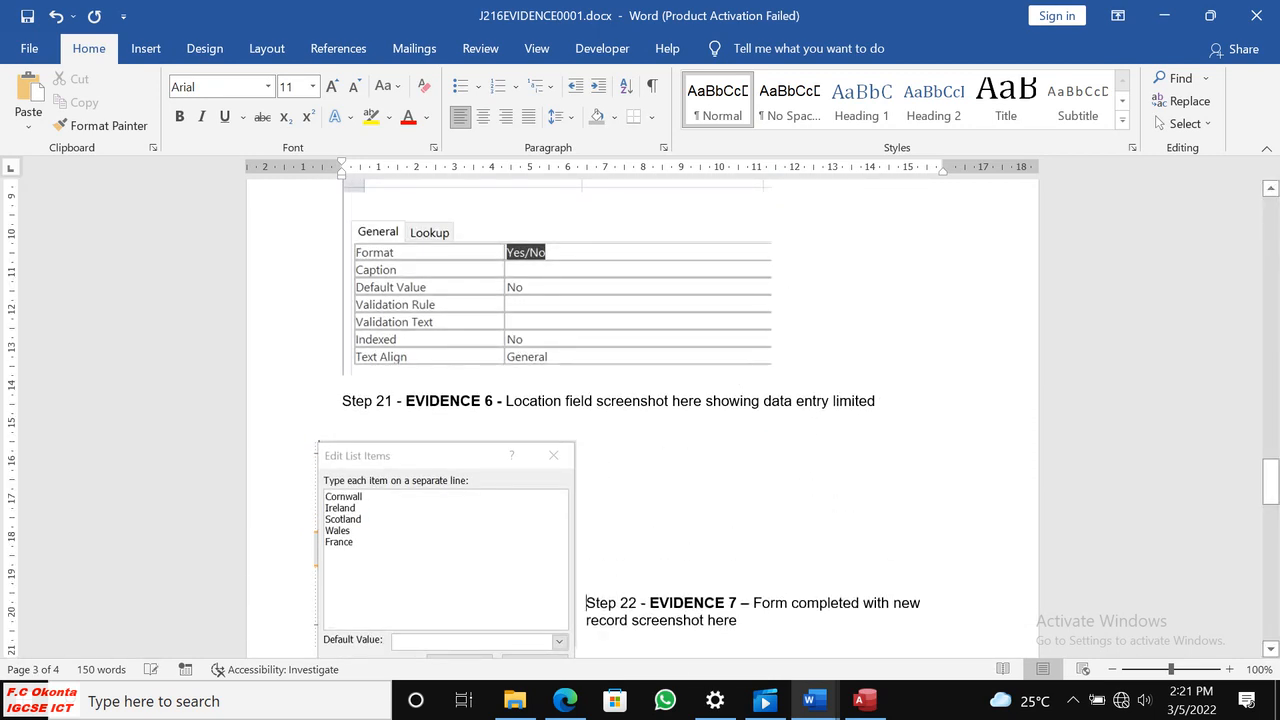
key("Return")
key("Return")
key("Return")
key("Return")
key("Return")
key("Return")
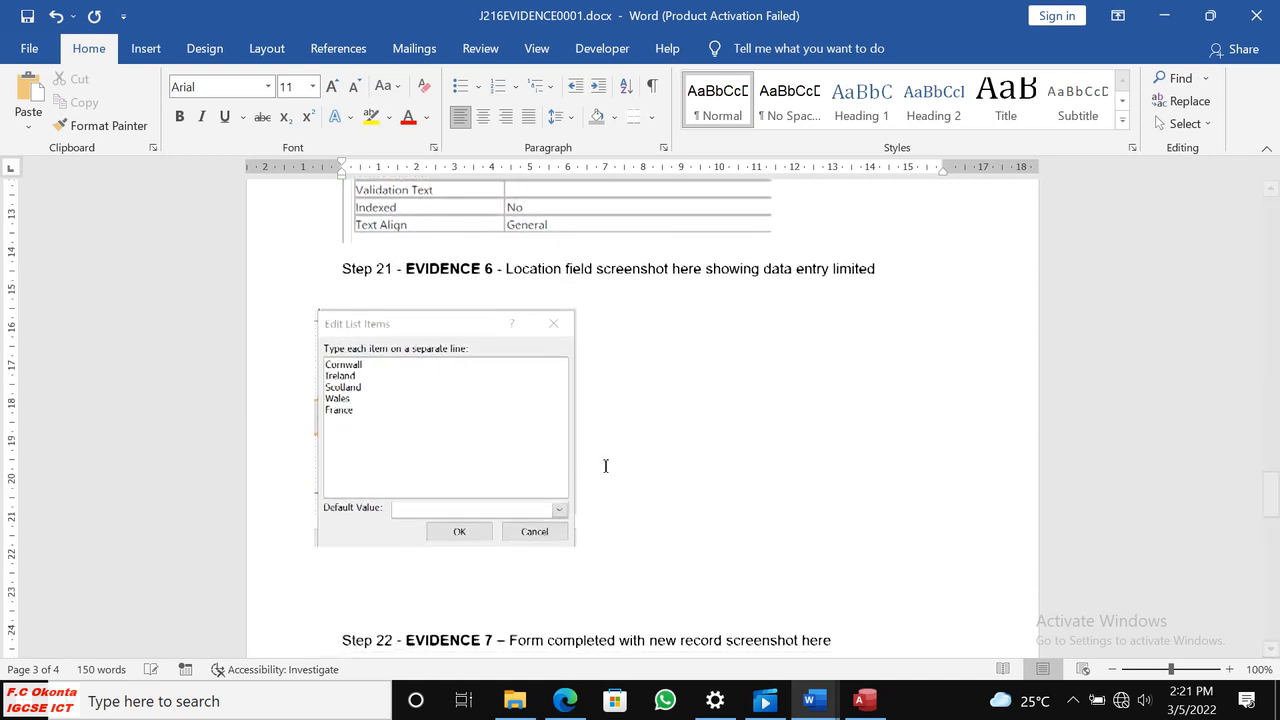
key("Return")
key("Return")
key("Return")
key("Return")
key("Return")
scroll(631, 491, "down", 5)
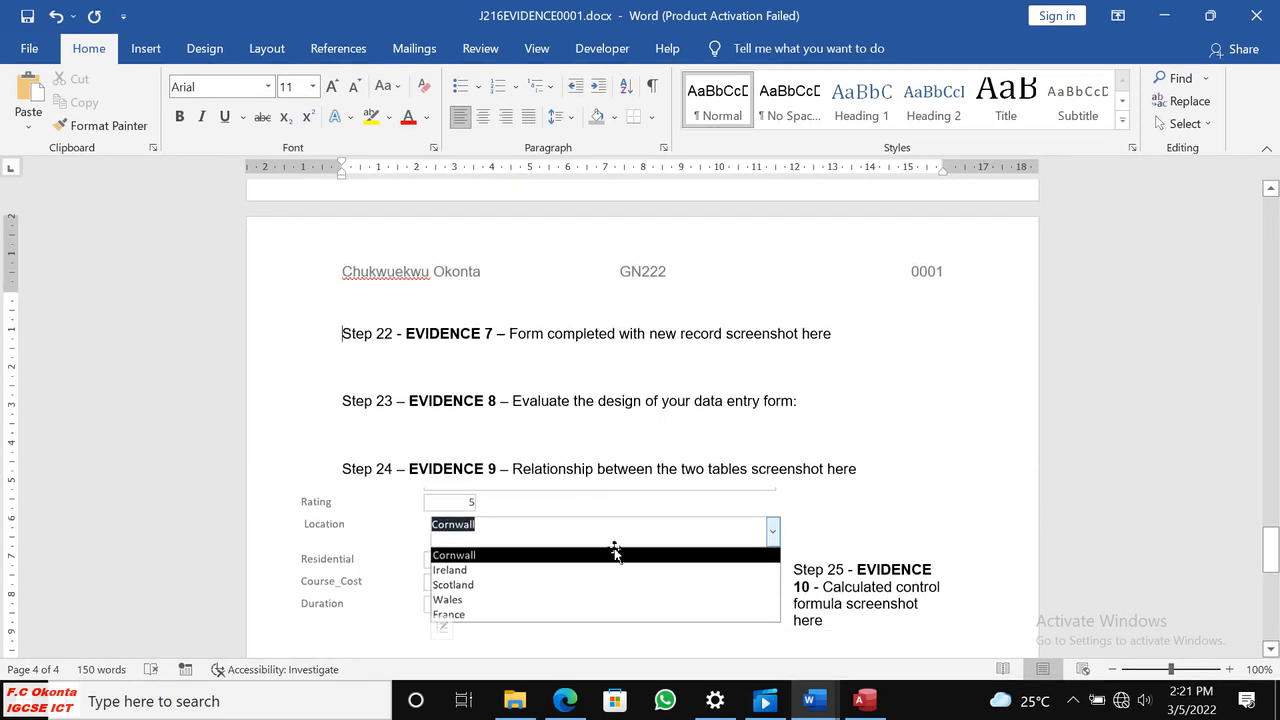
Keep Through wrapping on the Location drop-down screenshot and move it up to page 3, directly below the Edit List Items screenshot.
left_click(614, 551)
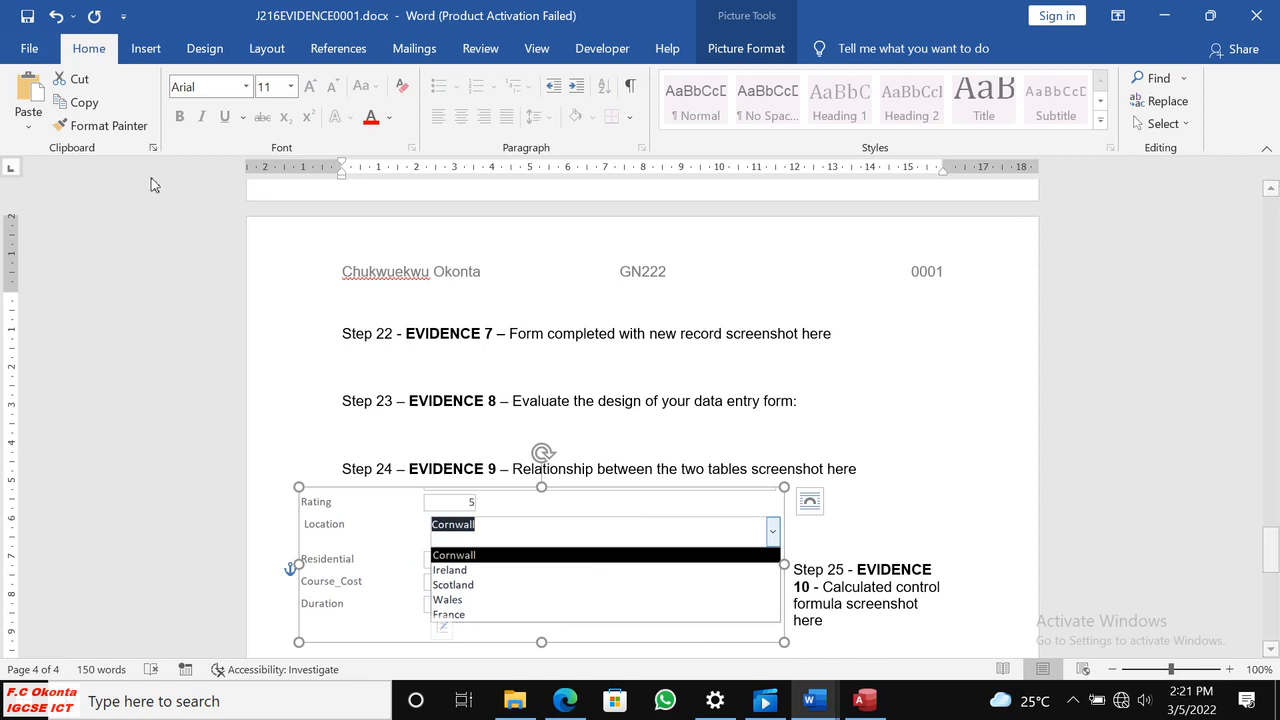
left_click(744, 54)
left_click(848, 101)
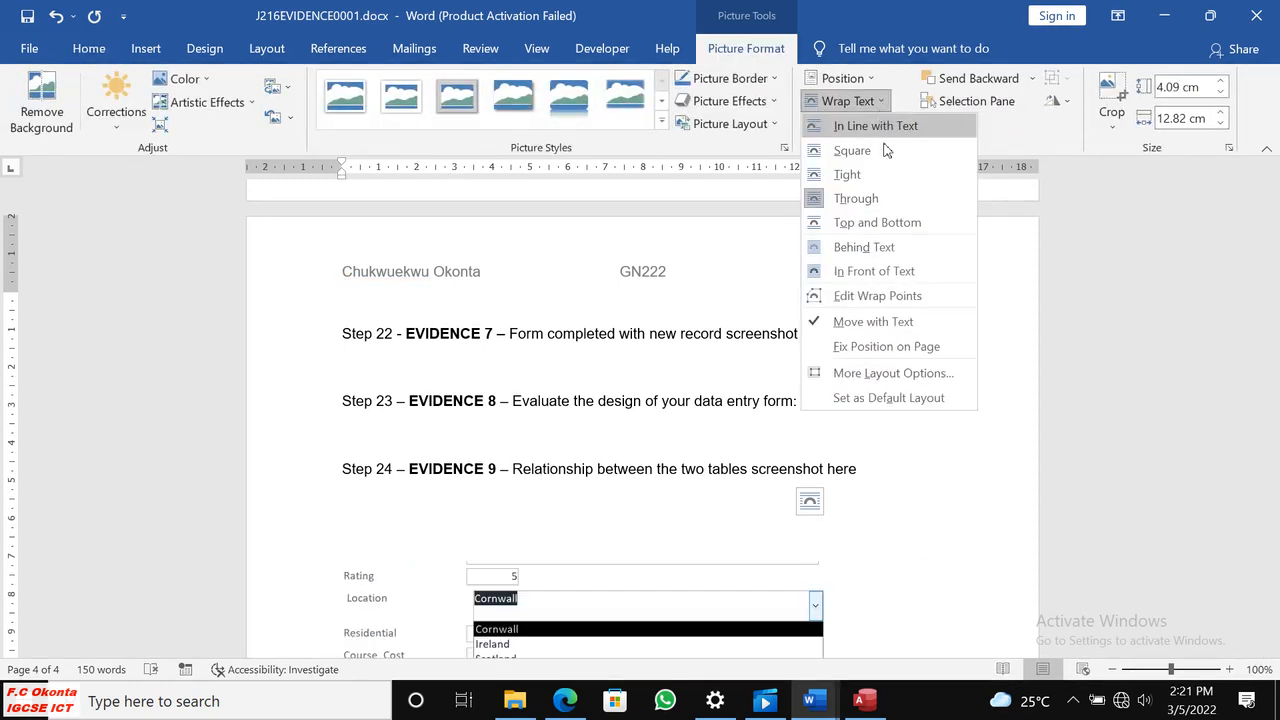
left_click(860, 197)
left_click_drag(635, 482, 641, 219)
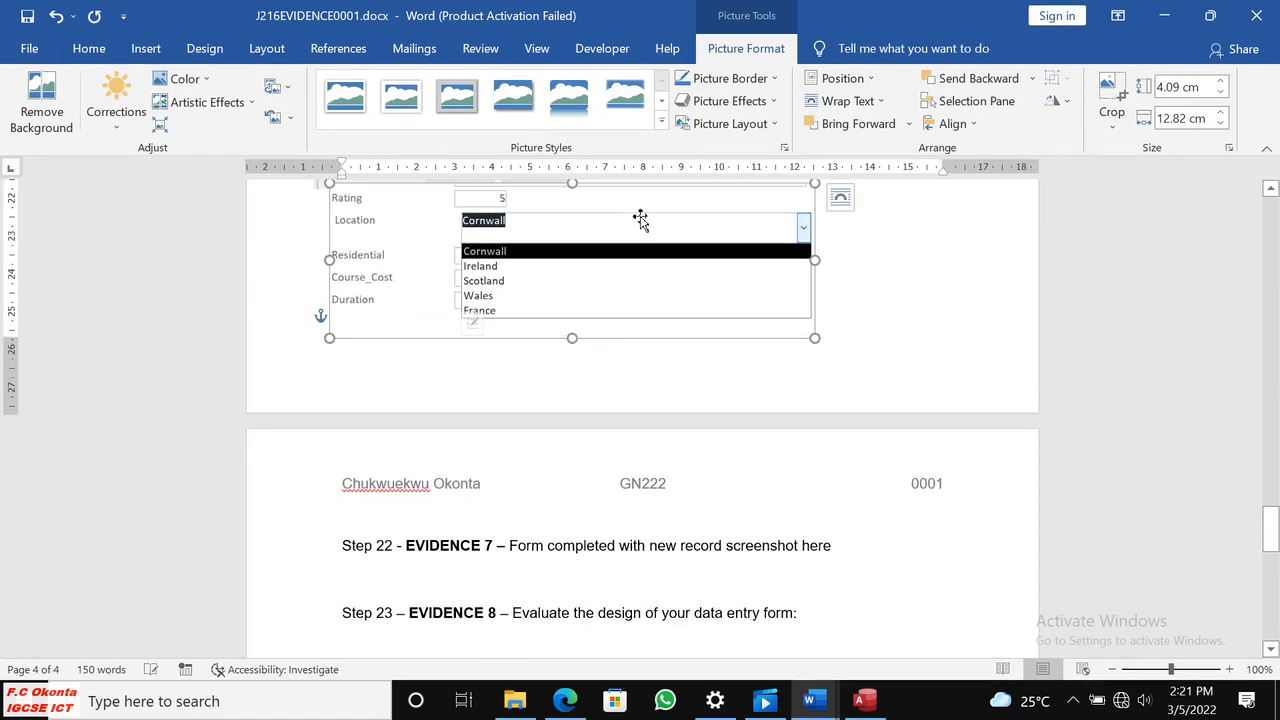
scroll(886, 269, "up", 4)
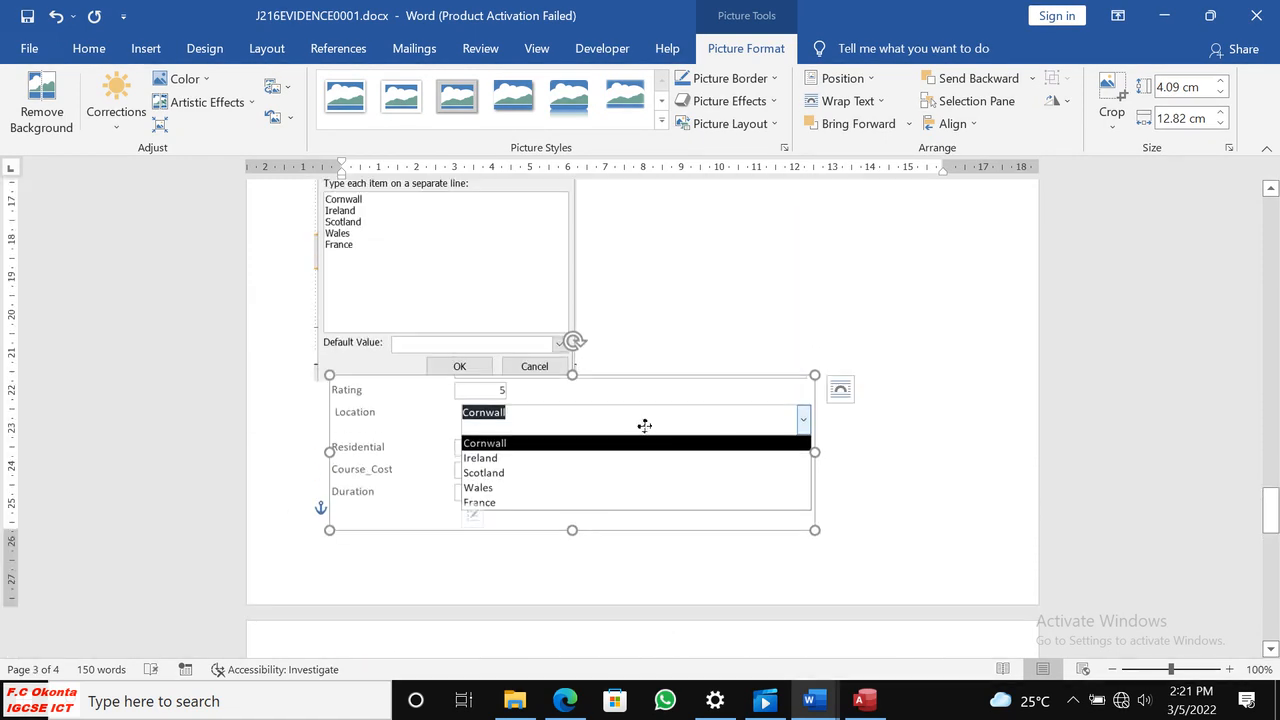
left_click_drag(627, 457, 637, 485)
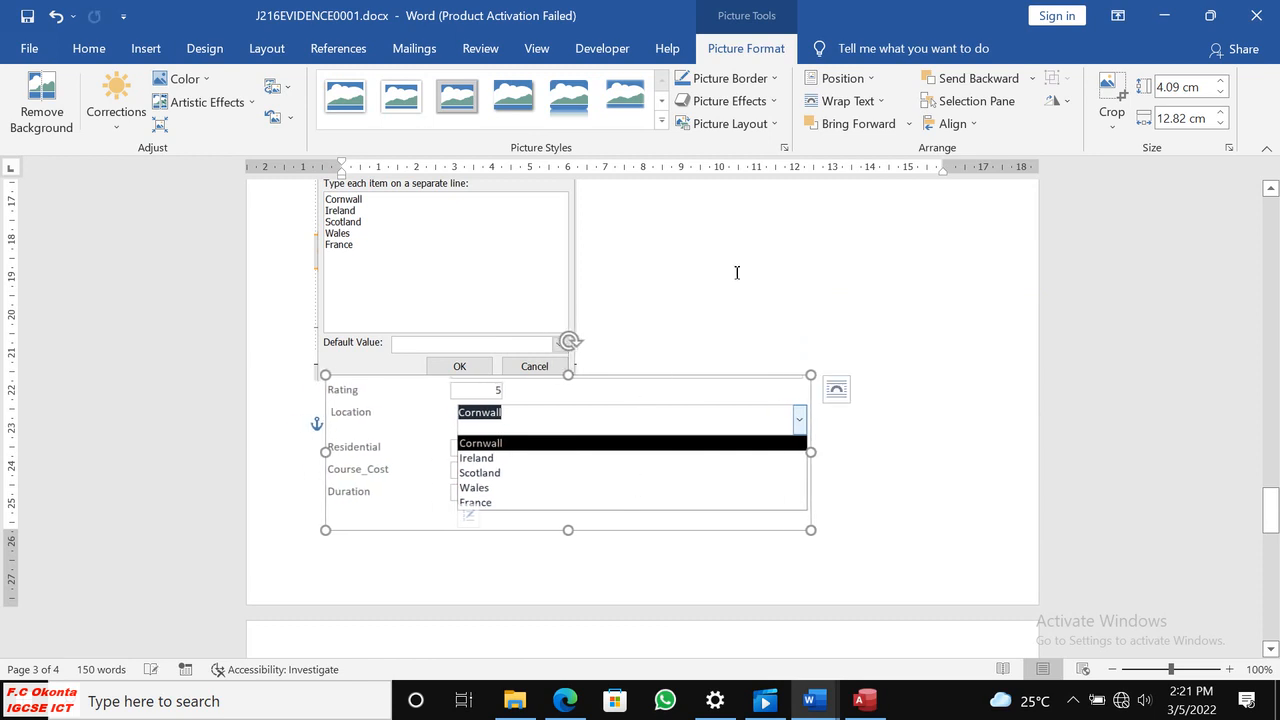
Shift the Edit List Items screenshot to the right margin, and shrink the drop-down screenshot to about 3.63 by 11.39 cm beside it.
scroll(737, 272, "up", 3)
left_click_drag(494, 343, 849, 340)
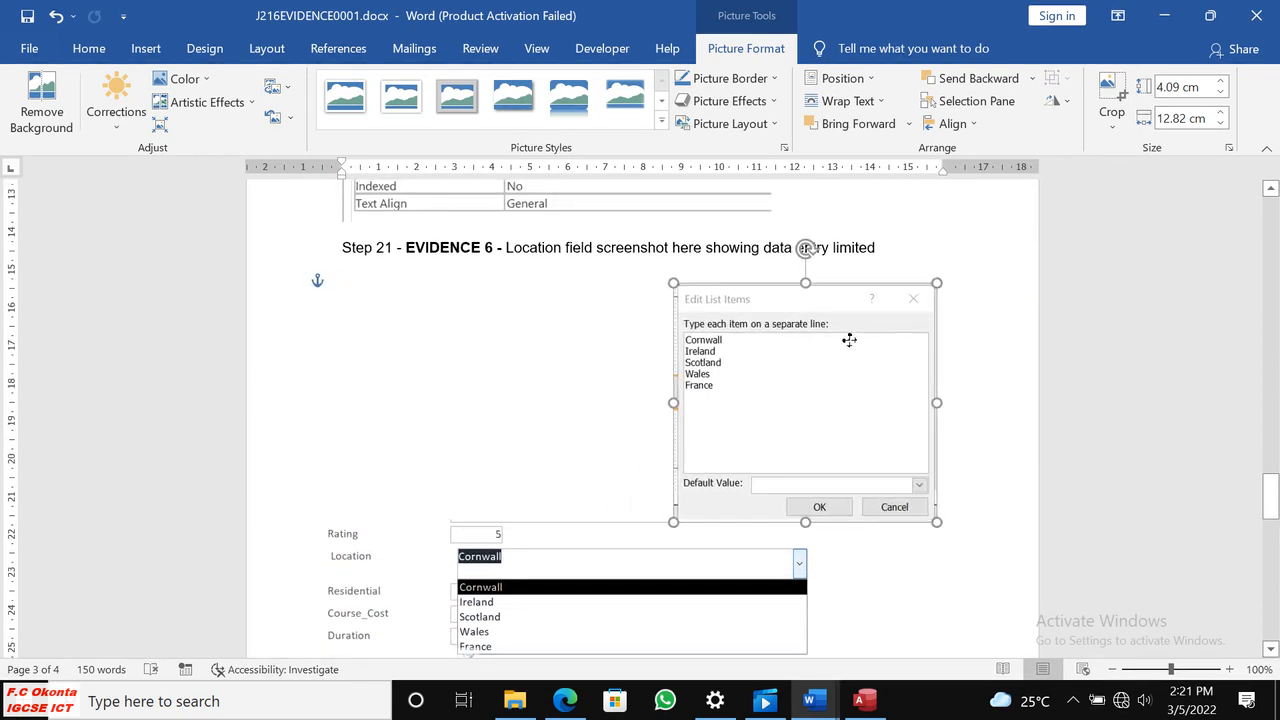
left_click(330, 585)
scroll(815, 550, "down", 4)
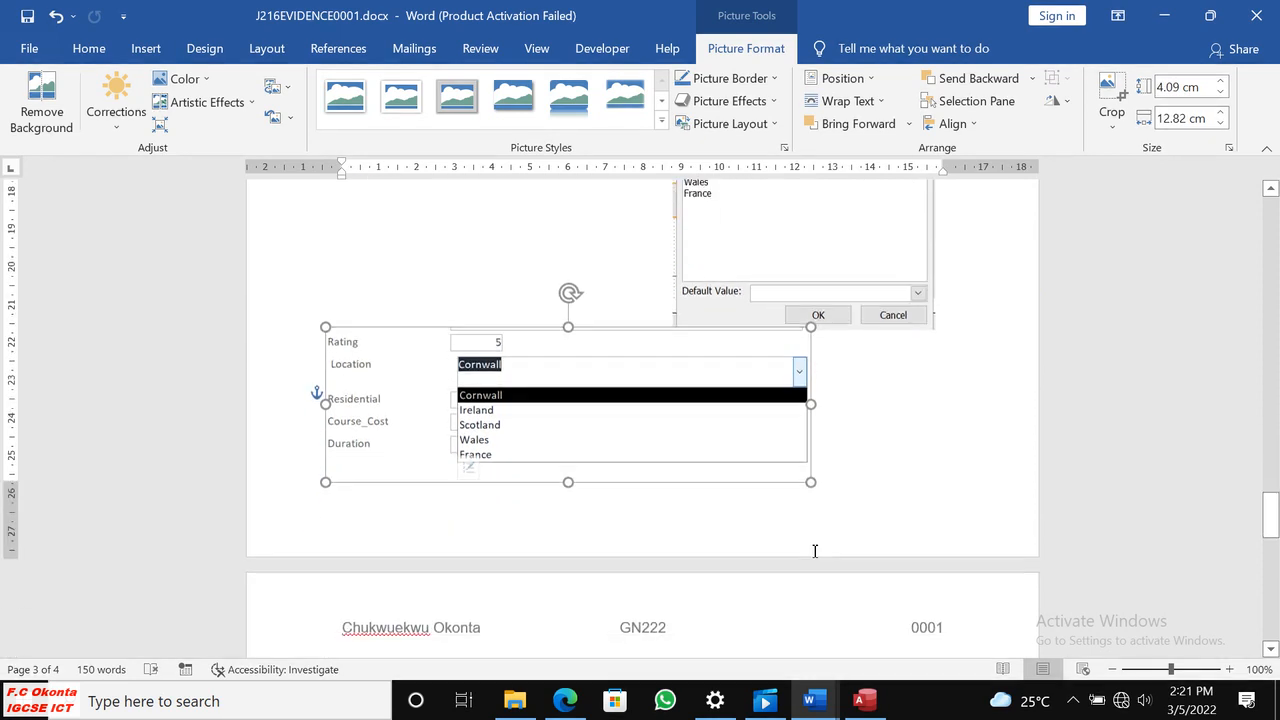
left_click_drag(811, 481, 710, 466)
left_click_drag(838, 260, 889, 262)
left_click_drag(567, 465, 540, 291)
scroll(556, 433, "up", 2)
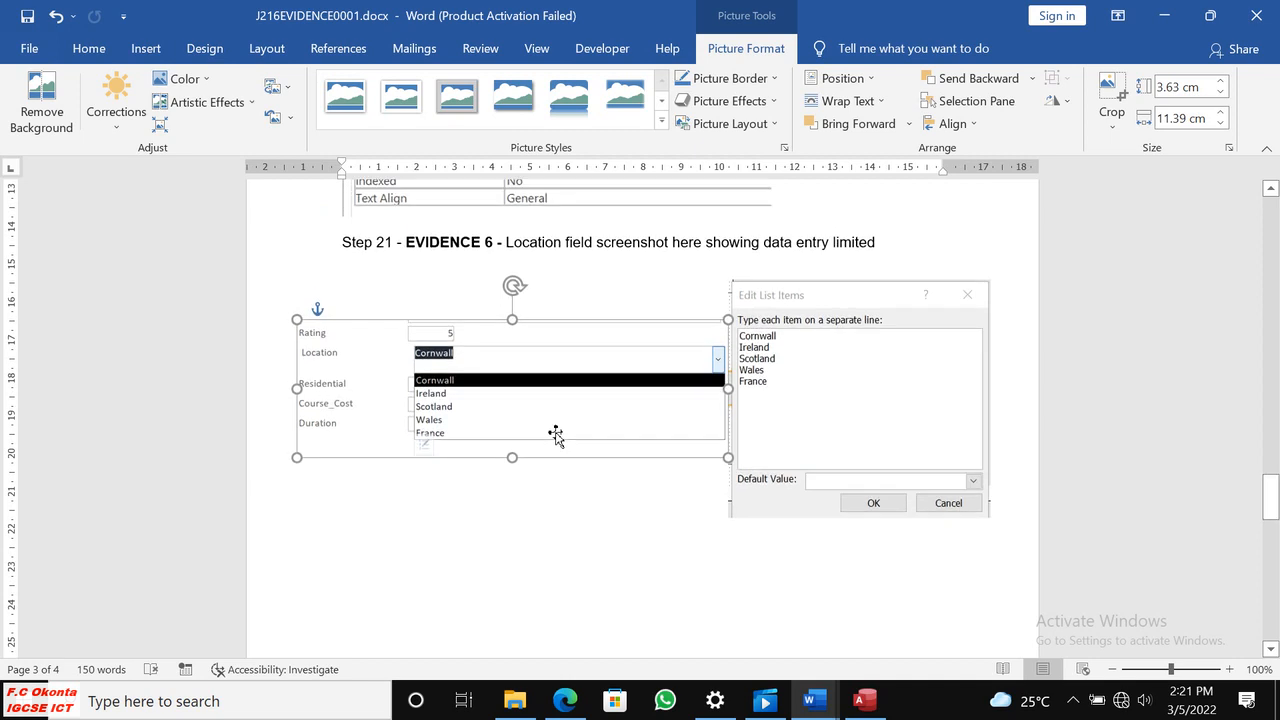
Align the two Evidence 6 screenshots side by side just under the heading, leaving a small gap between them.
scroll(539, 494, "down", 1)
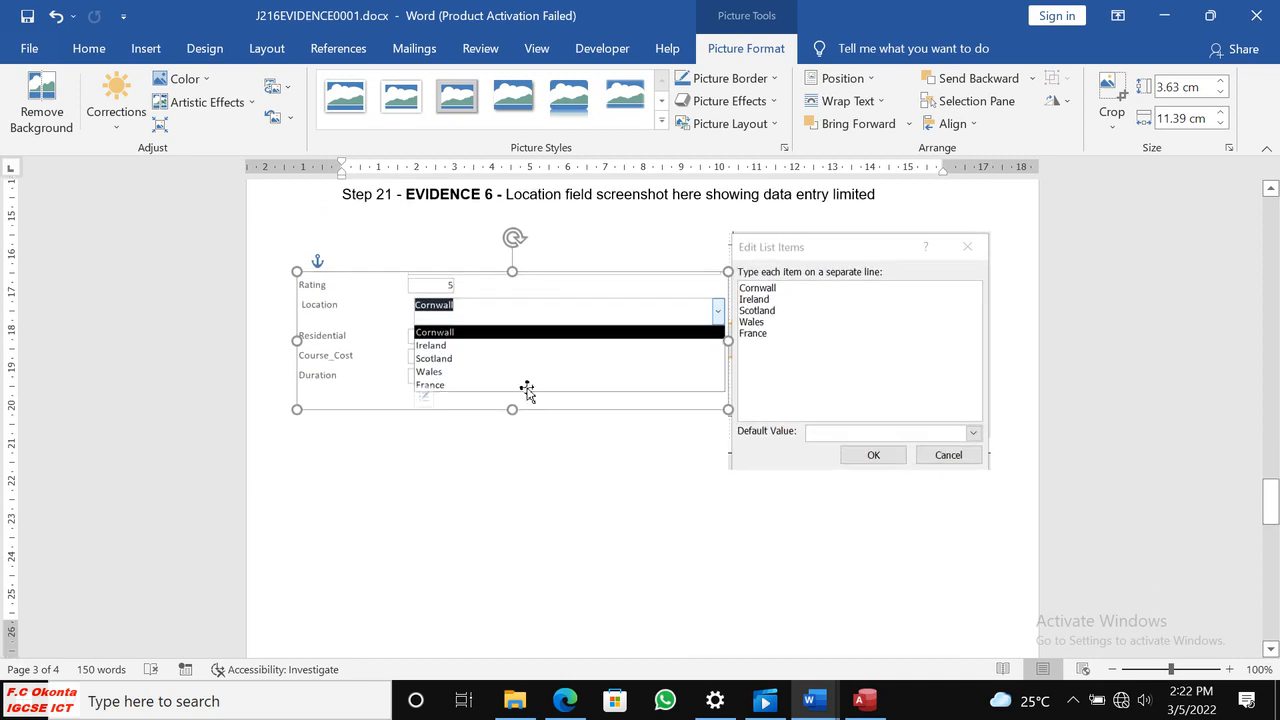
left_click_drag(517, 309, 520, 262)
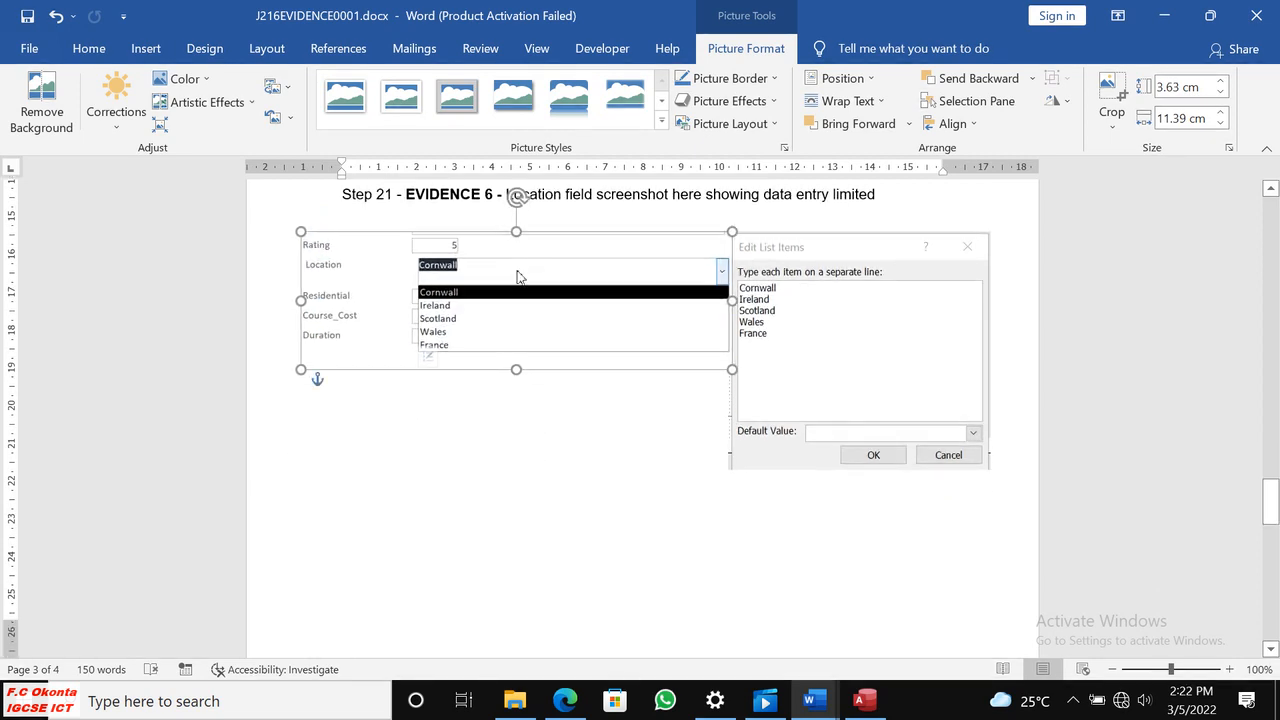
left_click(569, 444)
left_click(832, 350)
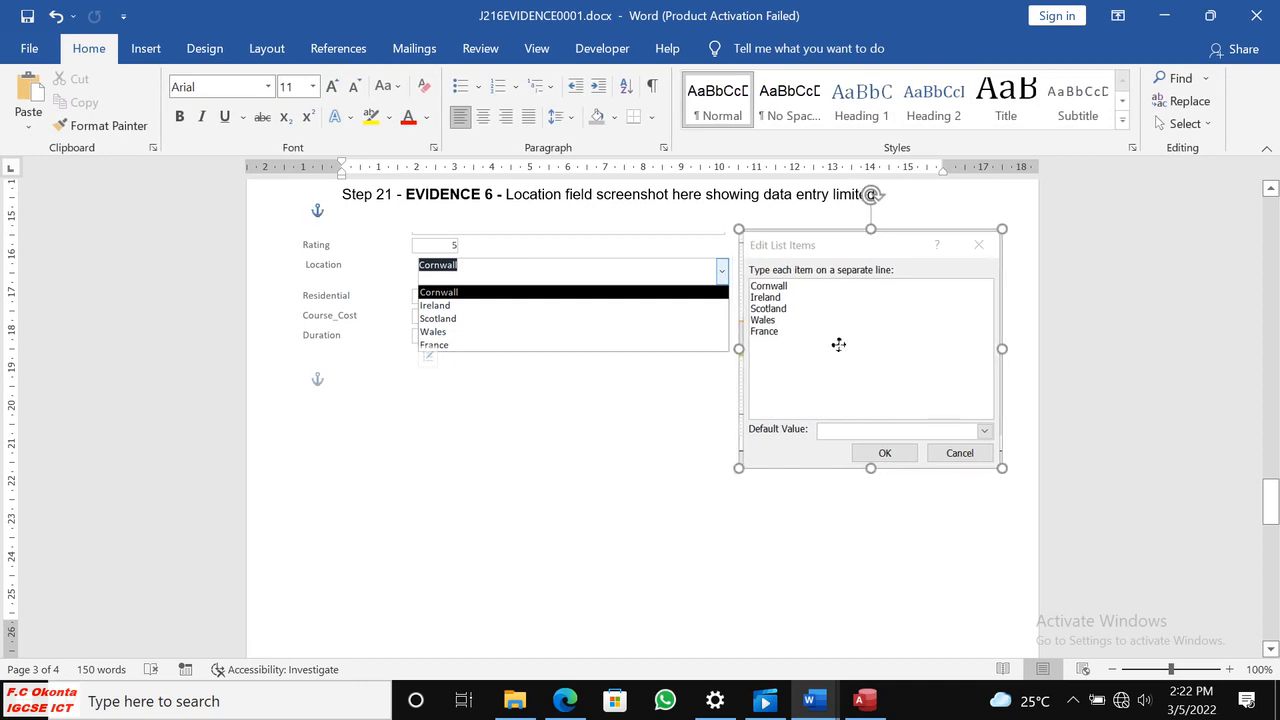
left_click(589, 429)
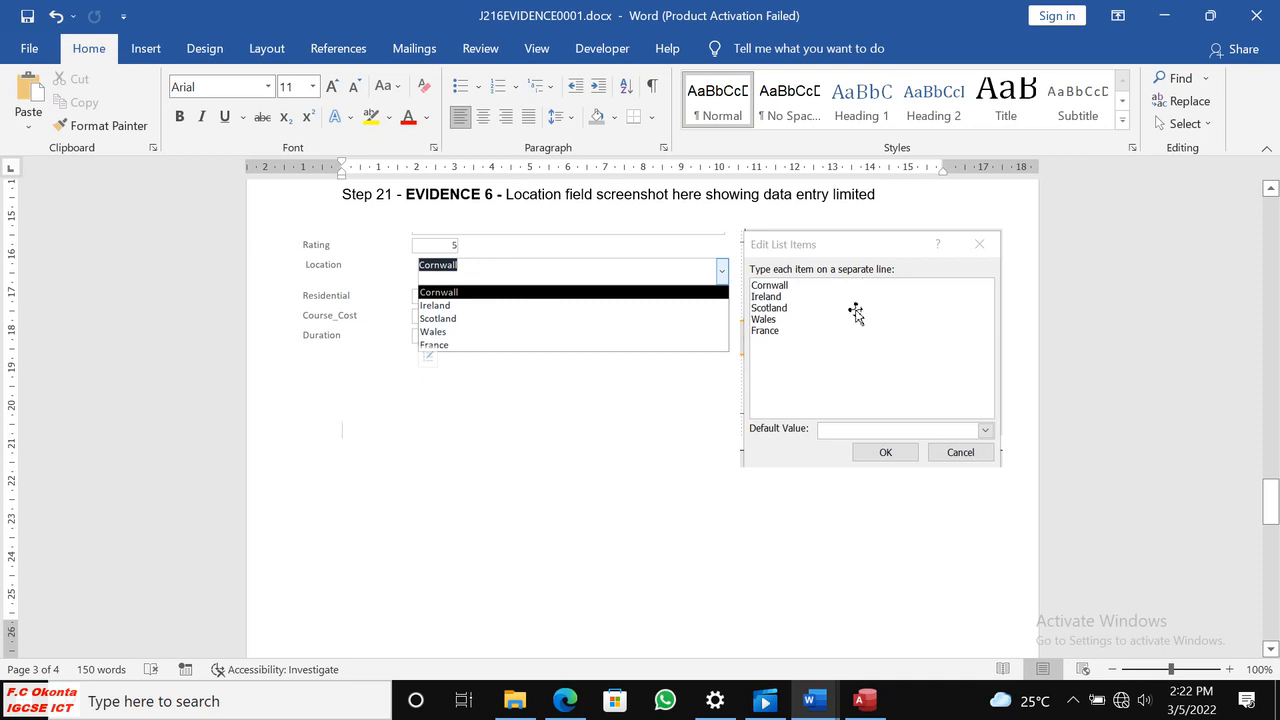
Read the step 22 record details in the exam paper in Edge and display the data entry form in Form View in Access.
left_click(565, 700)
scroll(580, 605, "down", 5)
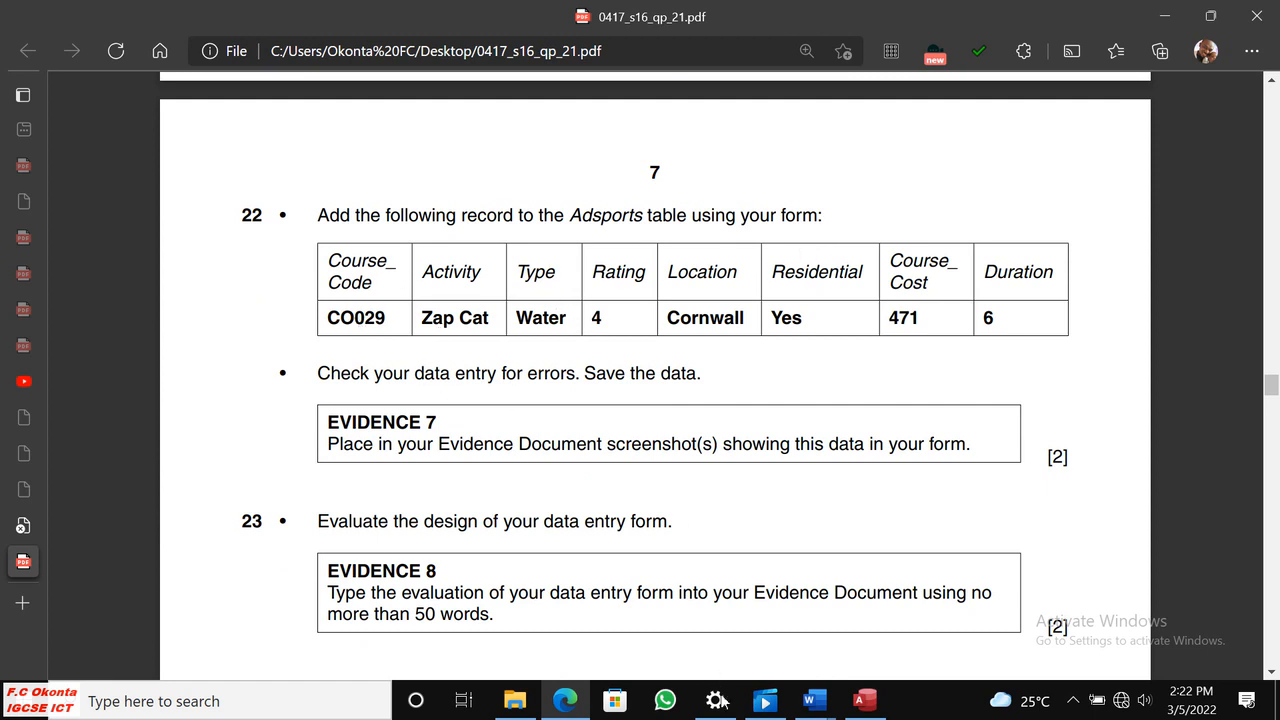
left_click(864, 701)
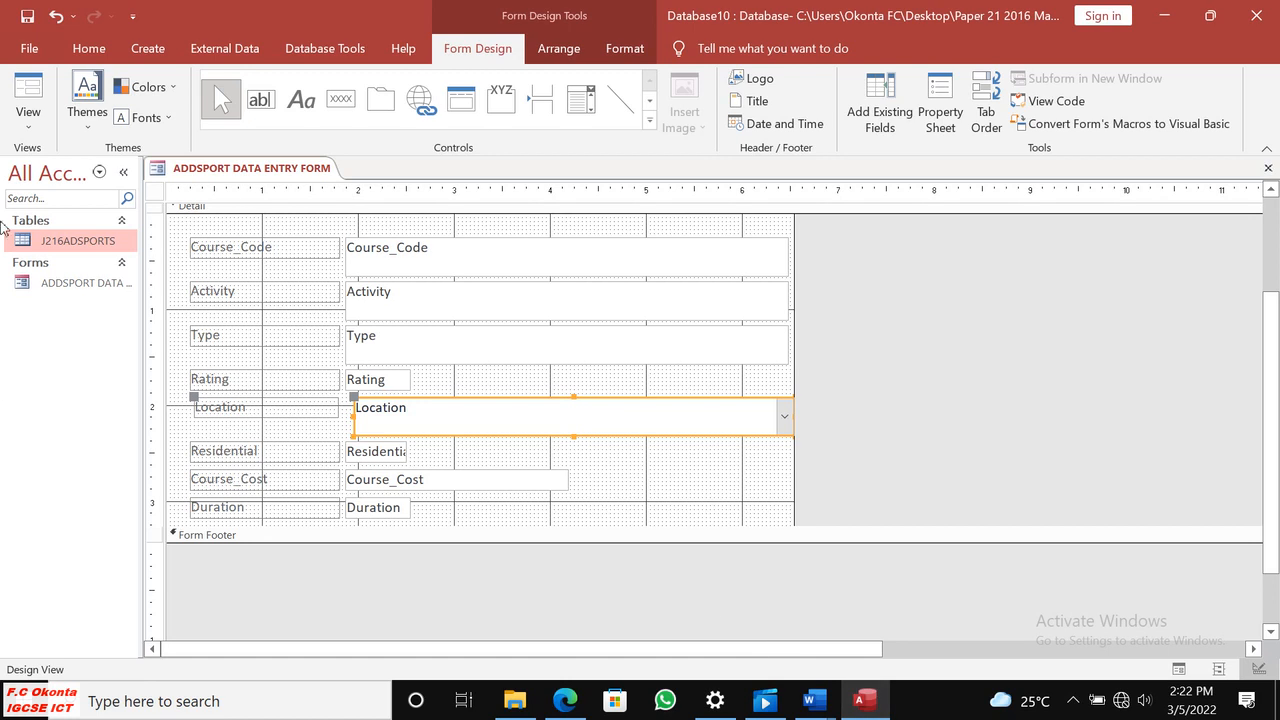
left_click(28, 115)
left_click(62, 163)
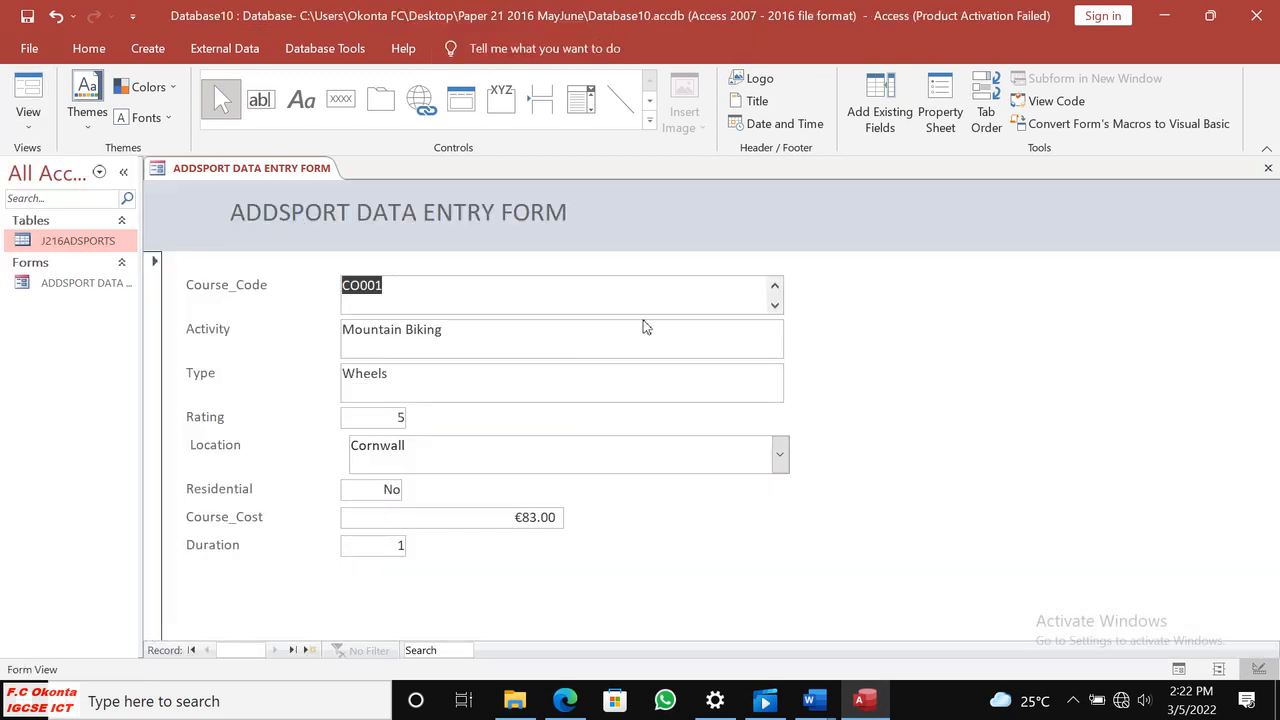
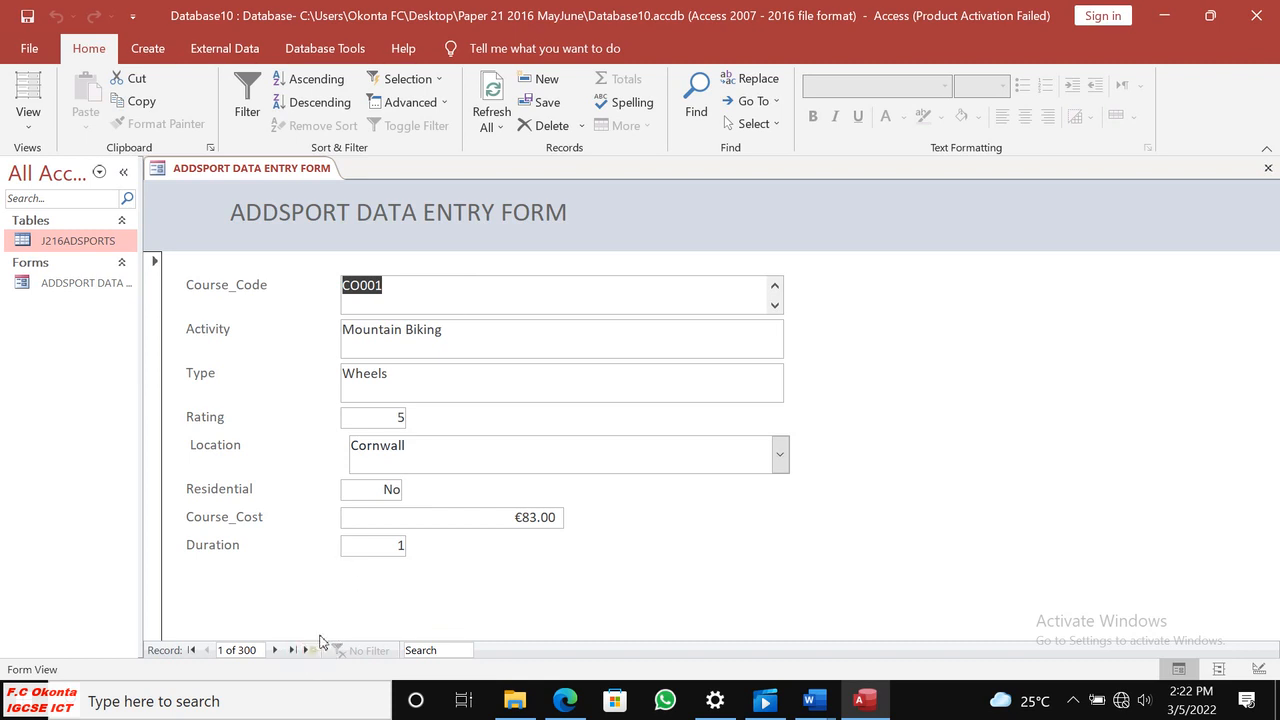
Start a new record in the form and copy the course code CO029 from the exam paper in Edge into Course_Code in Access.
left_click(311, 651)
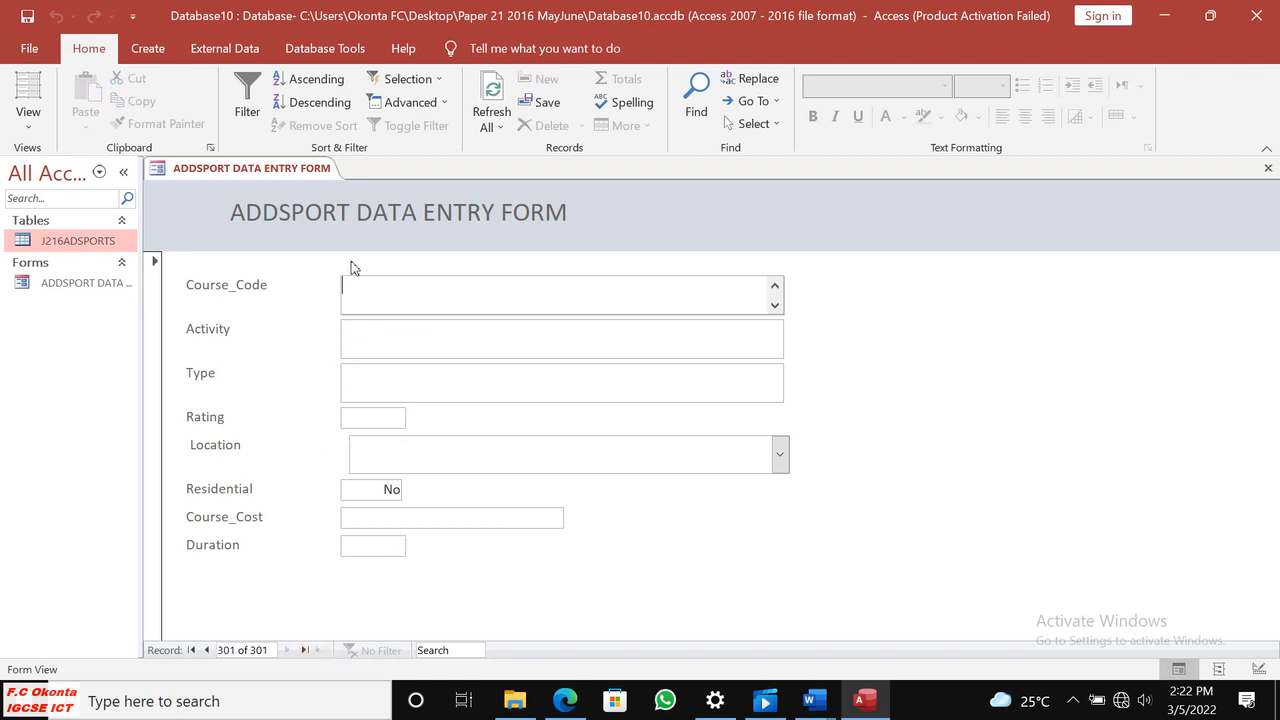
left_click(568, 697)
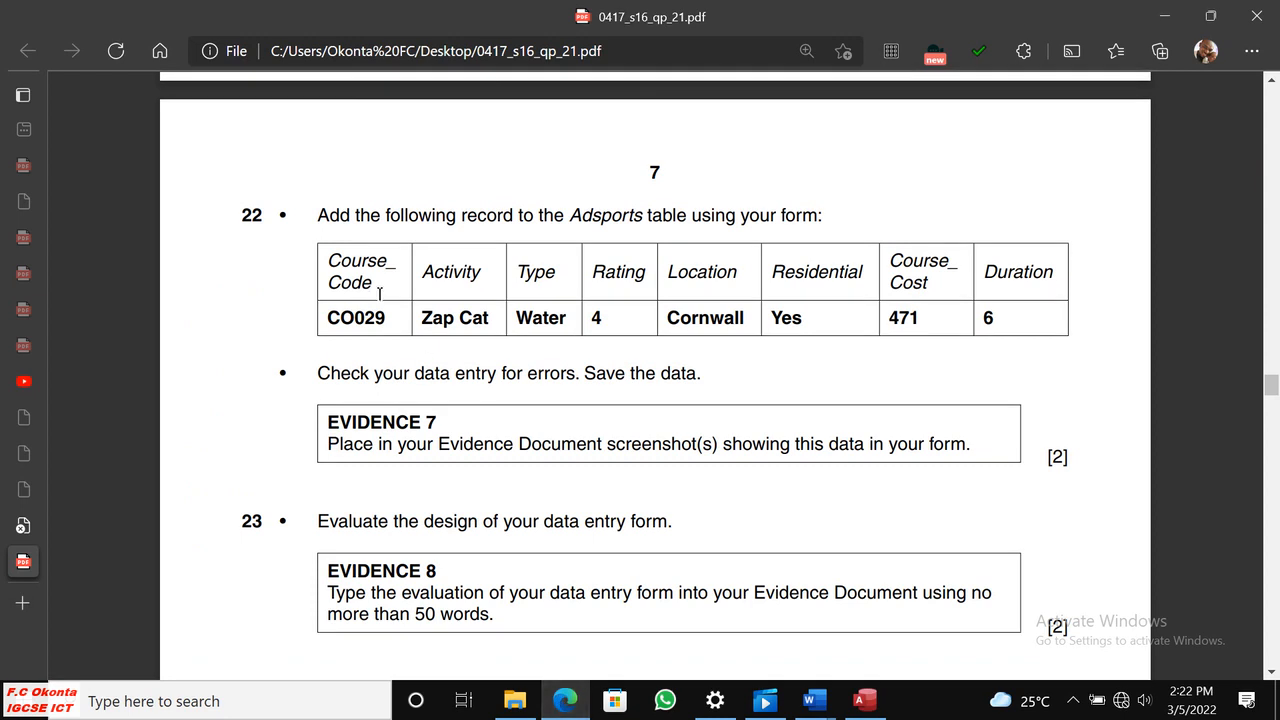
left_click_drag(388, 318, 327, 315)
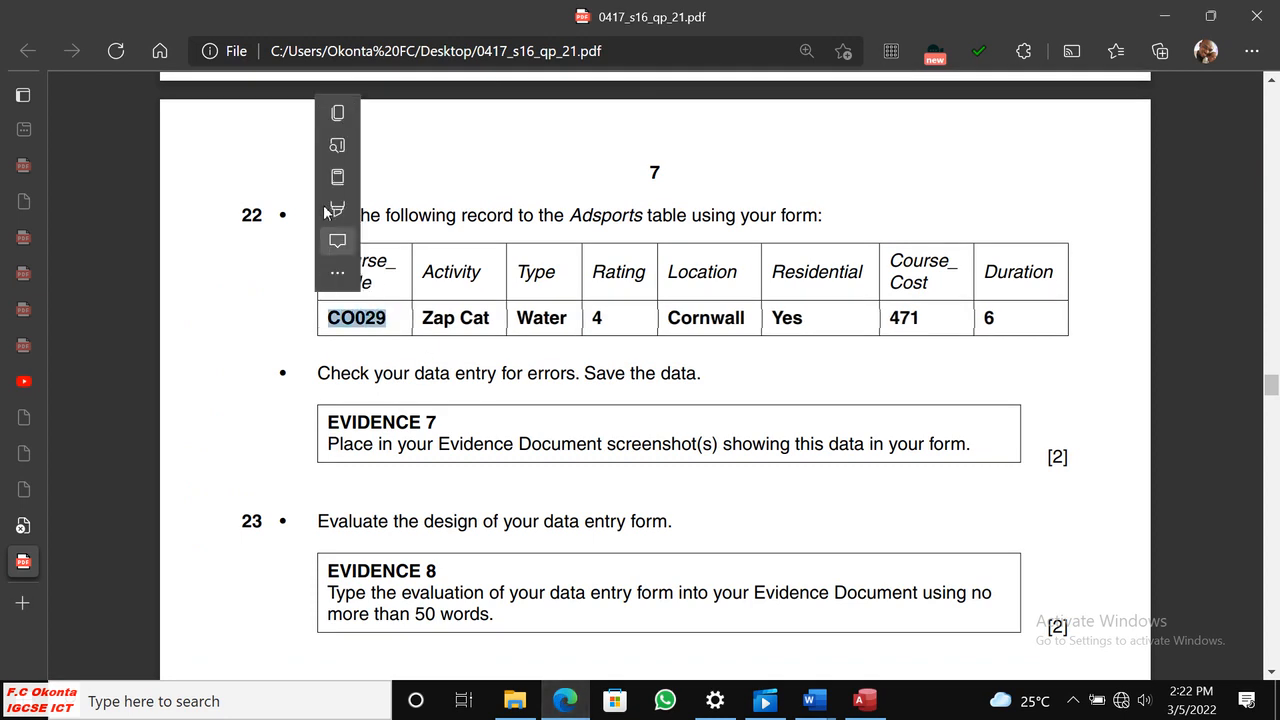
left_click(340, 114)
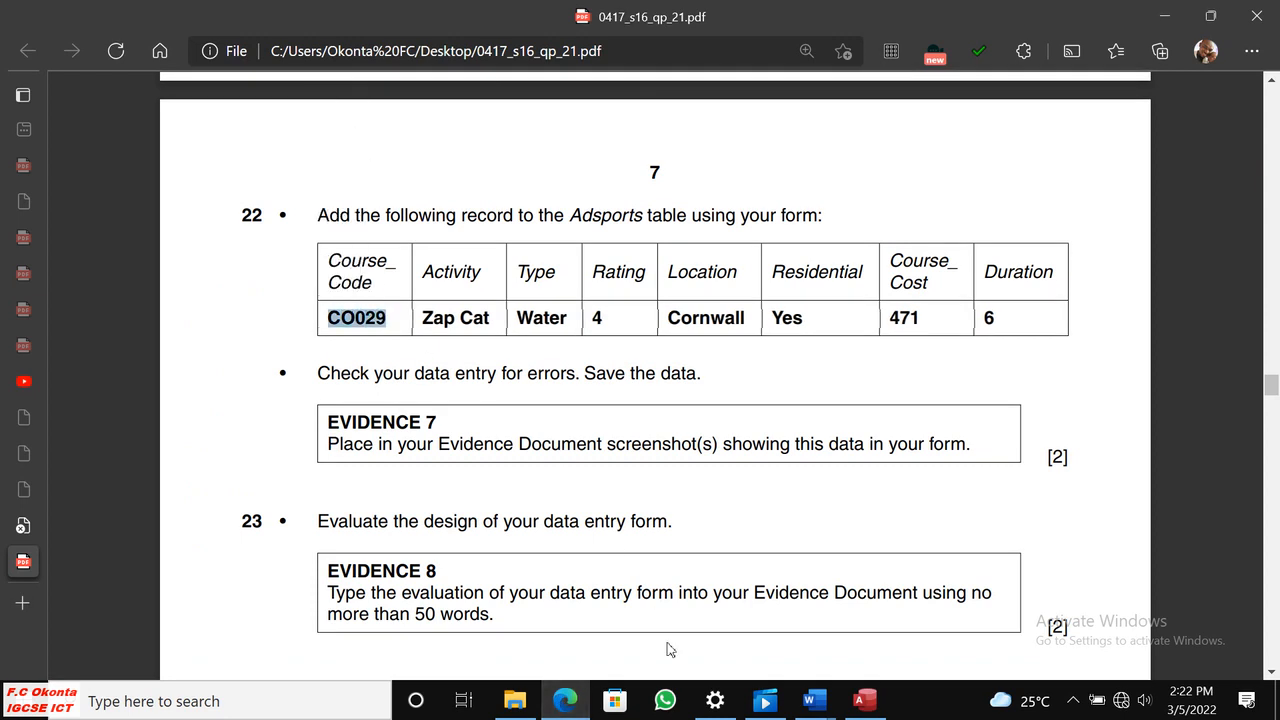
left_click(864, 700)
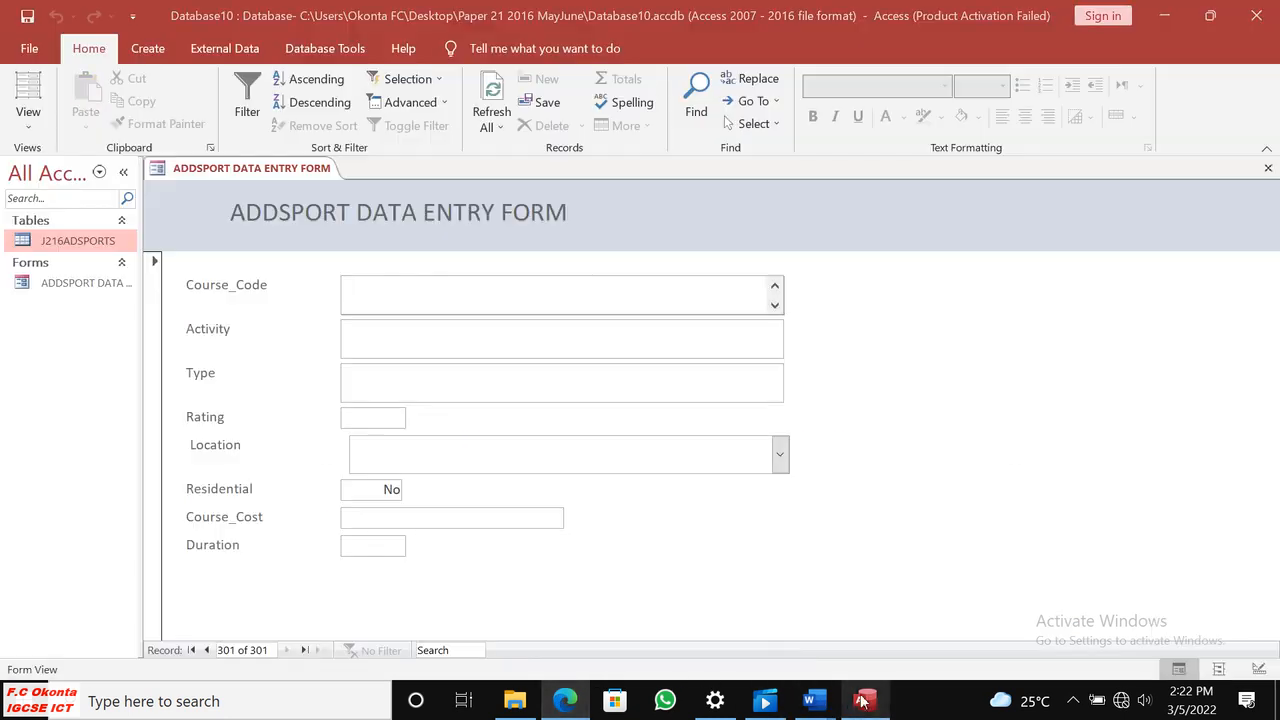
right_click(352, 292)
left_click(393, 350)
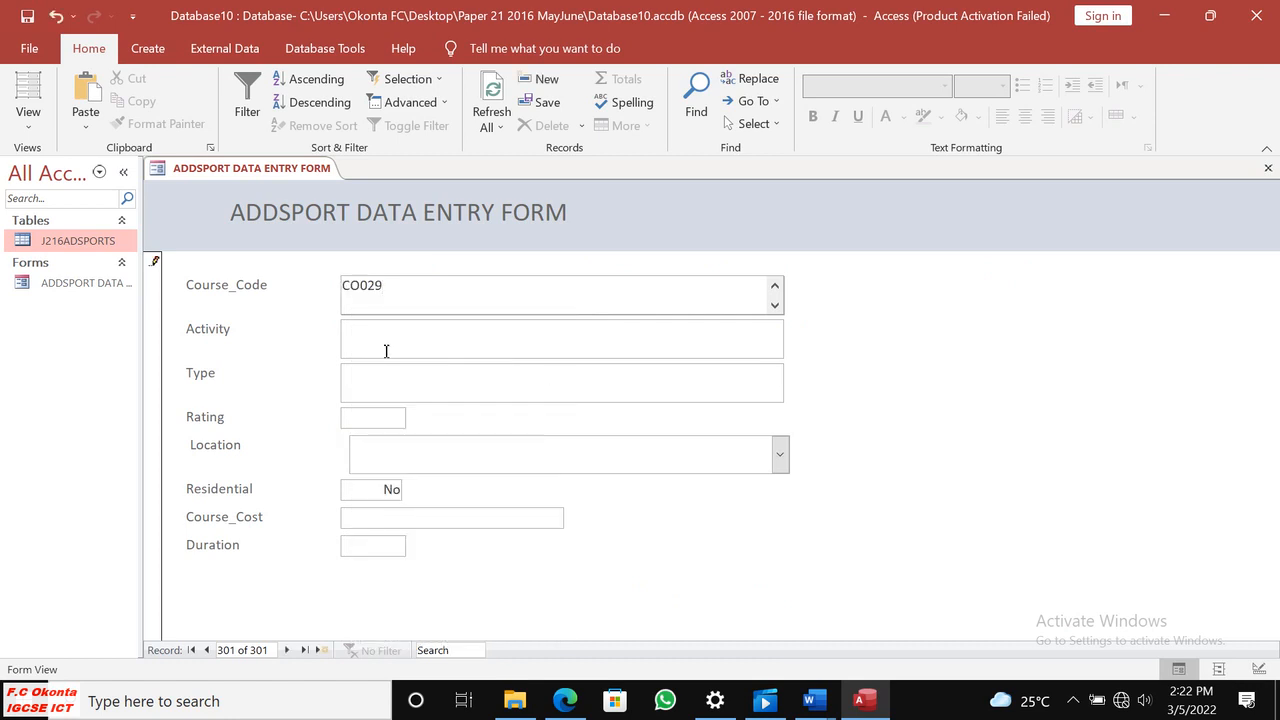
Copy the activity Zap Cat from the exam paper in Edge into the Activity field of the new record in Access.
left_click(374, 343)
left_click(565, 703)
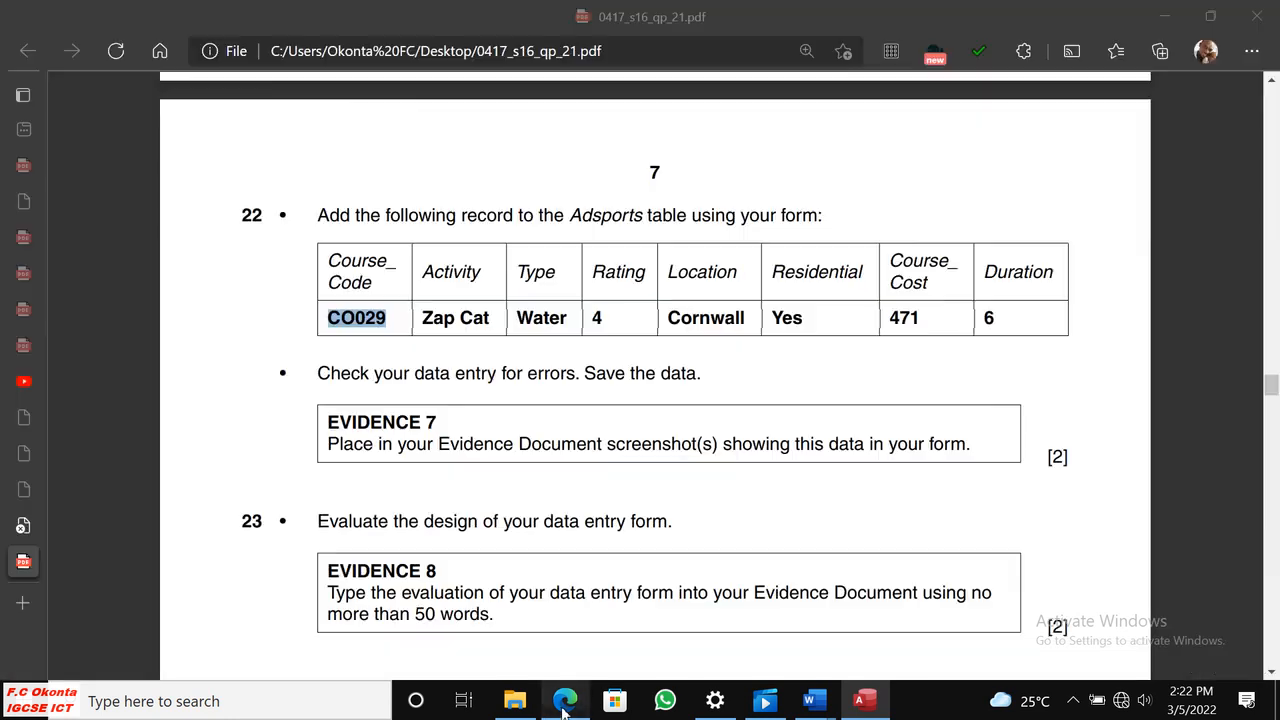
left_click_drag(421, 318, 487, 320)
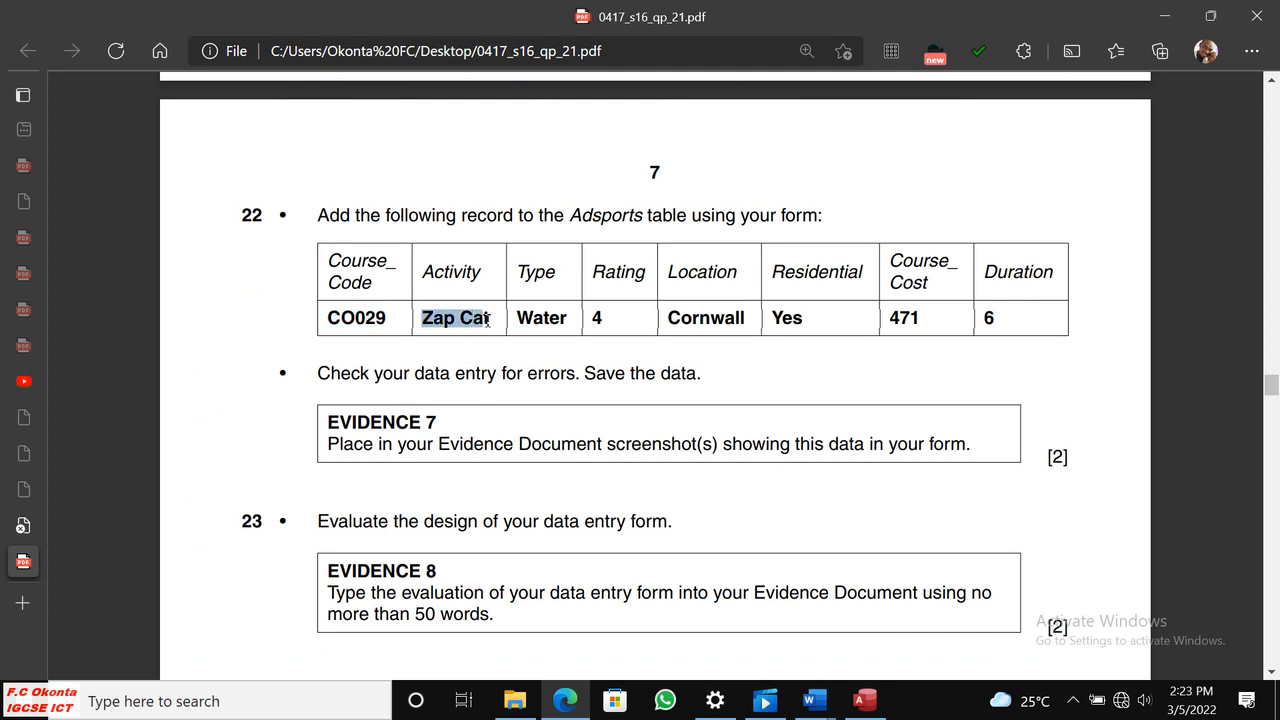
left_click(545, 118)
left_click(865, 700)
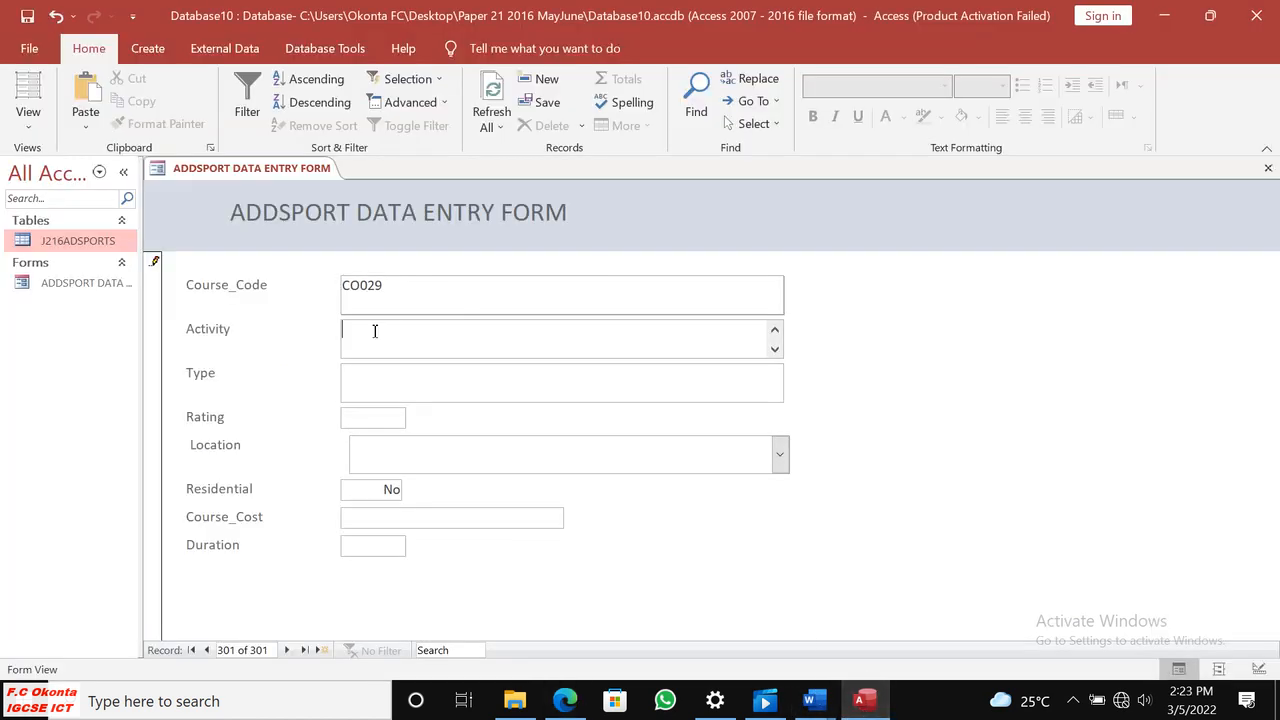
key("ctrl+v")
Set the new record's Type to Water and its Rating to 4.
left_click(401, 378)
type("Water")
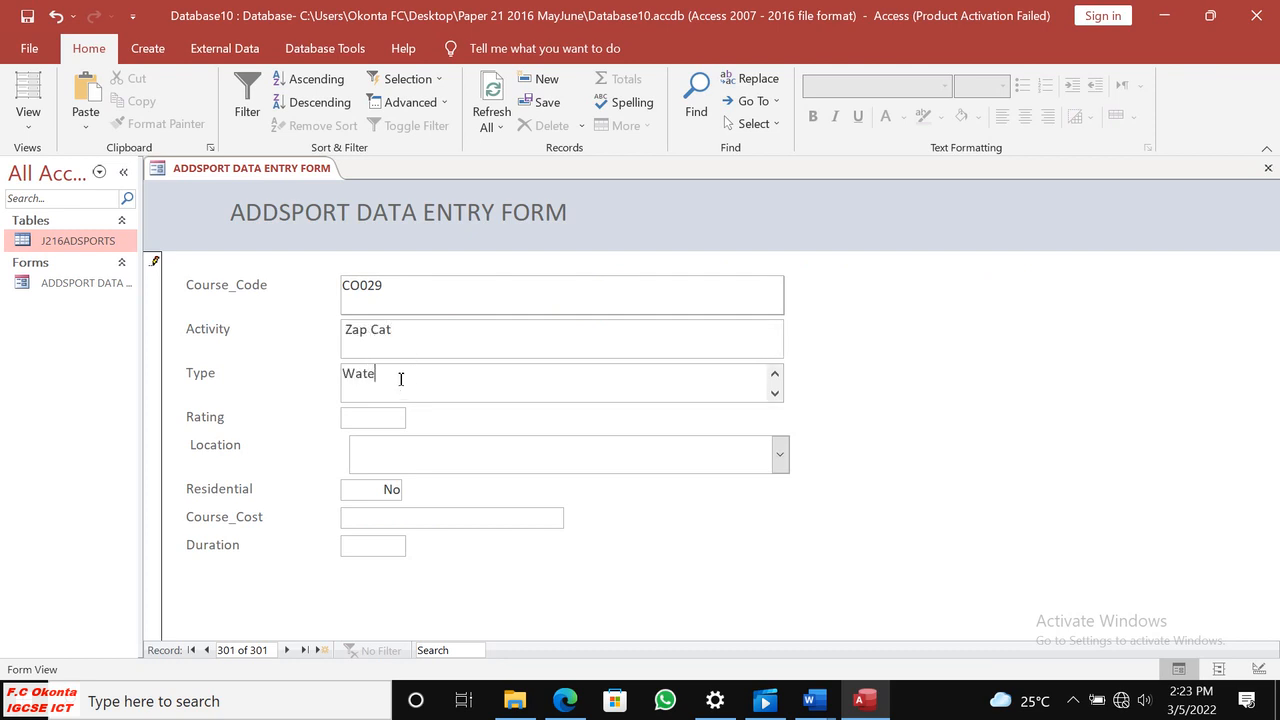
left_click(382, 420)
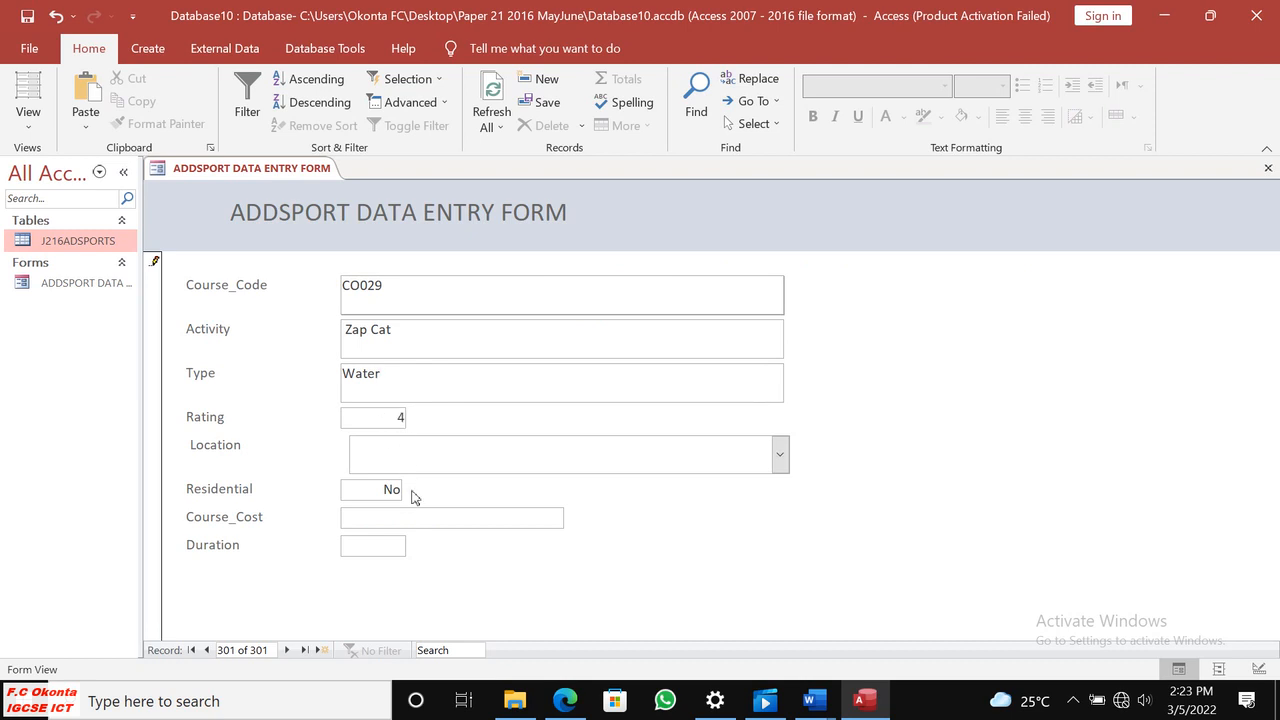
Copy the location Cornwall from the exam paper in Edge into the Location field of the new record in Access.
left_click(566, 701)
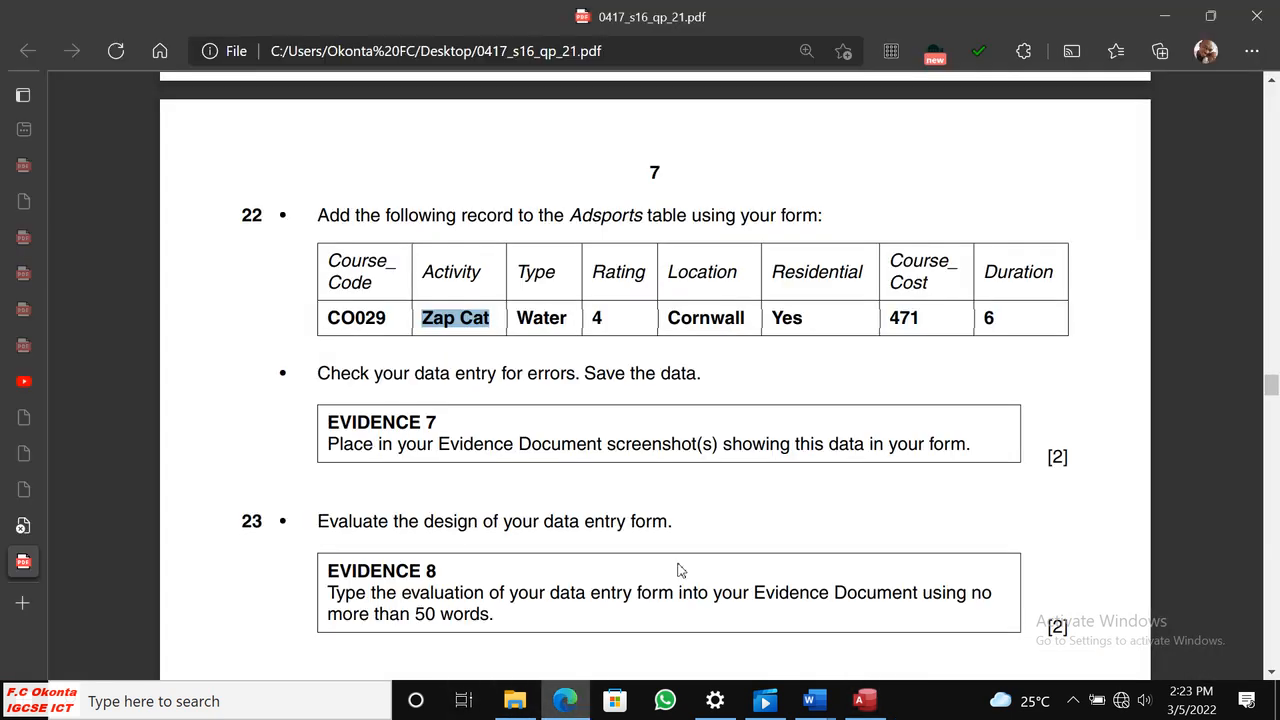
left_click(750, 316)
left_click_drag(750, 316, 664, 317)
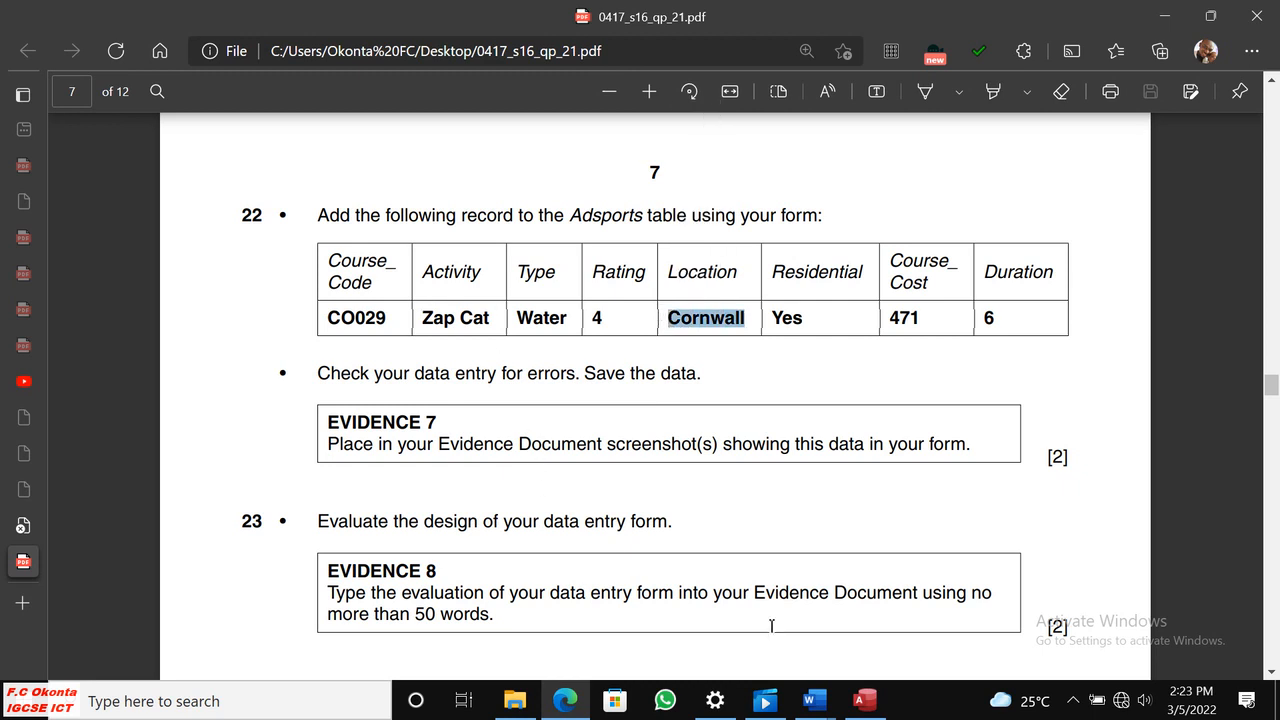
left_click(870, 706)
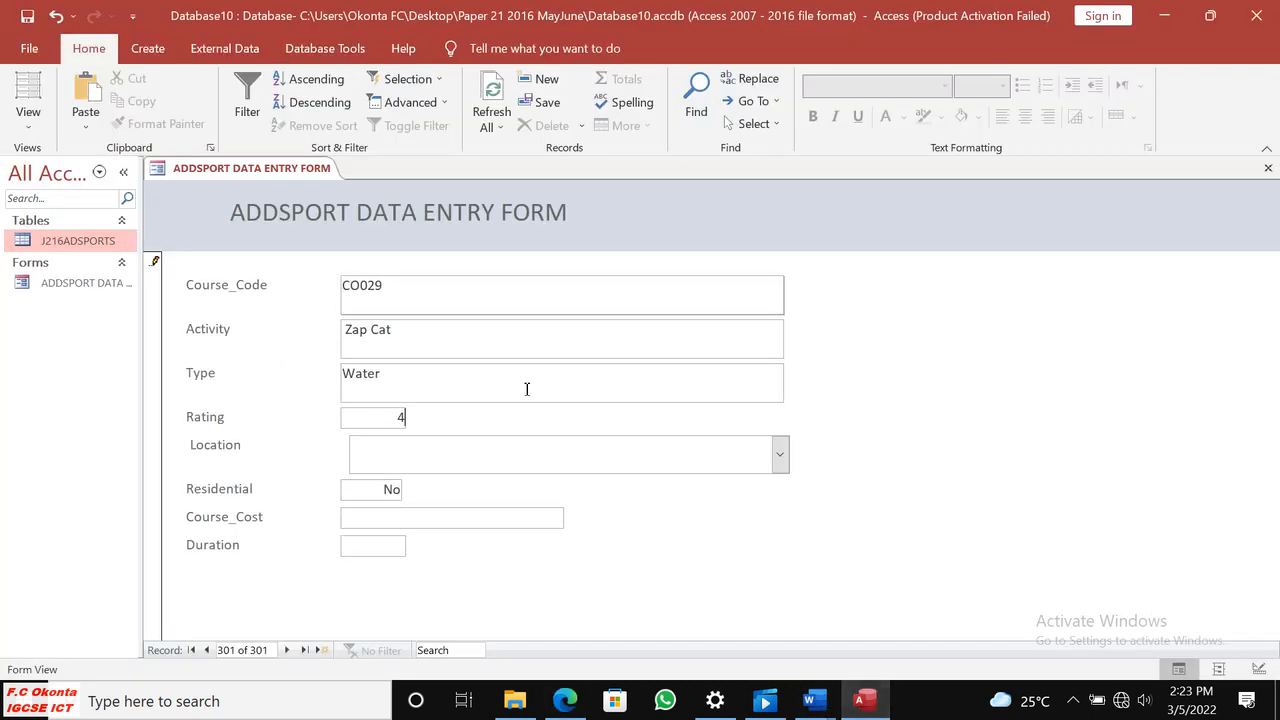
key("ctrl+v")
Check the Residential value in the exam paper in Edge and set Residential to Yes in the Access record.
left_click(570, 705)
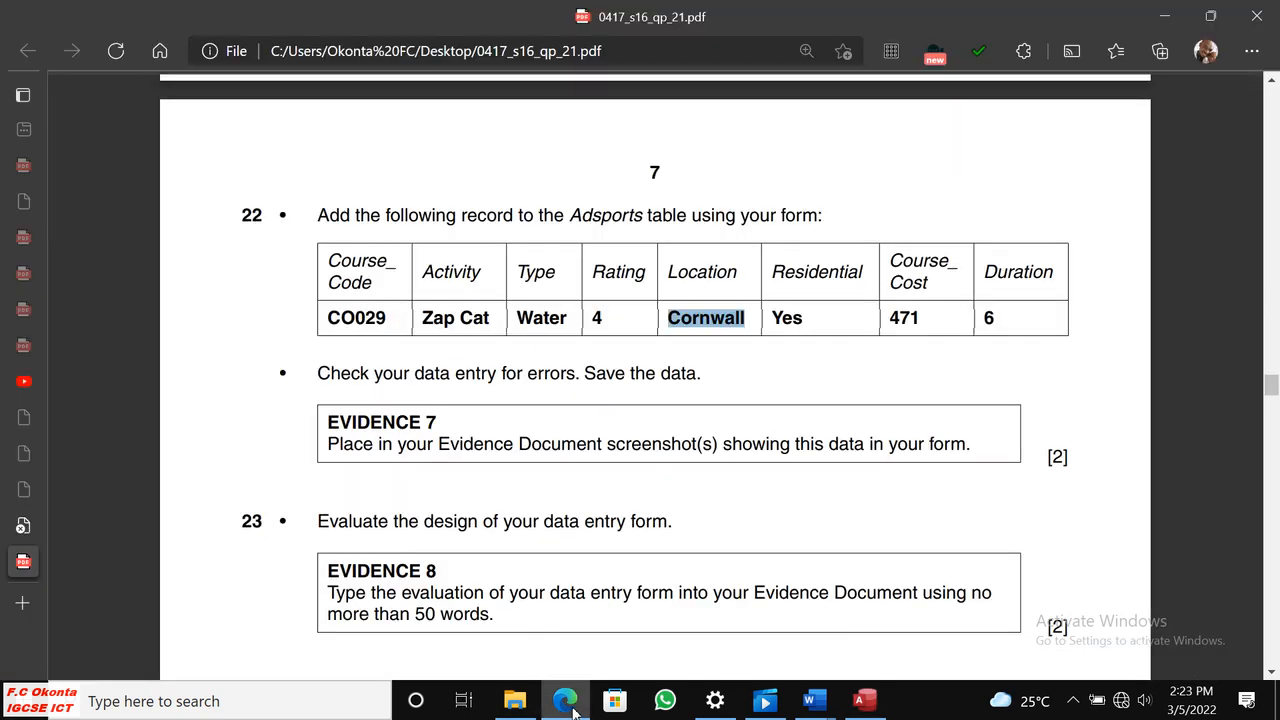
left_click(567, 703)
left_click_drag(401, 489, 370, 489)
type("Yes")
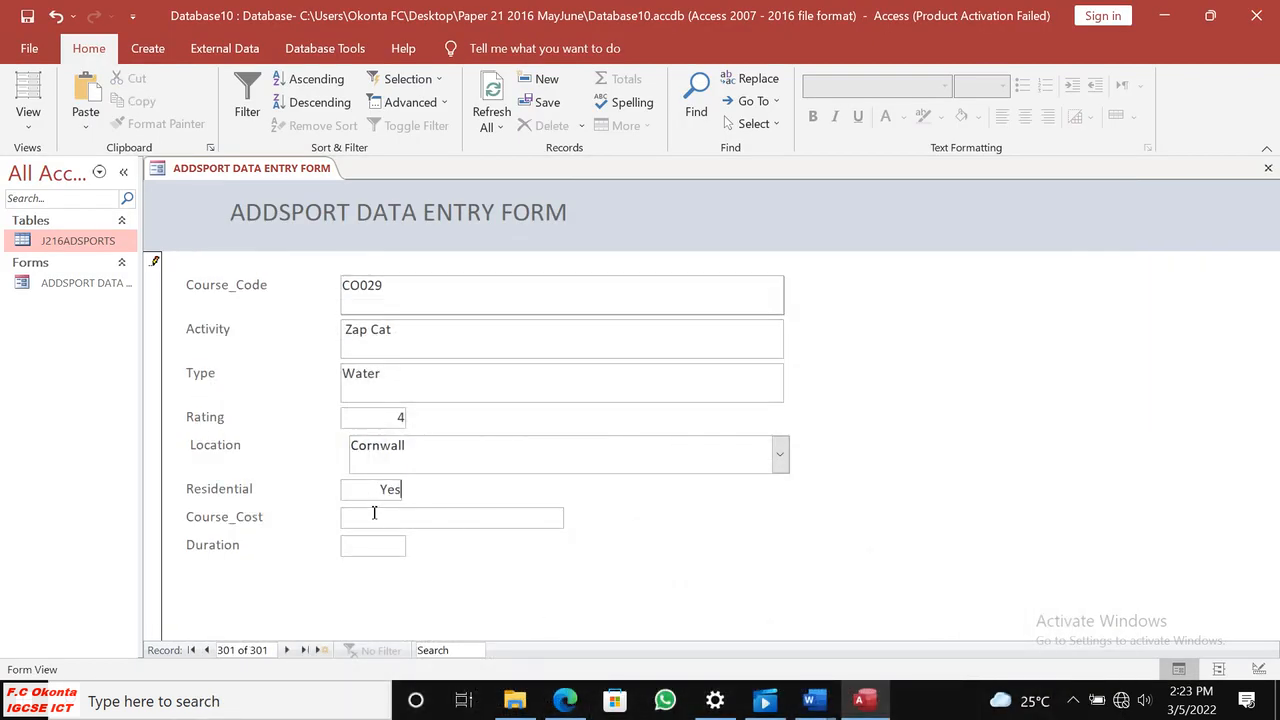
Complete the Access record with Course_Cost 471 copied from the exam paper in Edge and Duration 6, and save it.
left_click(565, 702)
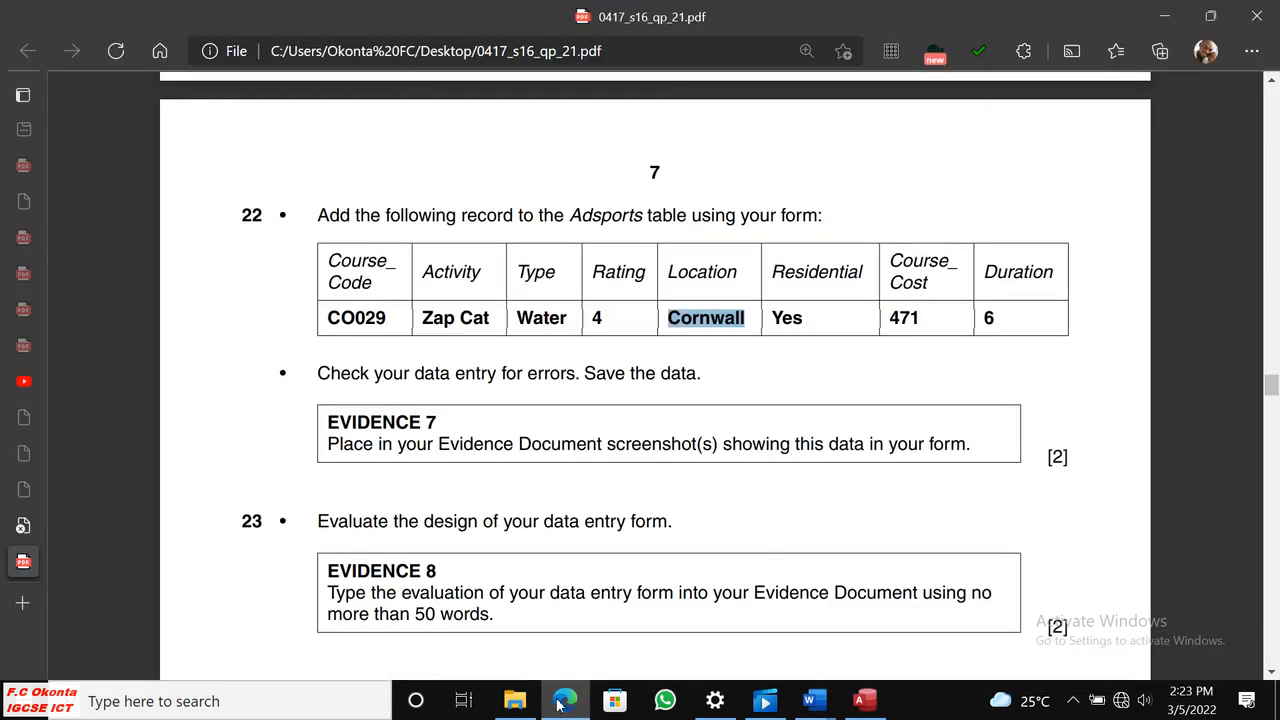
left_click_drag(926, 321, 877, 316)
left_click(950, 119)
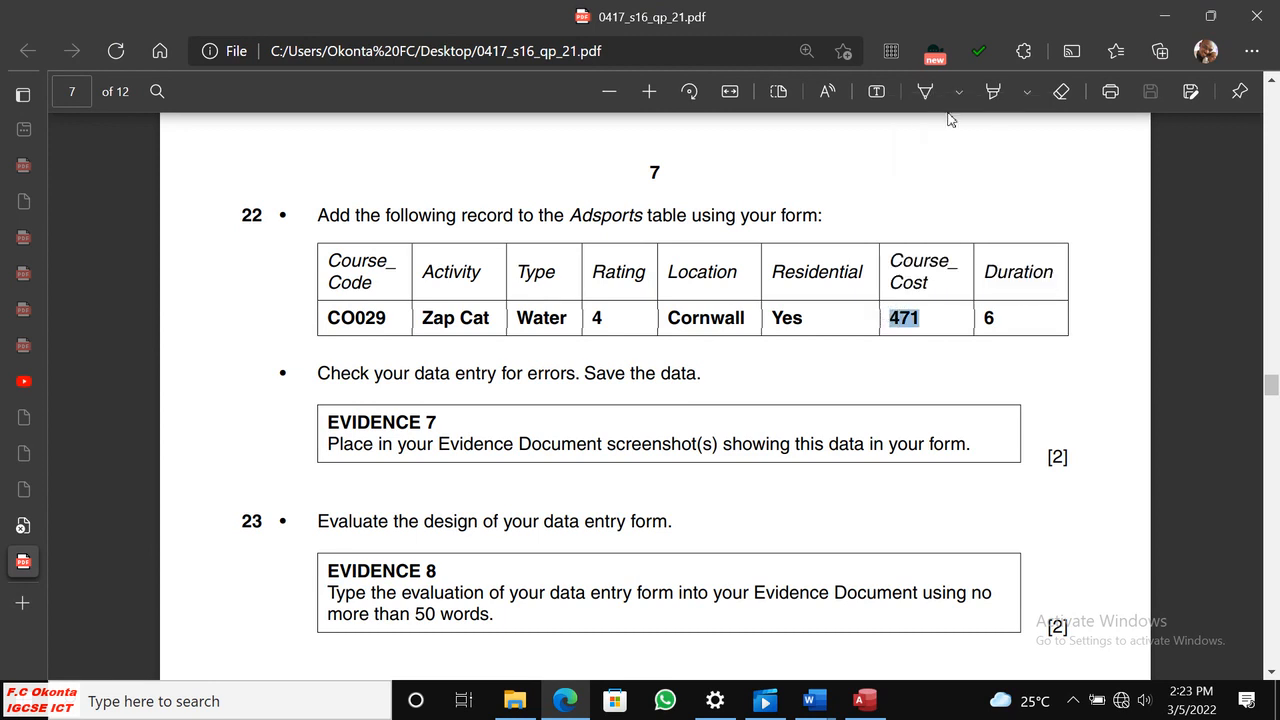
left_click(862, 703)
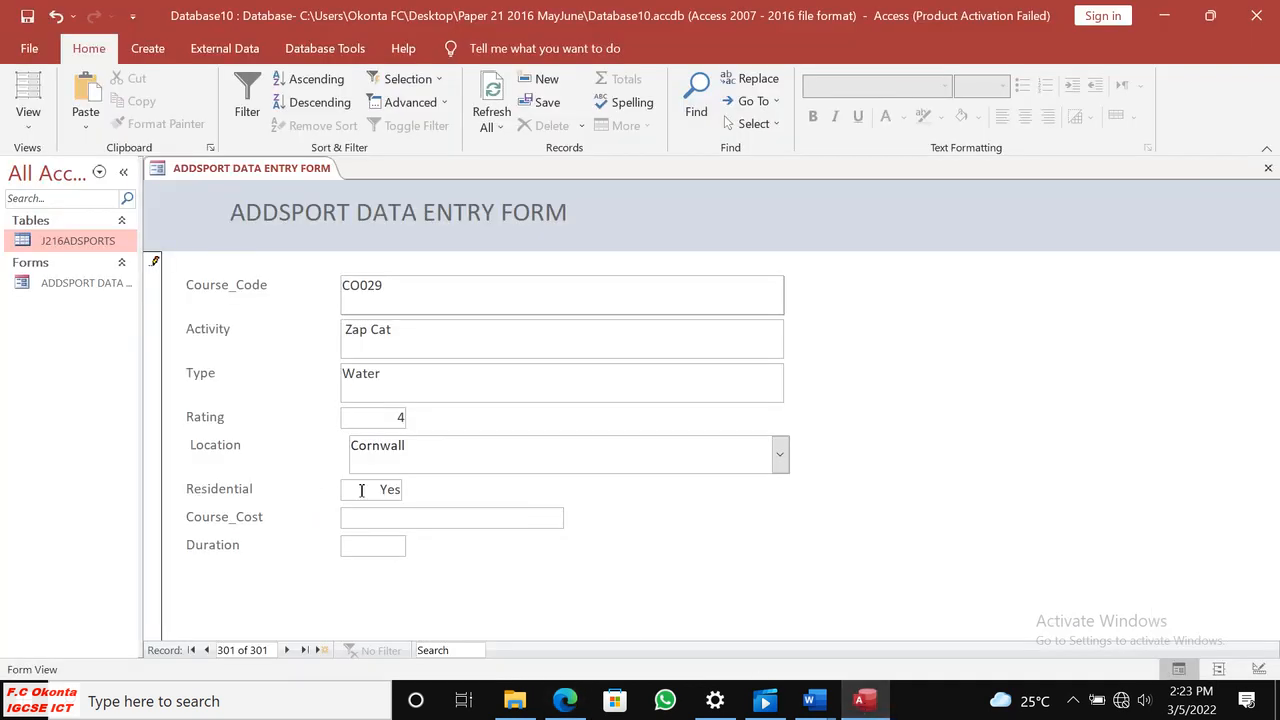
left_click(360, 547)
left_click(36, 20)
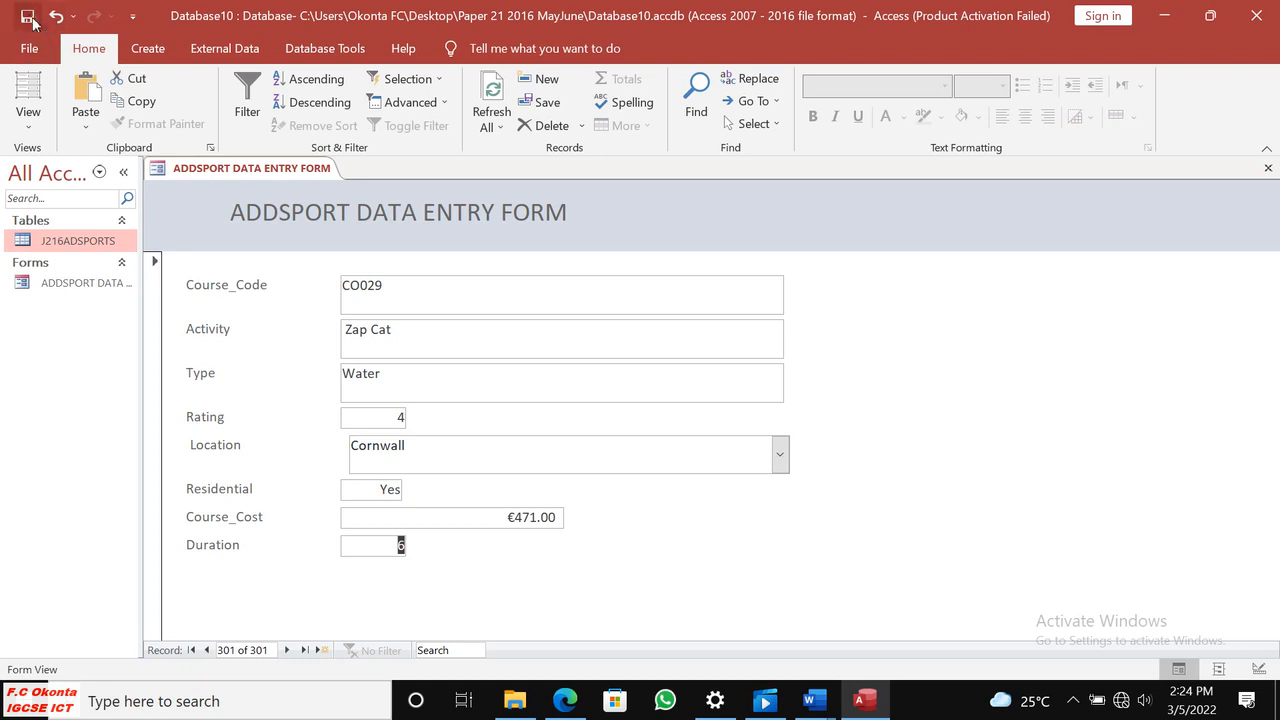
Compare the saved record in Access with the step 22 table in Edge and read the Evidence 7 and Evidence 8 instructions.
left_click(564, 699)
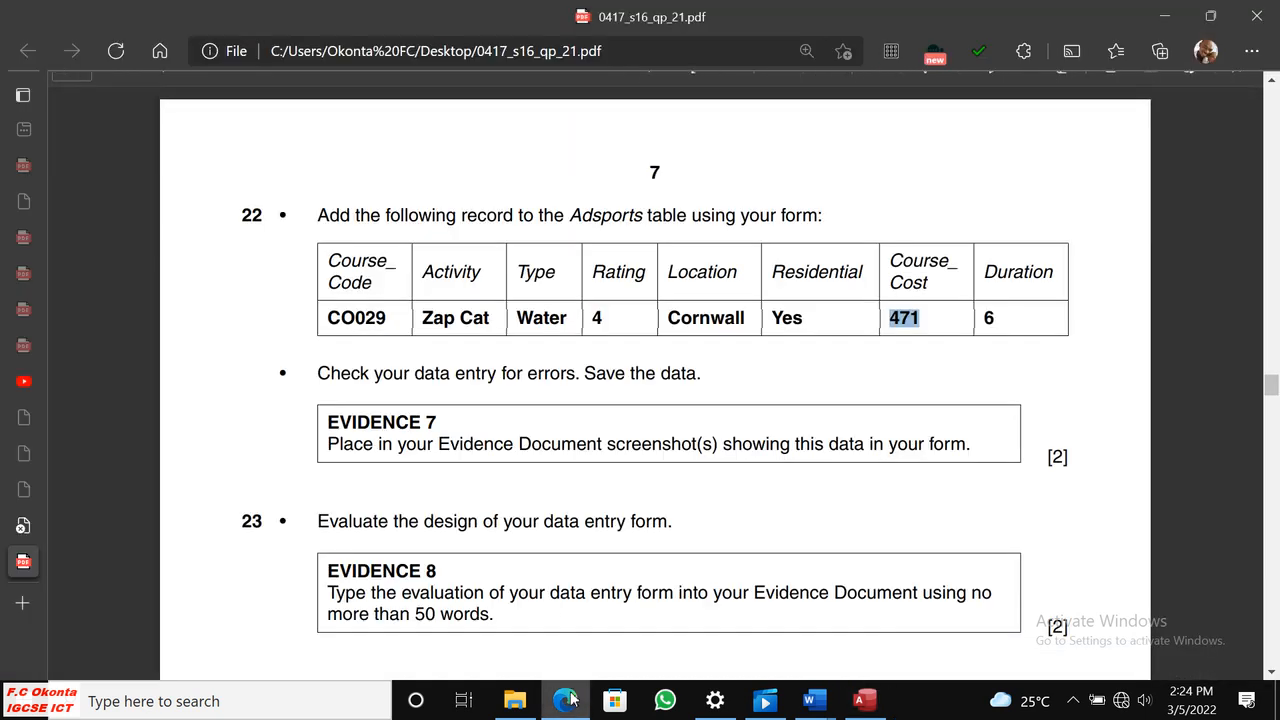
left_click(564, 699)
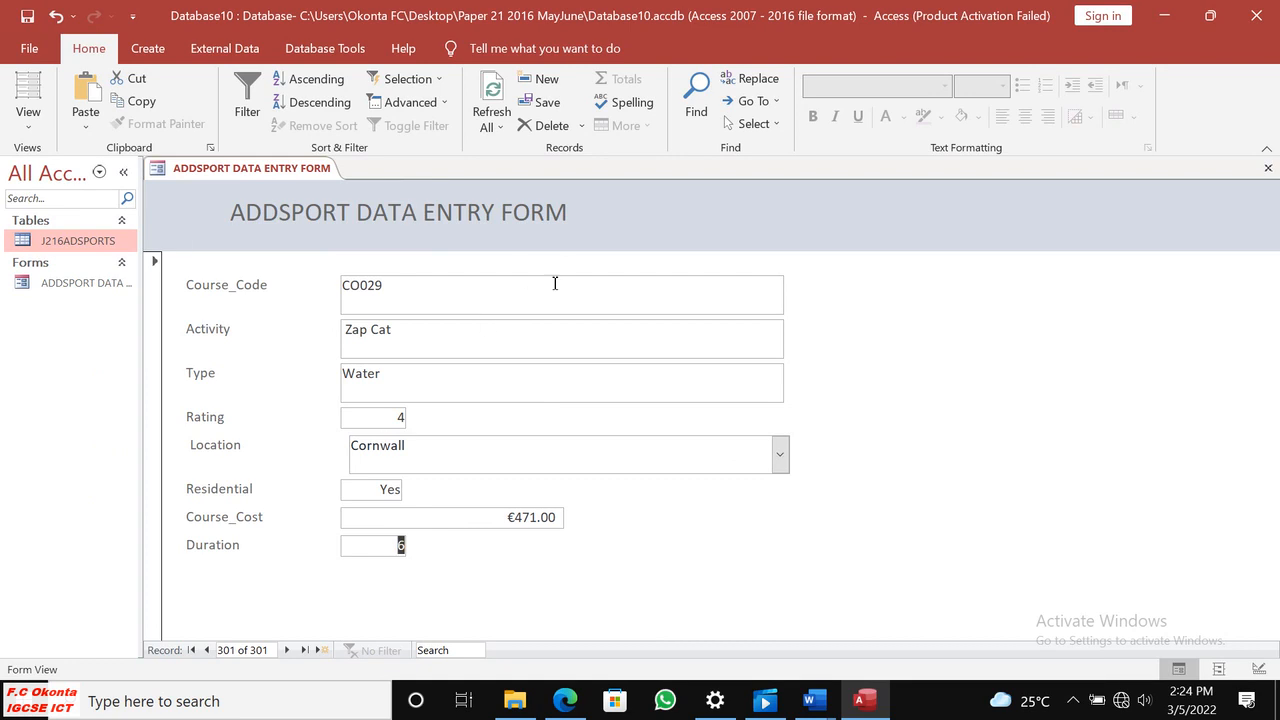
left_click(563, 699)
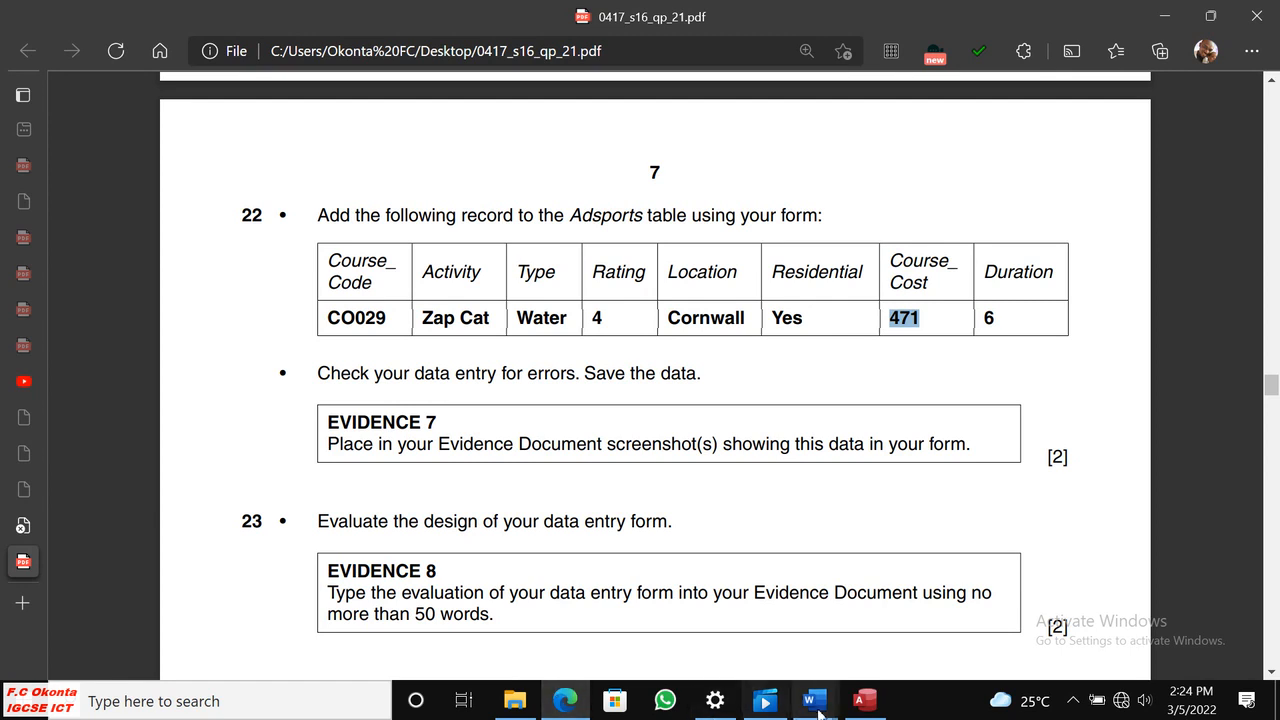
left_click(864, 703)
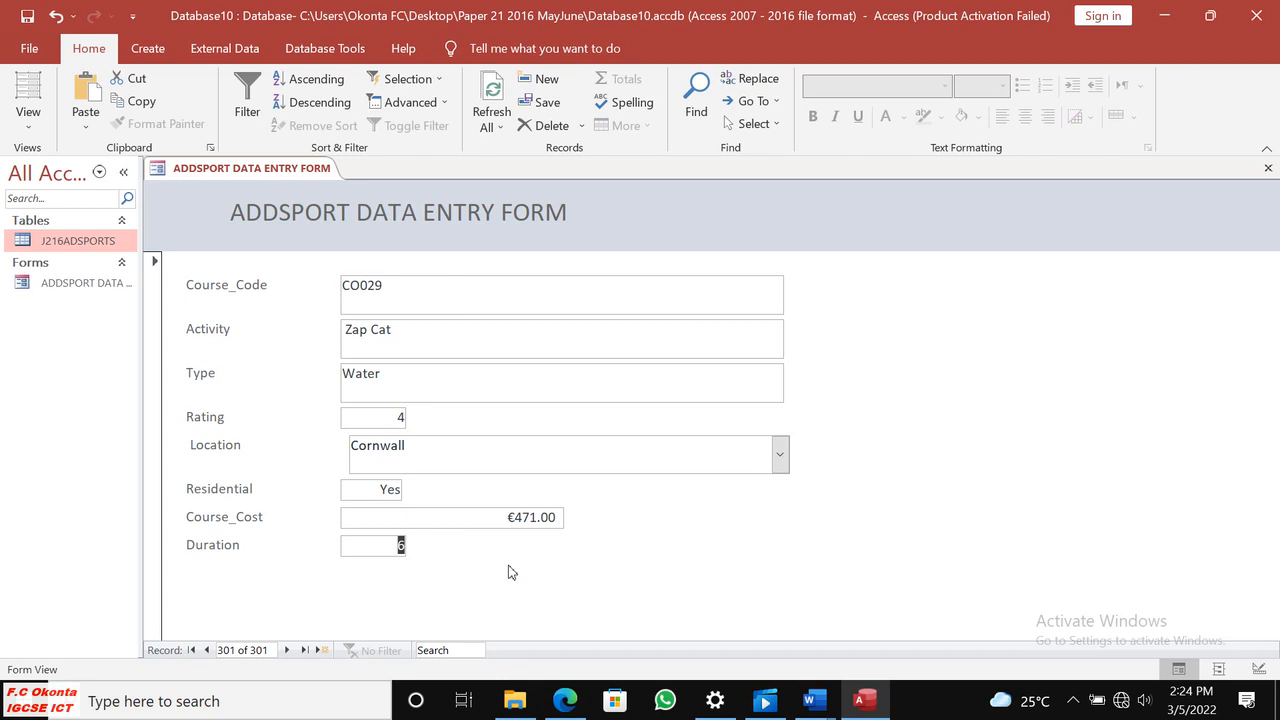
left_click(565, 700)
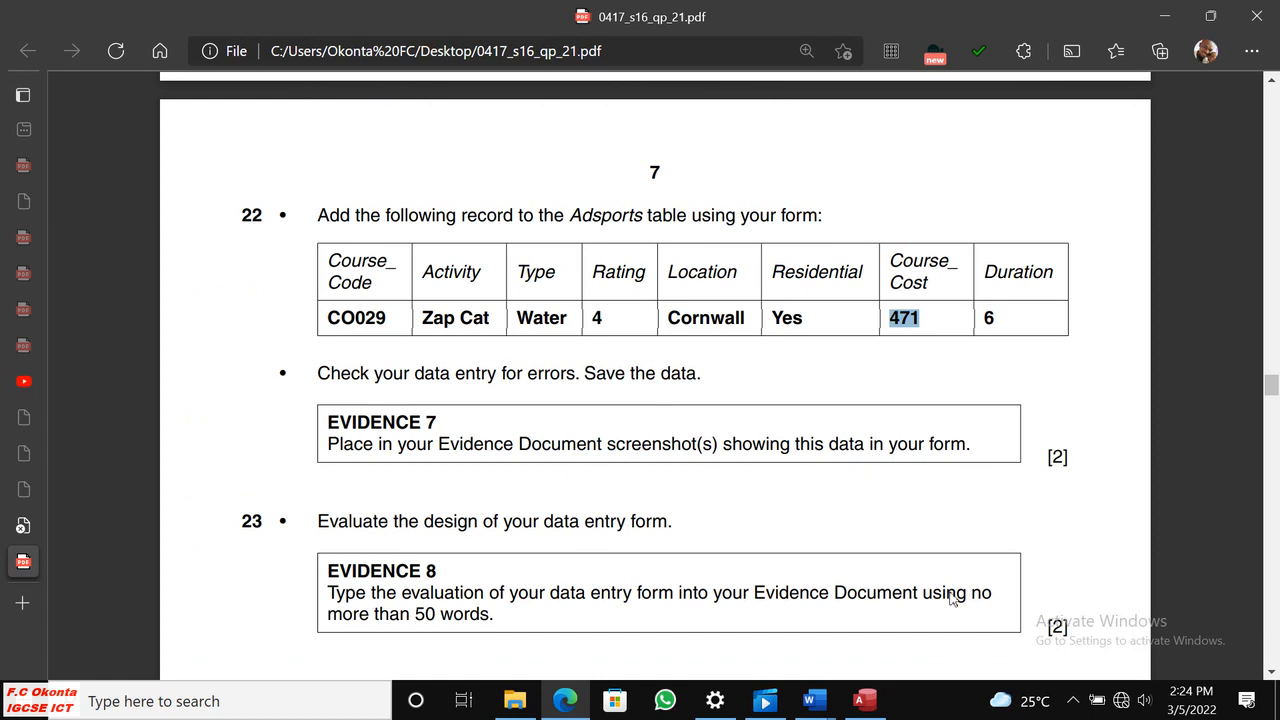
left_click(862, 700)
Capture the completed form, from its tab title down to the Duration field, and copy the screenshot.
left_click(1073, 705)
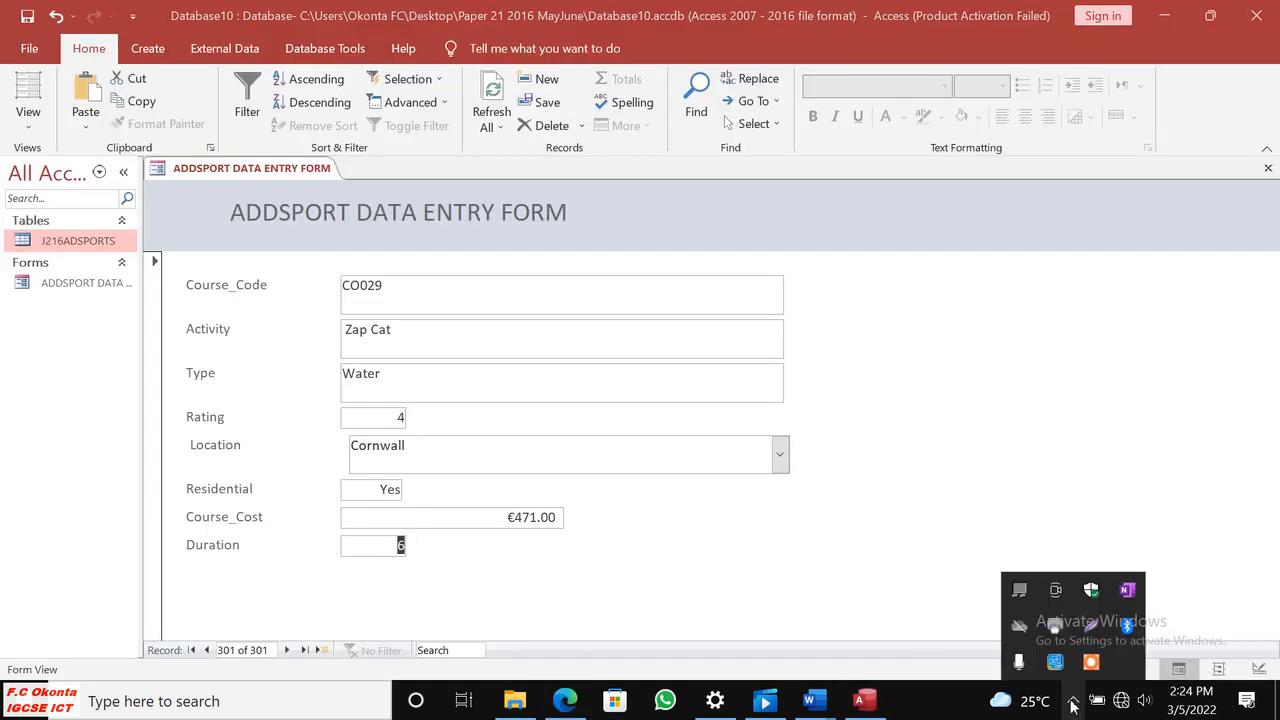
left_click(1055, 590)
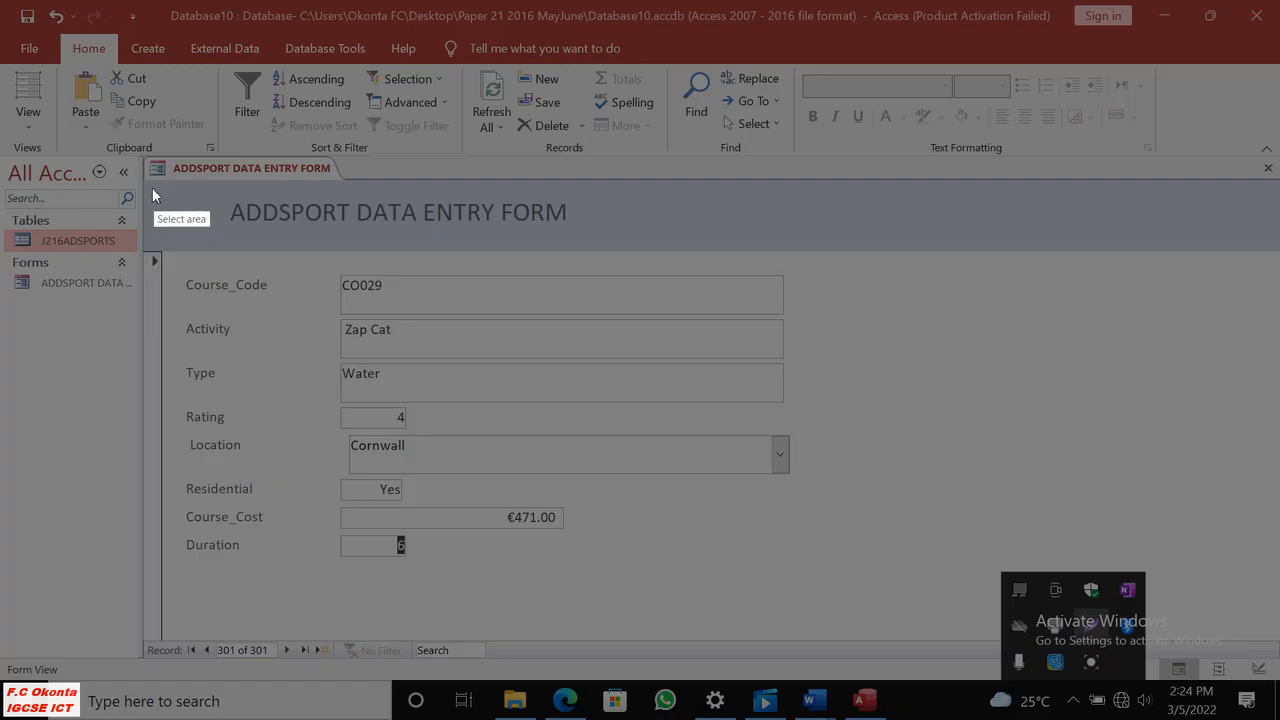
left_click_drag(148, 157, 798, 573)
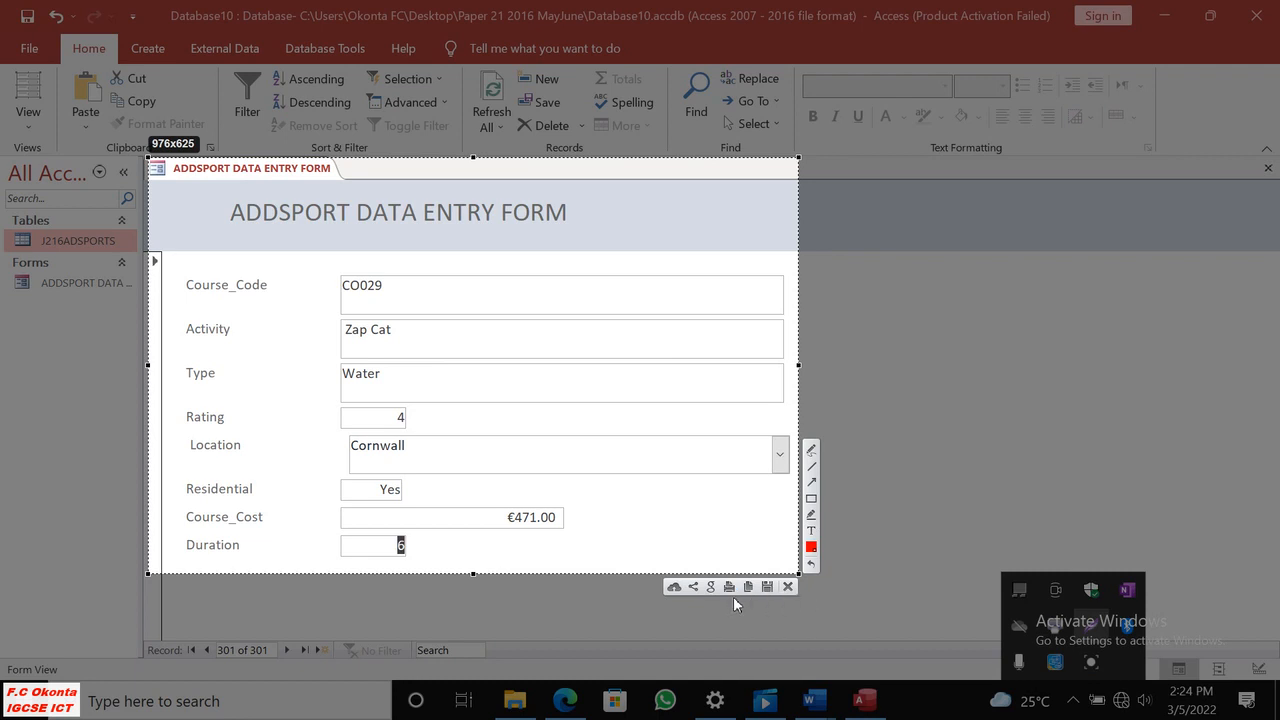
left_click(748, 586)
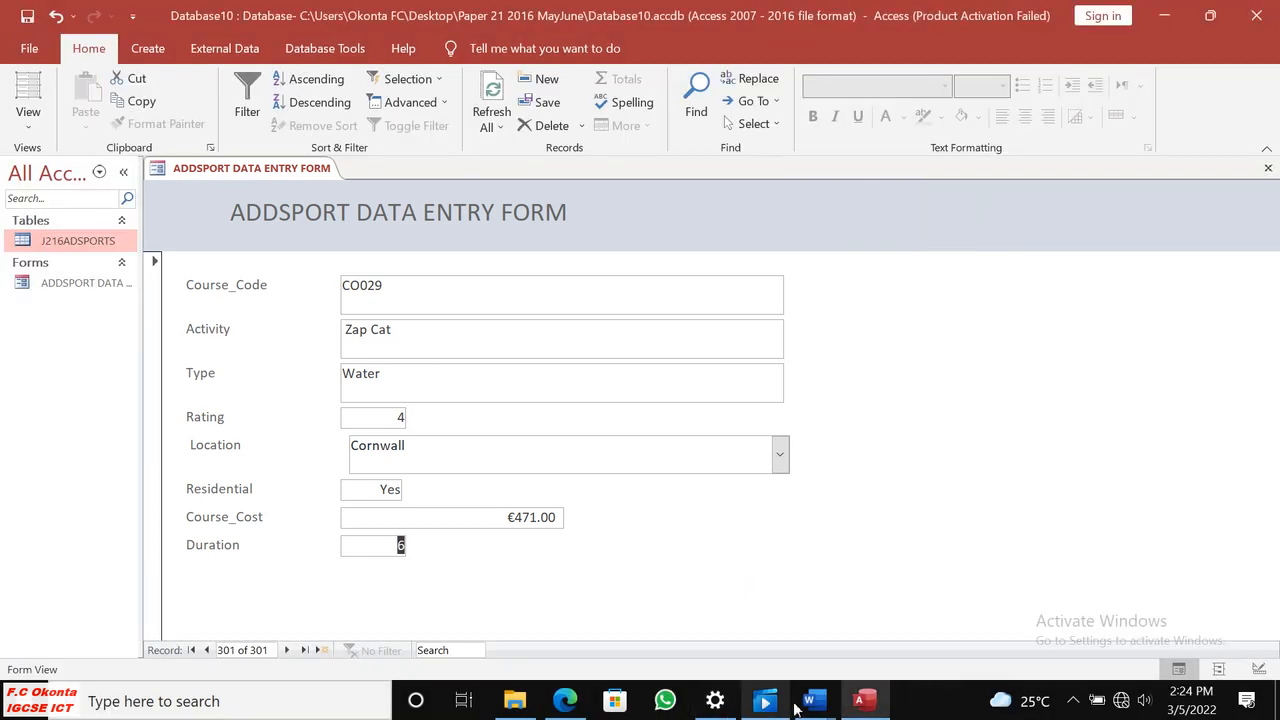
Switch to the evidence document in Word and delete the blank lines above the Step 22 Evidence 7 heading on page 4.
mouse_move(815, 702)
left_click(720, 650)
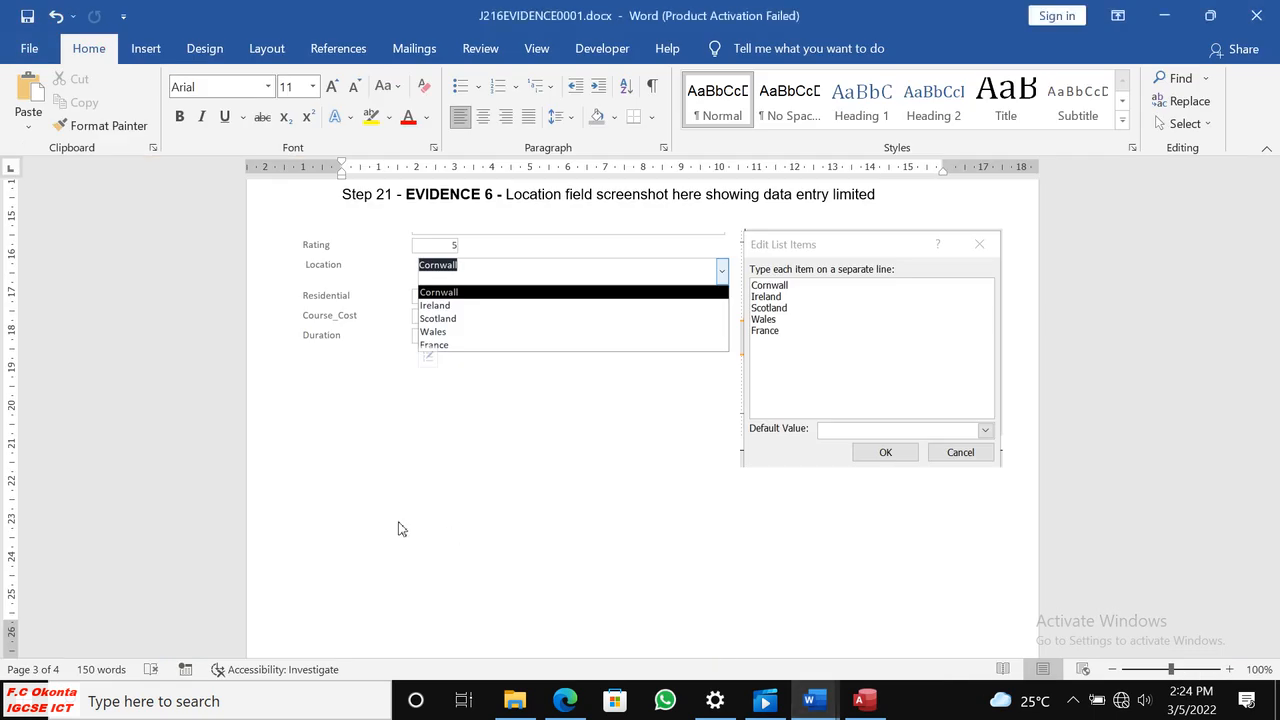
scroll(476, 533, "down", 8)
scroll(463, 386, "up", 3)
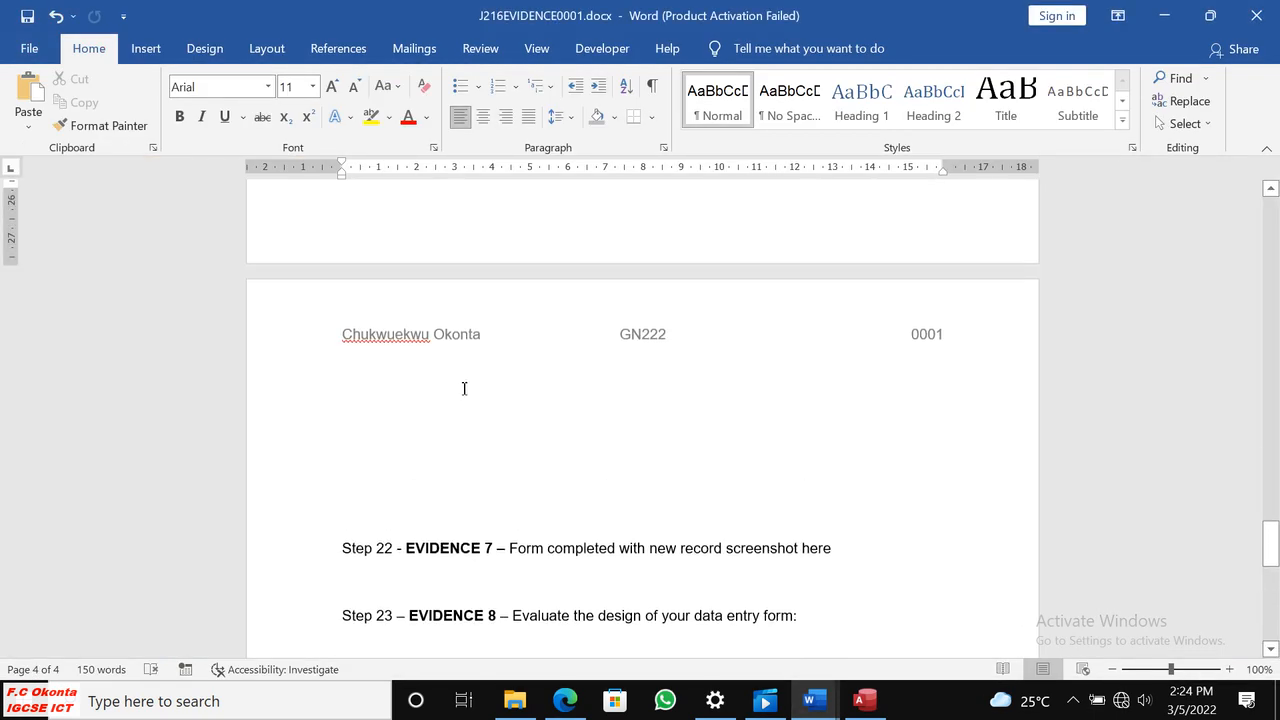
left_click(390, 378)
key("Delete")
key("Delete")
key("Delete")
key("Delete")
key("Delete")
key("Delete")
key("Delete")
key("Delete")
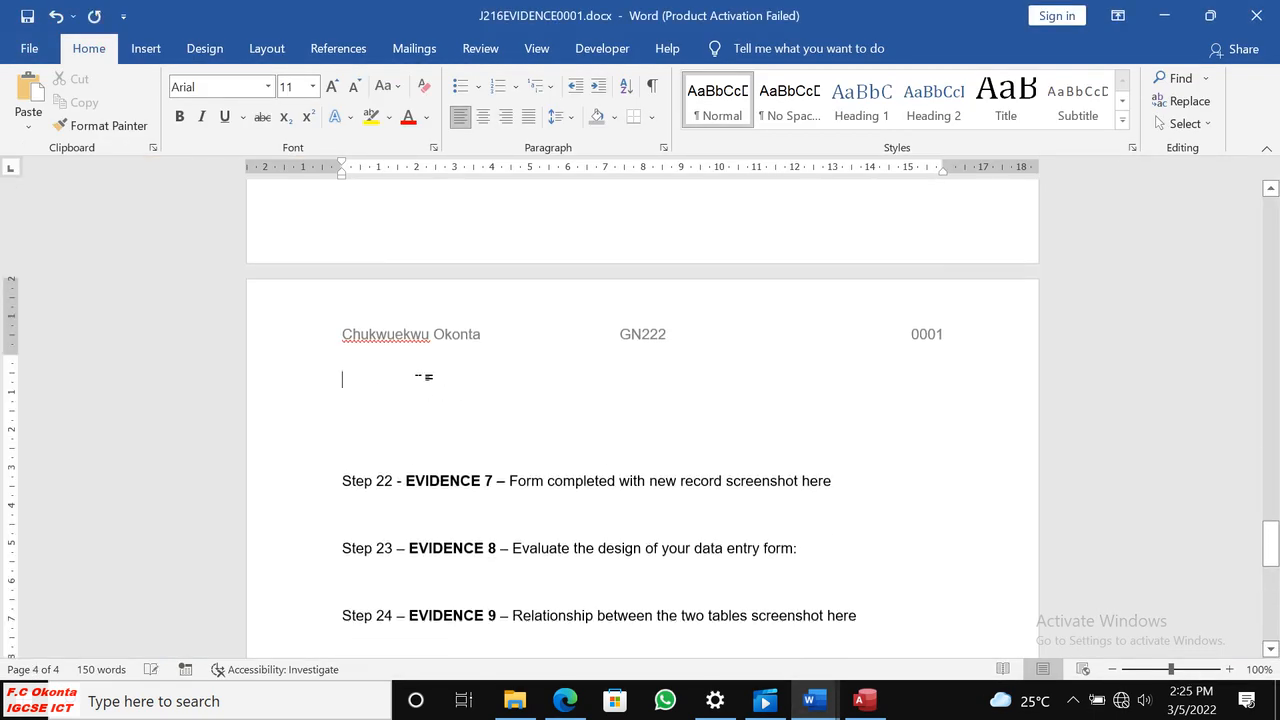
key("Delete")
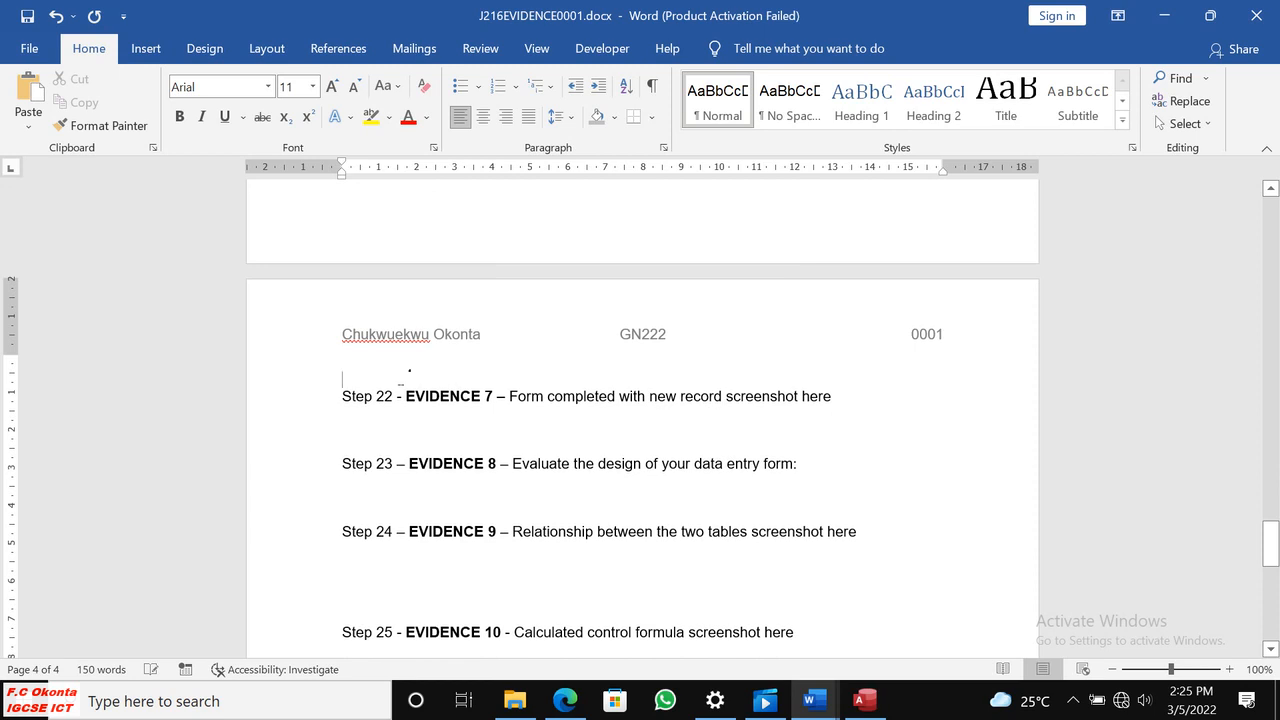
key("Delete")
Paste the form screenshot under the Evidence 7 heading and shrink it proportionally to about three quarters of the text width.
left_click(360, 402)
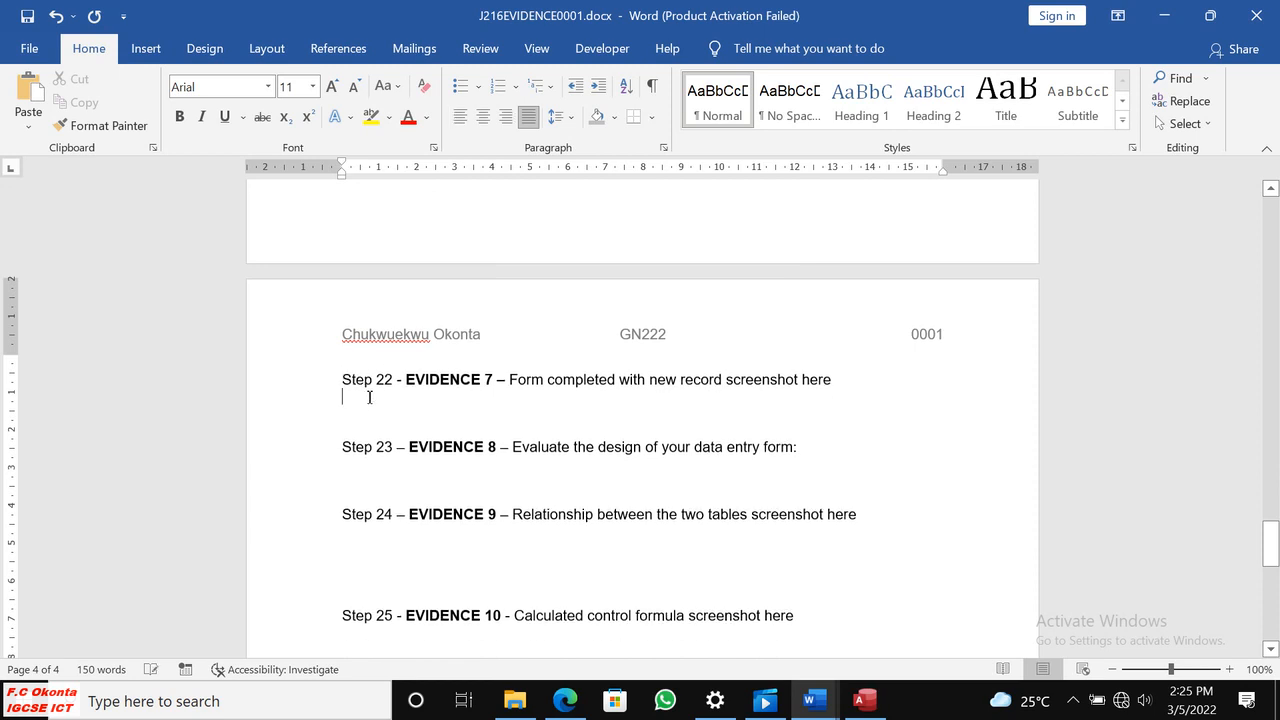
key("ctrl+v")
left_click(620, 438)
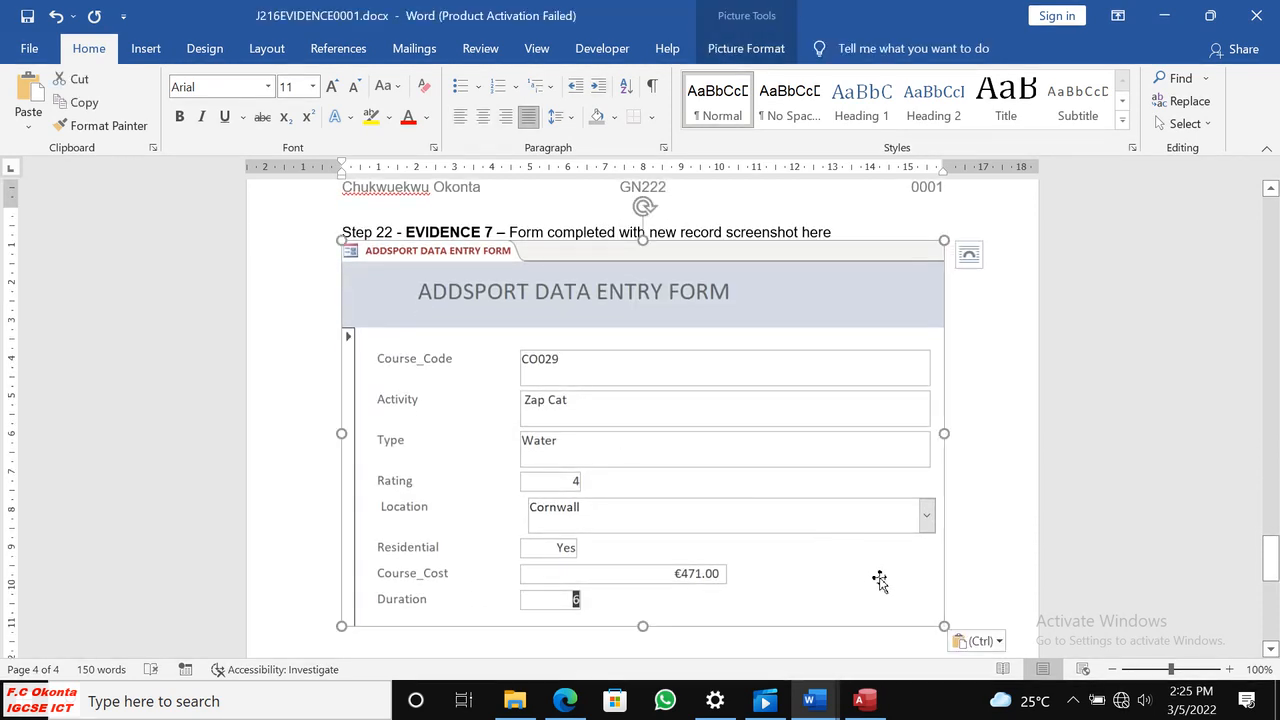
left_click_drag(945, 626, 786, 526)
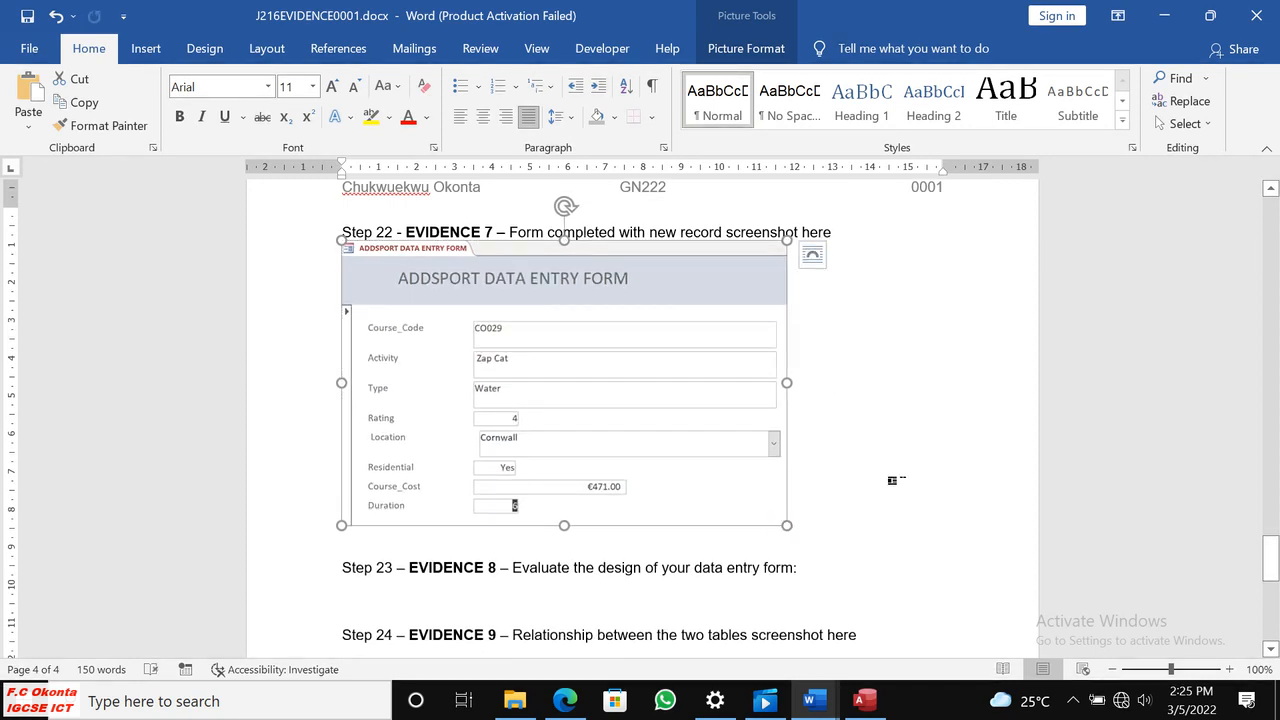
Insert a blank line between the Step 22 Evidence 7 heading and the form screenshot.
left_click(893, 481)
left_click(851, 240)
key("Return")
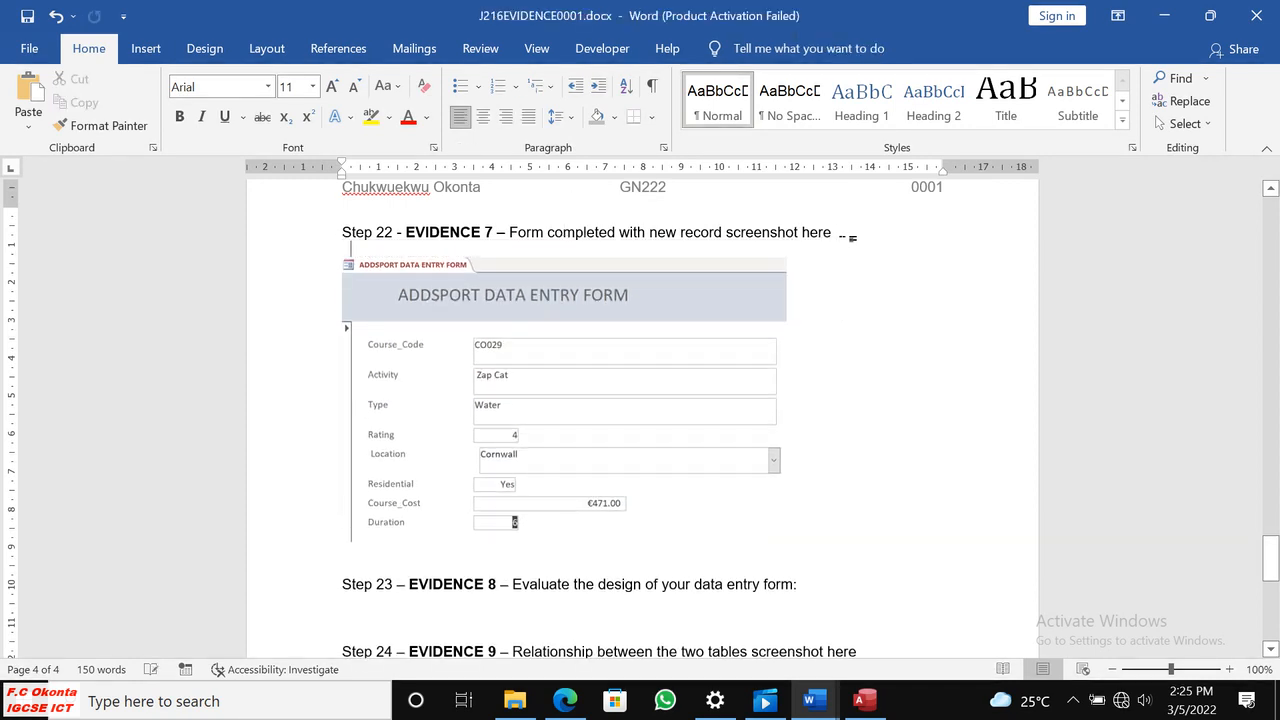
scroll(776, 322, "down", 3)
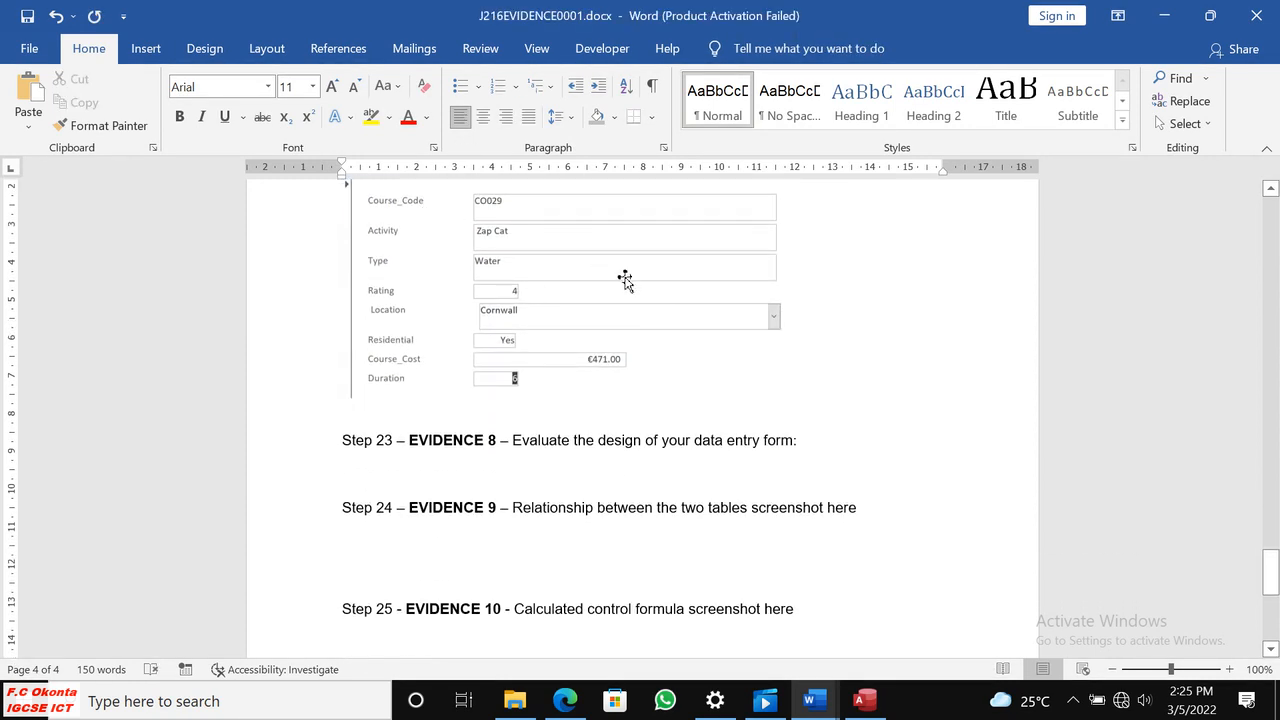
scroll(449, 276, "up", 2)
Read the step 23 Evidence 8 instructions in Edge and review the data entry form's design in Access.
left_click(380, 556)
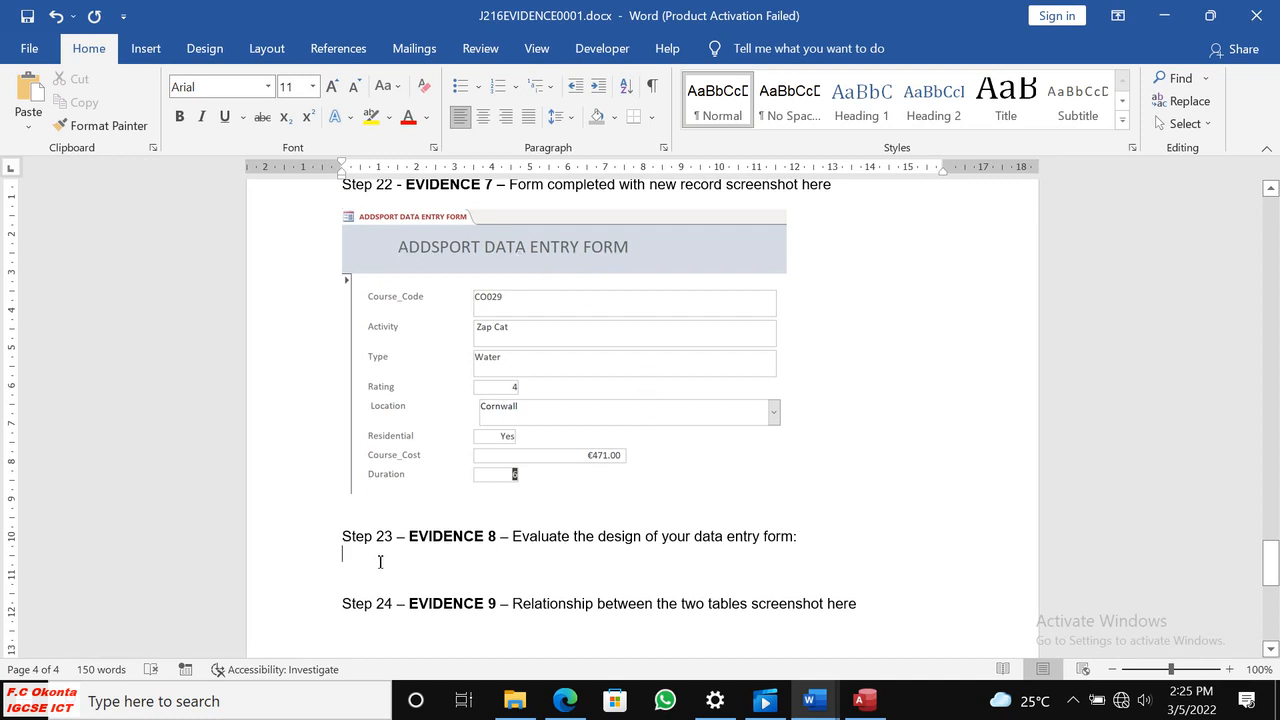
left_click(568, 700)
scroll(621, 507, "down", 5)
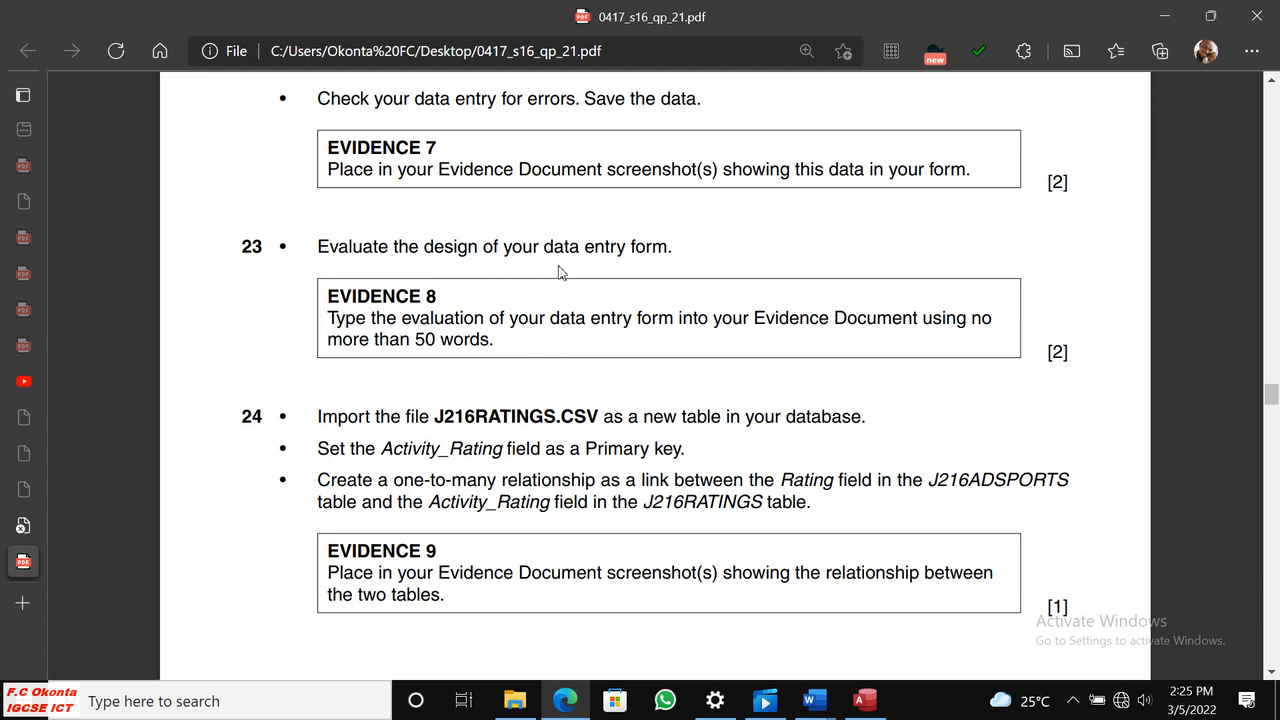
left_click(864, 702)
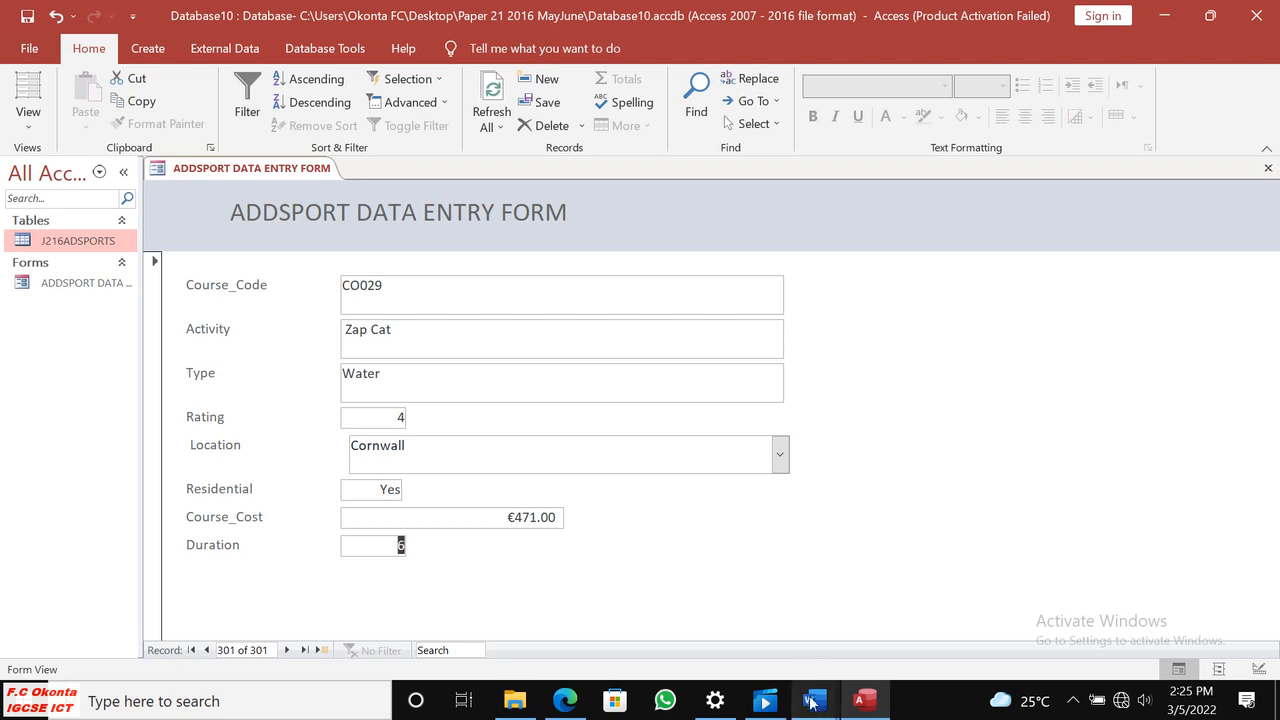
Switch to Word and write "The does not have a suitable title and need to be given one." under the Evidence 8 heading.
mouse_move(813, 700)
left_click(704, 665)
scroll(690, 560, "down", 1)
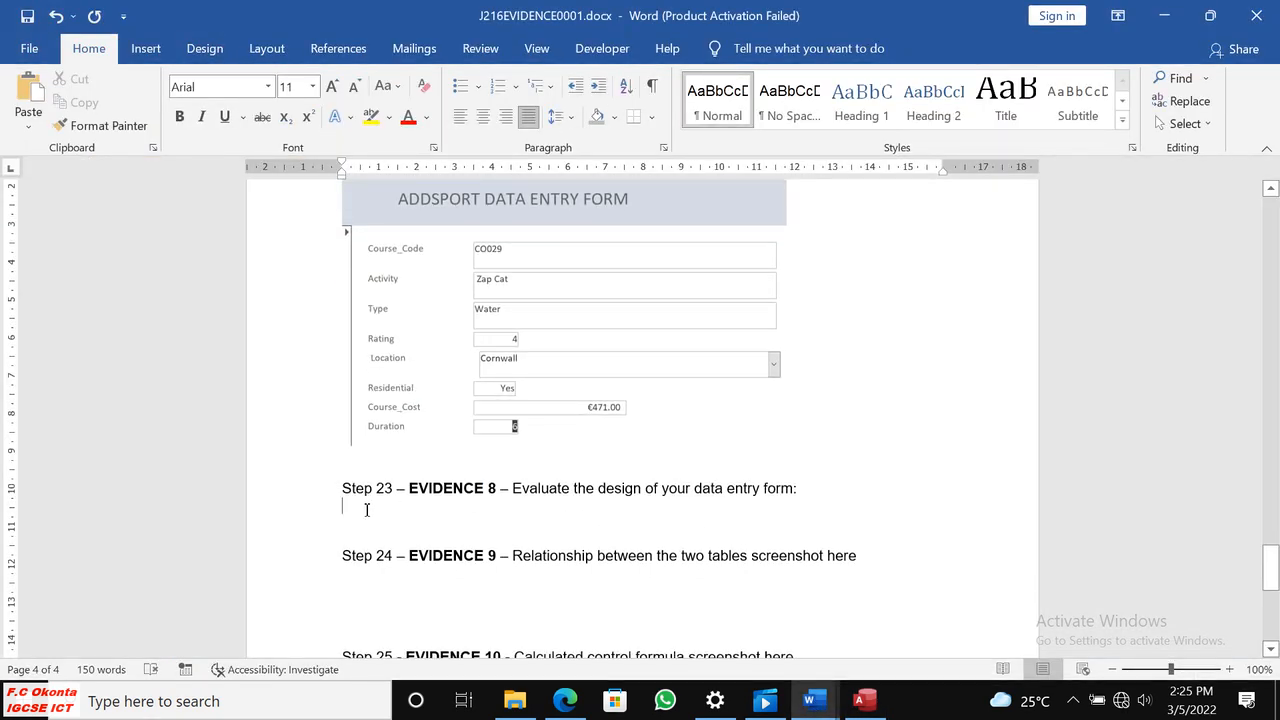
key("Return")
type("The does not have a suitabl")
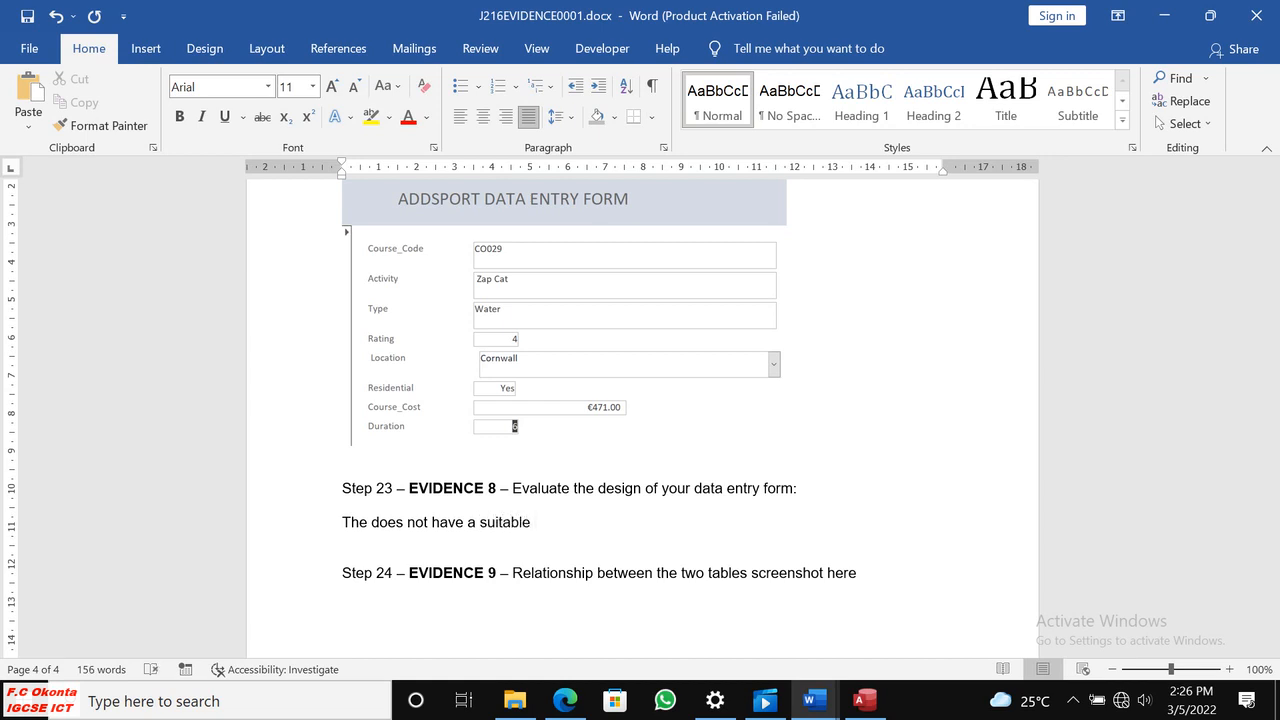
type("e")
key("BackSpace")
key("BackSpace")
type("title and need to be given one.")
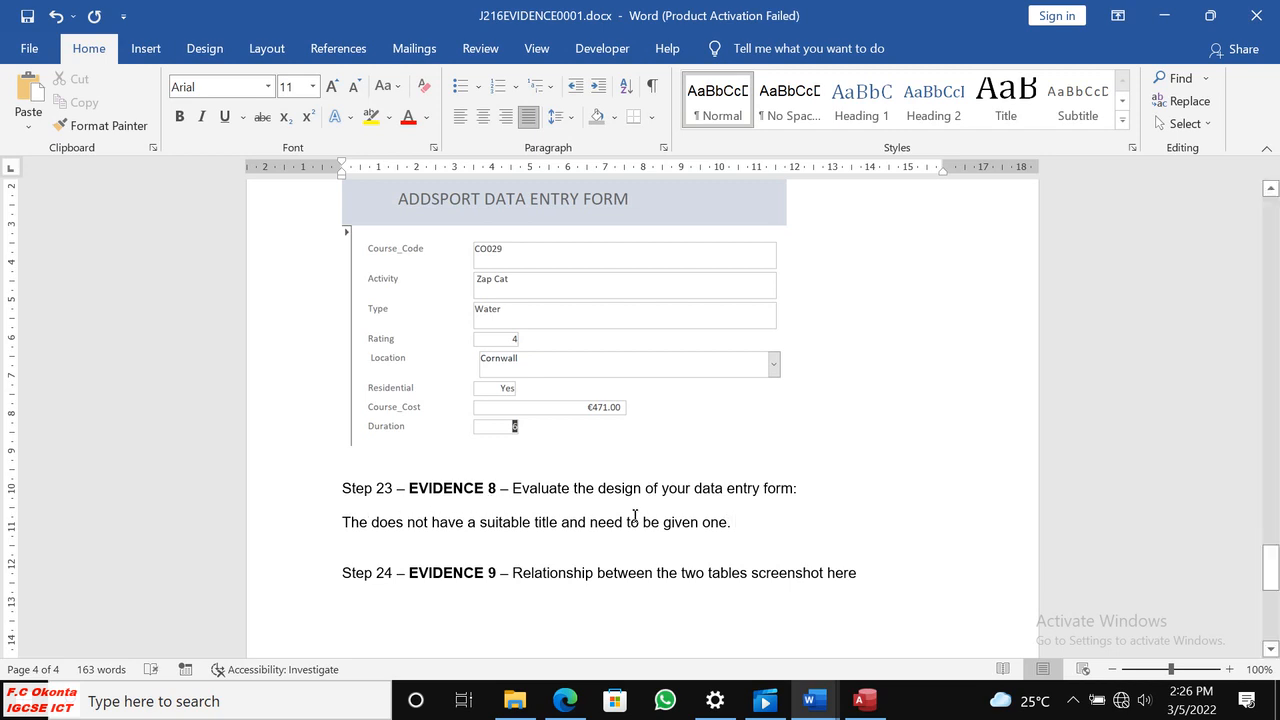
Start a second evaluation line under Evidence 8 reading "The field name are not clear enough and need".
key("Return")
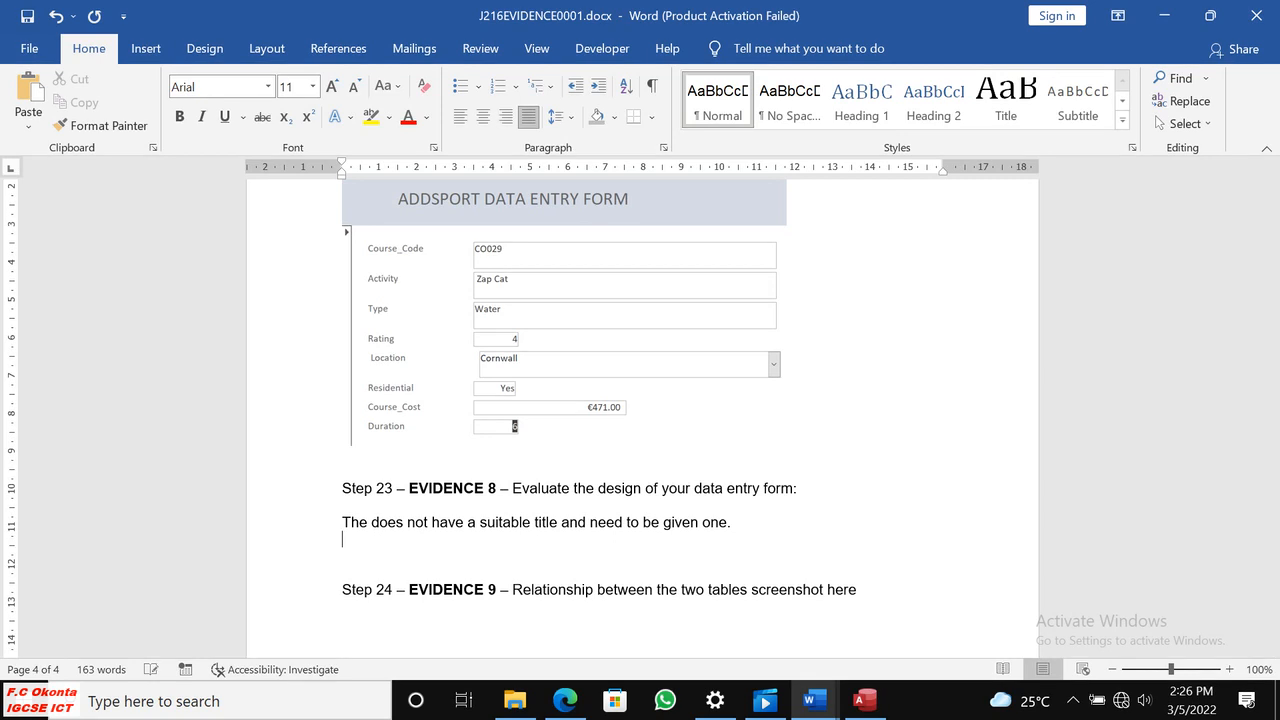
type("The filld name nee")
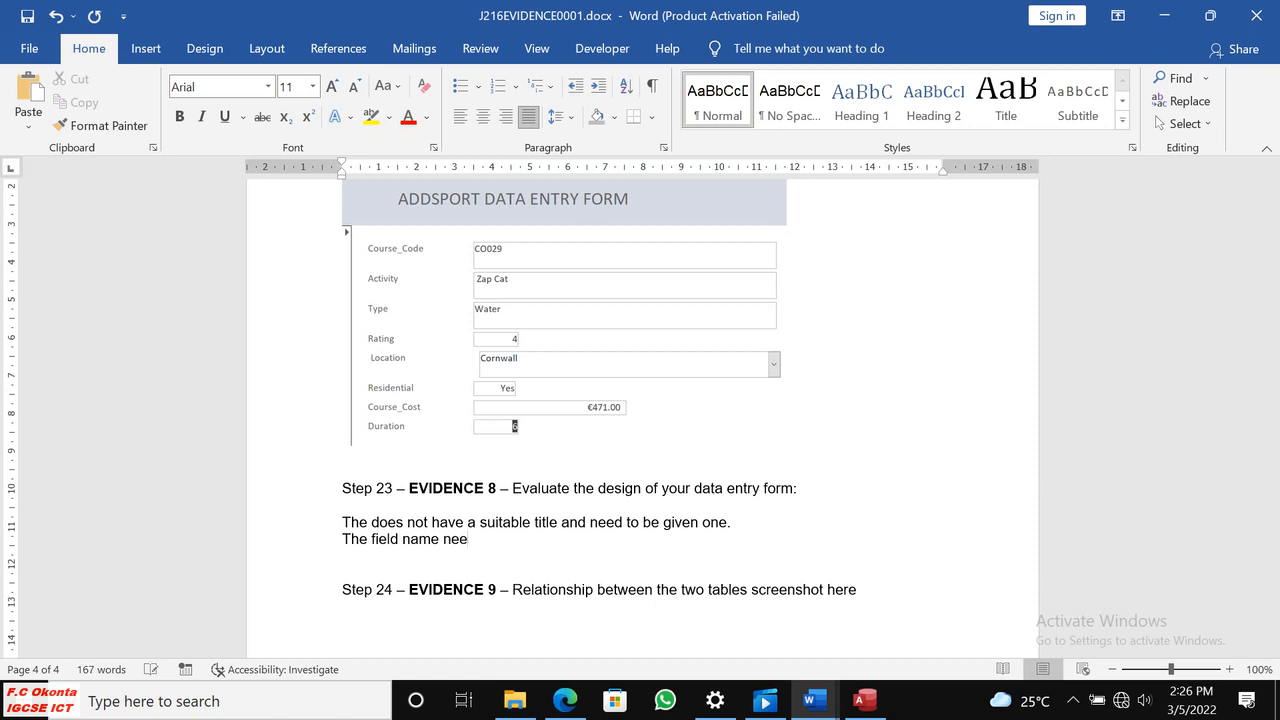
key("BackSpace")
key("BackSpace")
type("are not")
type(" cla")
type("ar")
type(" enou")
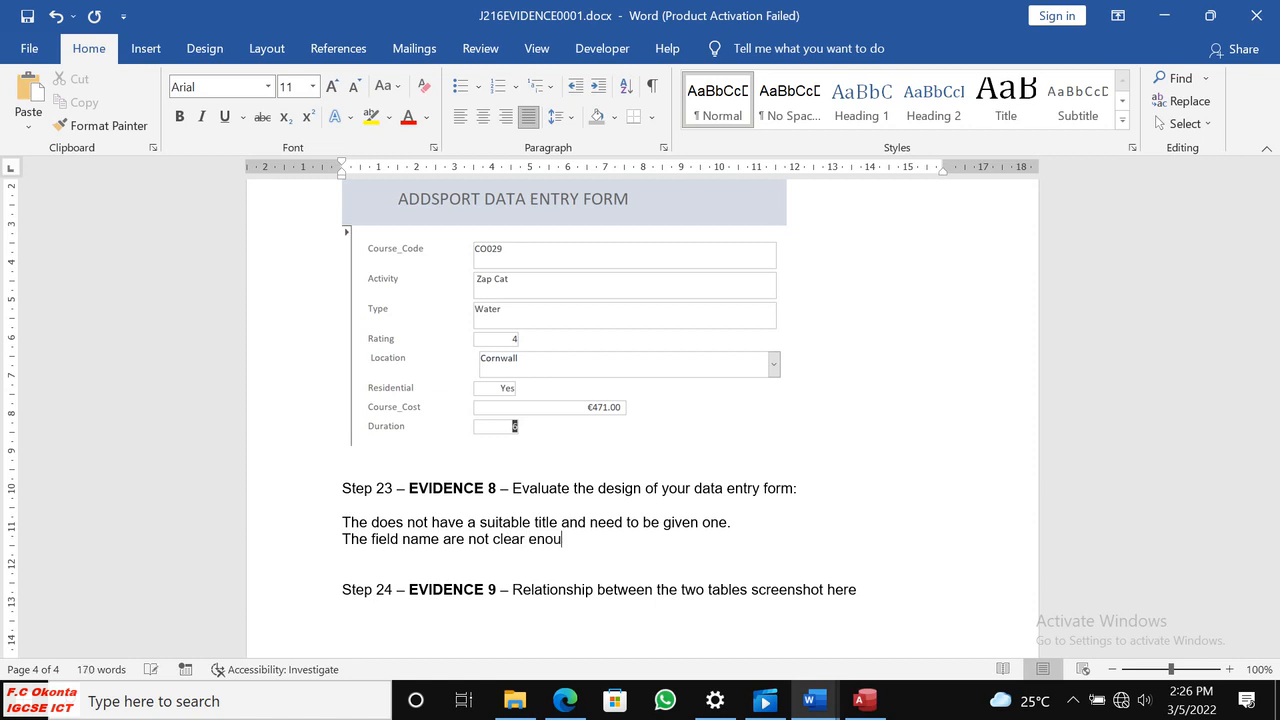
type("gh and need")
Correct "field name" to "field names" in the second evaluation line and "need" to "needs" in the first.
left_click(432, 544)
left_click(439, 546)
type("s")
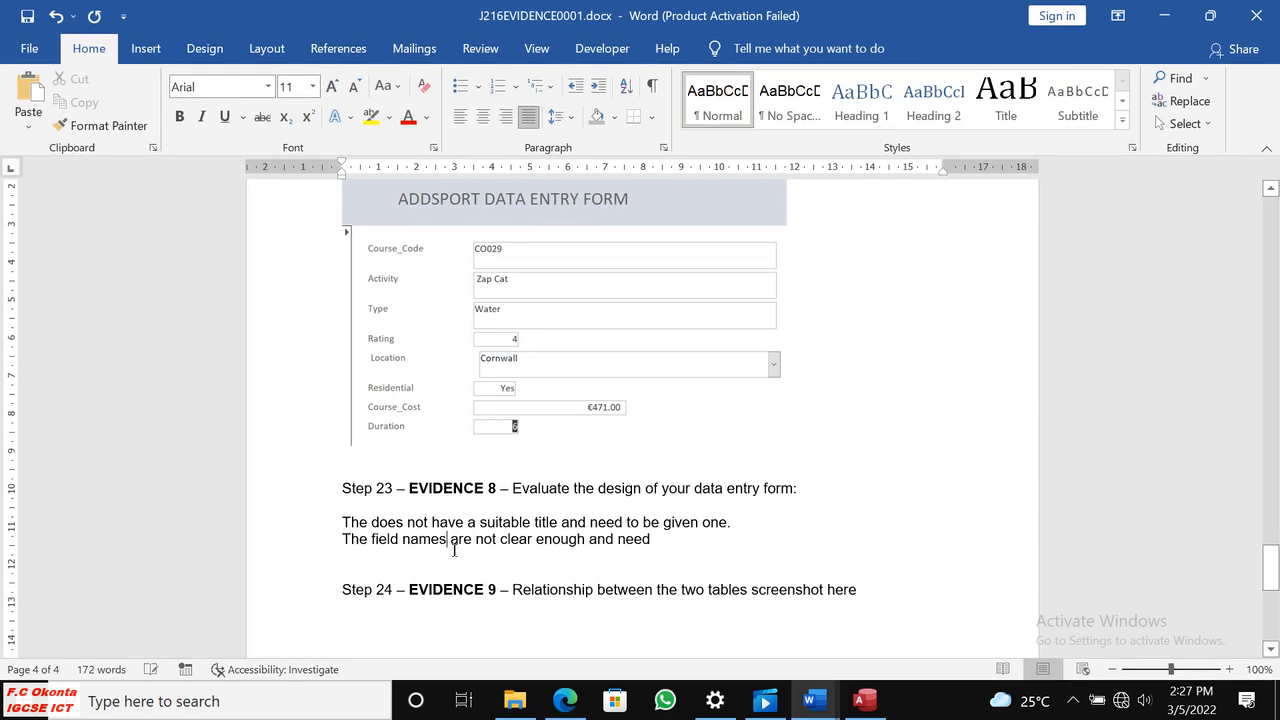
left_click(626, 524)
type("s")
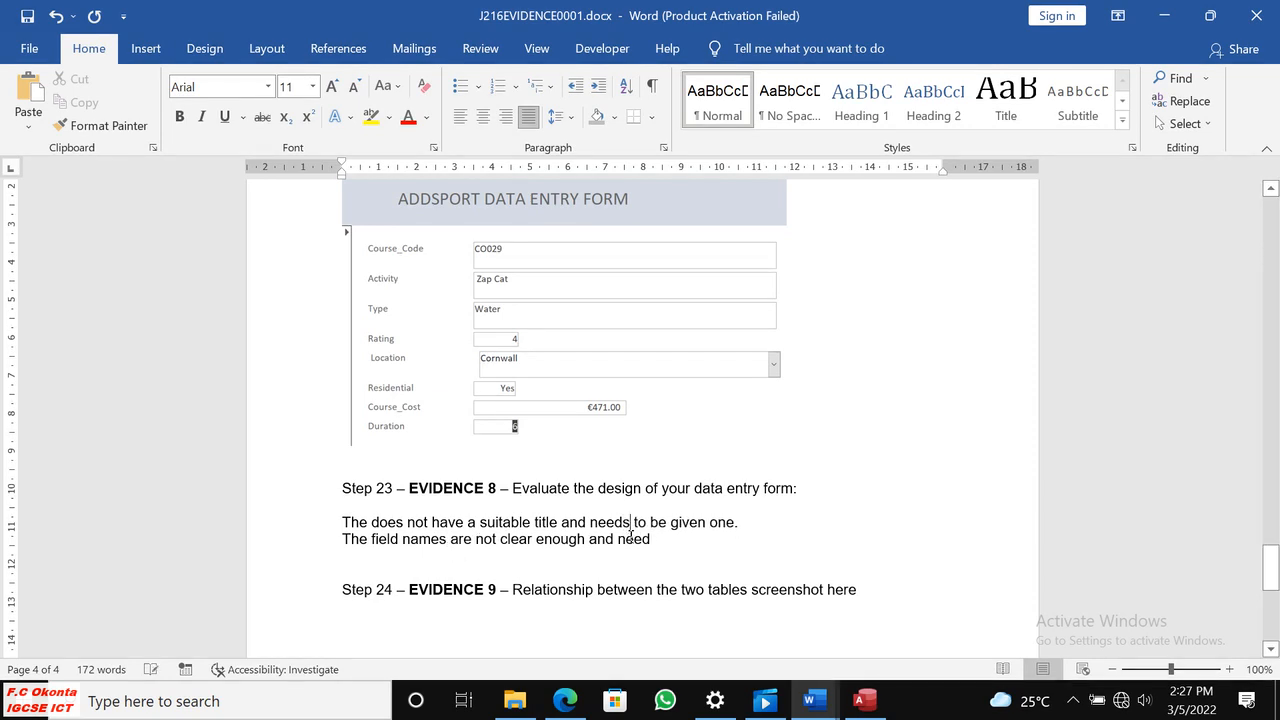
Complete the second evaluation line with "to made bold and bigger.".
left_click(657, 543)
type("to")
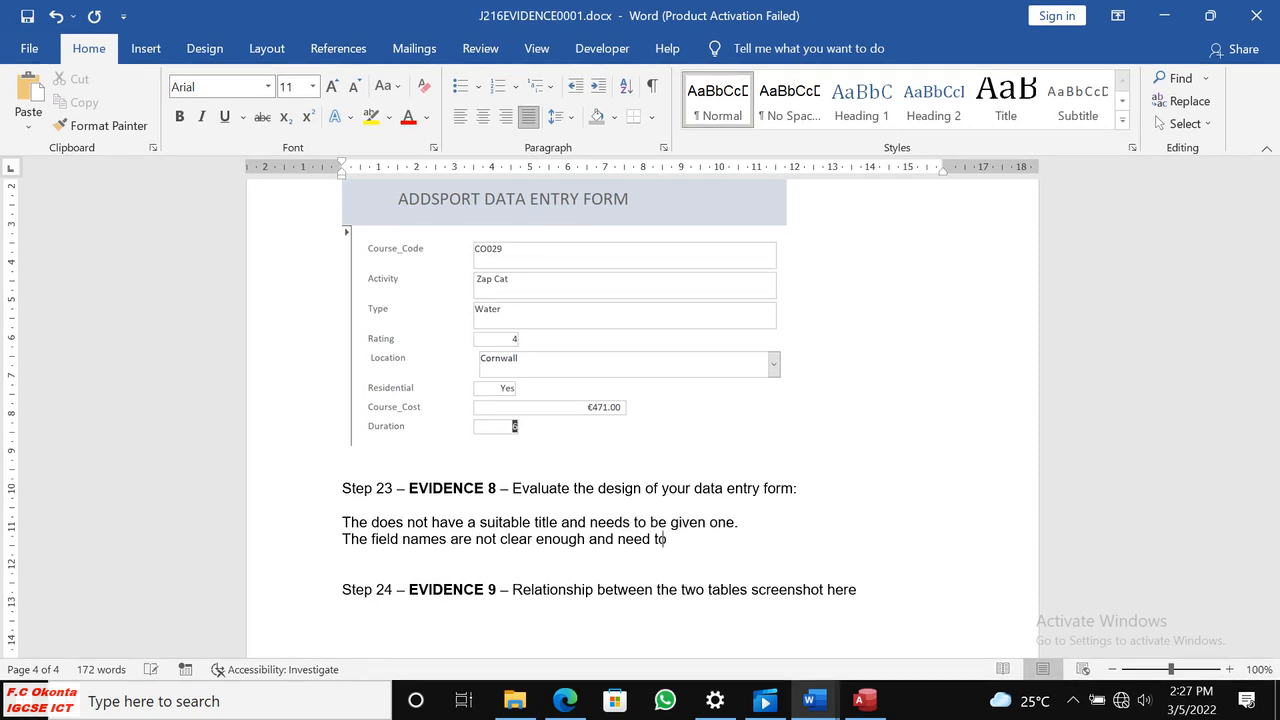
type(" made ")
type("bode")
type("ld and ")
type("bi")
type("dd")
key("BackSpace")
key("BackSpace")
type("gge")
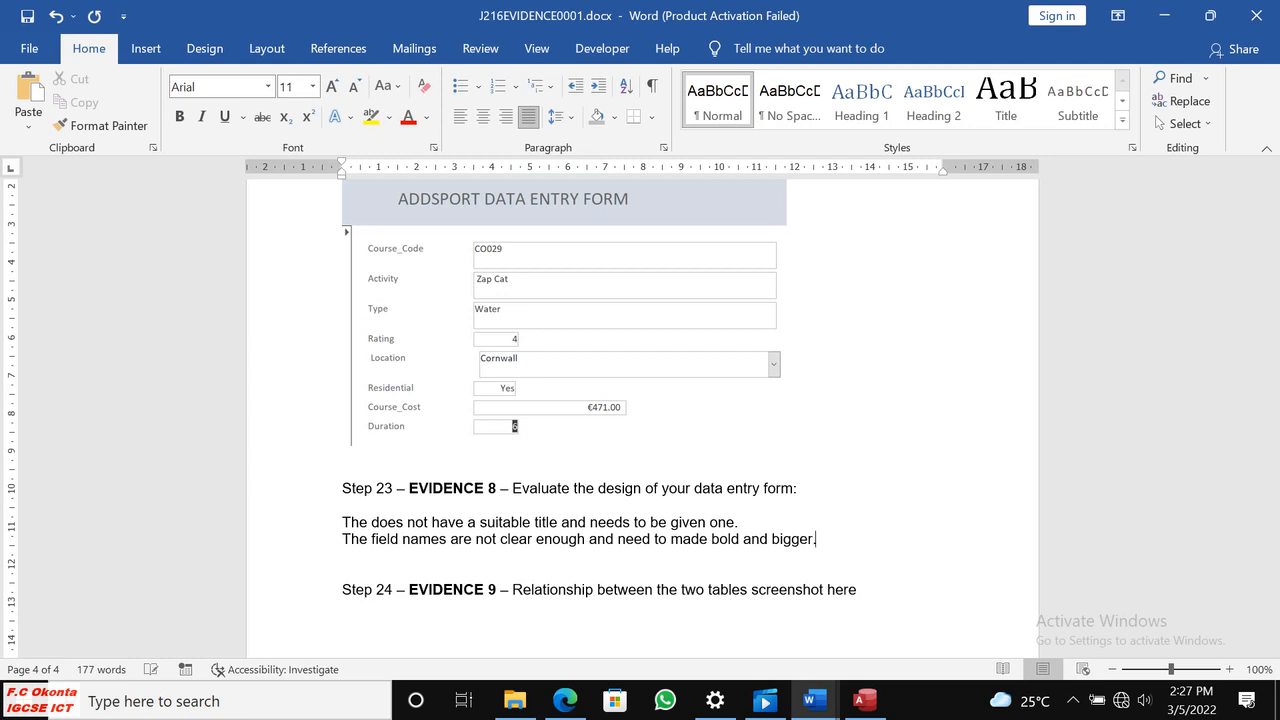
type("r.")
Add a third evaluation line beginning "The form does not have navigation buttons".
key("Return")
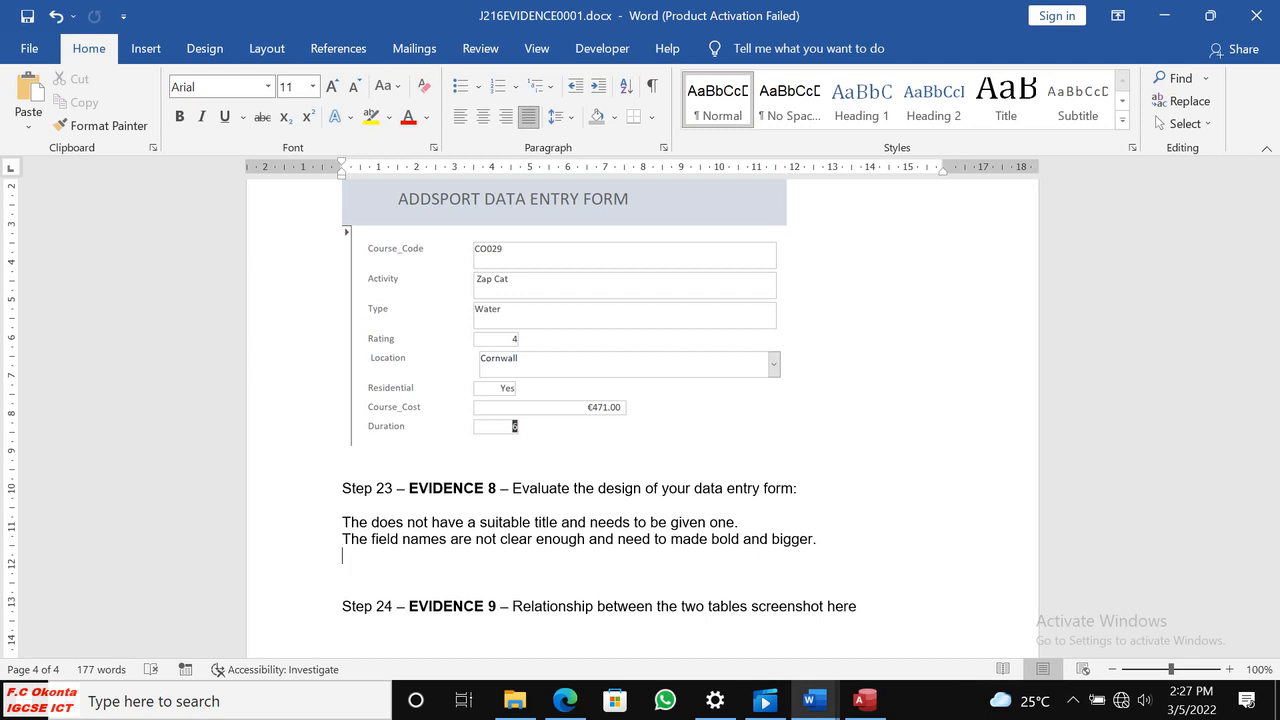
type("The form does not ")
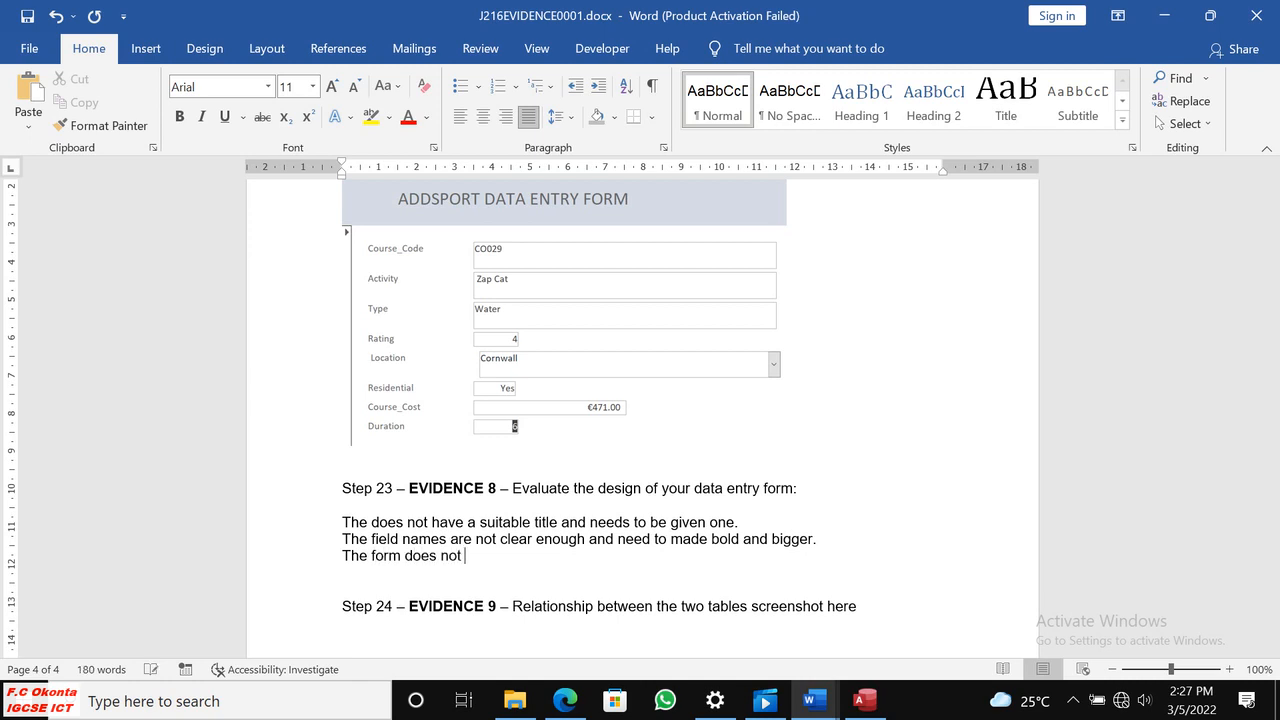
type("have navigation buttons")
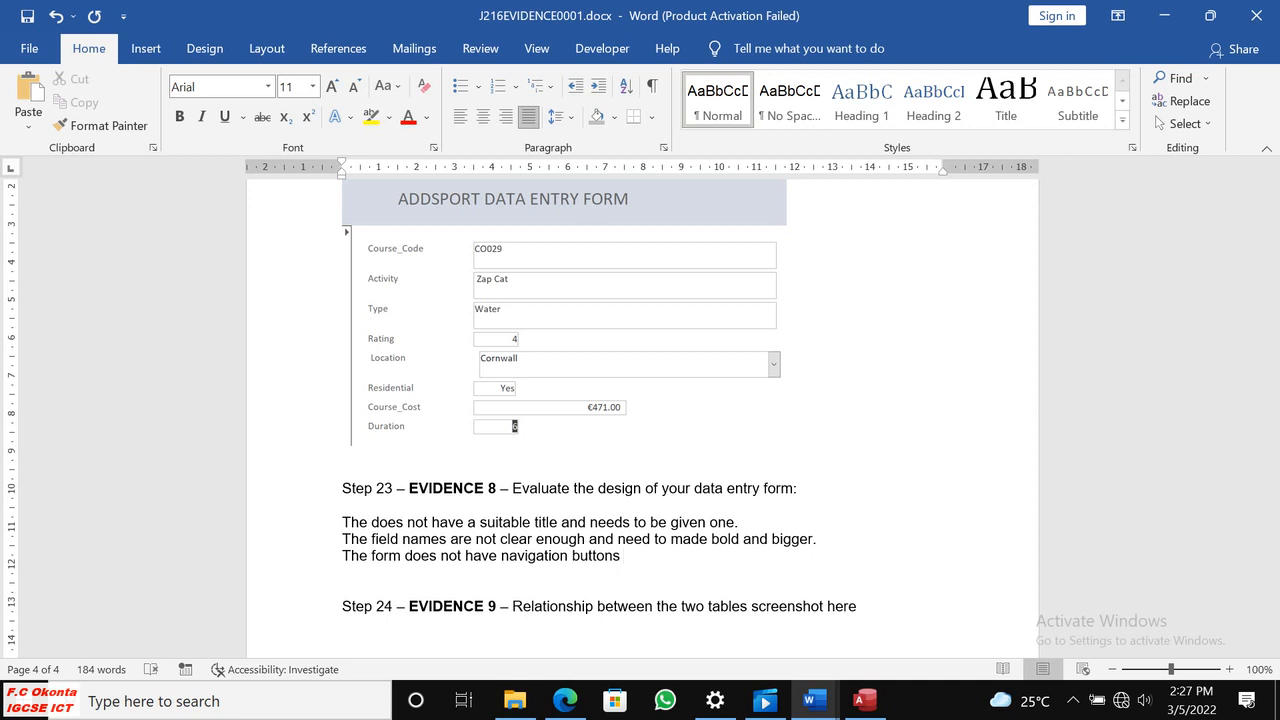
Finish the third evaluation line with "but this can make the form more easier to use.".
type("and this ")
type("c")
key("BackSpace")
key("BackSpace")
key("BackSpace")
key("BackSpace")
key("BackSpace")
key("BackSpace")
key("BackSpace")
key("BackSpace")
key("BackSpace")
type("but this can make ")
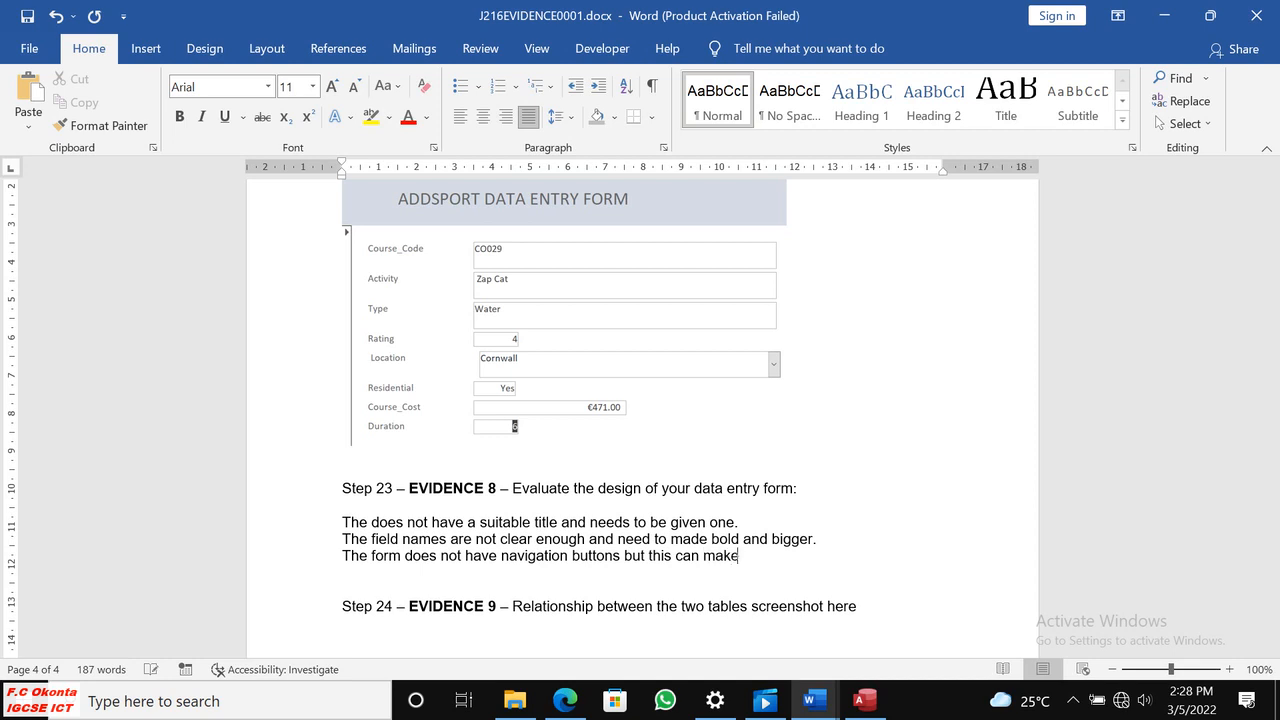
type("the form mor e e")
key("BackSpace")
key("BackSpace")
key("BackSpace")
key("BackSpace")
type("e easier ")
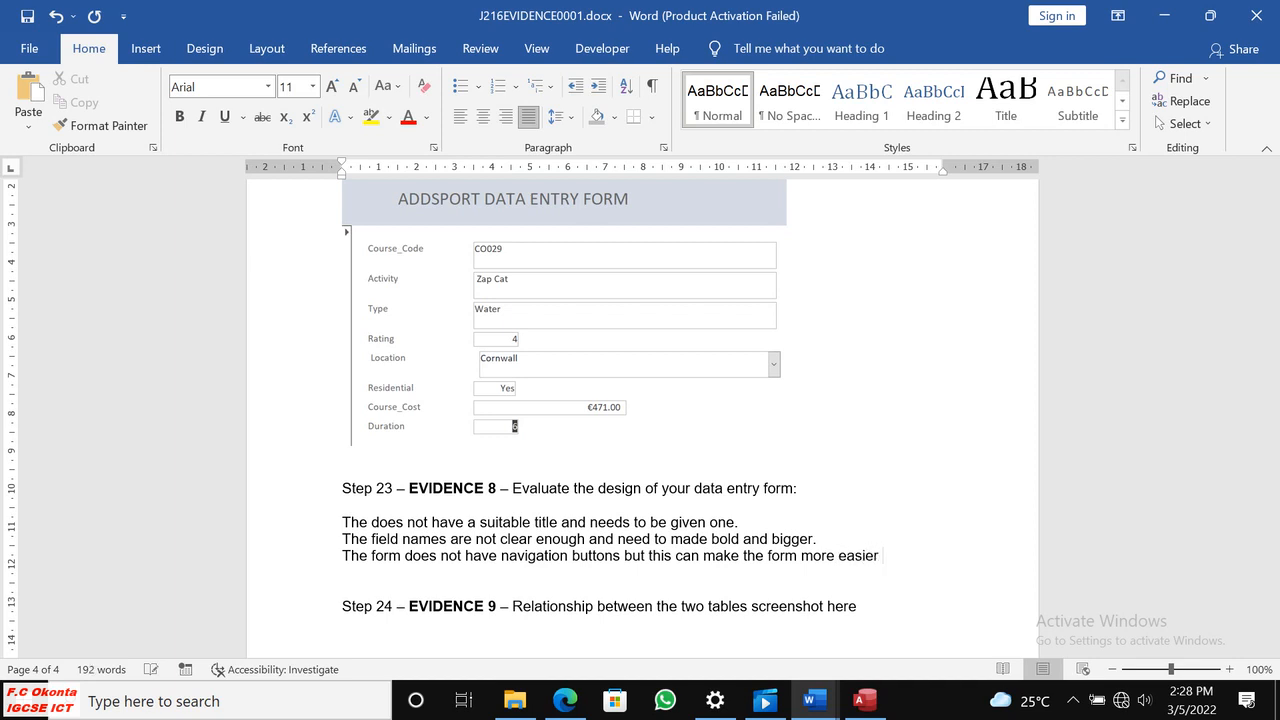
type("to use.")
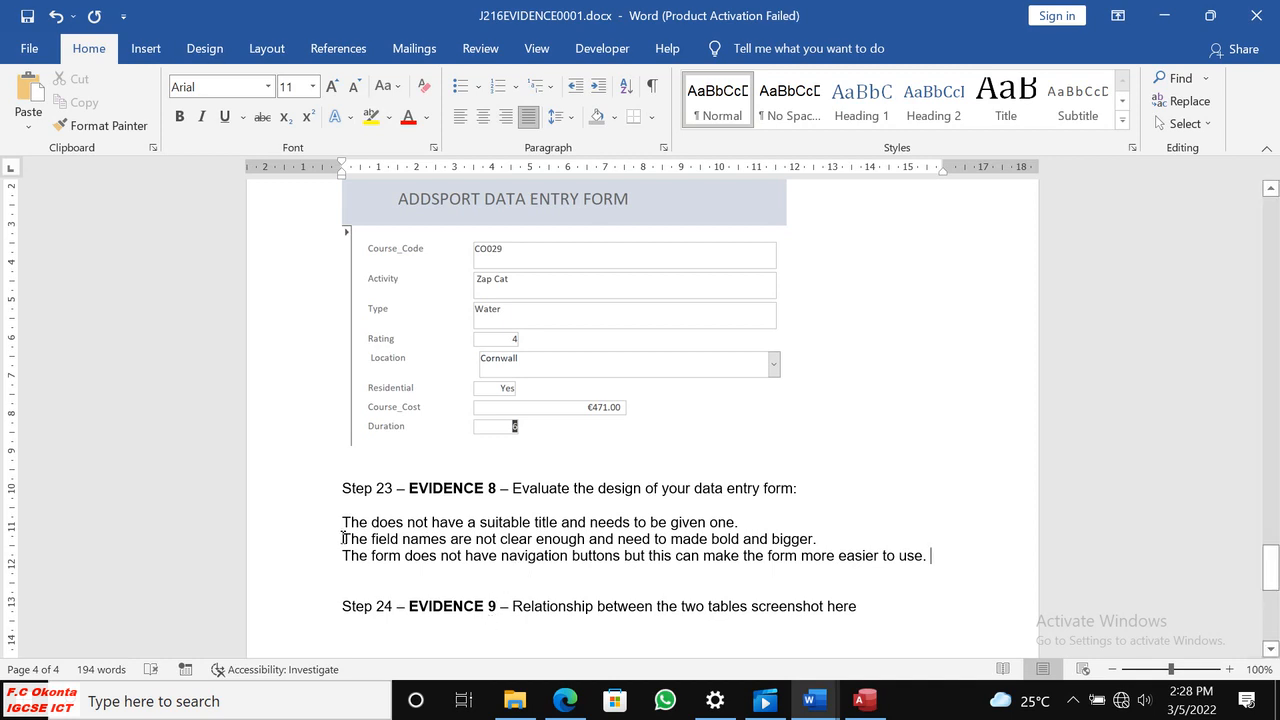
Check the word count of the three Evidence 8 evaluation lines against the 50-word limit.
left_click_drag(342, 522, 910, 563)
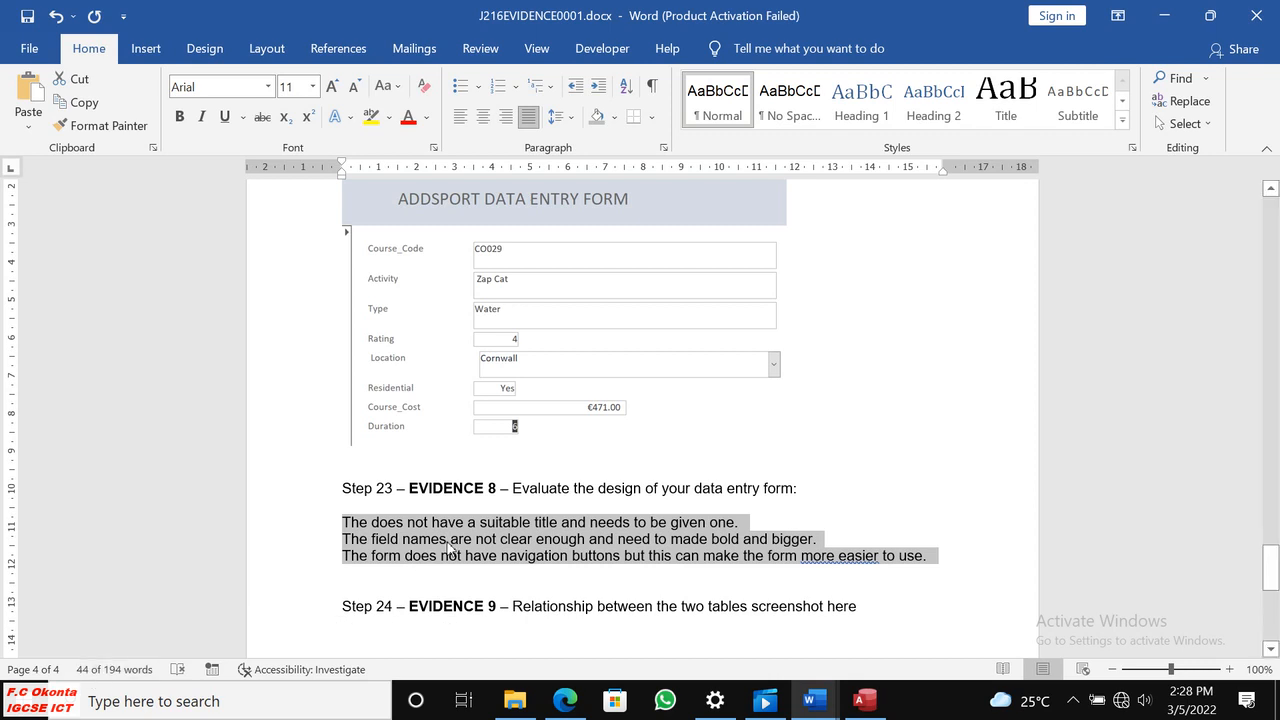
left_click(545, 556)
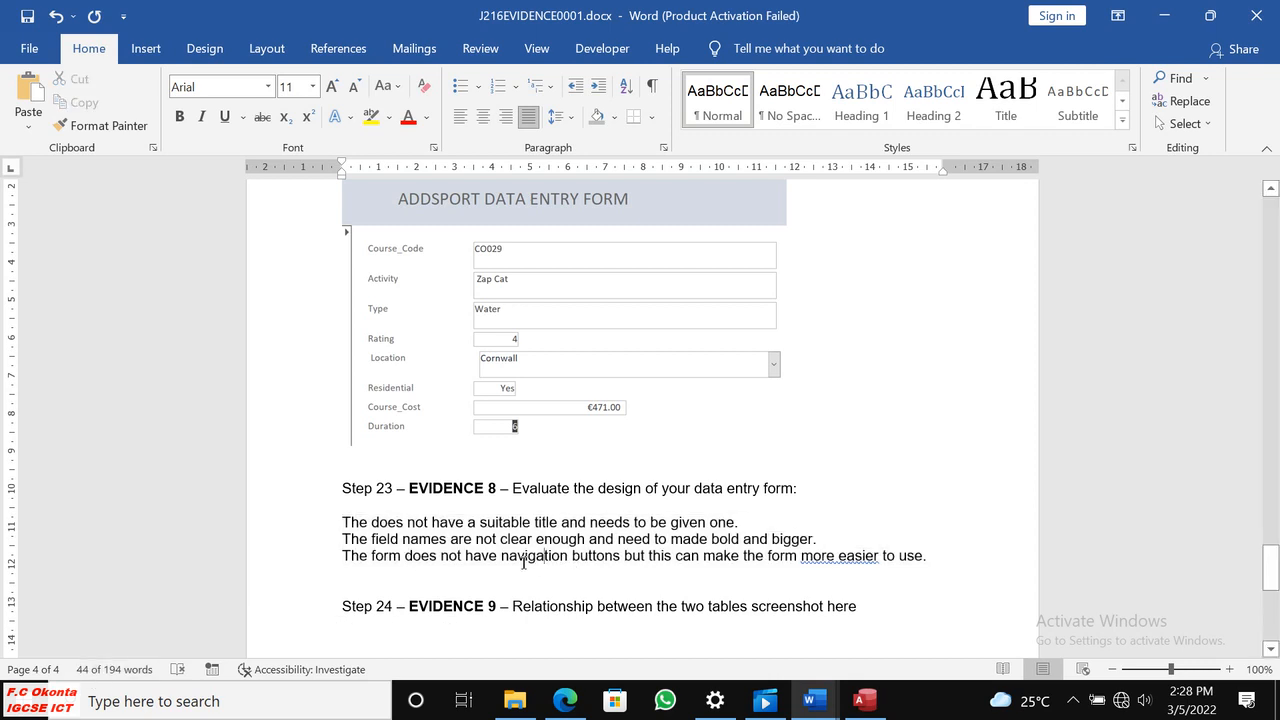
left_click_drag(343, 522, 937, 557)
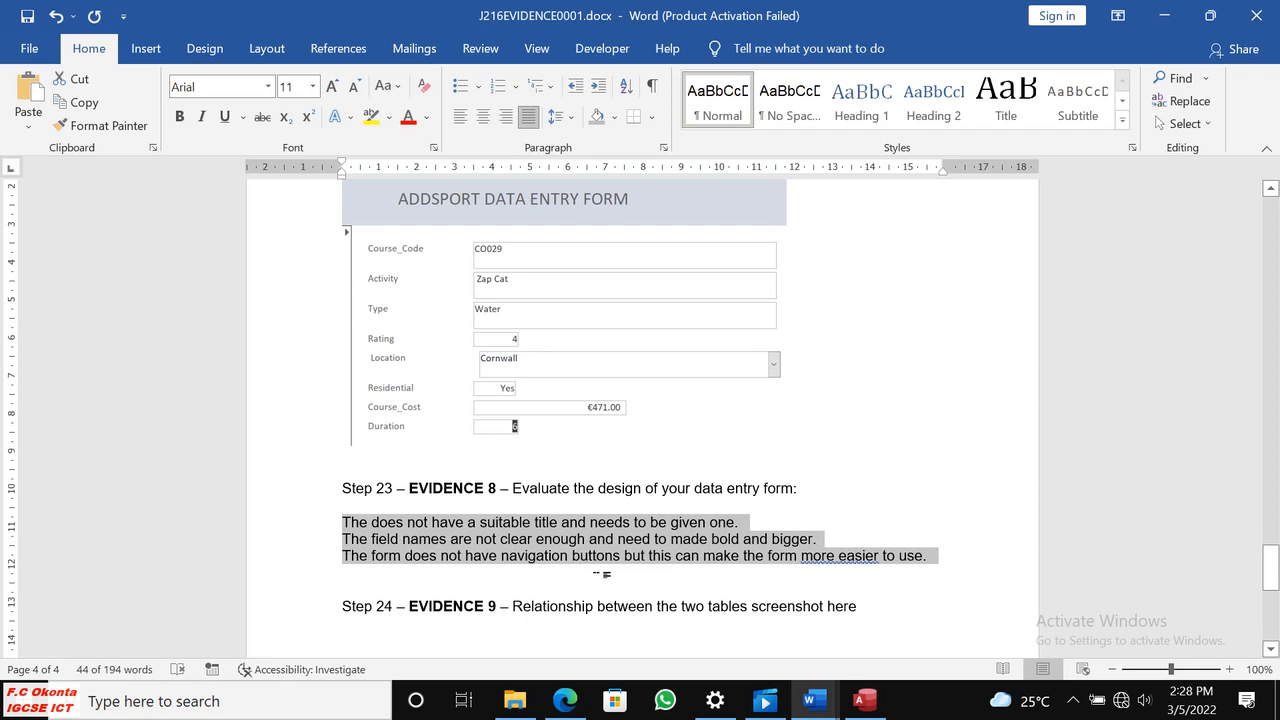
left_click(590, 574)
Look over the remaining evidence headings in Word and read the step 24 and Evidence 9 instructions in Edge.
scroll(578, 580, "down", 3)
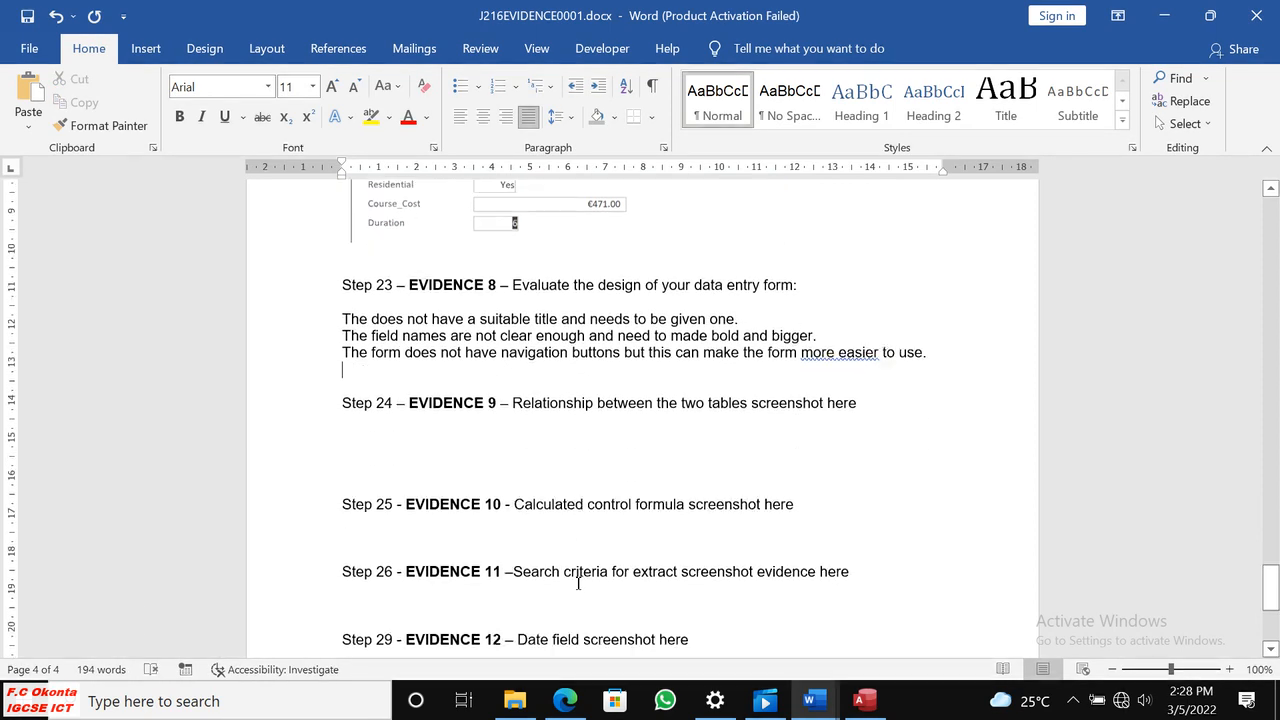
scroll(578, 588, "down", 3)
left_click(565, 700)
scroll(609, 467, "down", 2)
scroll(609, 467, "up", 3)
scroll(614, 465, "down", 3)
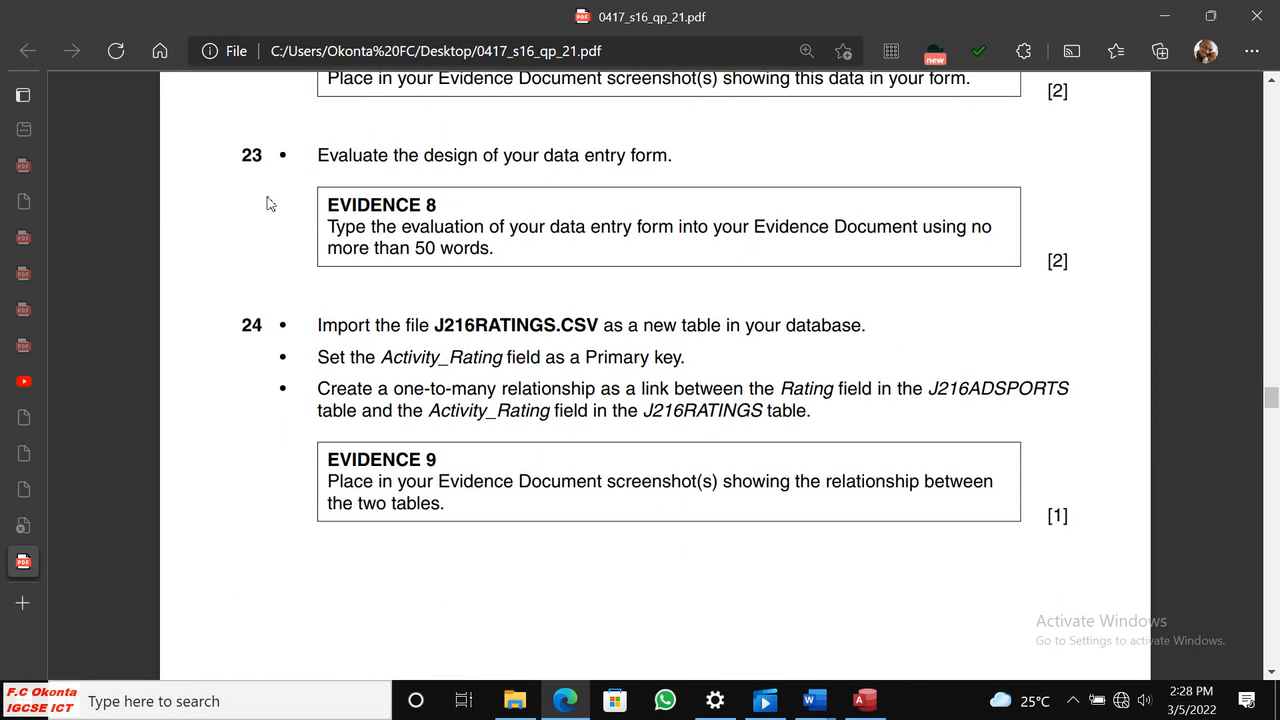
scroll(363, 352, "down", 1)
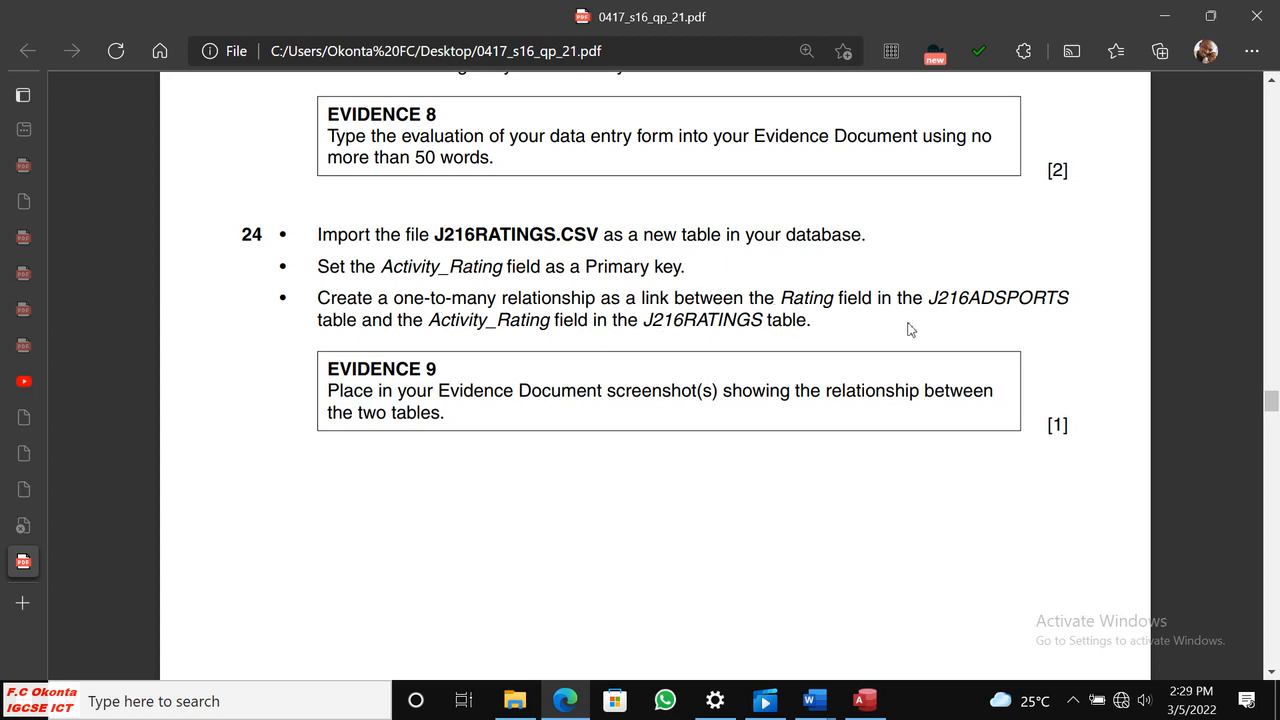
Switch to Access and close all open objects, including the data entry form.
left_click(863, 700)
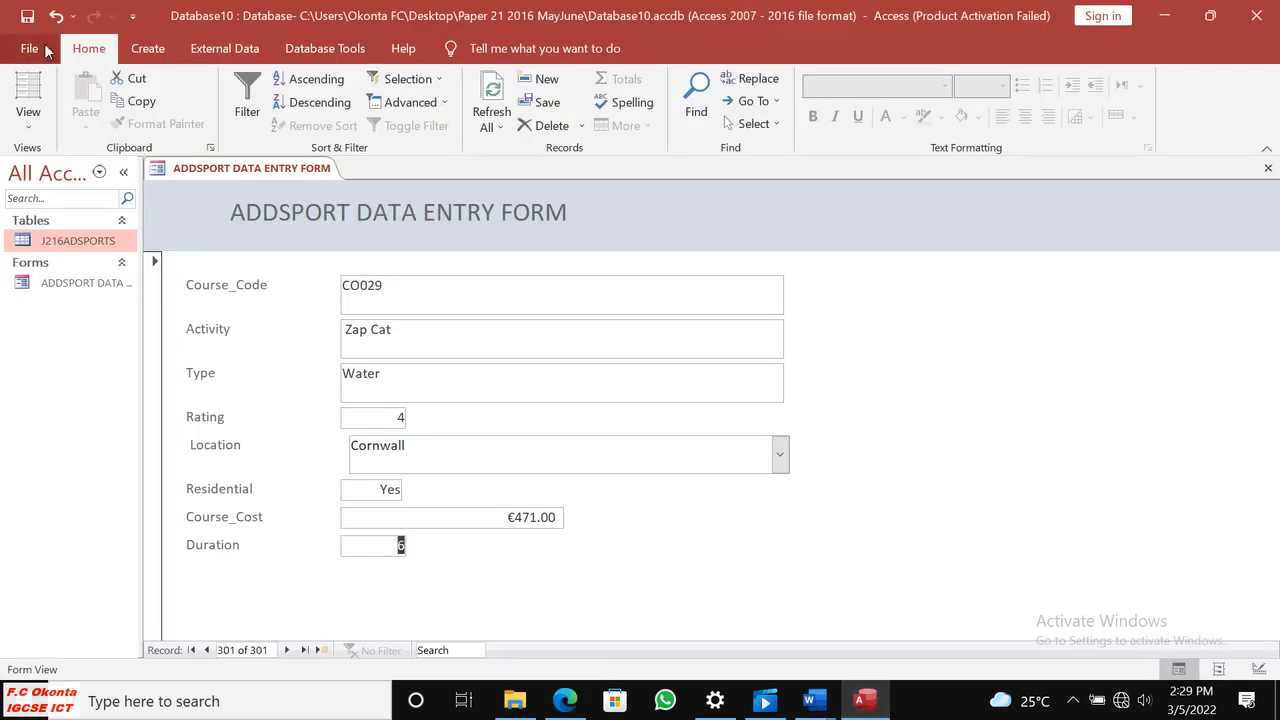
right_click(205, 172)
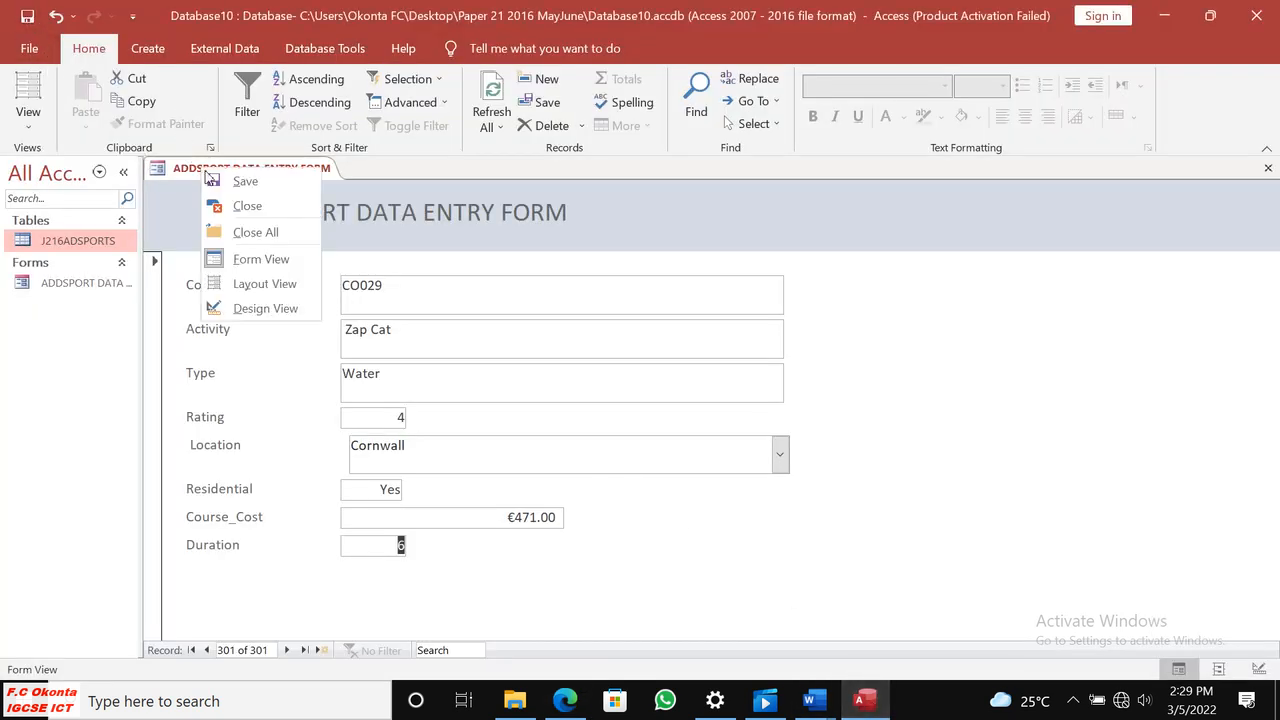
left_click(258, 233)
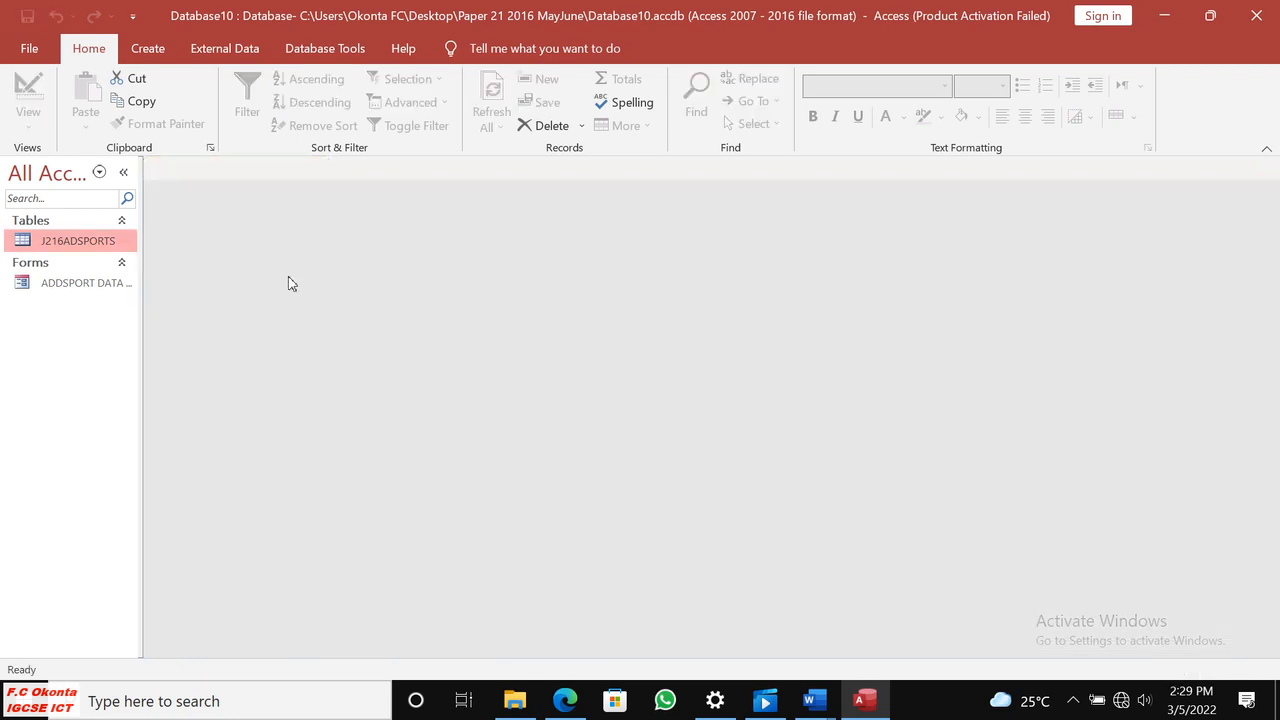
Start importing external data from a text file into the database.
left_click(148, 48)
left_click(205, 50)
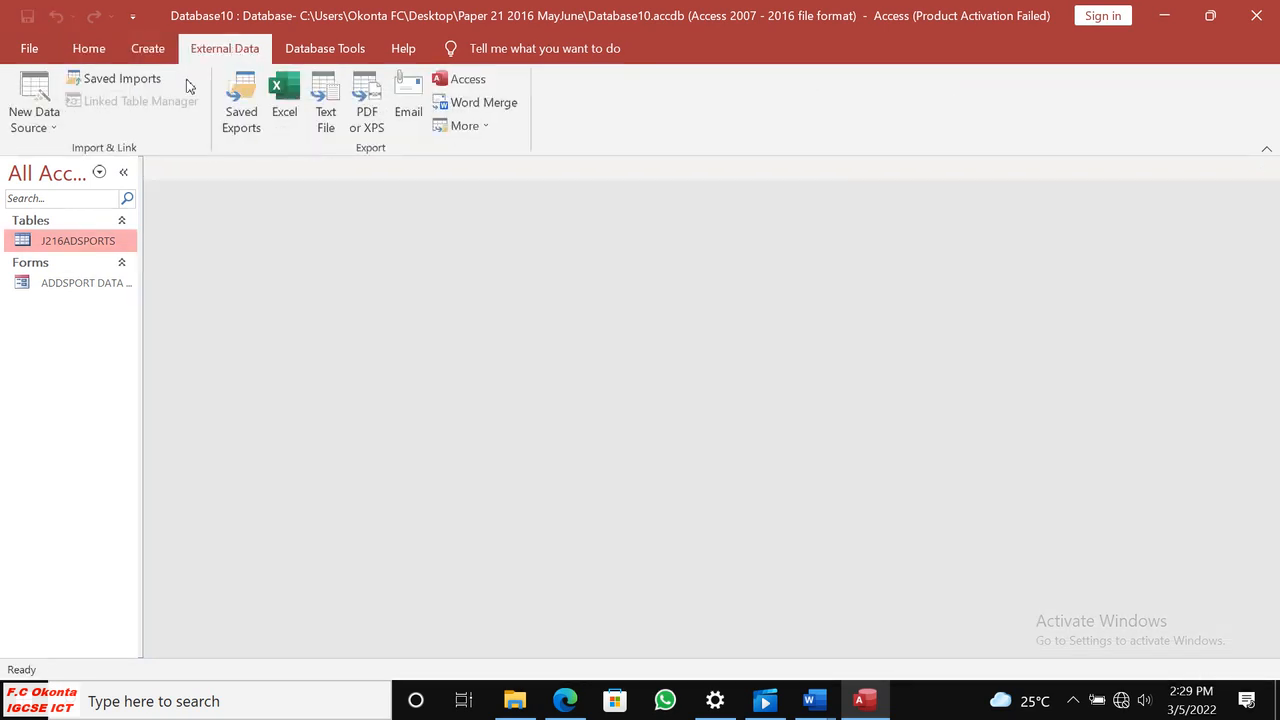
left_click(55, 128)
mouse_move(150, 162)
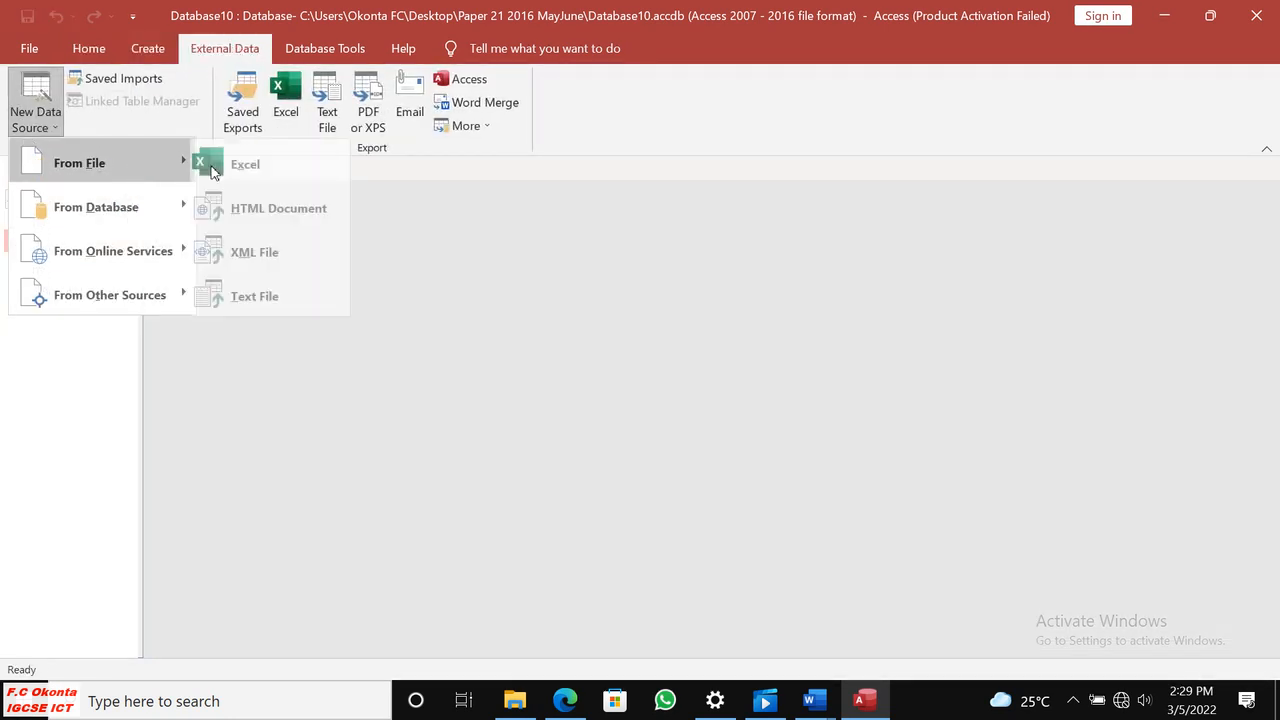
left_click(273, 297)
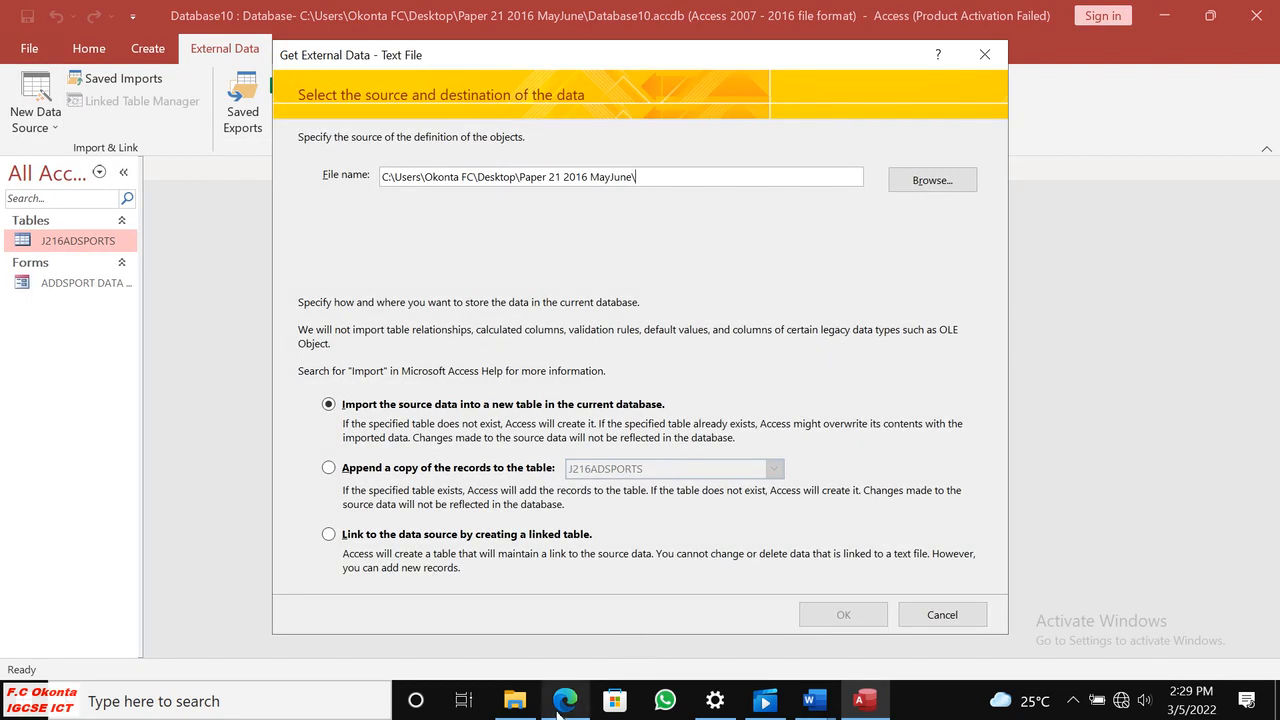
Check the step 24 file name in the paper and its folder, and choose J216RATINGS.csv as the import source in Access.
left_click(566, 702)
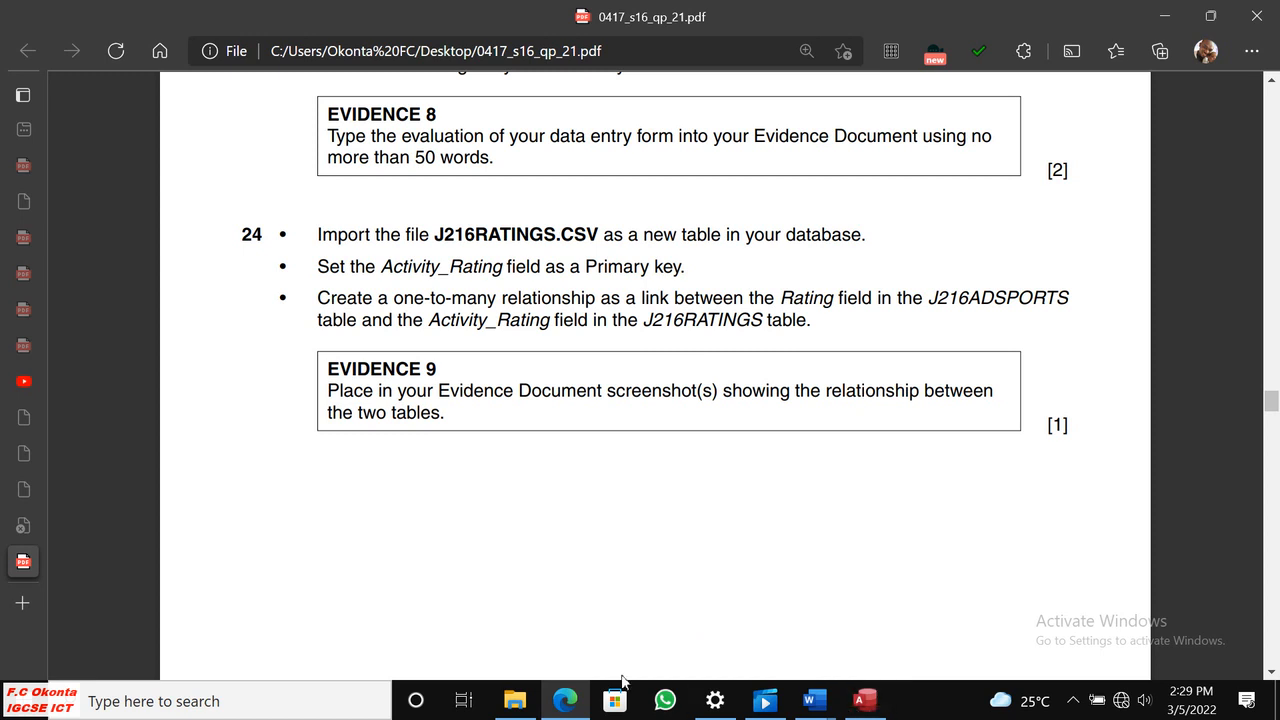
left_click(515, 701)
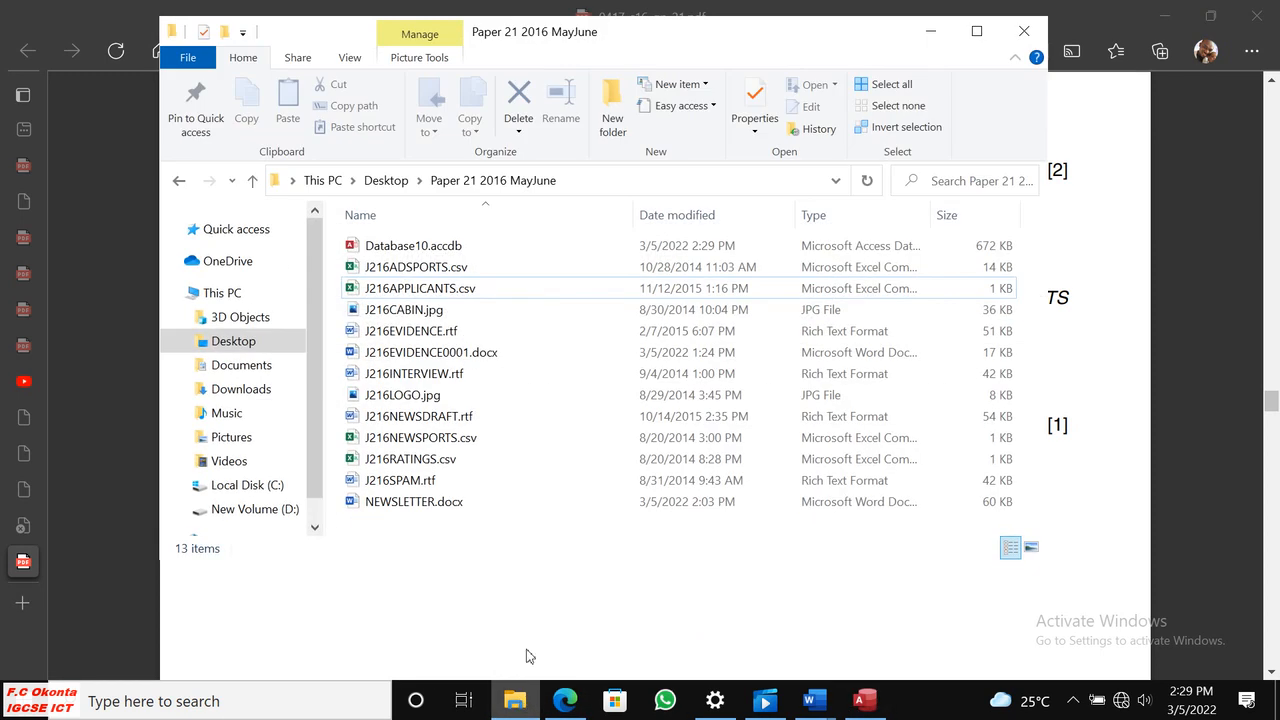
left_click(930, 31)
key("alt+Tab")
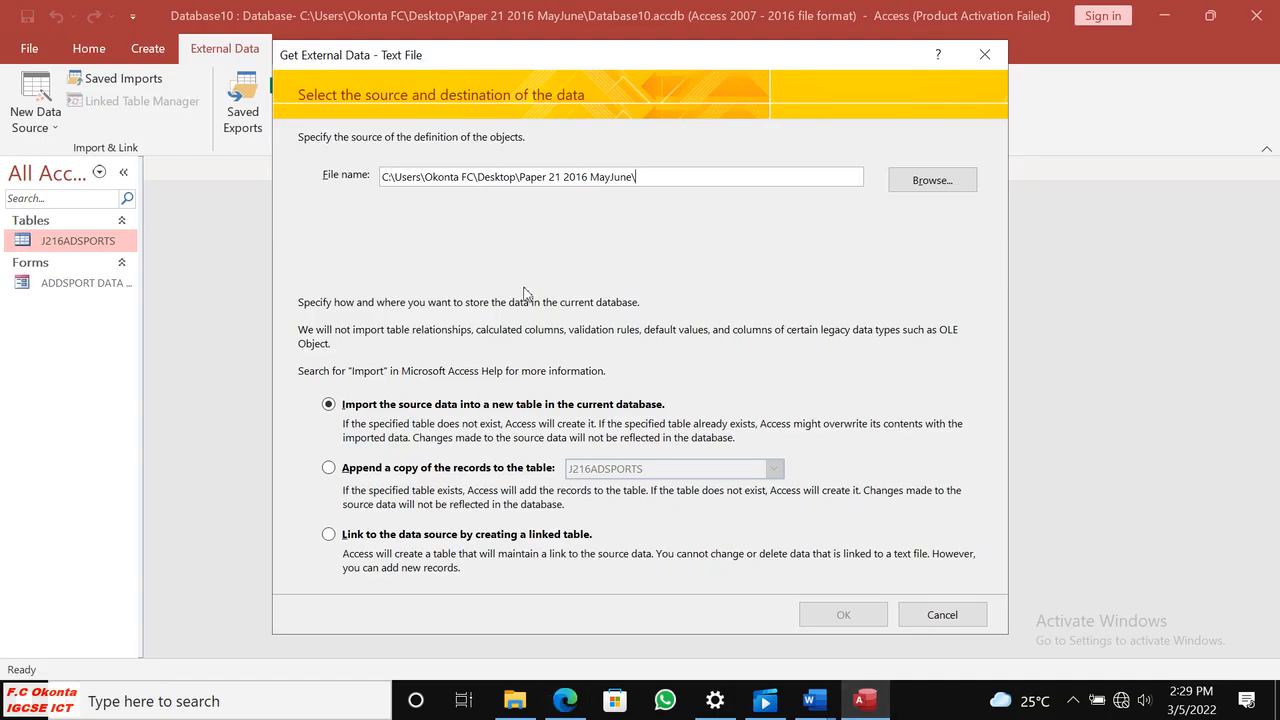
left_click(892, 190)
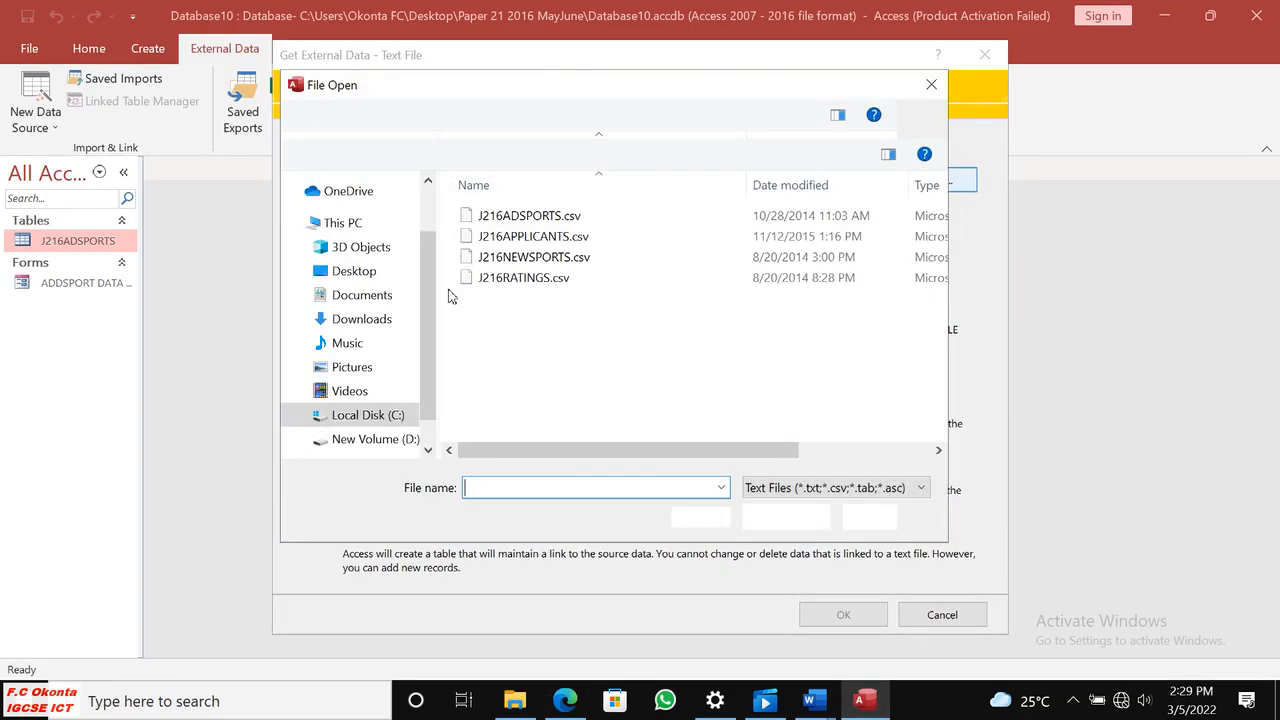
left_click(522, 283)
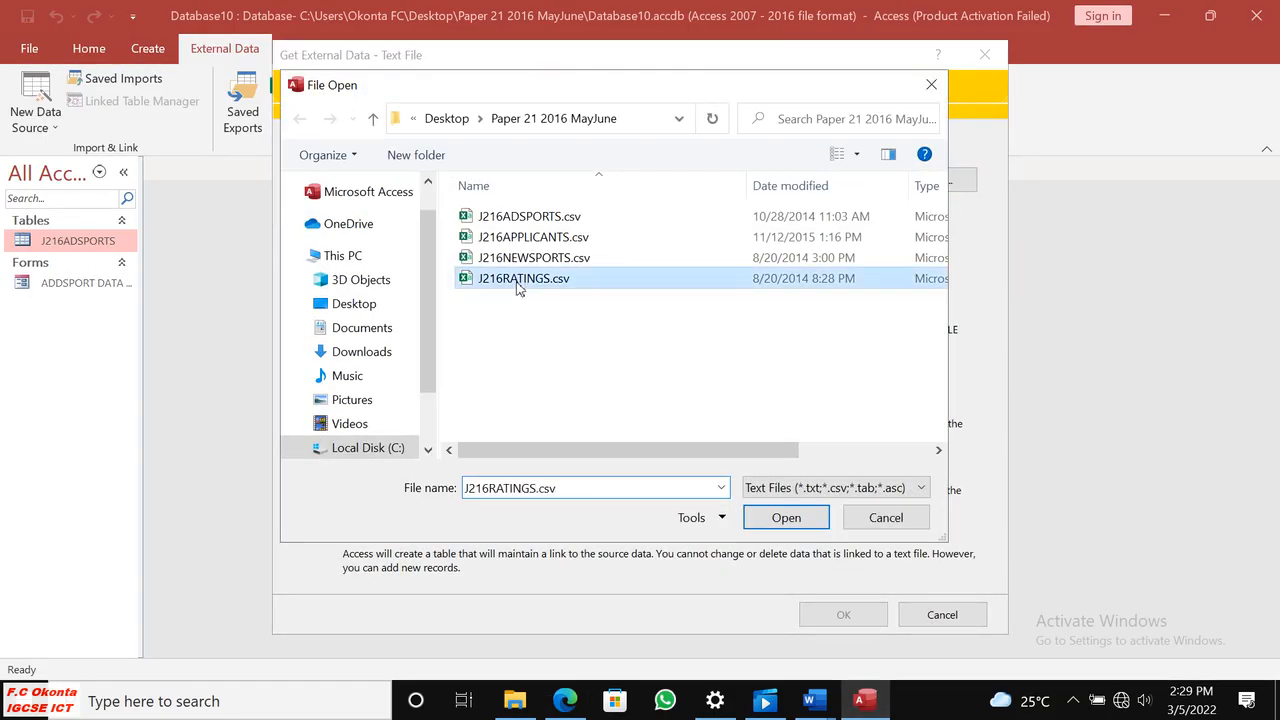
left_click(800, 519)
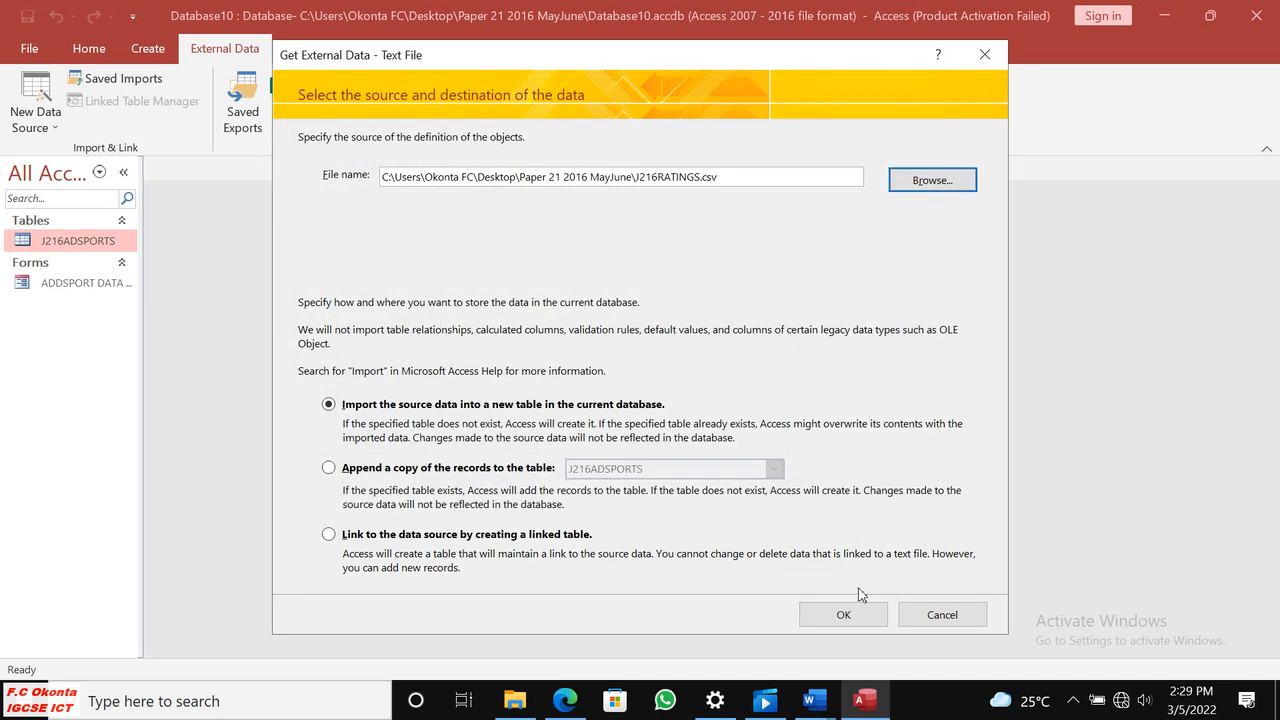
Import the source data into a new table as delimited text, using the first row as field names.
left_click(840, 613)
left_click(851, 556)
left_click(310, 207)
left_click(851, 554)
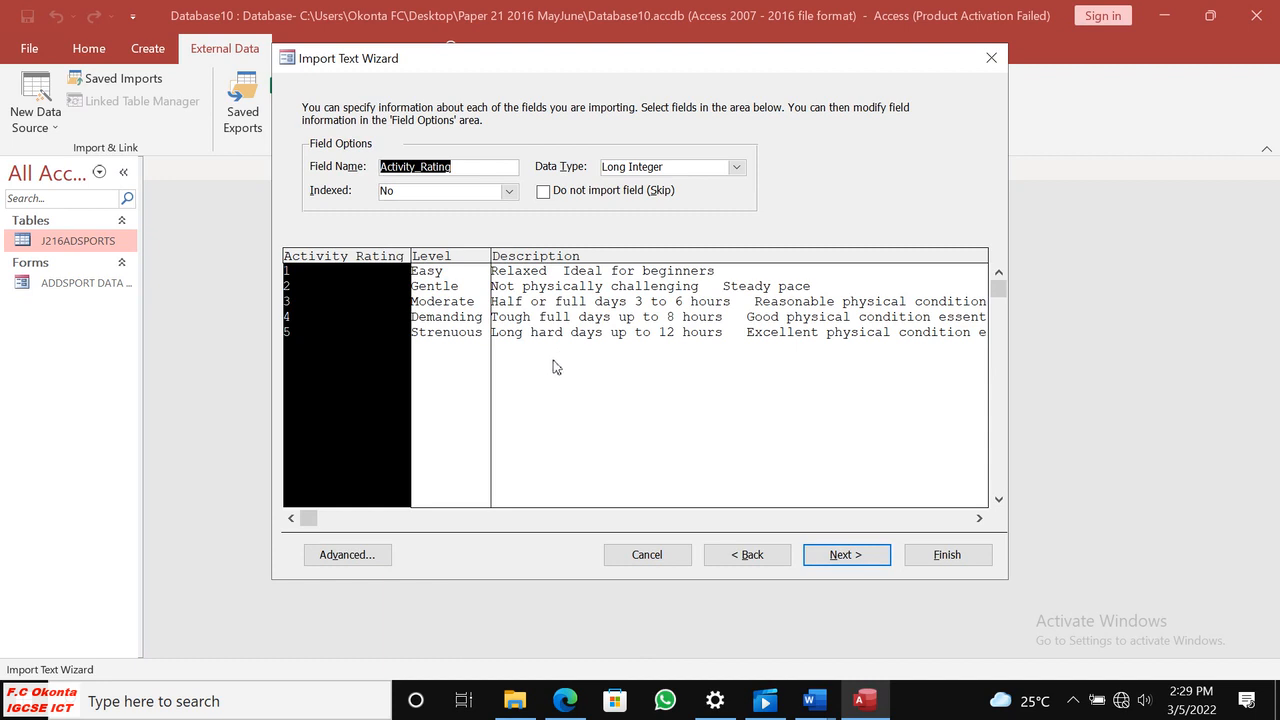
Switch to Edge and reread the step 24 instructions for the ratings table and its relationship.
left_click(565, 700)
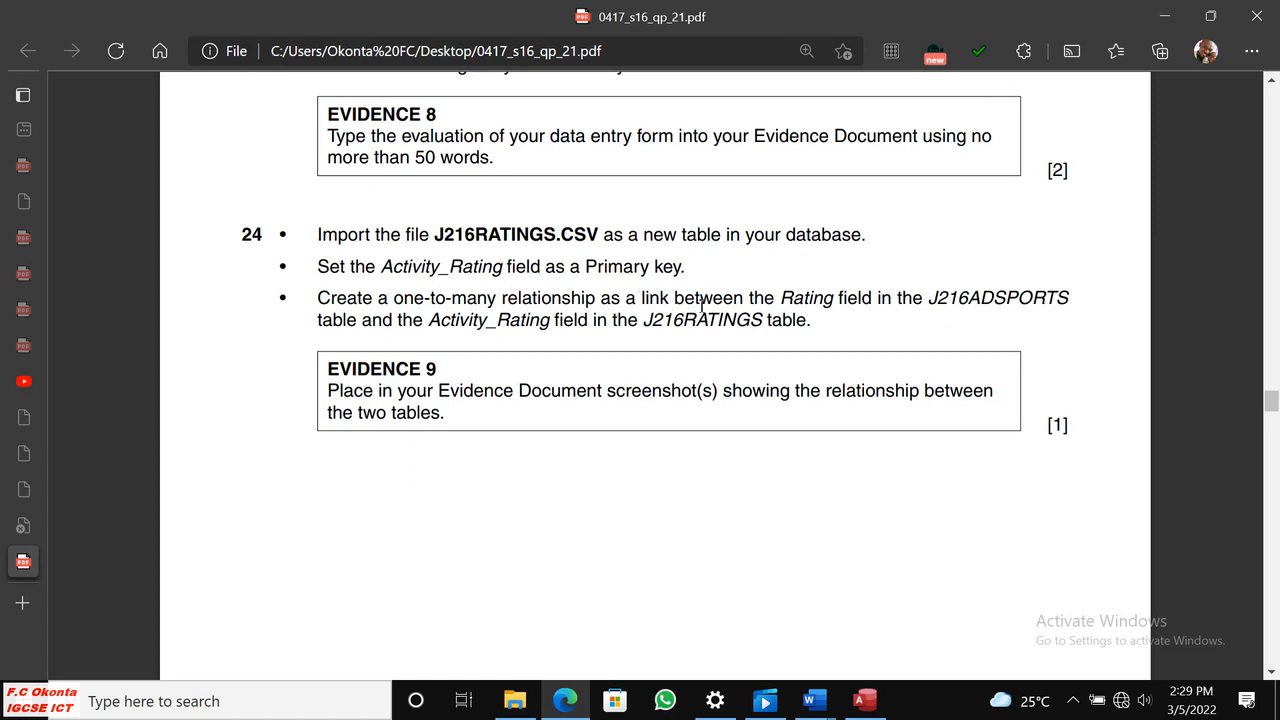
scroll(612, 368, "down", 8)
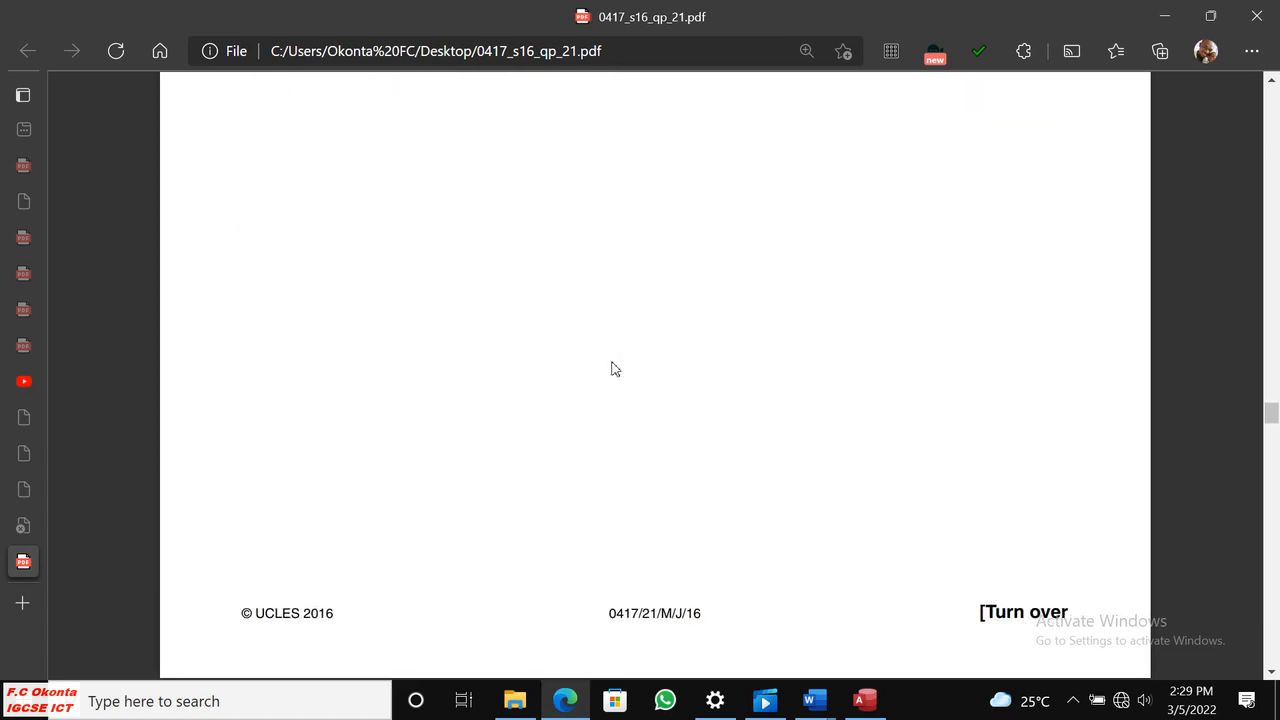
scroll(612, 368, "up", 7)
scroll(612, 366, "up", 4)
scroll(609, 362, "down", 2)
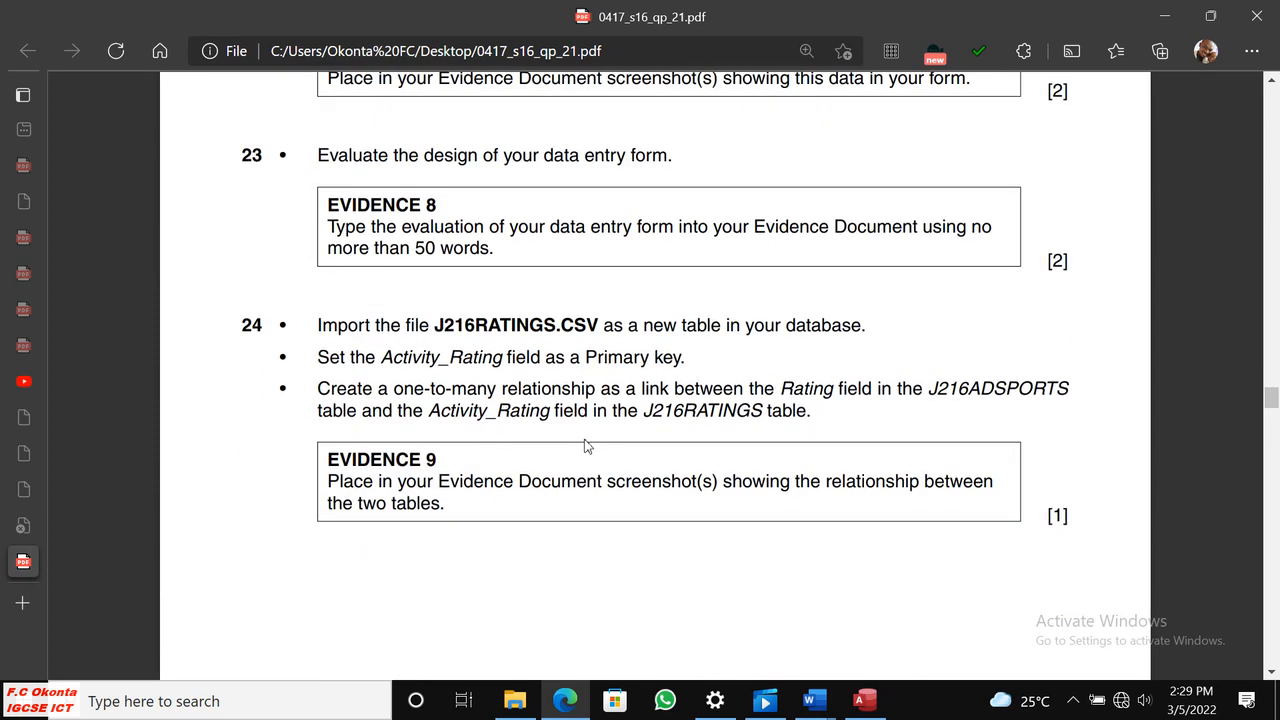
Open J216RATINGS.csv in Excel, fit columns A to C to their contents to inspect the data, and close it without saving.
left_click(515, 700)
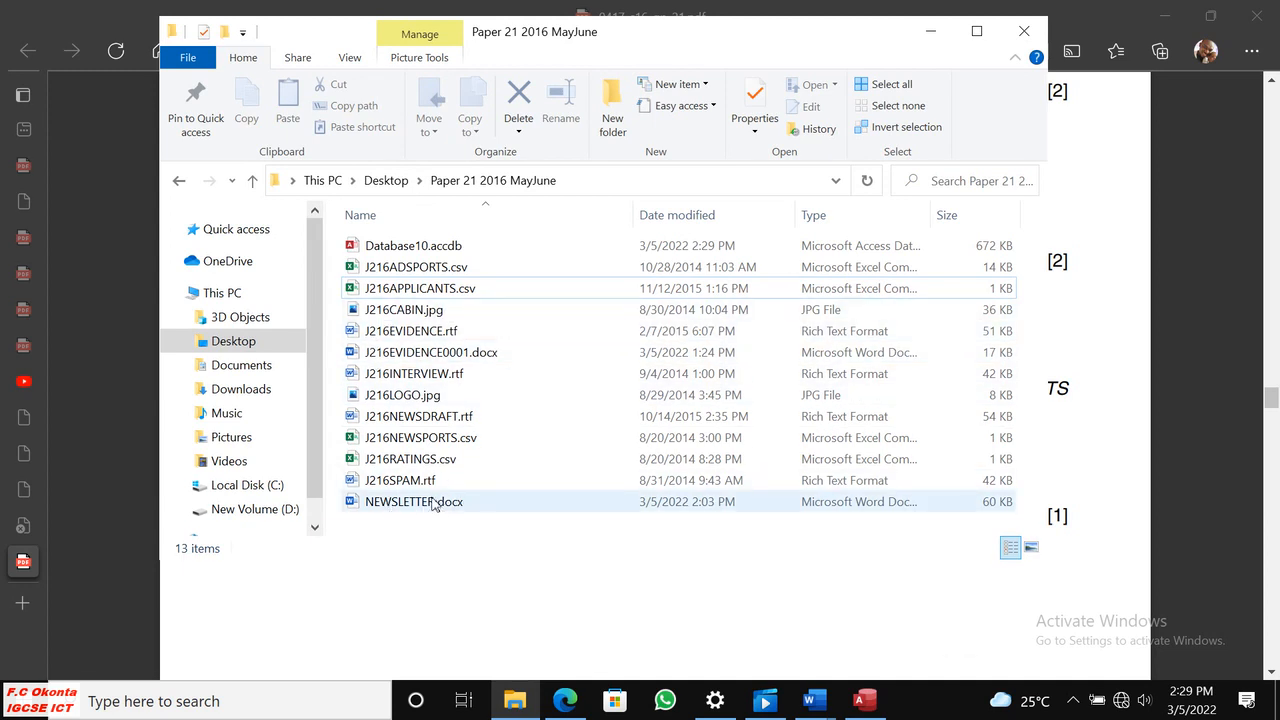
double_click(356, 464)
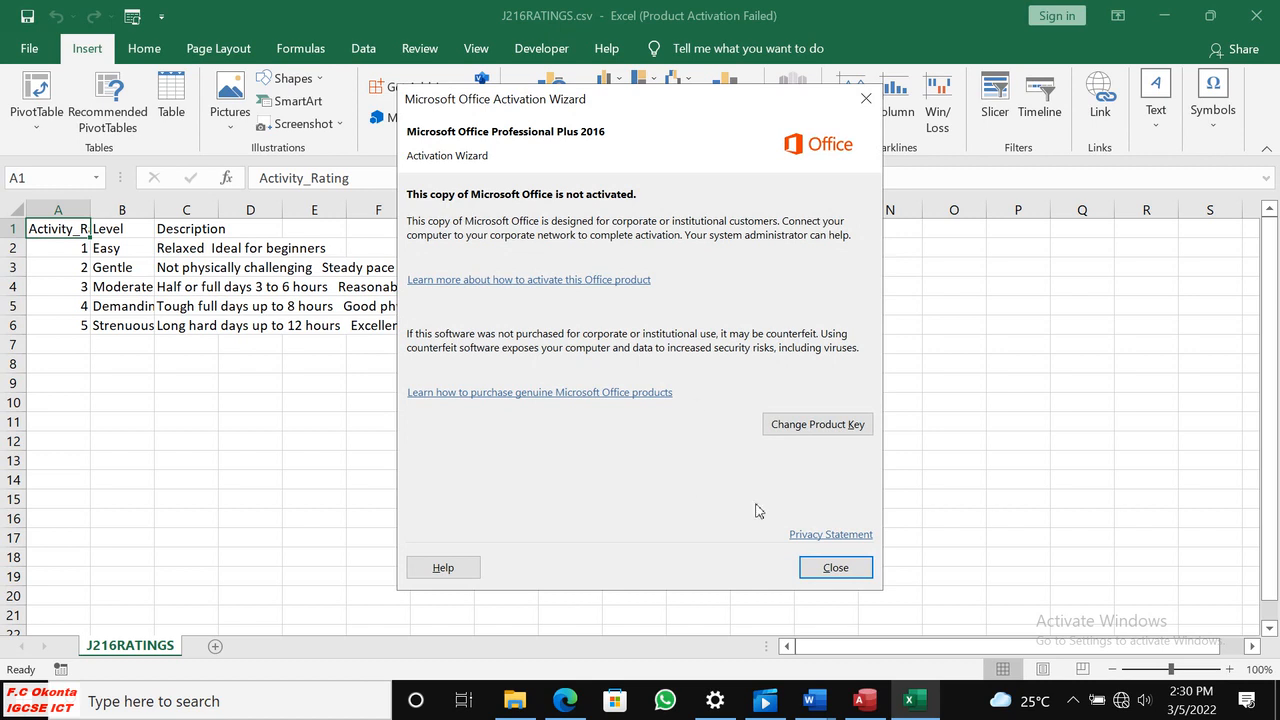
left_click(834, 568)
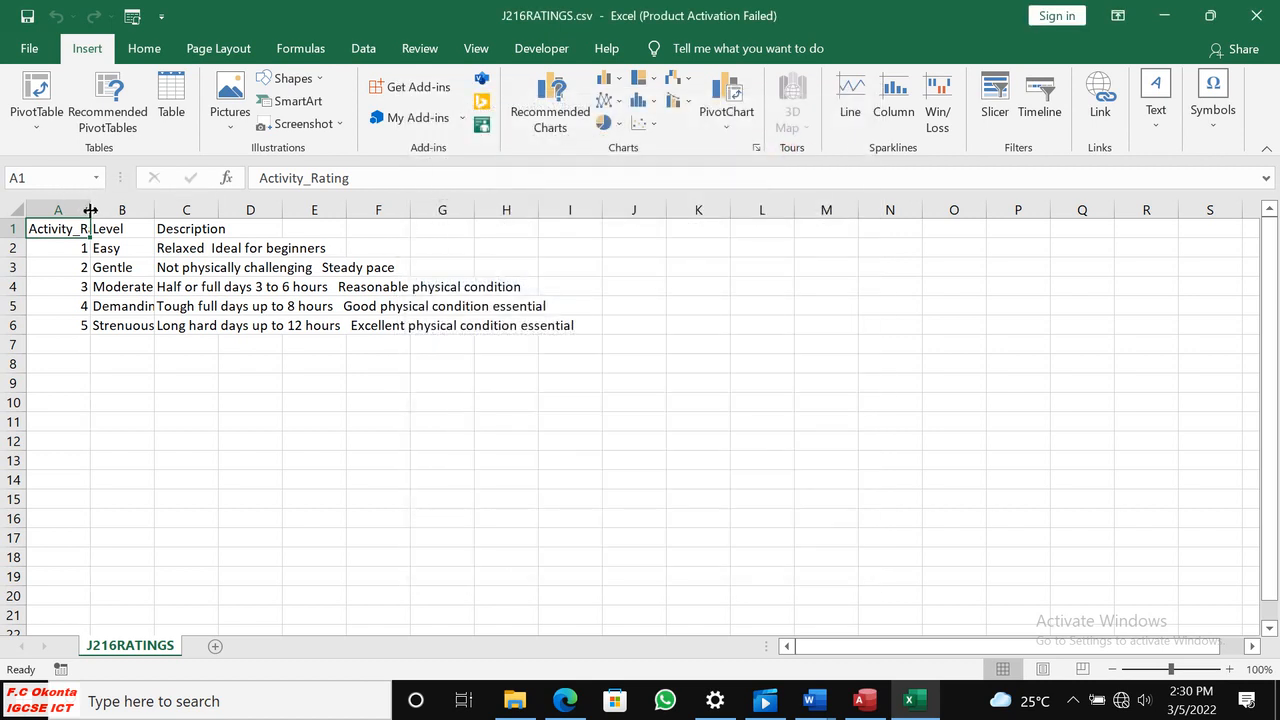
double_click(90, 210)
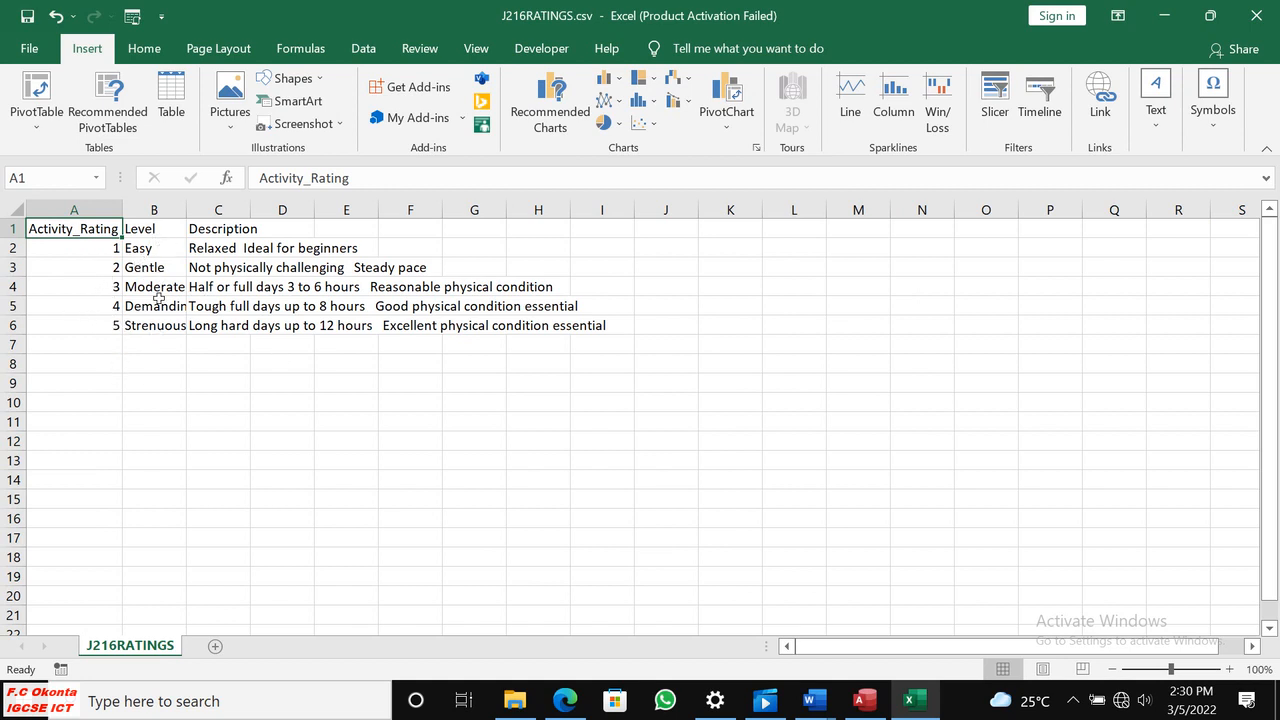
double_click(187, 209)
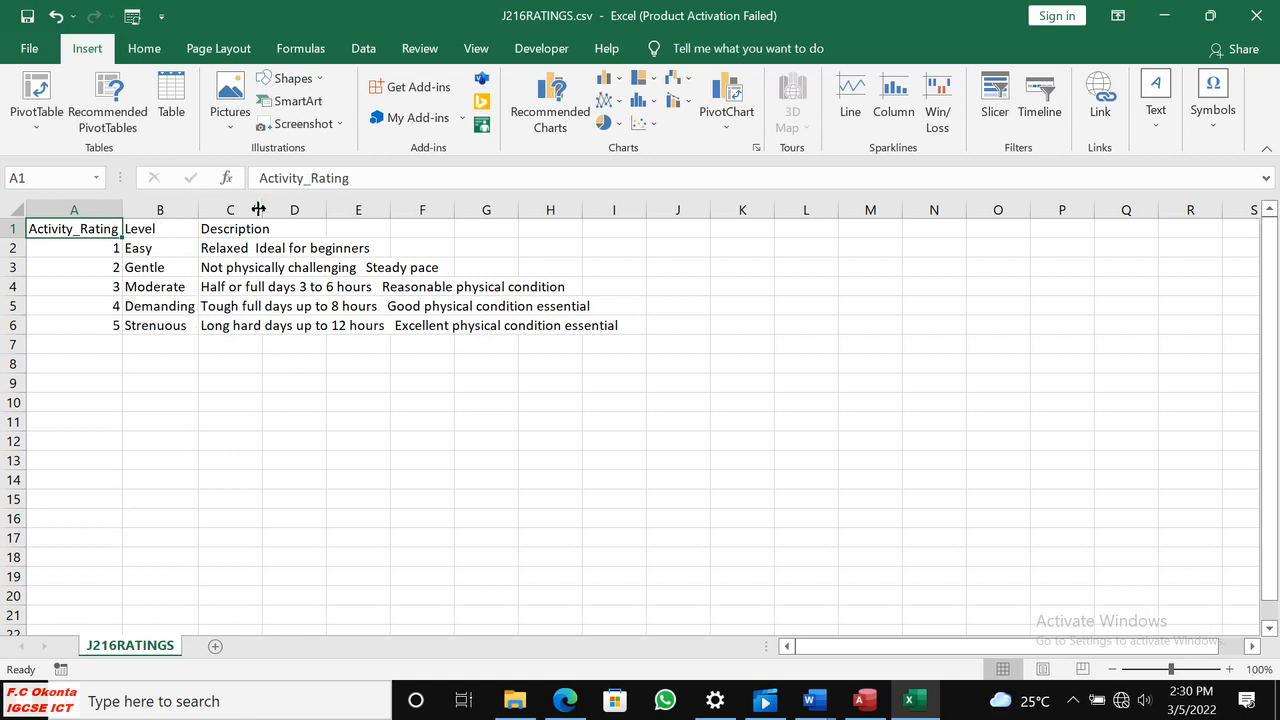
double_click(261, 209)
left_click(290, 306)
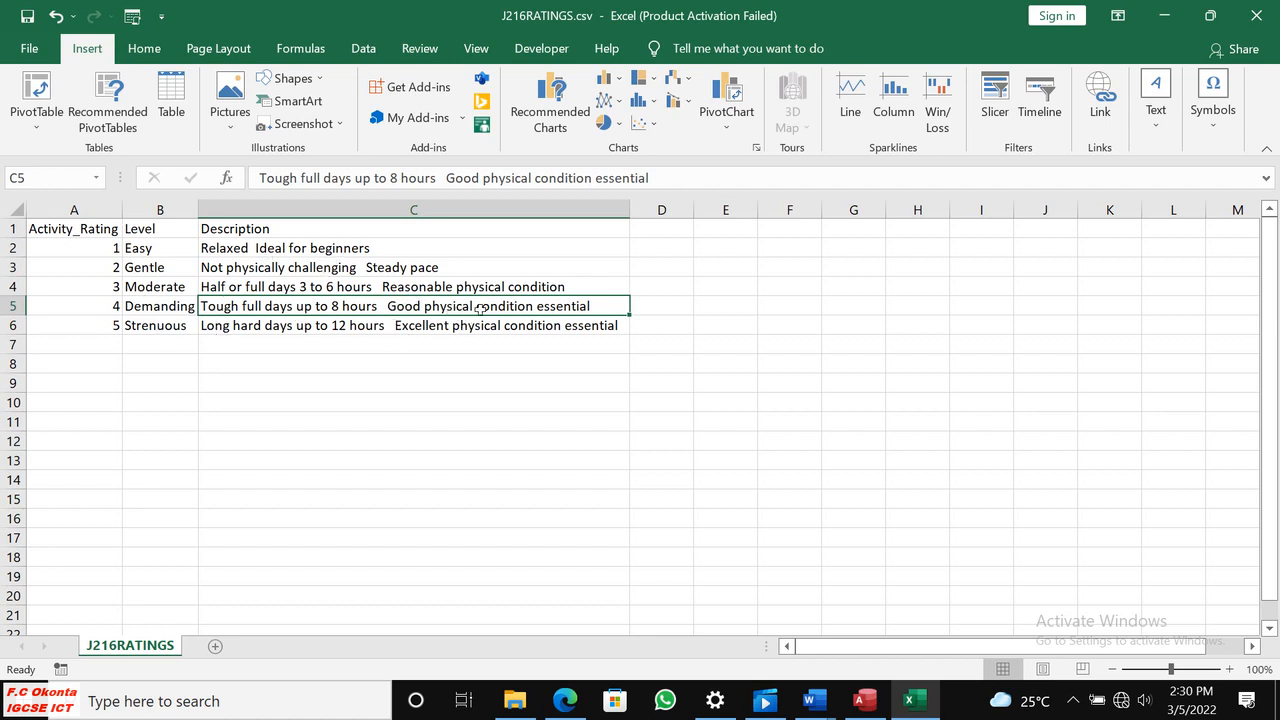
left_click(1256, 15)
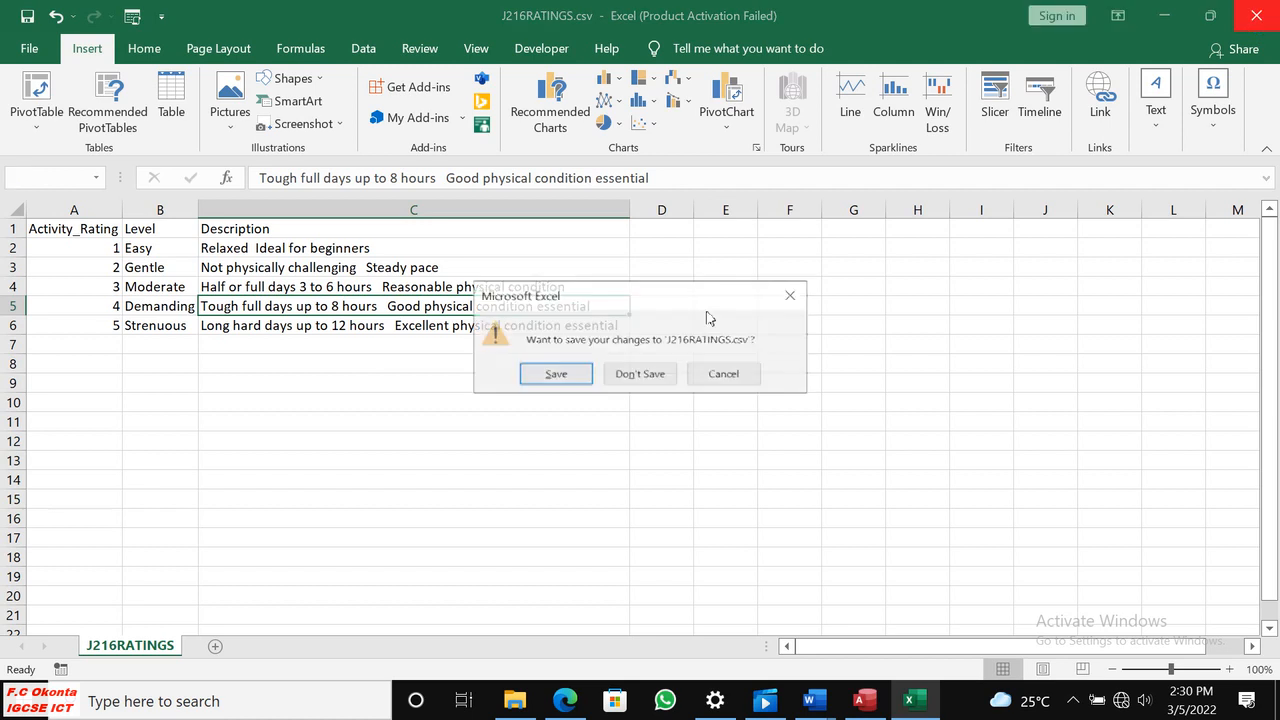
left_click(640, 374)
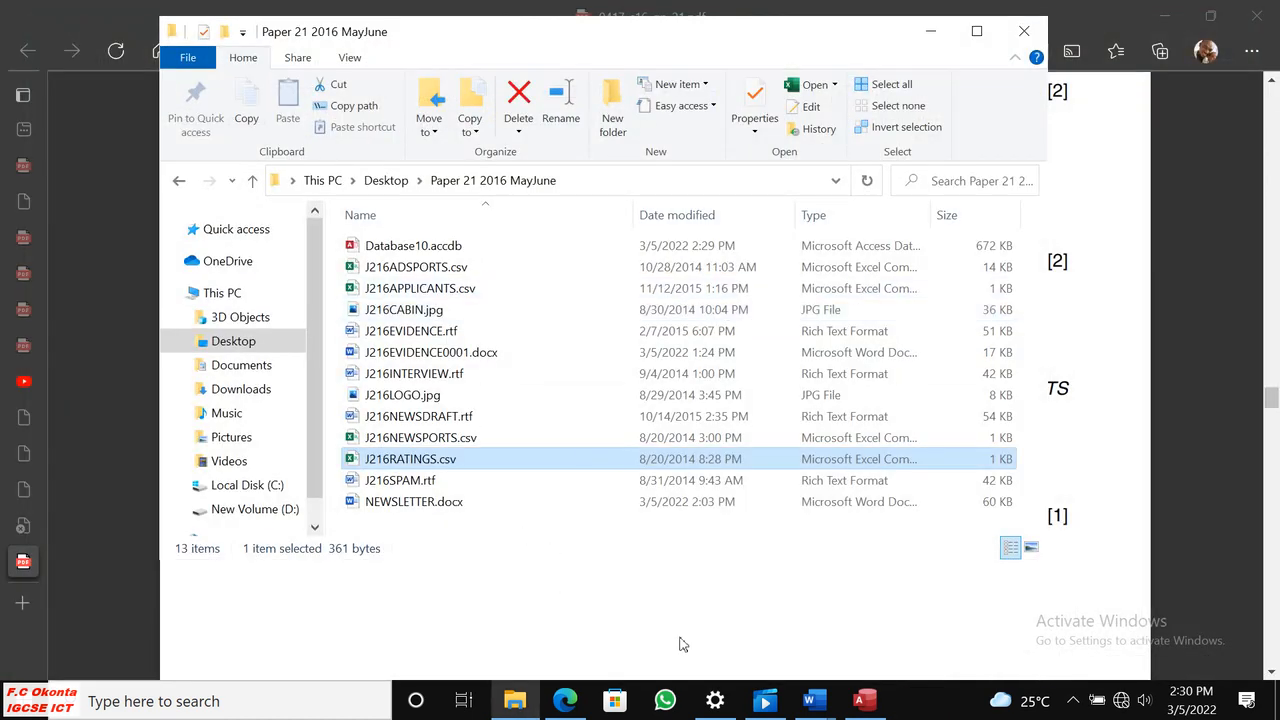
Switch back to Access and set the date order to DMY in the J216RATINGS import specification.
left_click(858, 702)
left_click(363, 555)
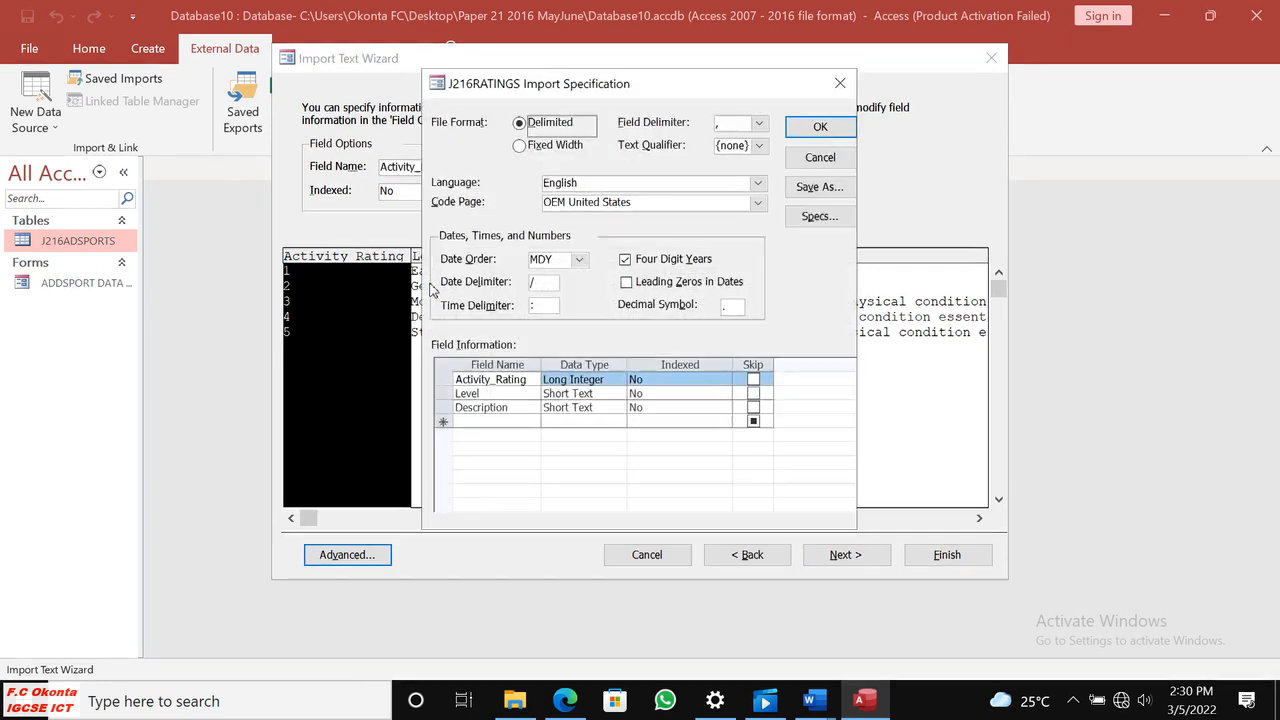
left_click(578, 259)
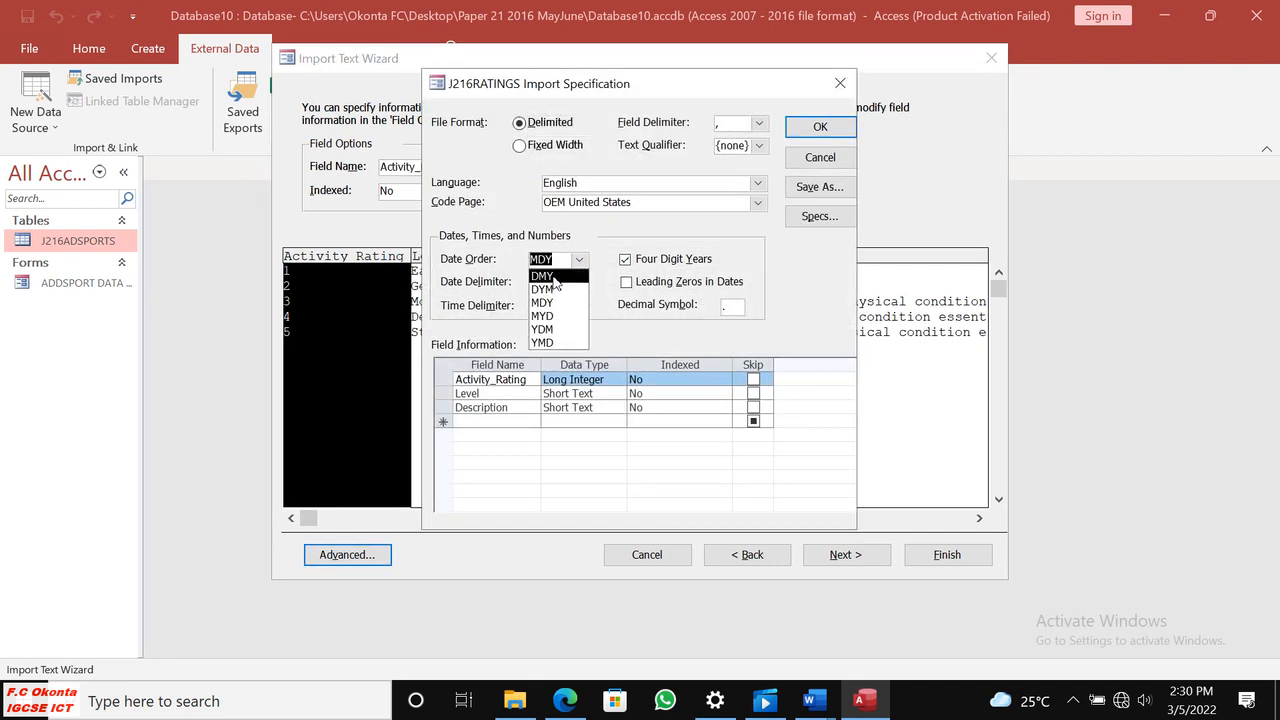
left_click(548, 276)
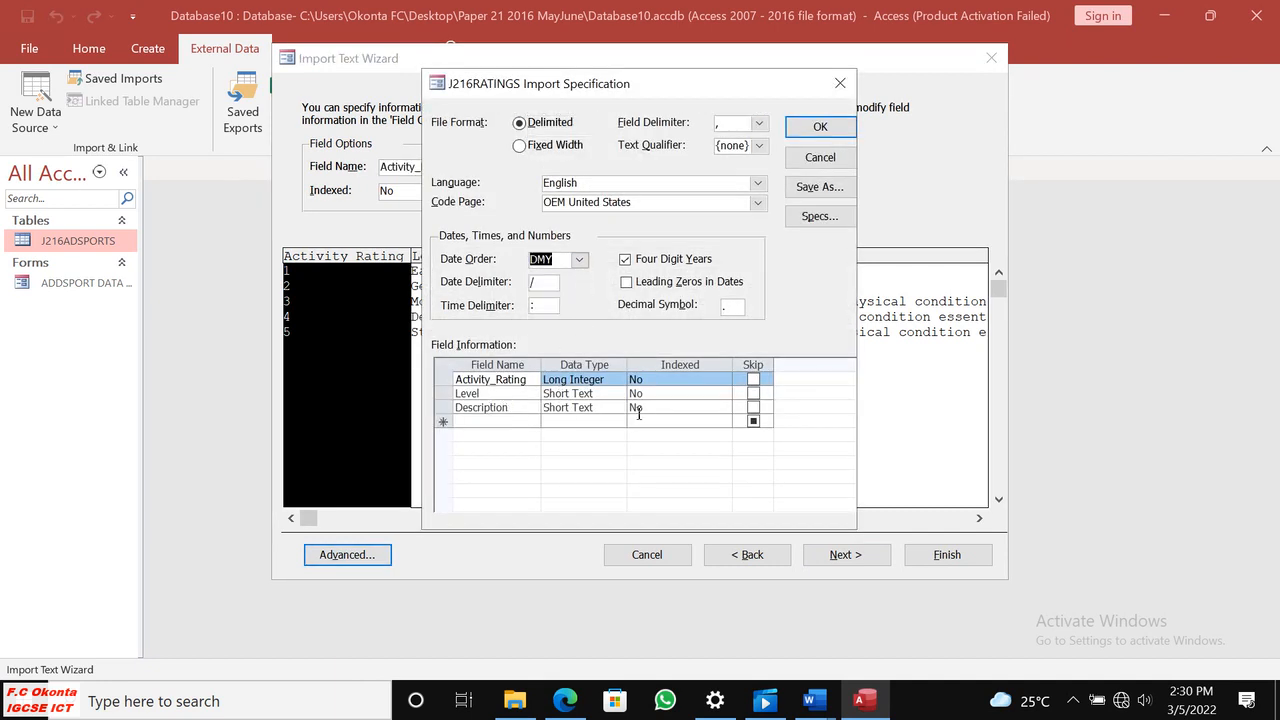
Set the Activity_Rating data type to Integer, keep Description as Short Text, and accept the import specification.
left_click(614, 379)
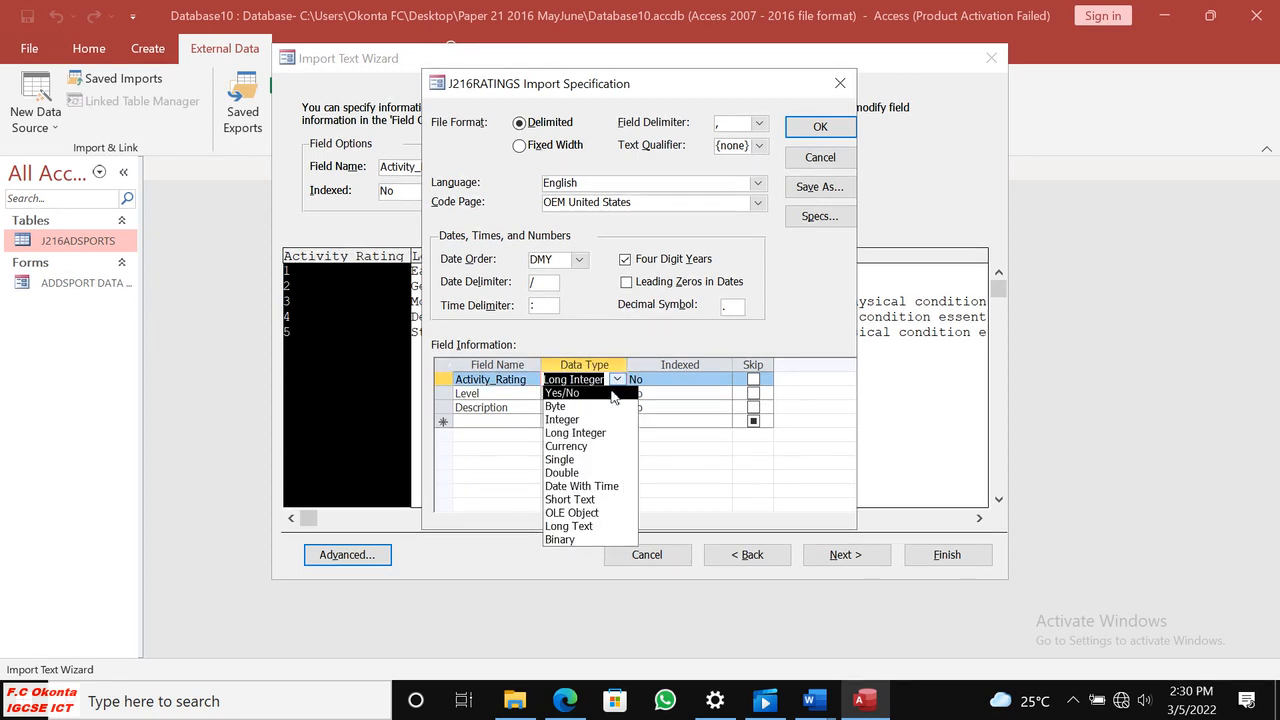
left_click(573, 420)
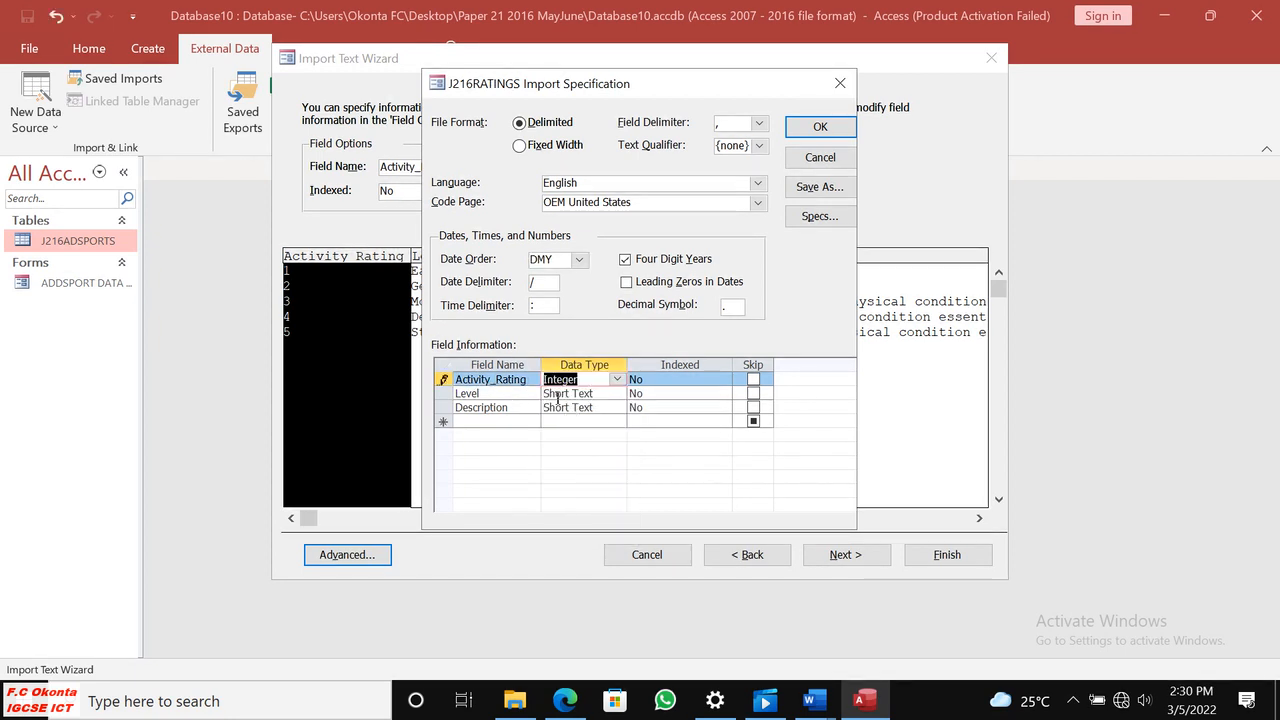
left_click(614, 409)
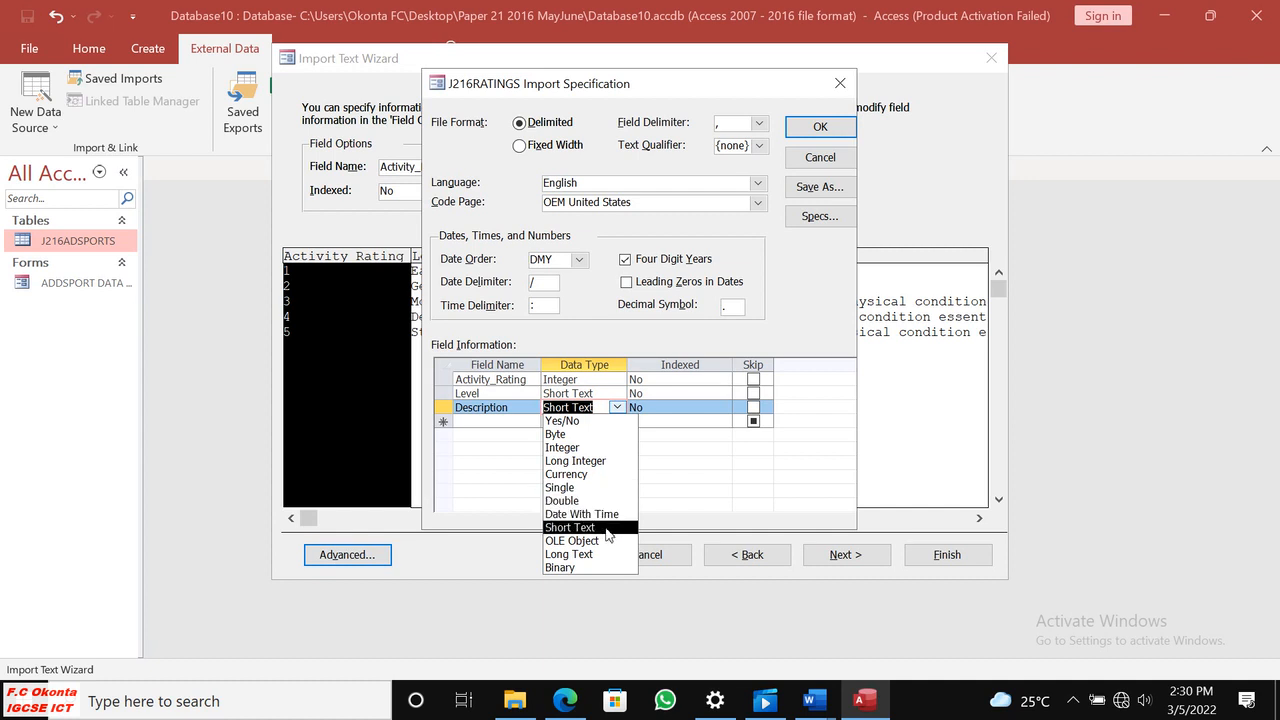
left_click(604, 530)
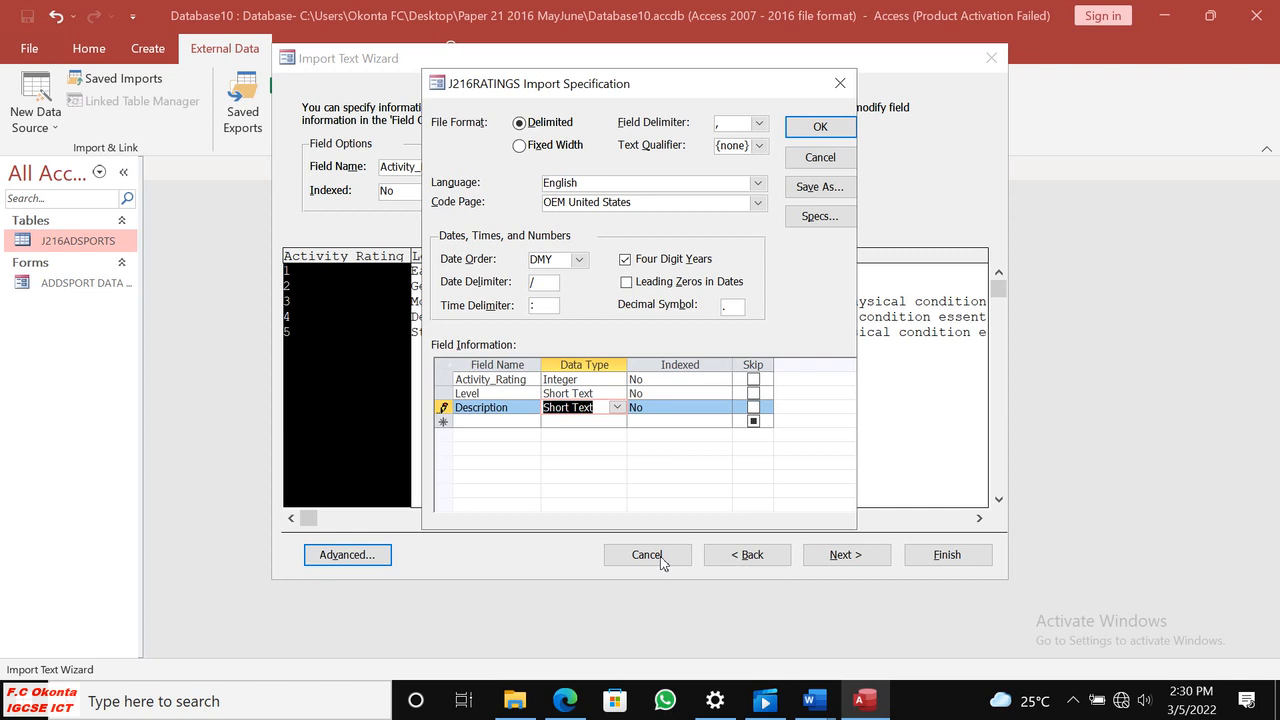
left_click(815, 127)
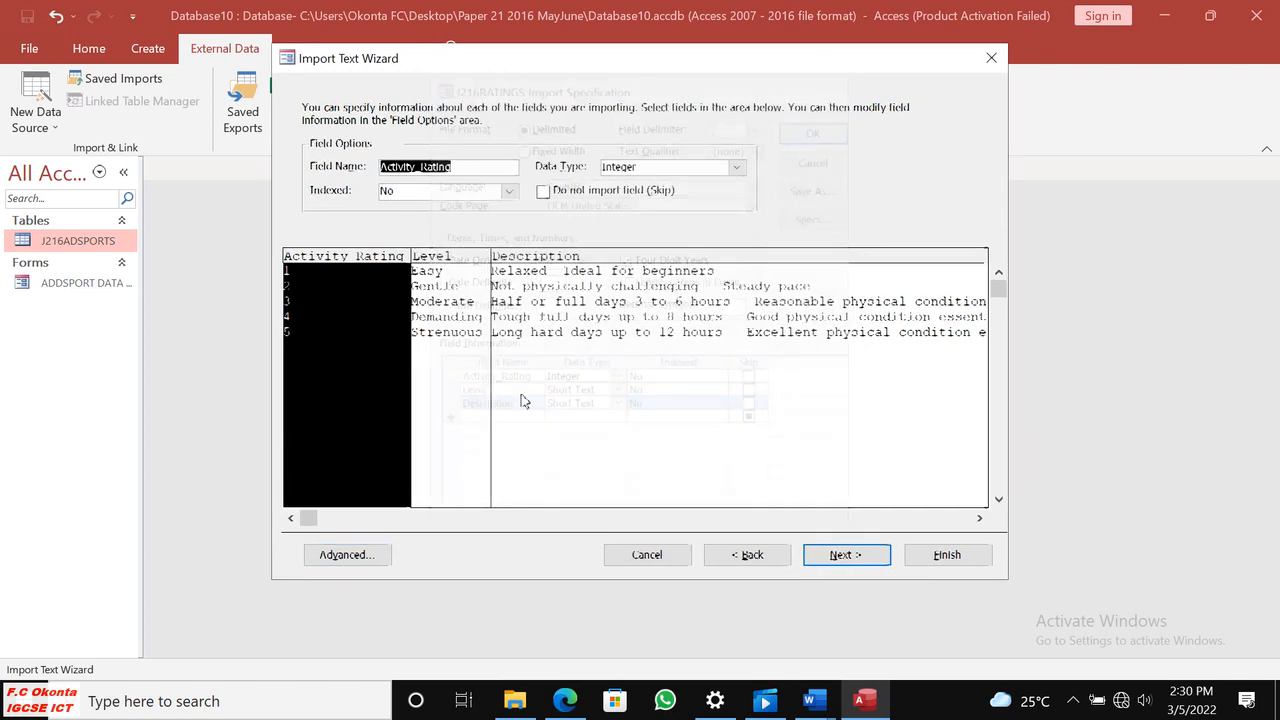
Choose Activity_Rating as the new table's own primary key, checking the field name against step 24 in the paper.
left_click(846, 555)
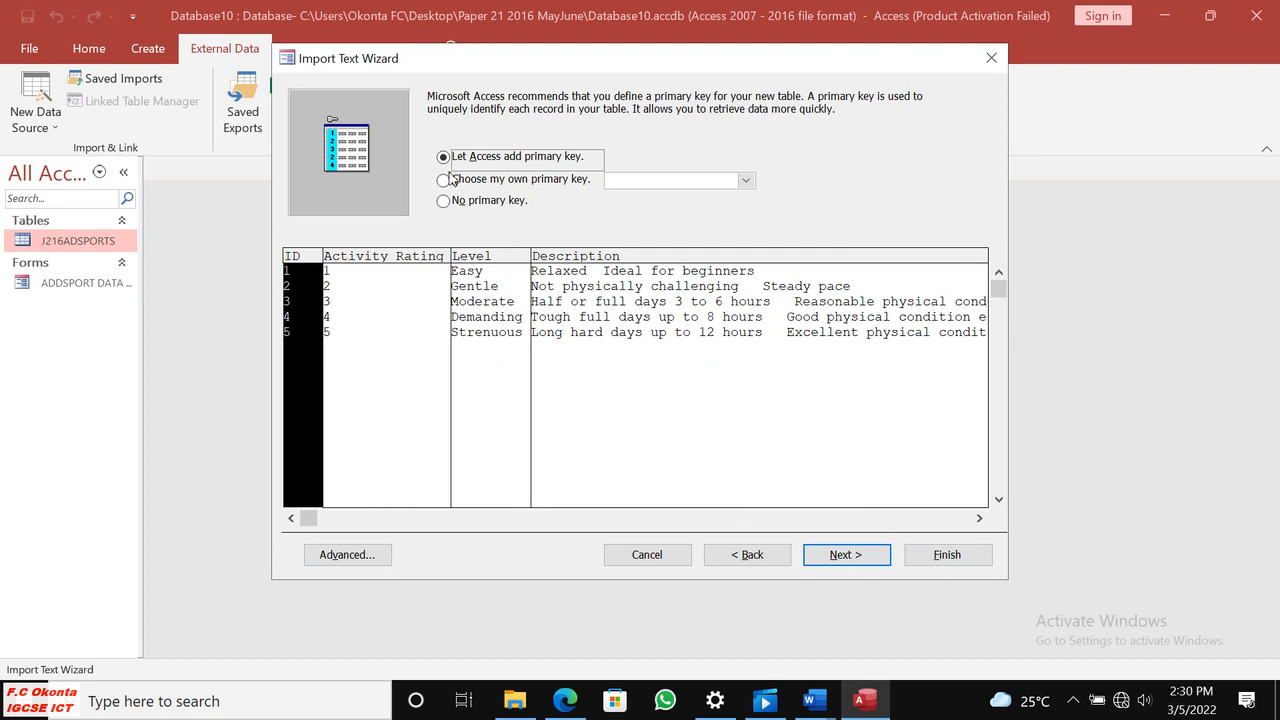
left_click(450, 180)
left_click(567, 699)
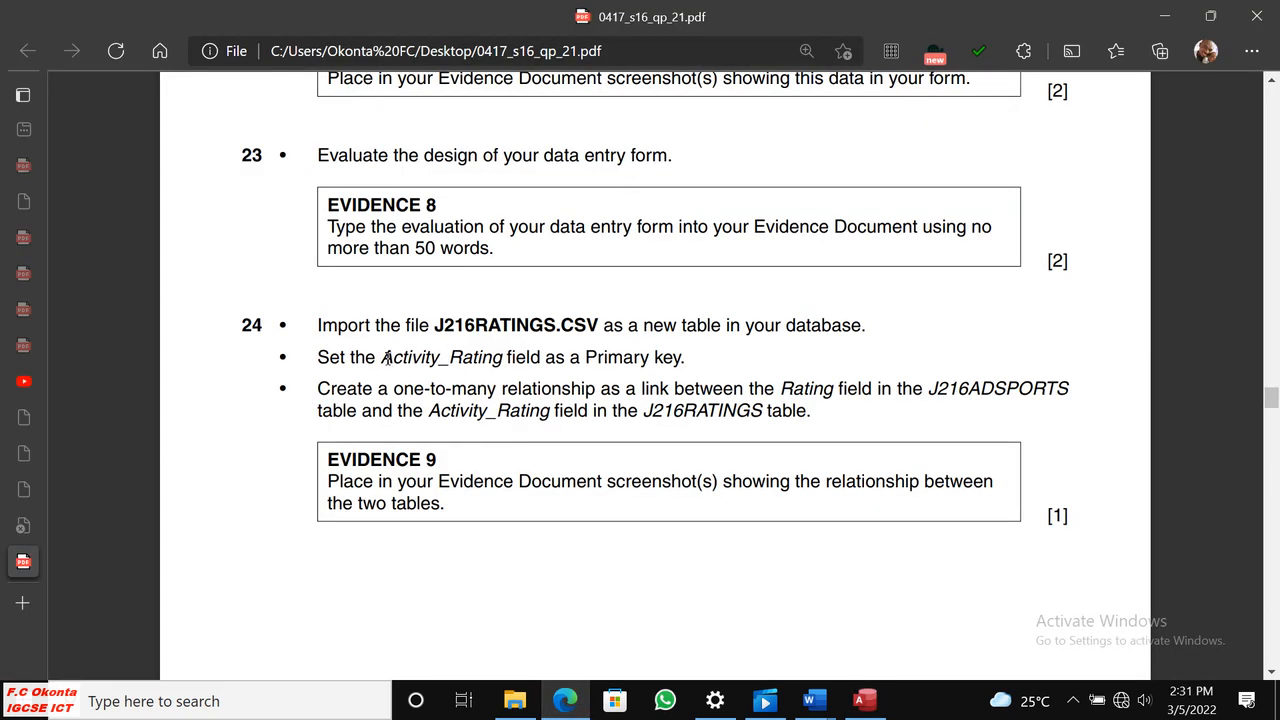
left_click_drag(386, 358, 507, 359)
left_click(864, 700)
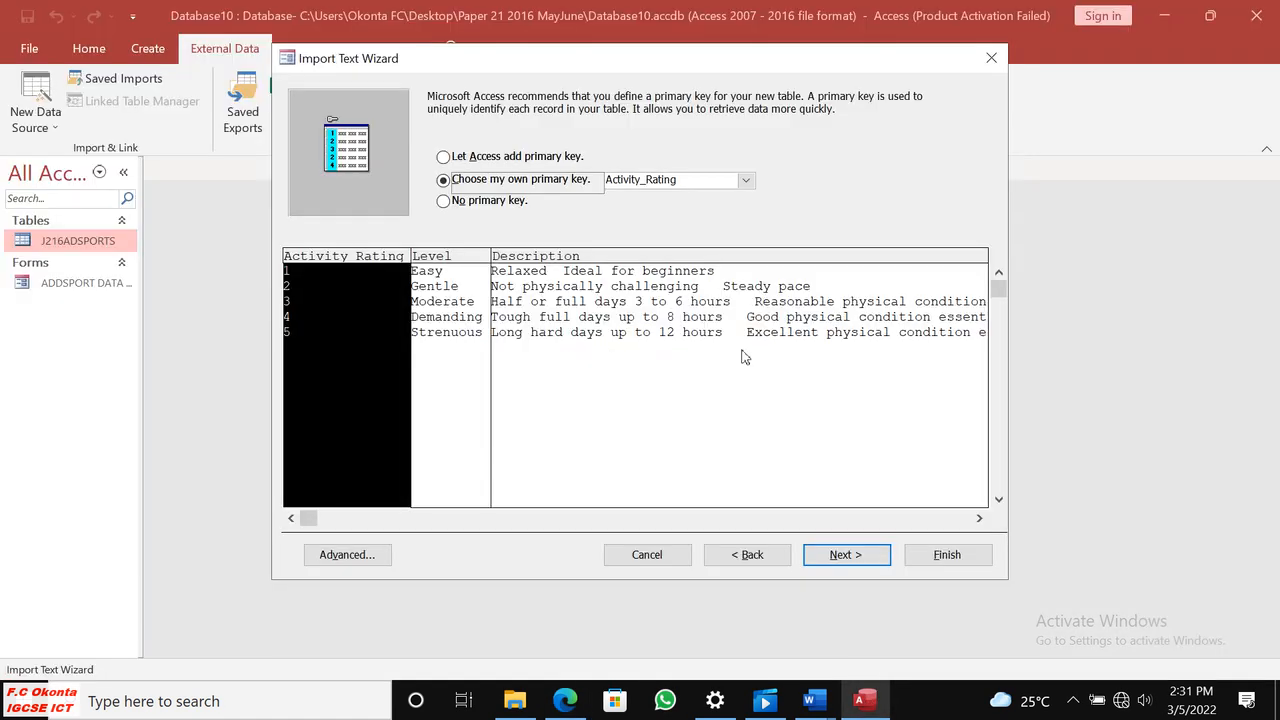
Finish the import to a table named J216RATINGS and close the import dialog.
left_click(848, 560)
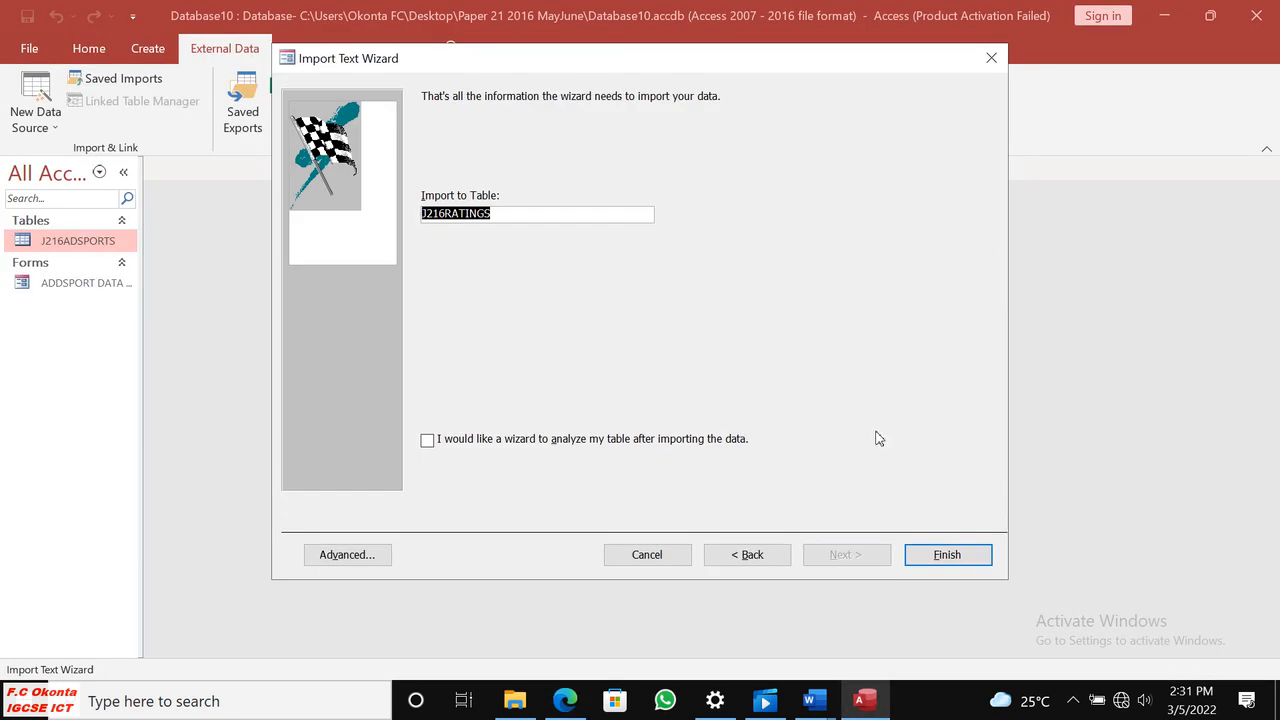
left_click(937, 556)
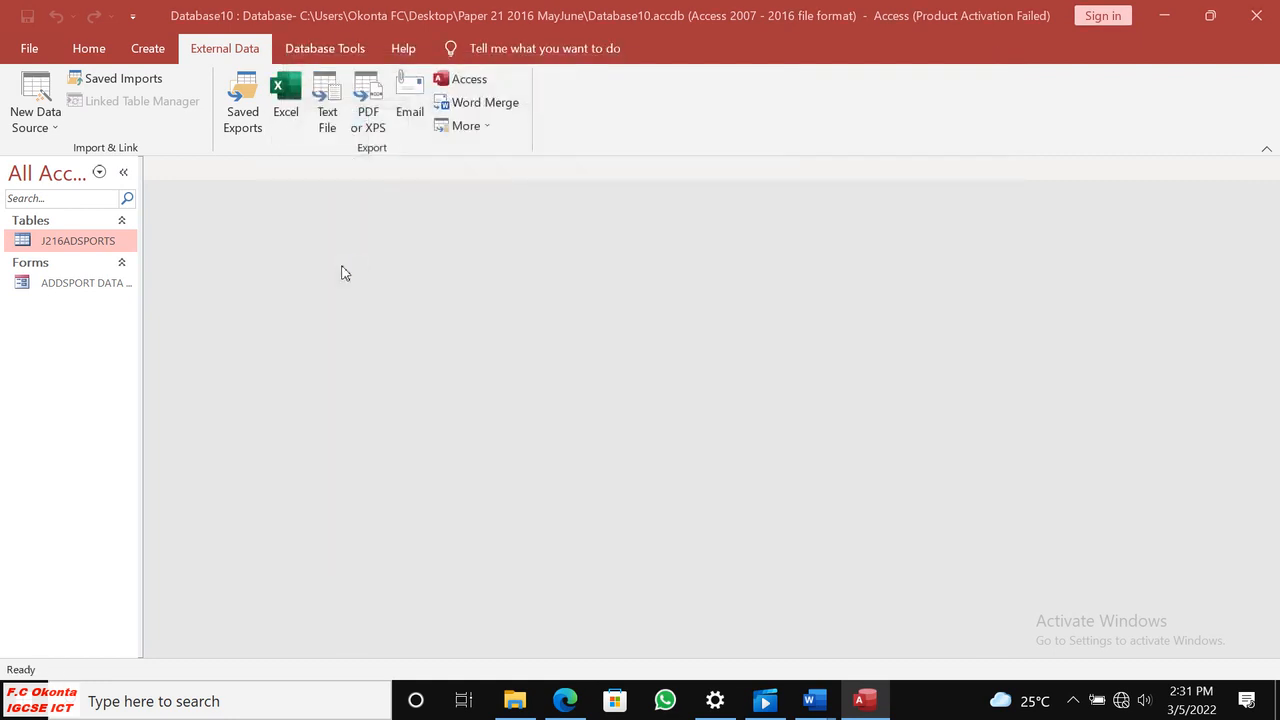
left_click(957, 605)
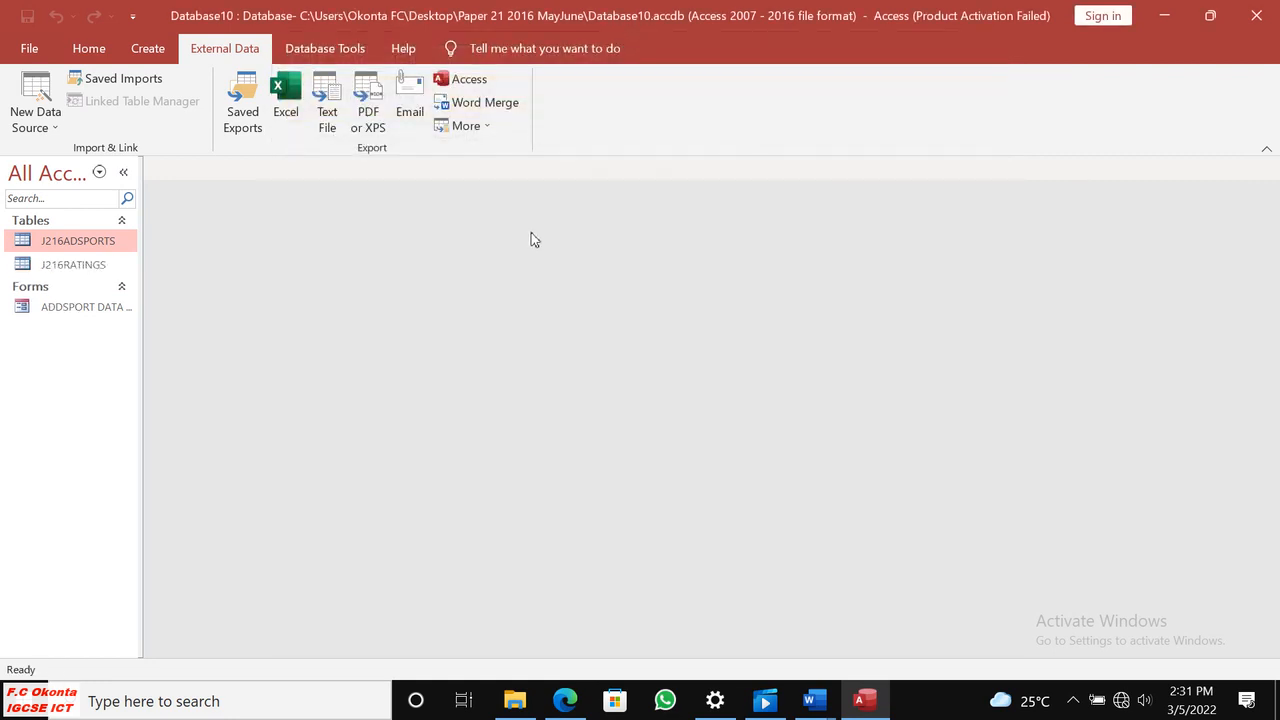
Review the imported records in the J216RATINGS table, check step 24 in the question paper, and close the table.
double_click(72, 266)
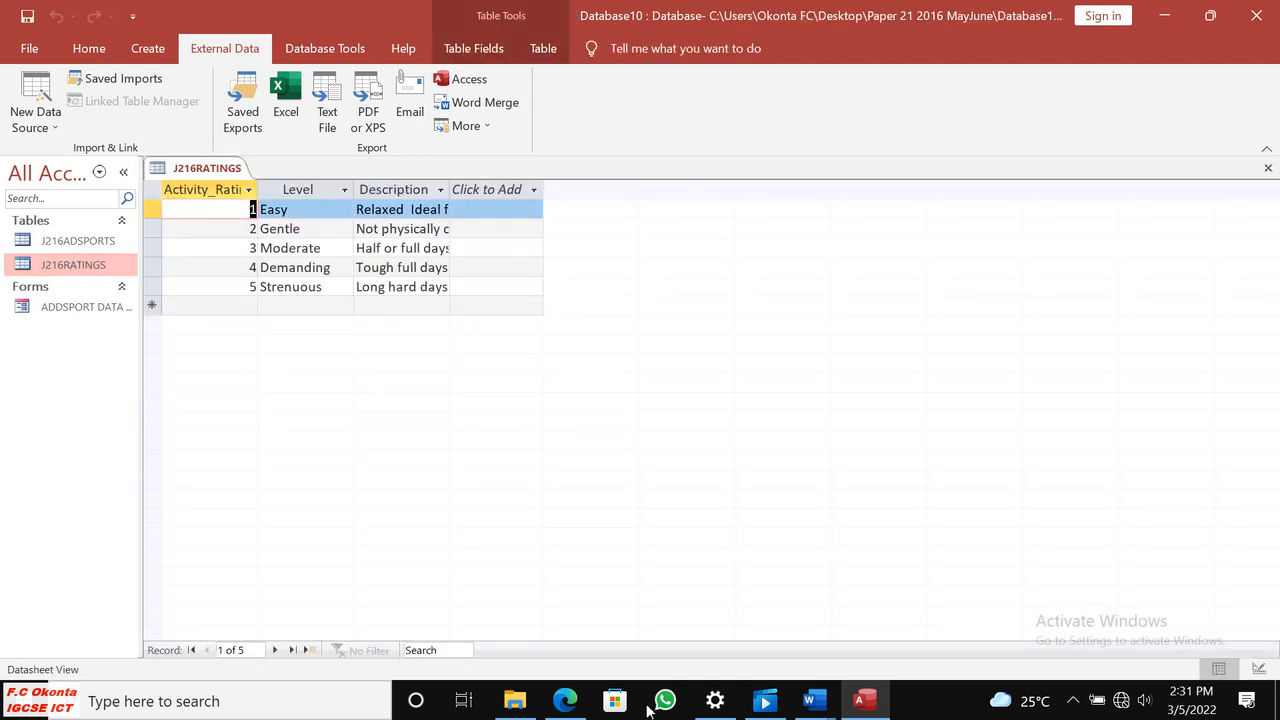
left_click(565, 700)
scroll(532, 490, "down", 2)
scroll(531, 494, "up", 2)
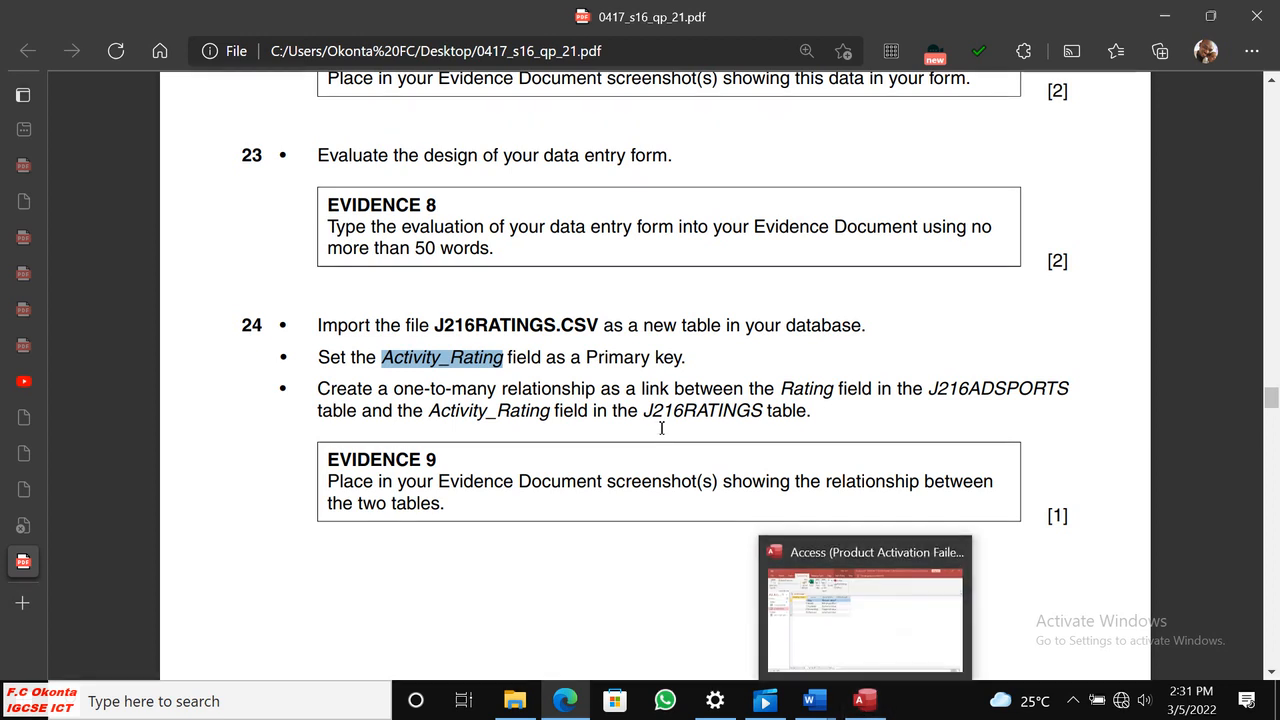
left_click(860, 699)
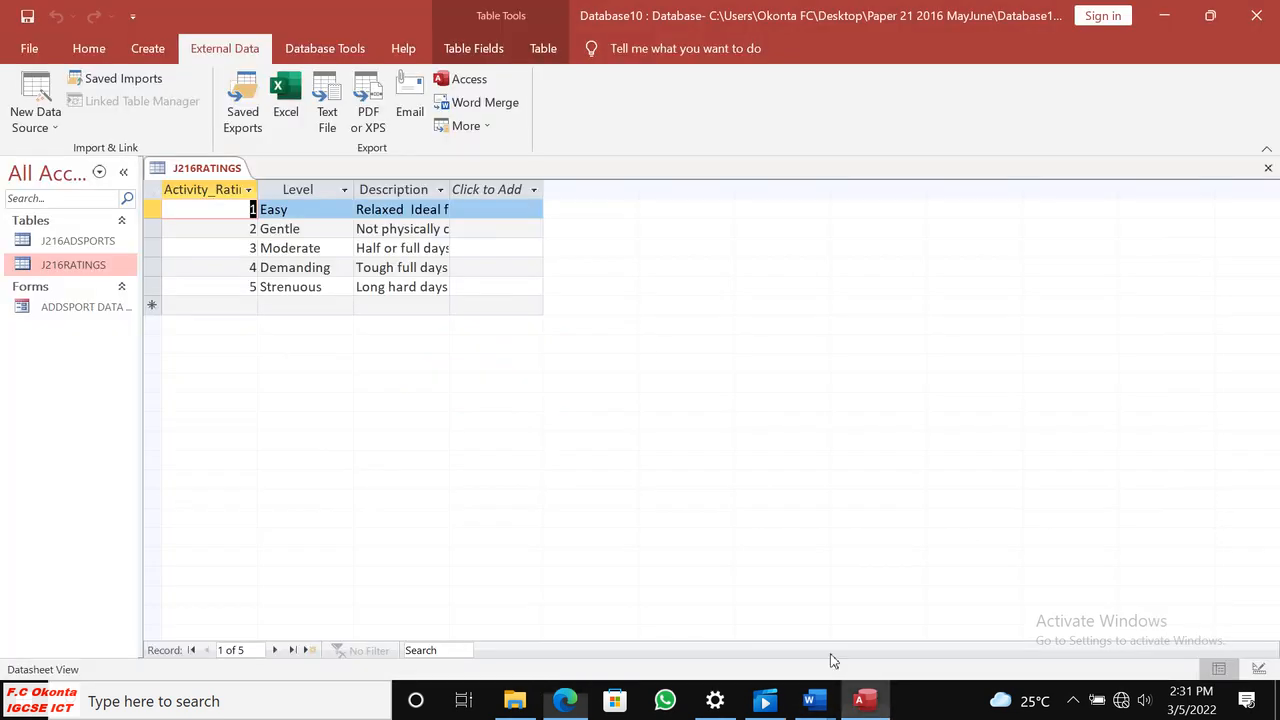
right_click(211, 168)
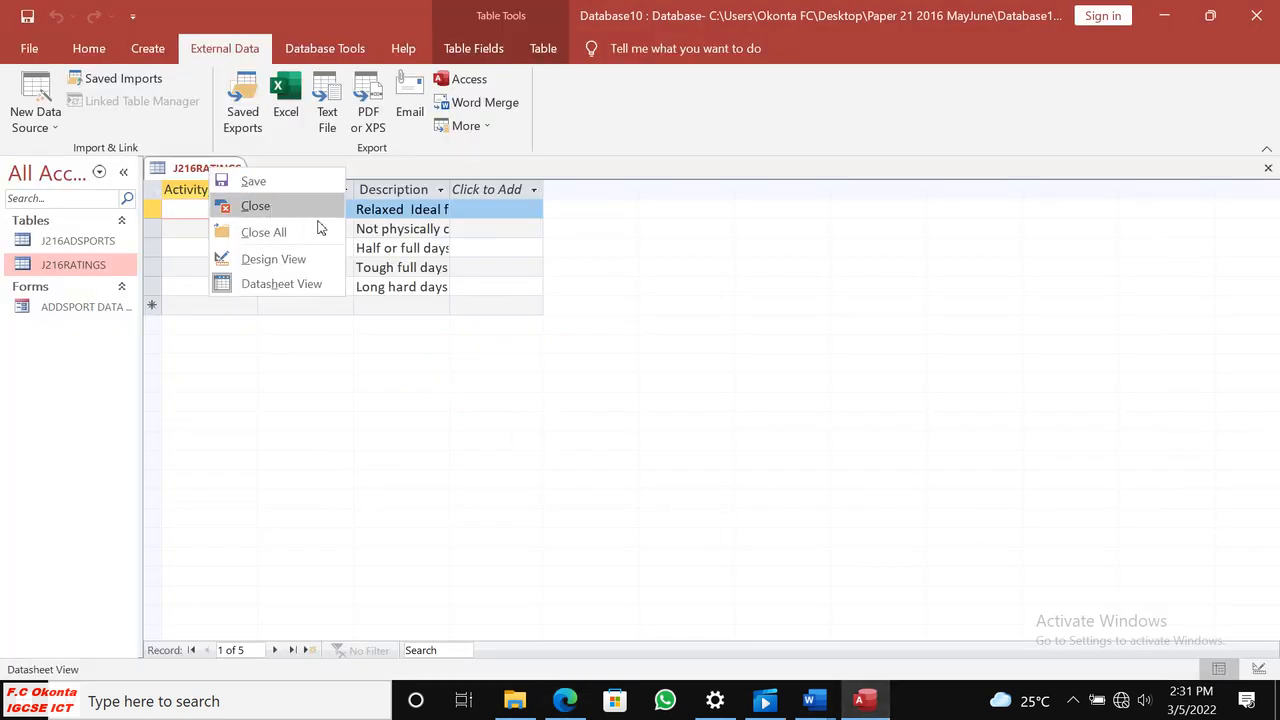
left_click(266, 233)
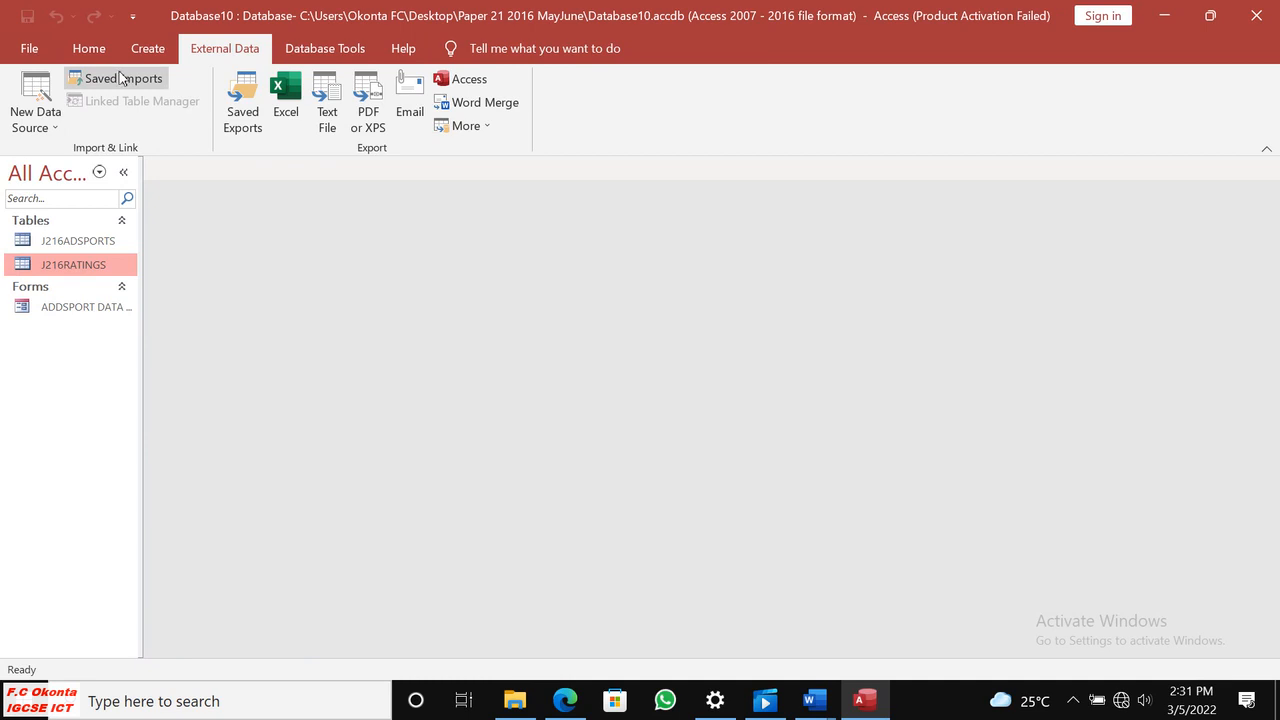
Open the Relationships window, checking the one-to-many instruction in the paper, and add the J216ADSPORTS and J216RATINGS tables to it.
left_click(165, 52)
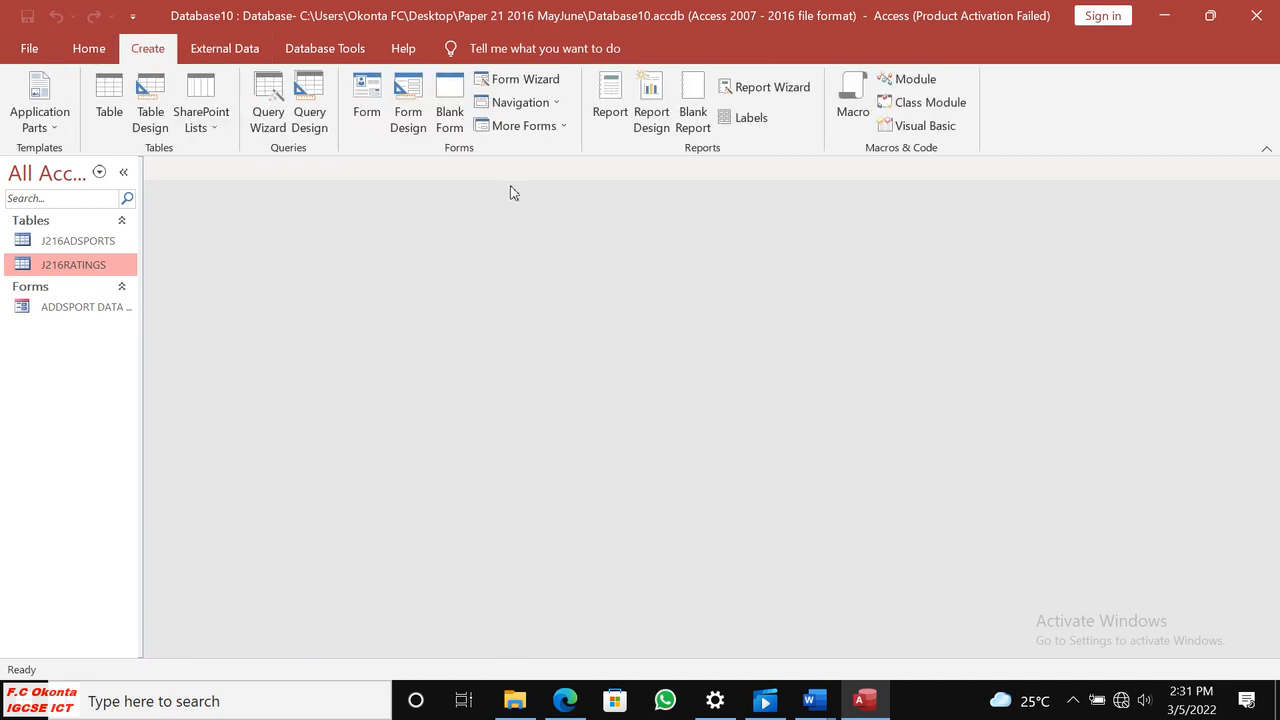
left_click(313, 57)
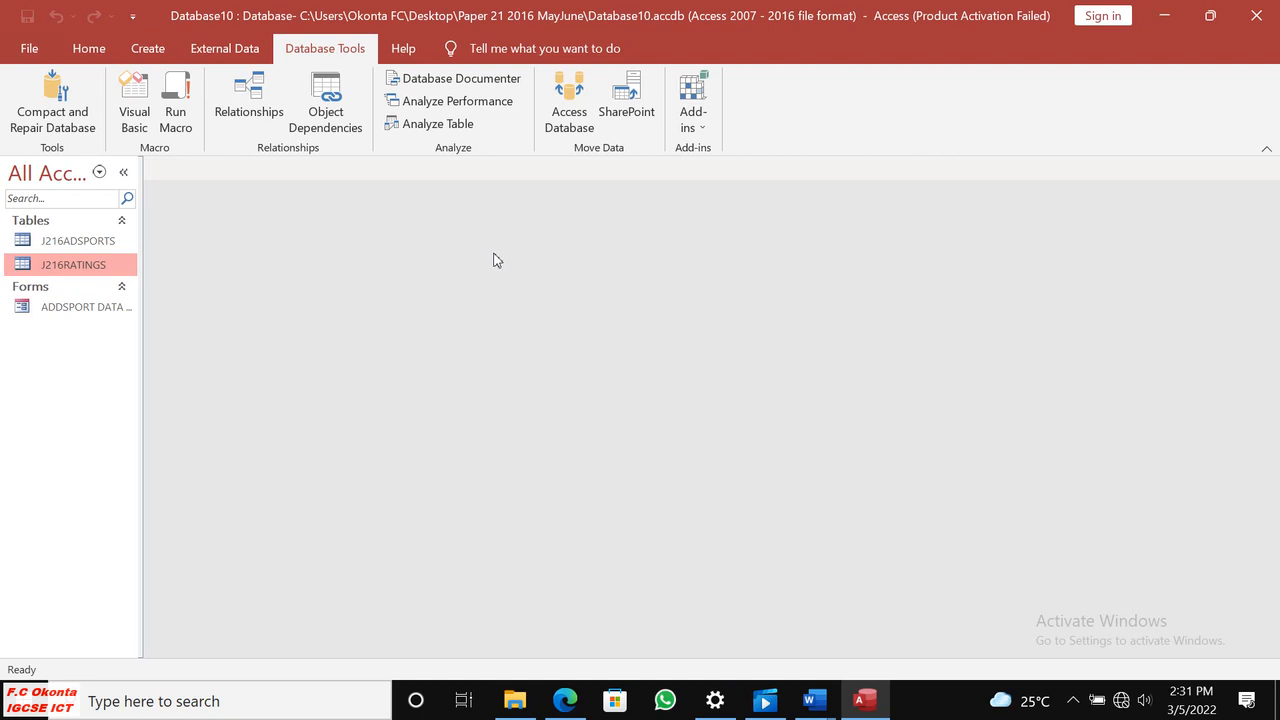
left_click(565, 700)
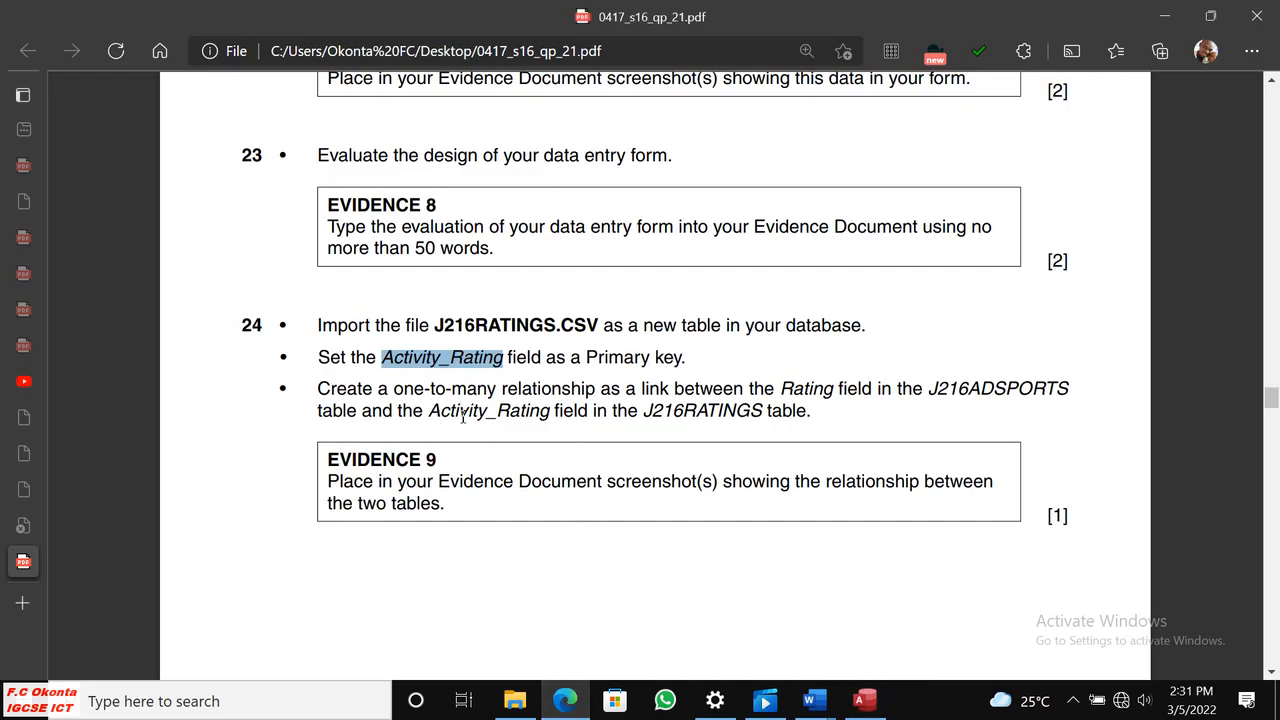
left_click_drag(318, 390, 497, 390)
left_click(860, 700)
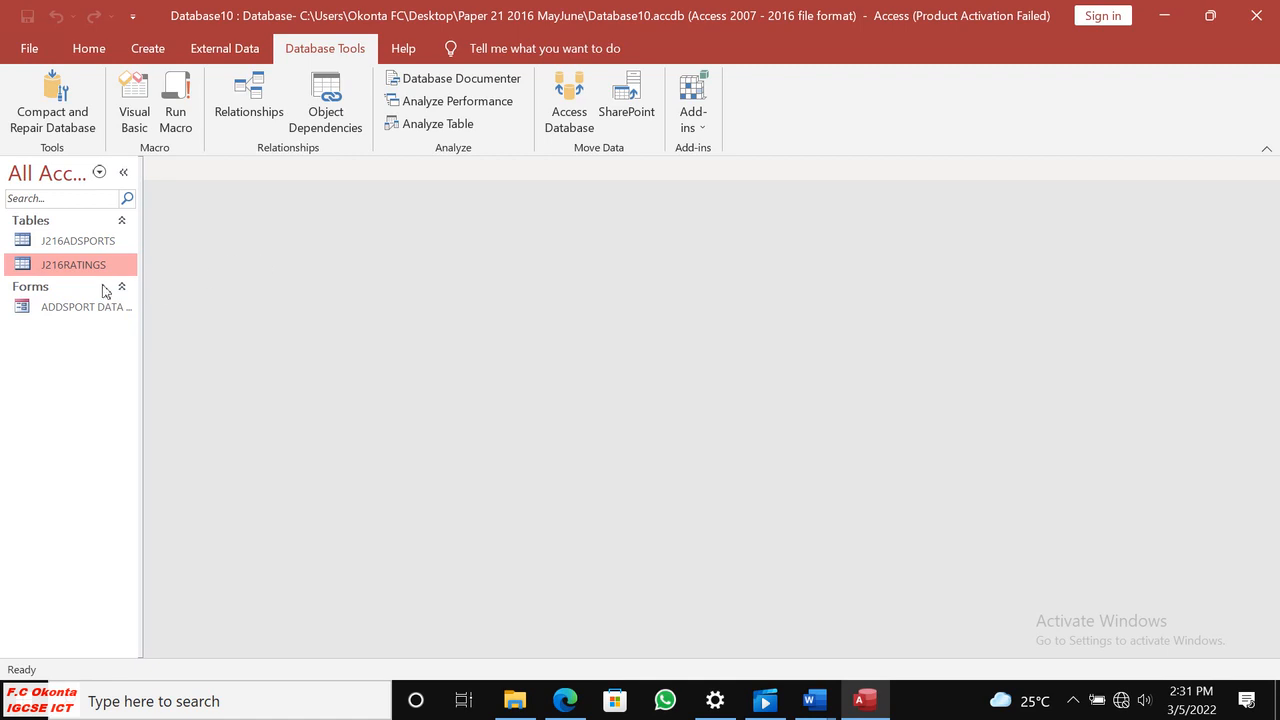
left_click(250, 98)
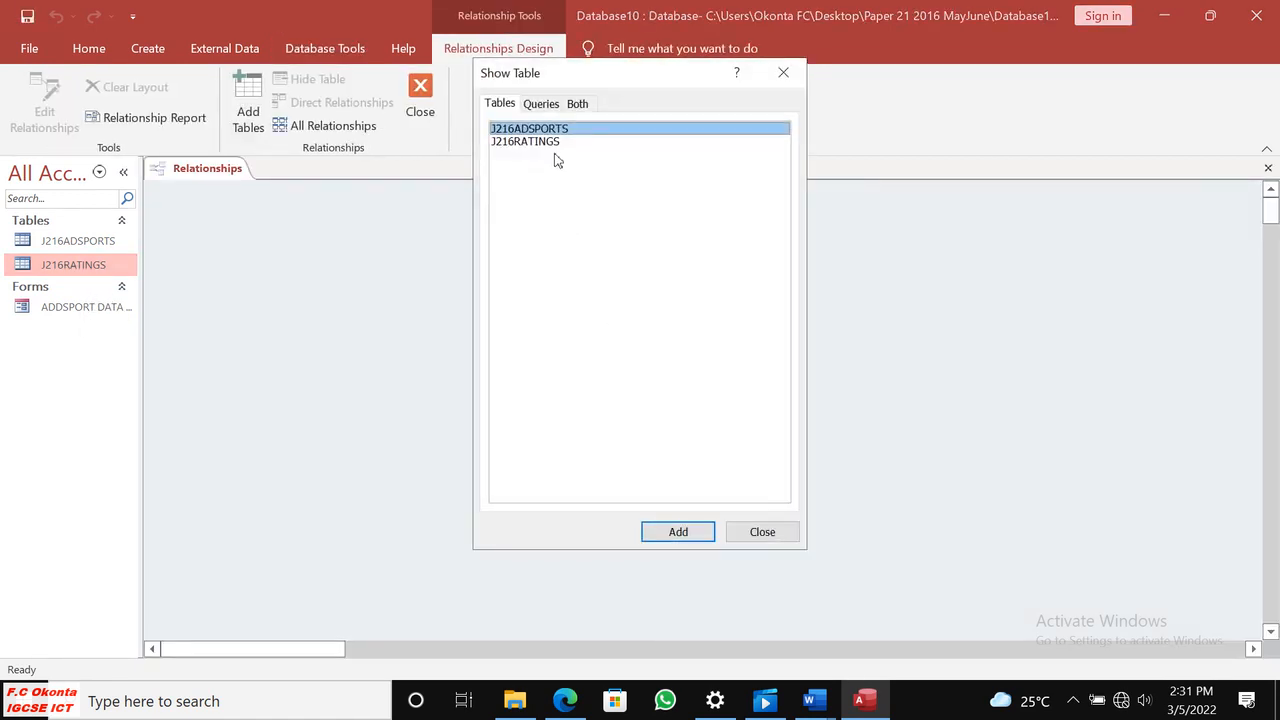
left_click(678, 536)
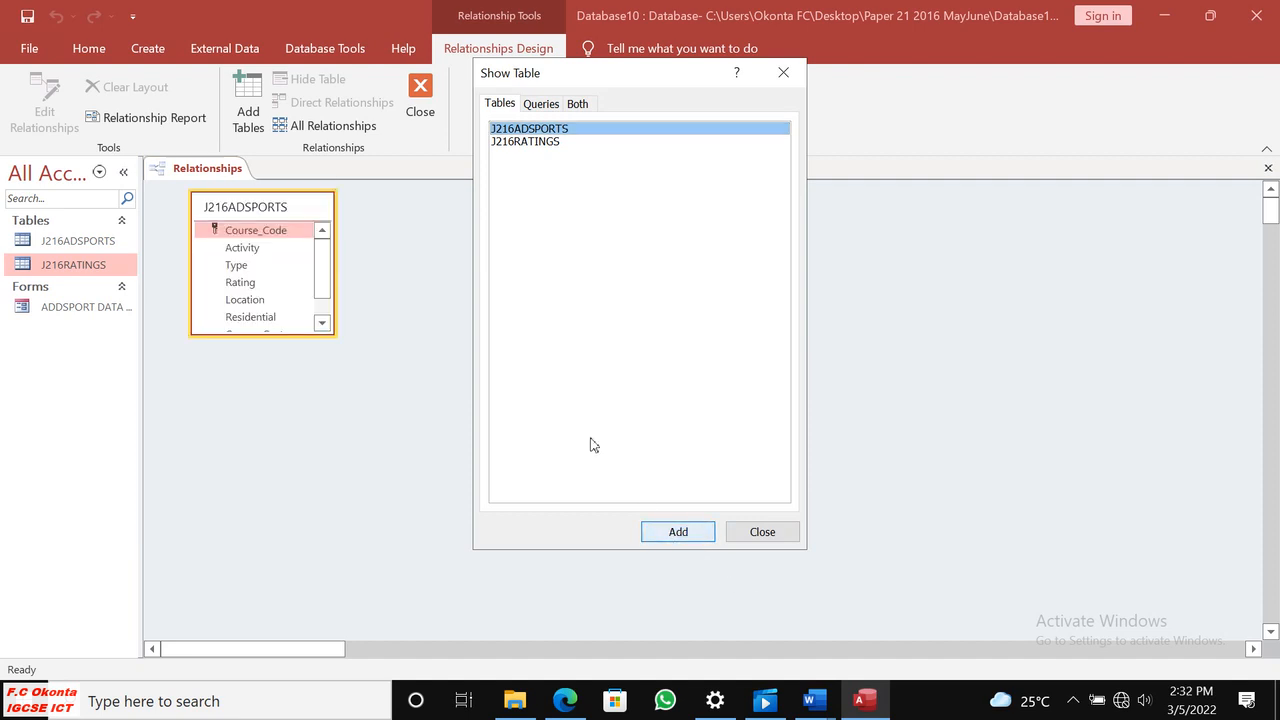
left_click(531, 144)
left_click(694, 534)
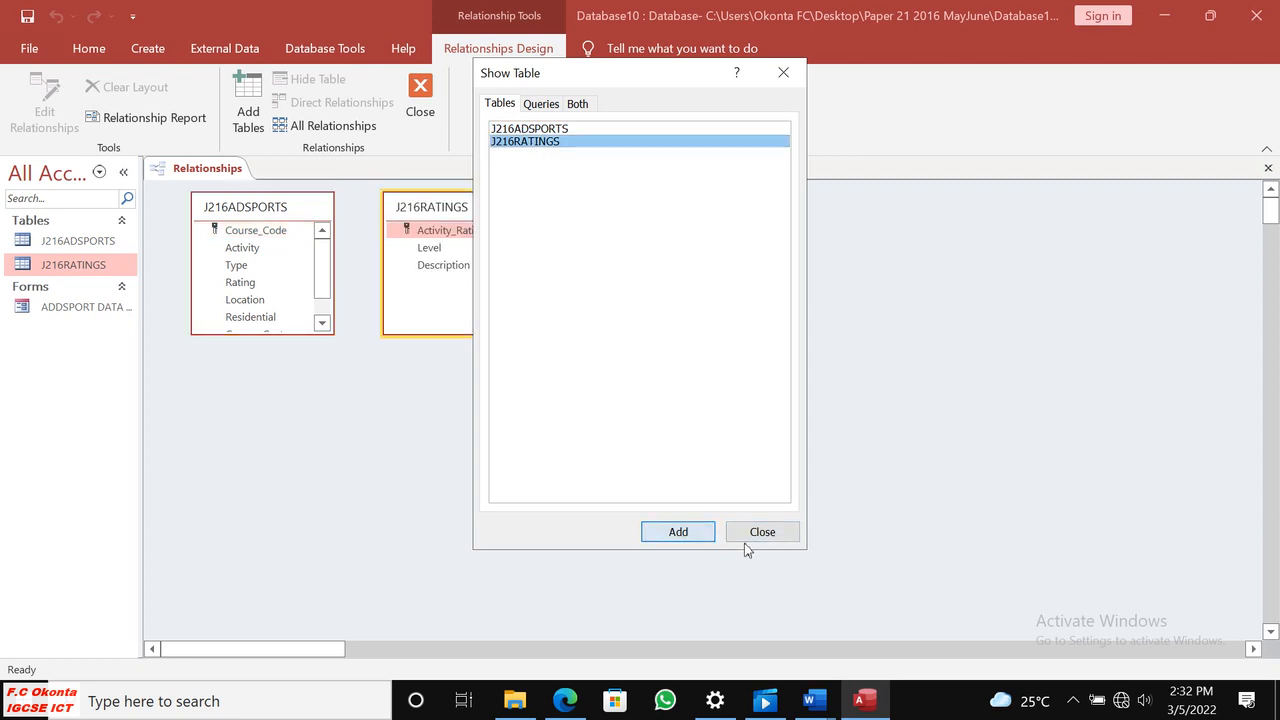
left_click(755, 532)
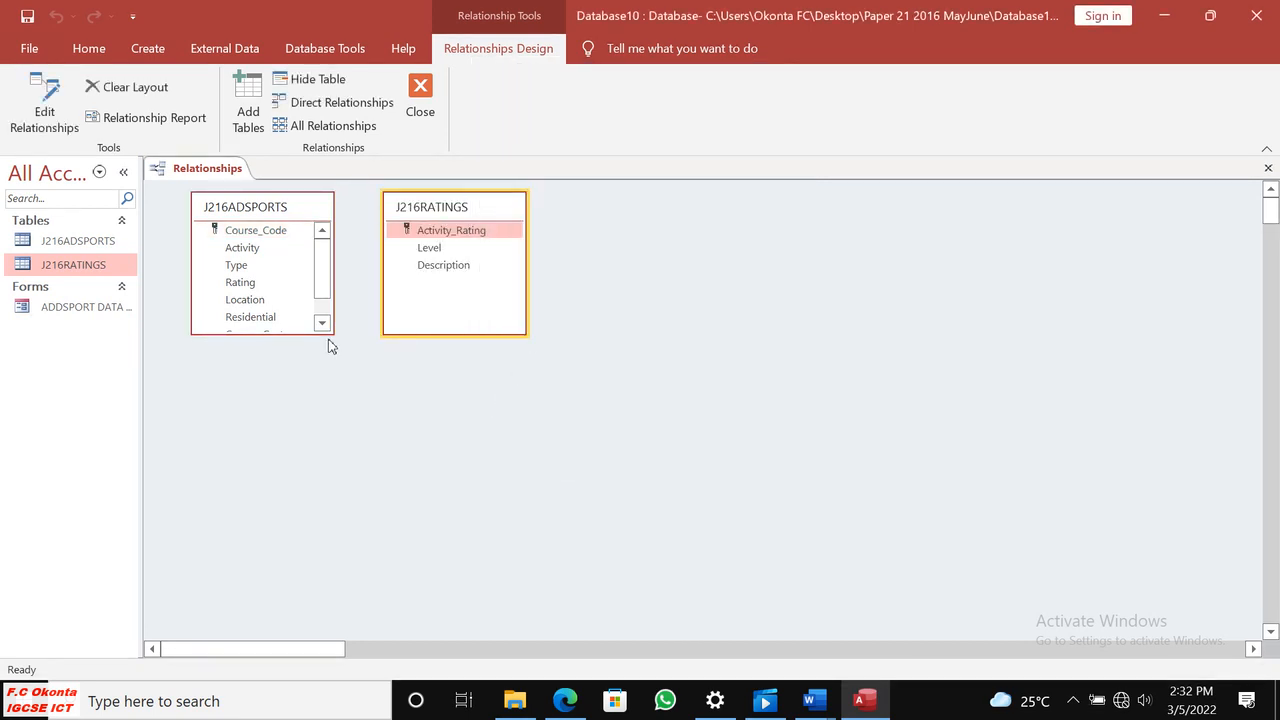
Lengthen the J216ADSPORTS field list to show all its fields and move the J216RATINGS list away from it.
left_click_drag(330, 337, 325, 423)
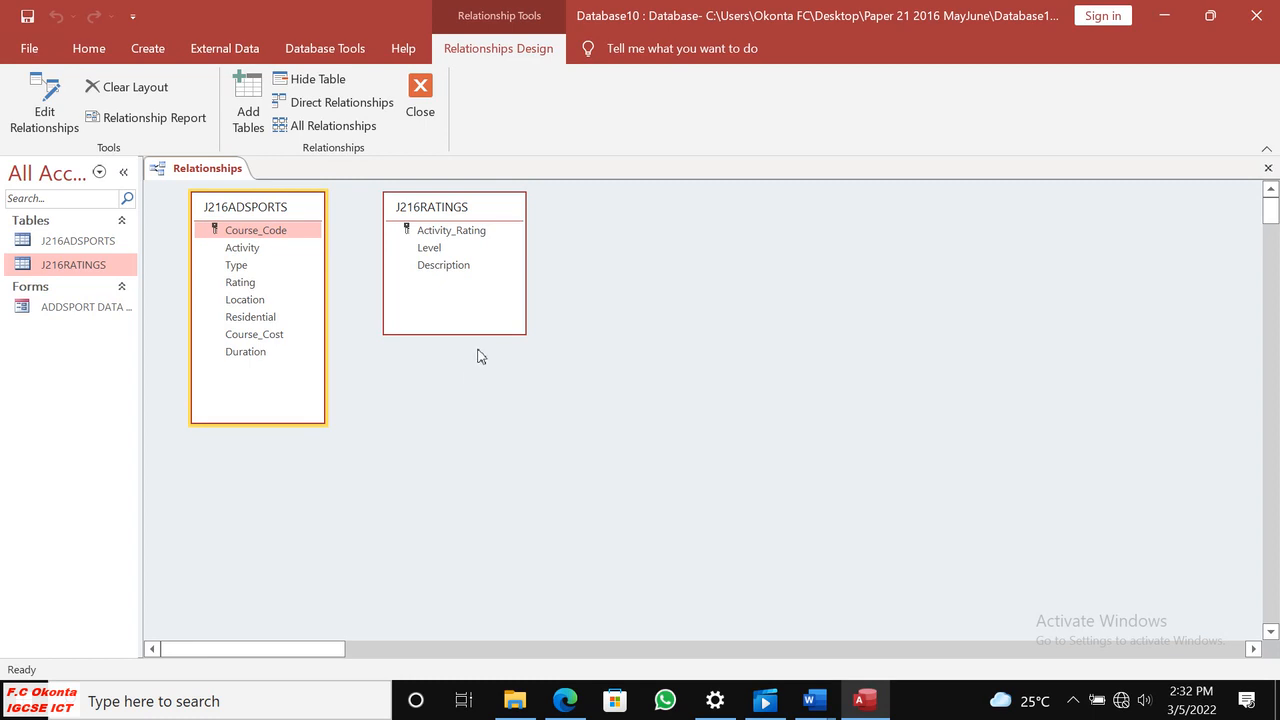
left_click(485, 335)
left_click_drag(490, 206, 538, 260)
Check the linking fields in step 24, then create a one-to-many relationship between Rating in J216ADSPORTS and Activity_Rating in J216RATINGS.
left_click(565, 700)
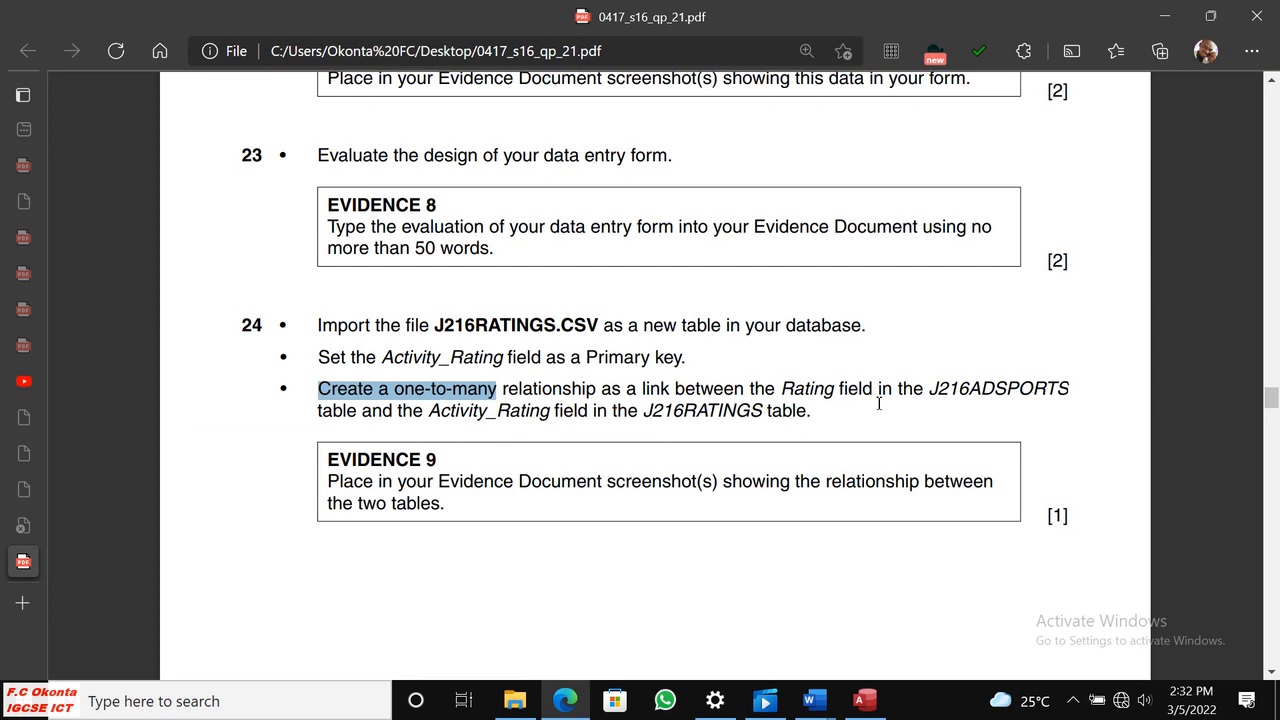
left_click_drag(783, 393, 838, 395)
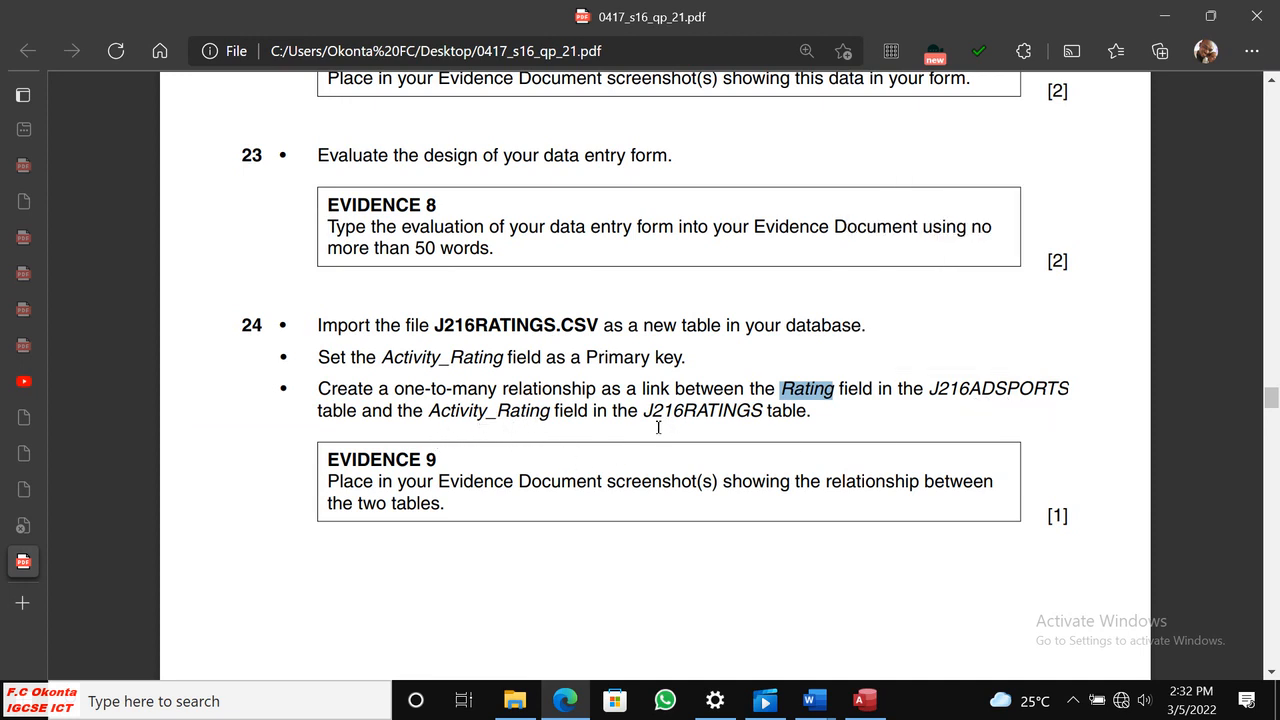
left_click(865, 700)
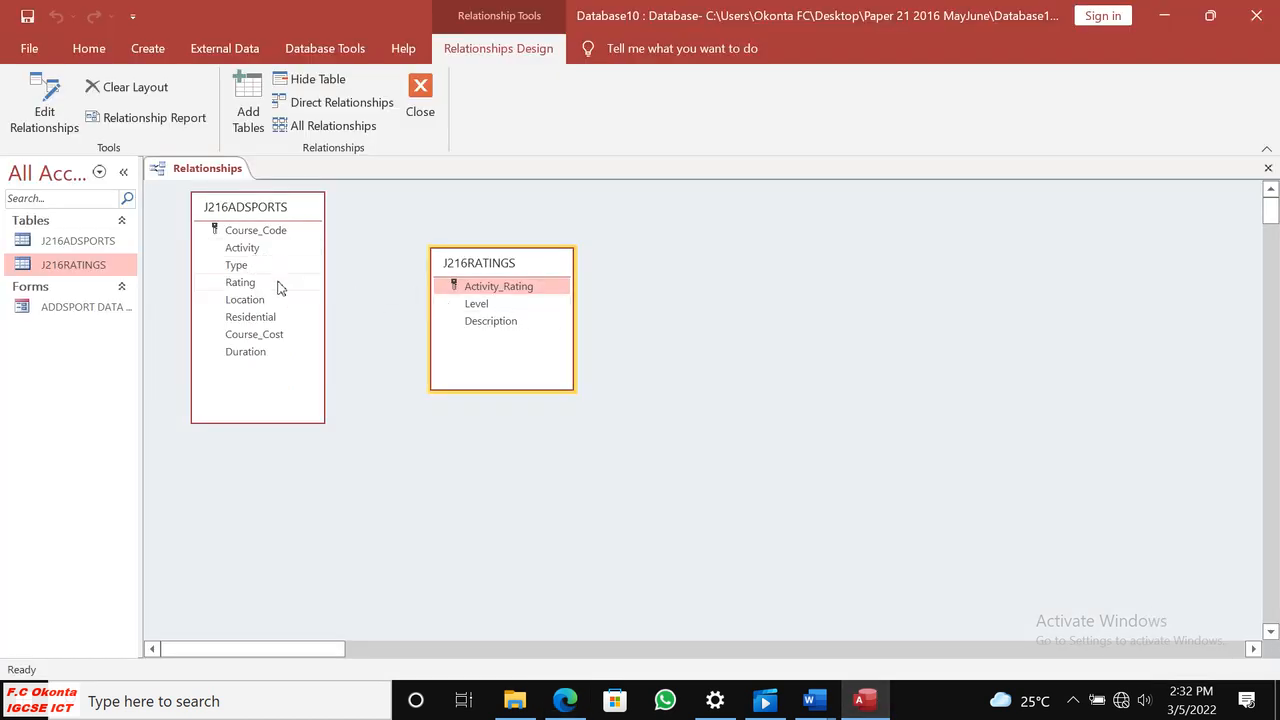
left_click(566, 700)
left_click(566, 700)
left_click_drag(241, 283, 464, 290)
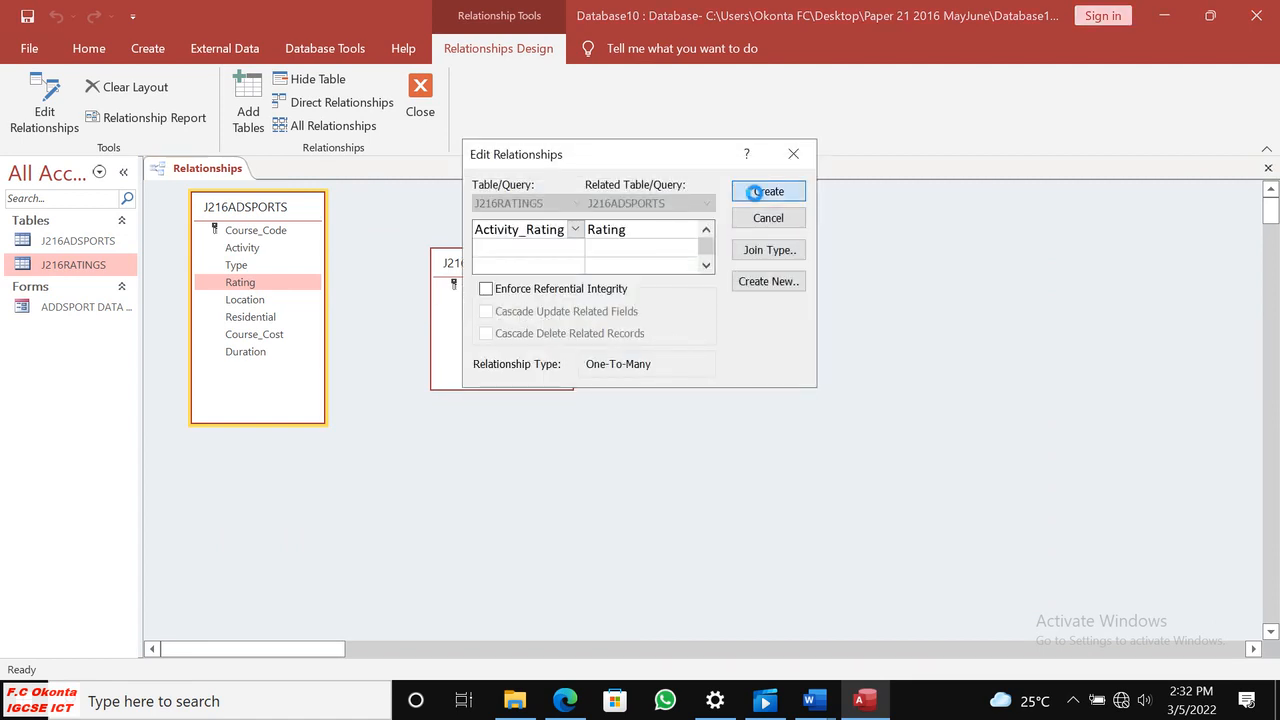
left_click(755, 193)
Rearrange the J216ADSPORTS and J216RATINGS field lists so the join line between them is clearly visible.
left_click_drag(525, 263, 518, 387)
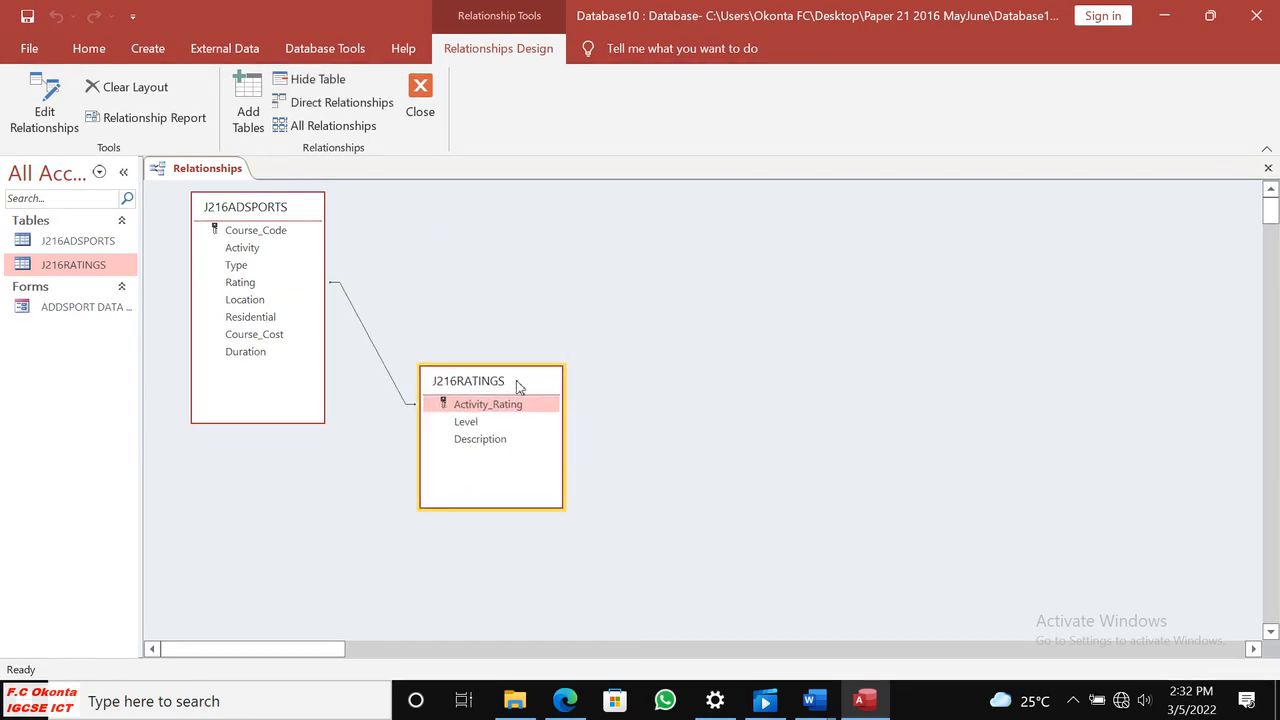
left_click_drag(281, 213, 309, 239)
left_click_drag(529, 393, 515, 383)
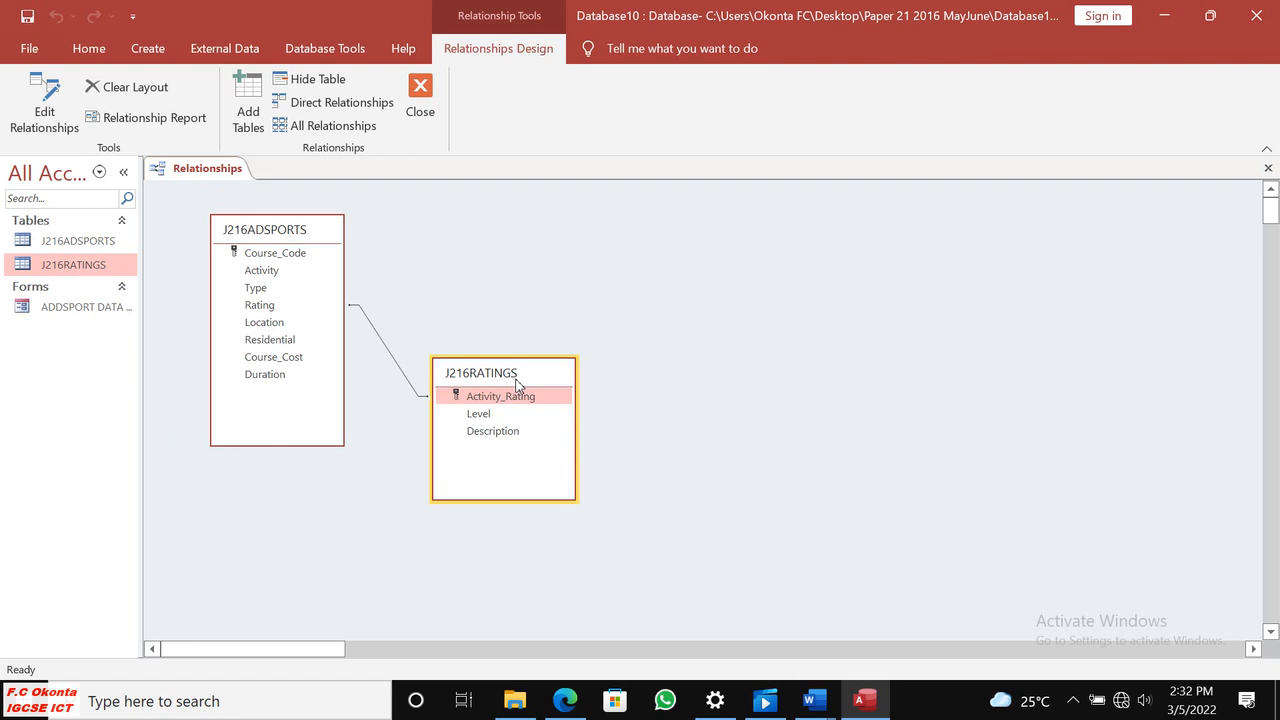
Check the Evidence 9 requirement, then open the relationship's Edit Relationships dialog and position it beside the two linked tables.
left_click(568, 702)
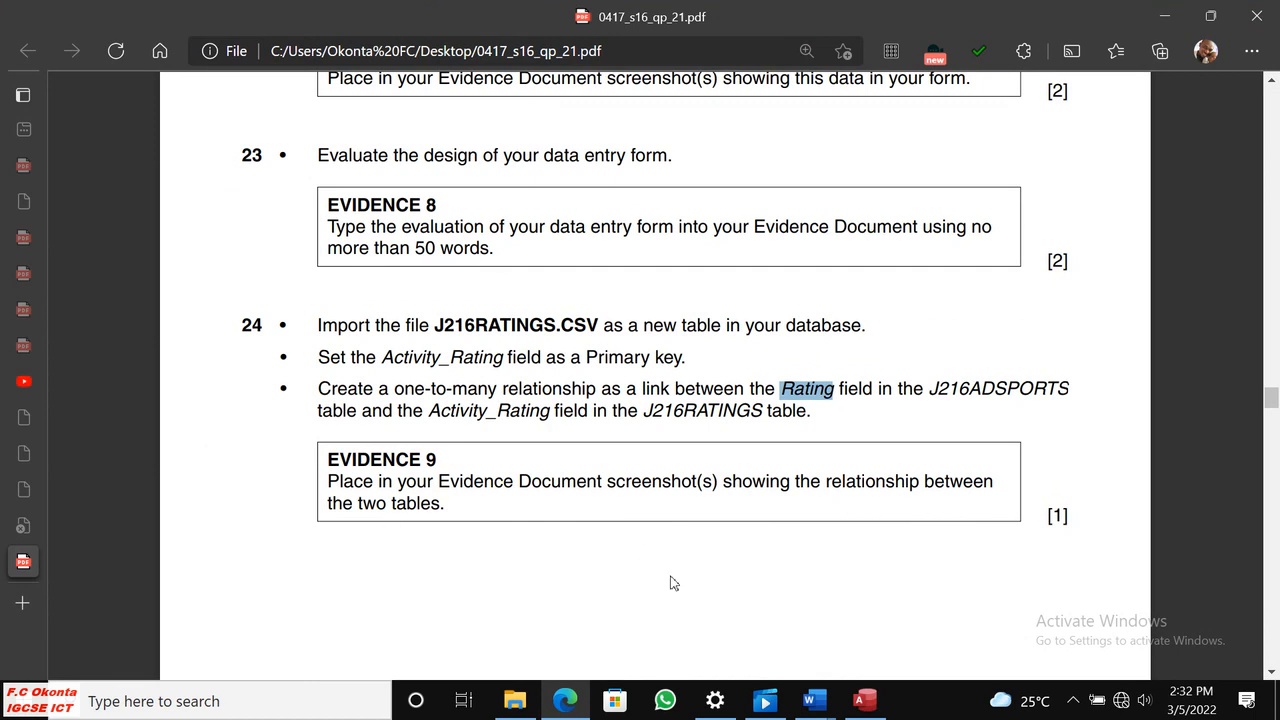
left_click(855, 692)
left_click(391, 357)
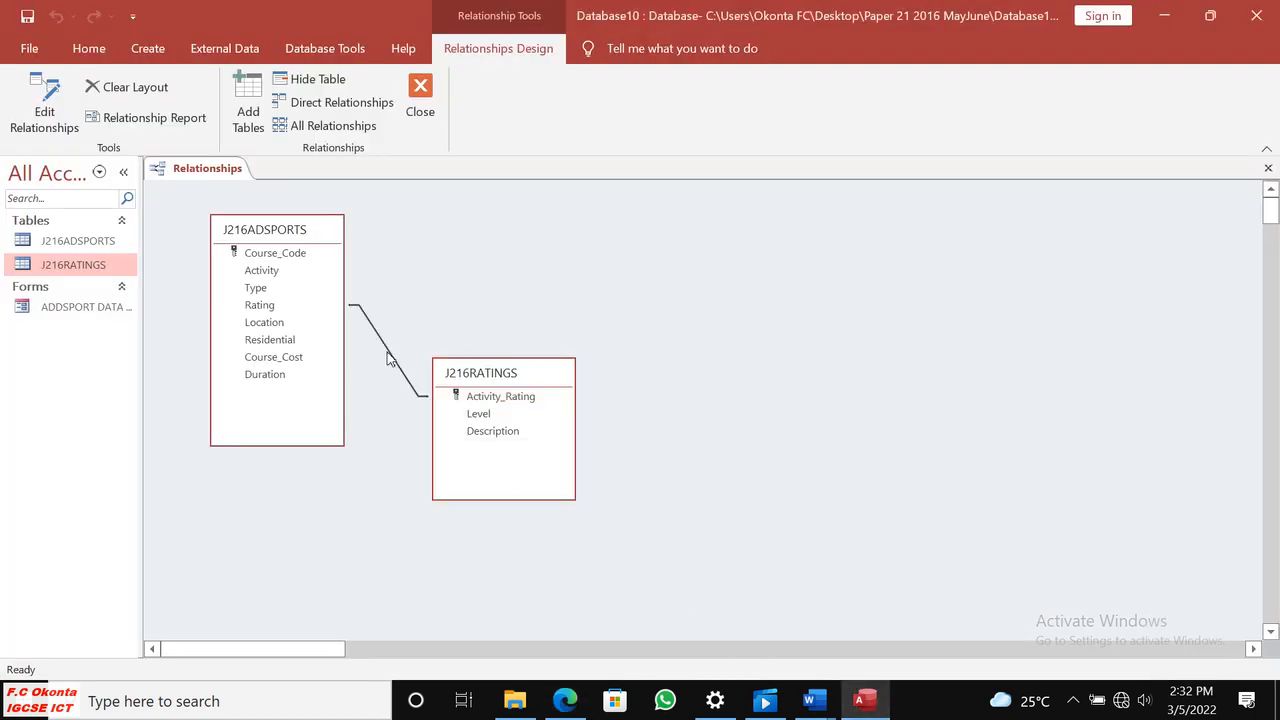
right_click(391, 357)
left_click(443, 365)
left_click_drag(588, 158, 328, 464)
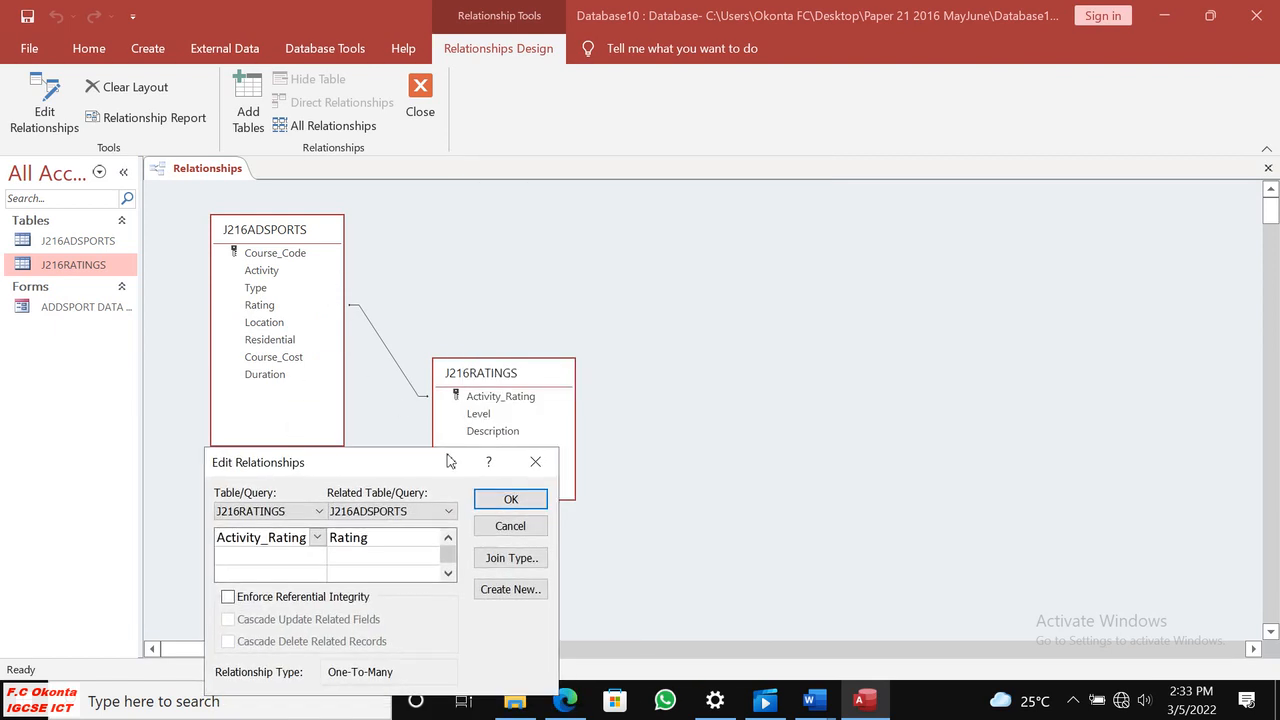
left_click_drag(449, 466, 827, 293)
left_click(551, 388)
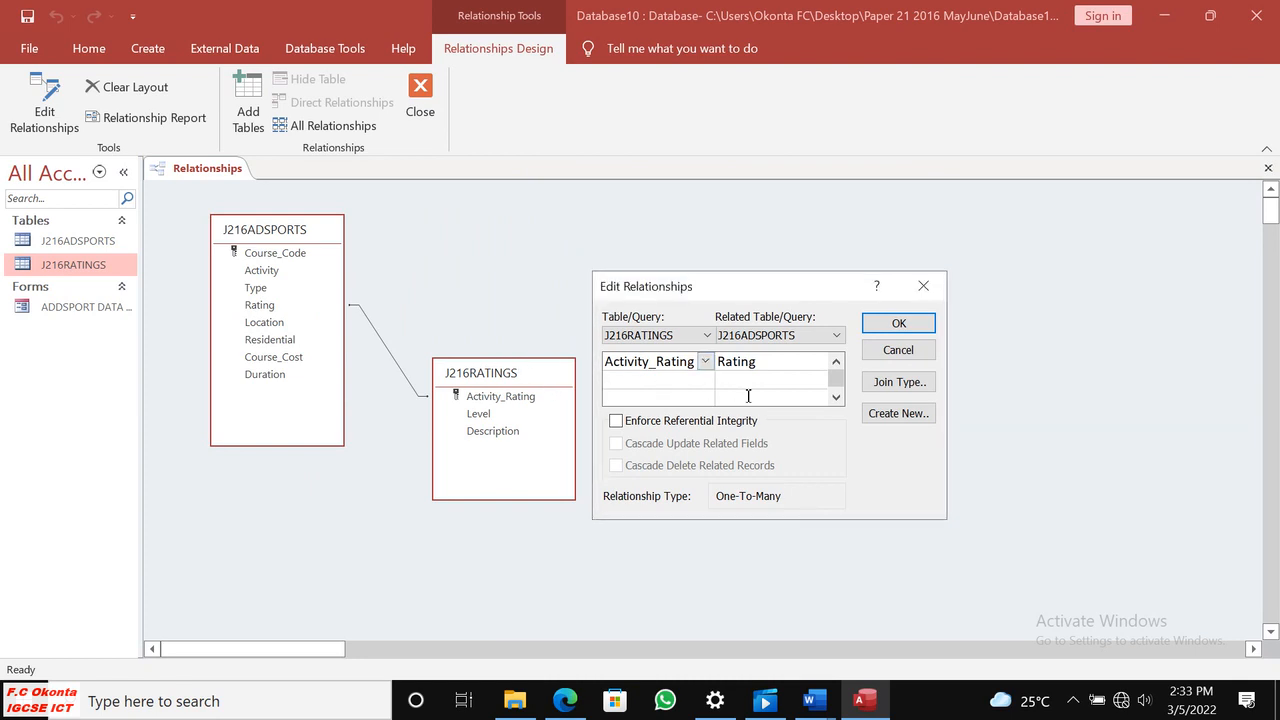
left_click_drag(716, 289, 710, 250)
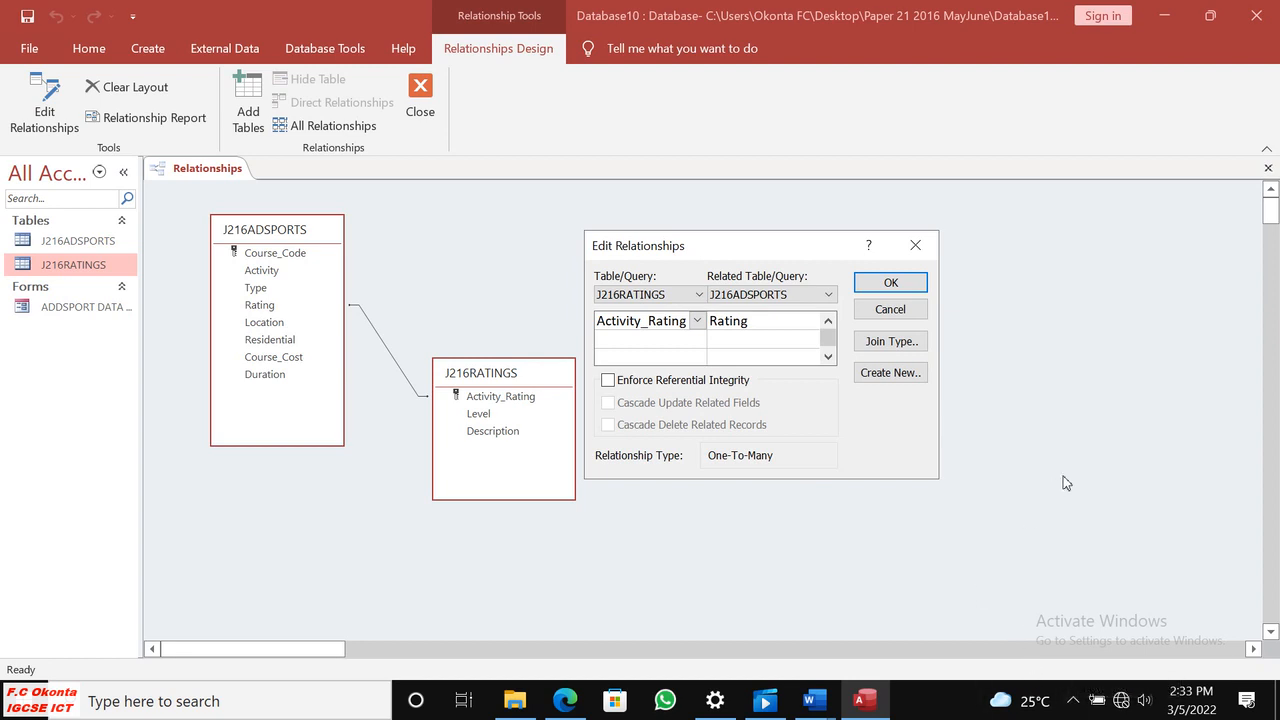
Capture the linked tables with the Edit Relationships dialog and paste the screenshot under Evidence 9 in J216EVIDENCE0001.docx in Word.
key("super+shift+s")
mouse_move(178, 193)
left_mouse_down()
mouse_move(1135, 490)
mouse_move(1022, 528)
mouse_move(942, 502)
left_mouse_up()
left_click(892, 515)
mouse_move(812, 690)
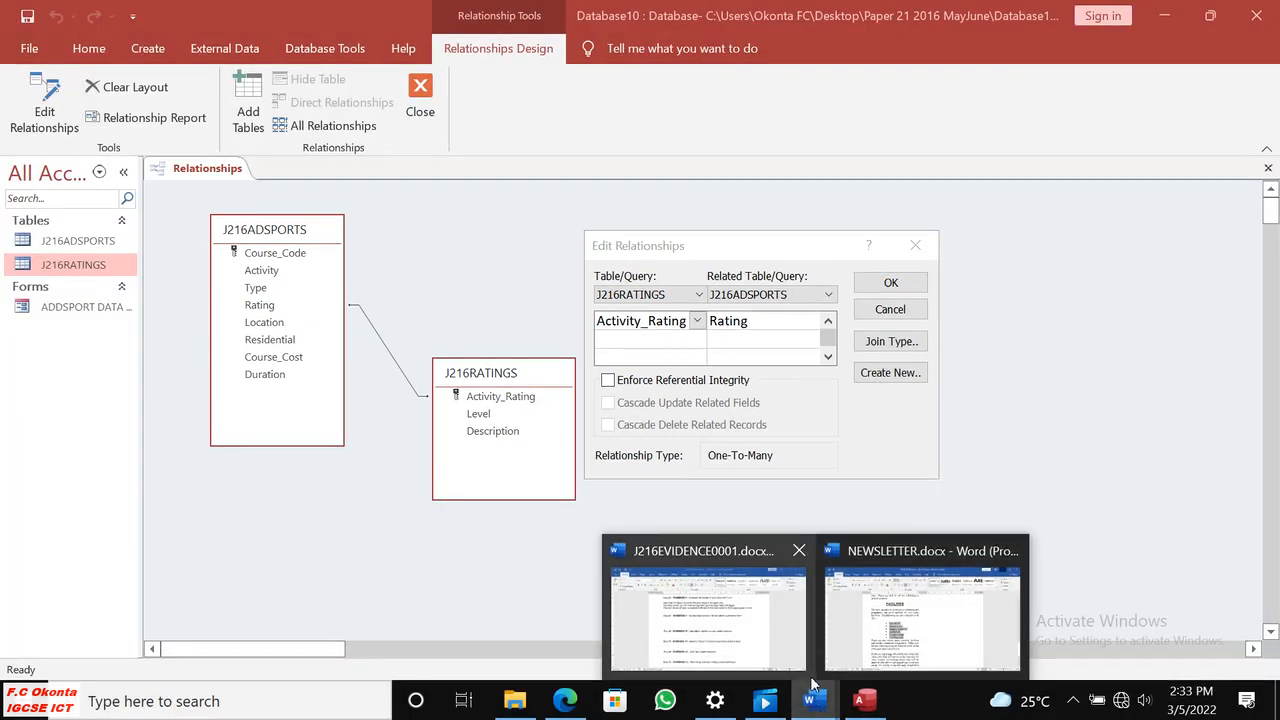
left_click(709, 650)
left_click(356, 364)
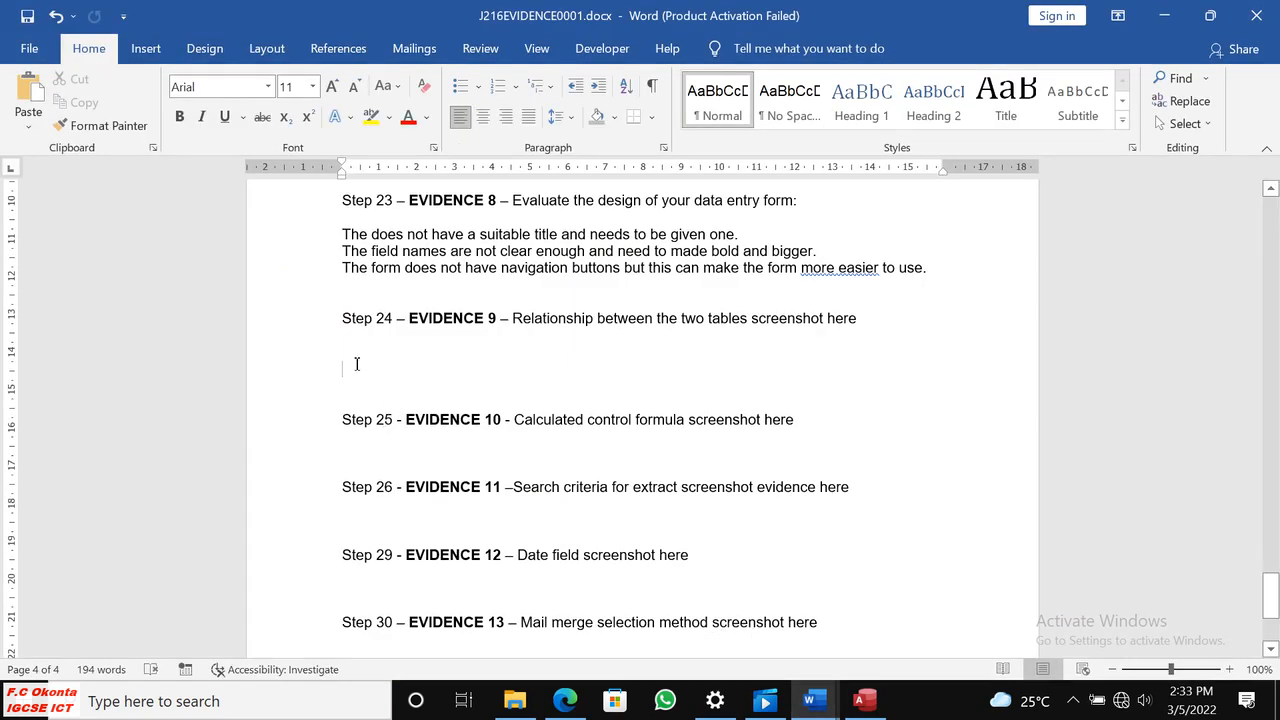
key("ctrl+v")
Shrink the pasted relationship screenshot slightly and place the cursor below the Step 25 Evidence 10 heading.
left_click(759, 435)
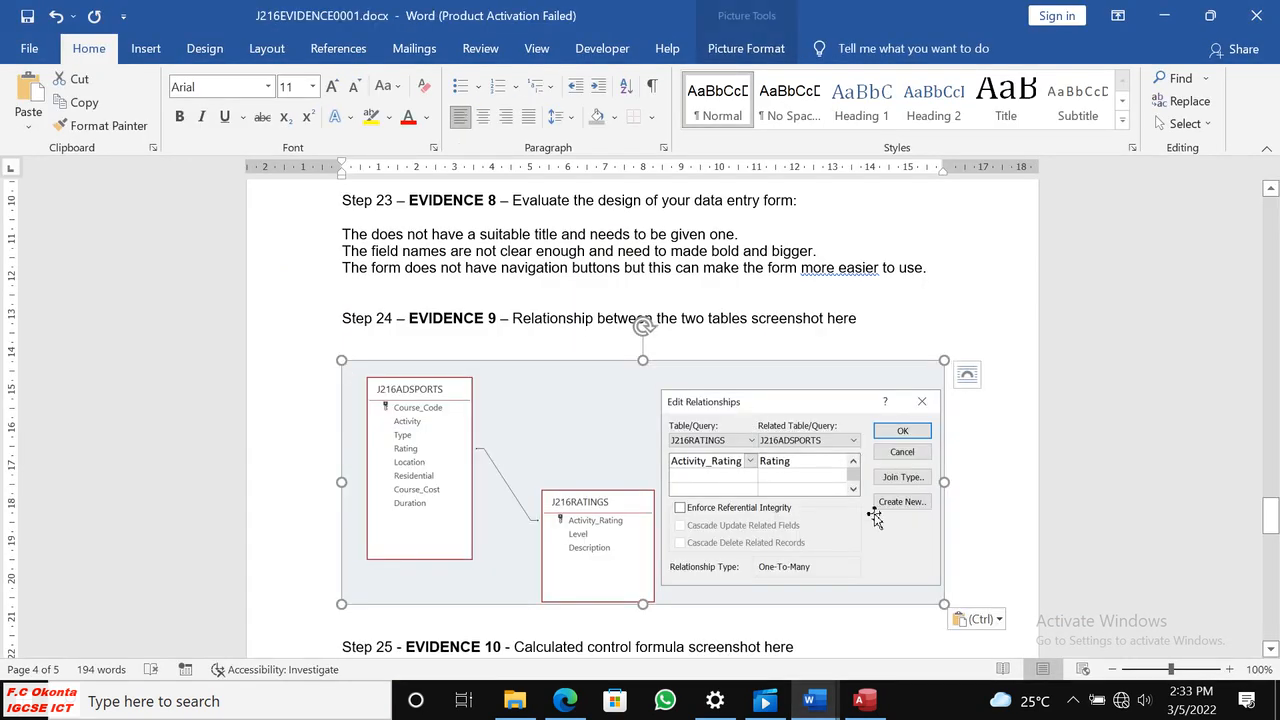
left_click_drag(931, 591, 860, 565)
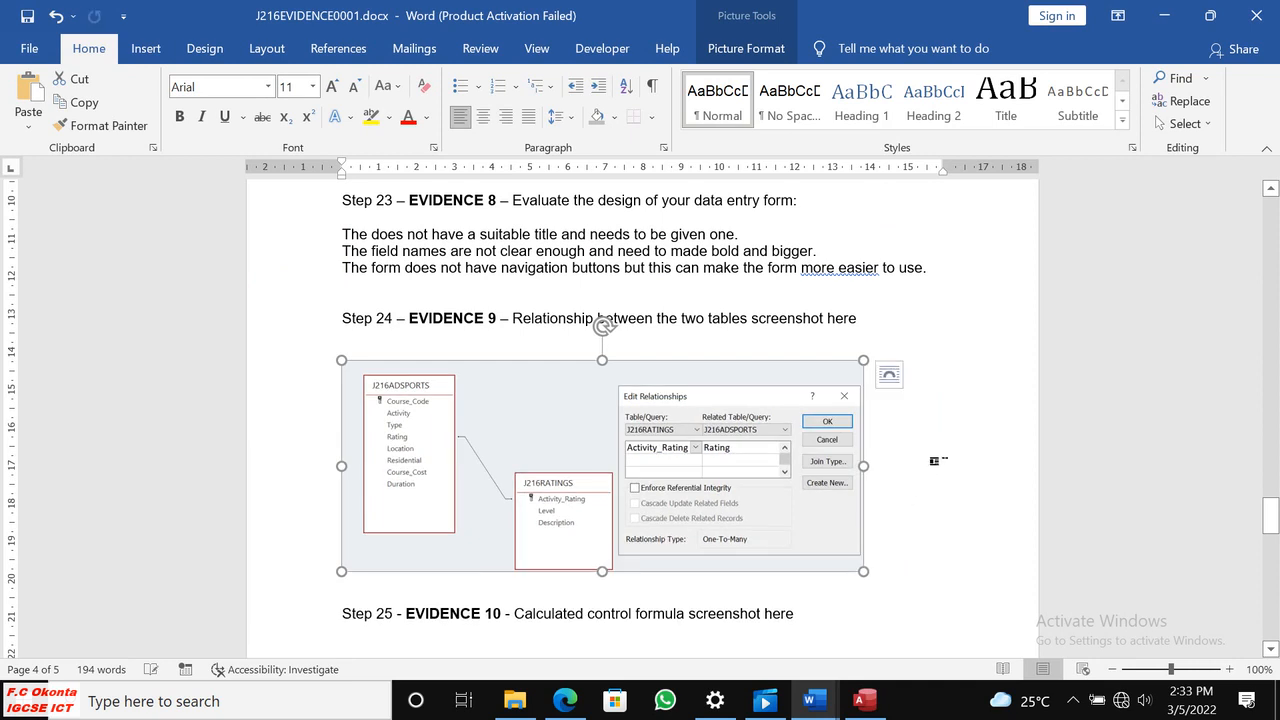
left_click(945, 450)
scroll(945, 450, "down", 4)
left_click(356, 394)
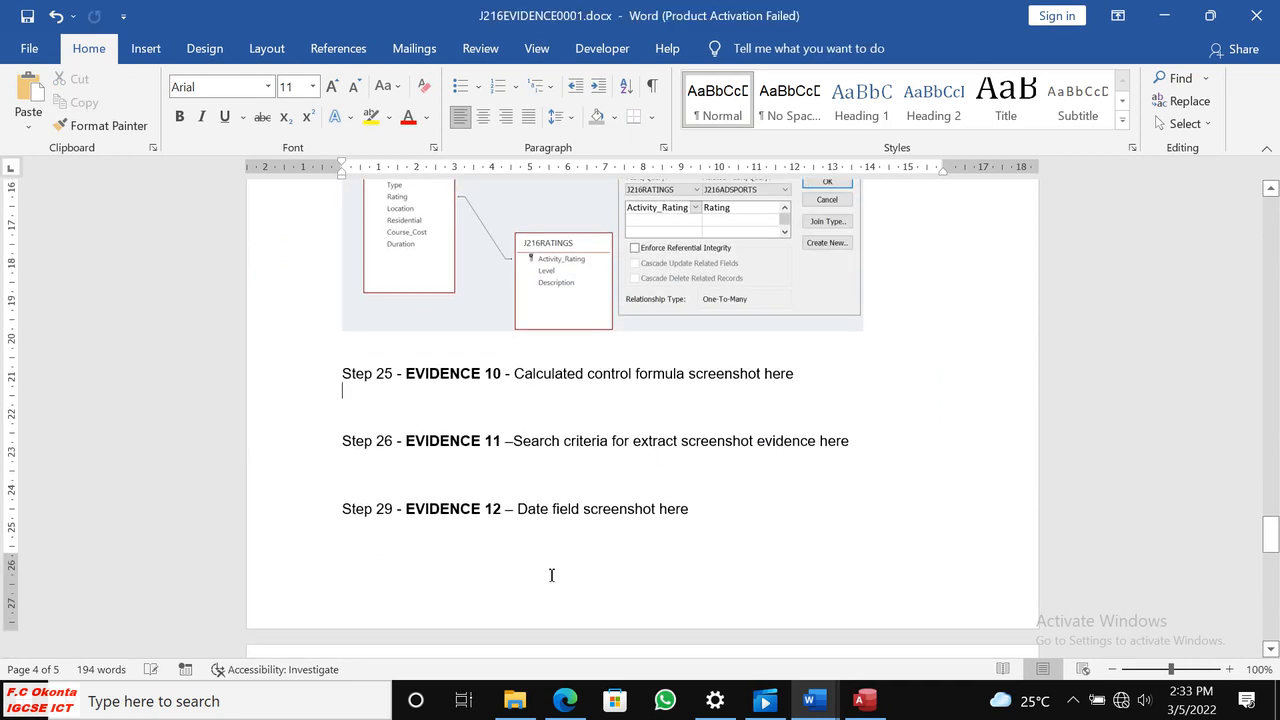
Switch to the question paper in the browser and read the step 25 report requirements.
left_click(566, 699)
scroll(618, 519, "down", 3)
scroll(618, 519, "down", 6)
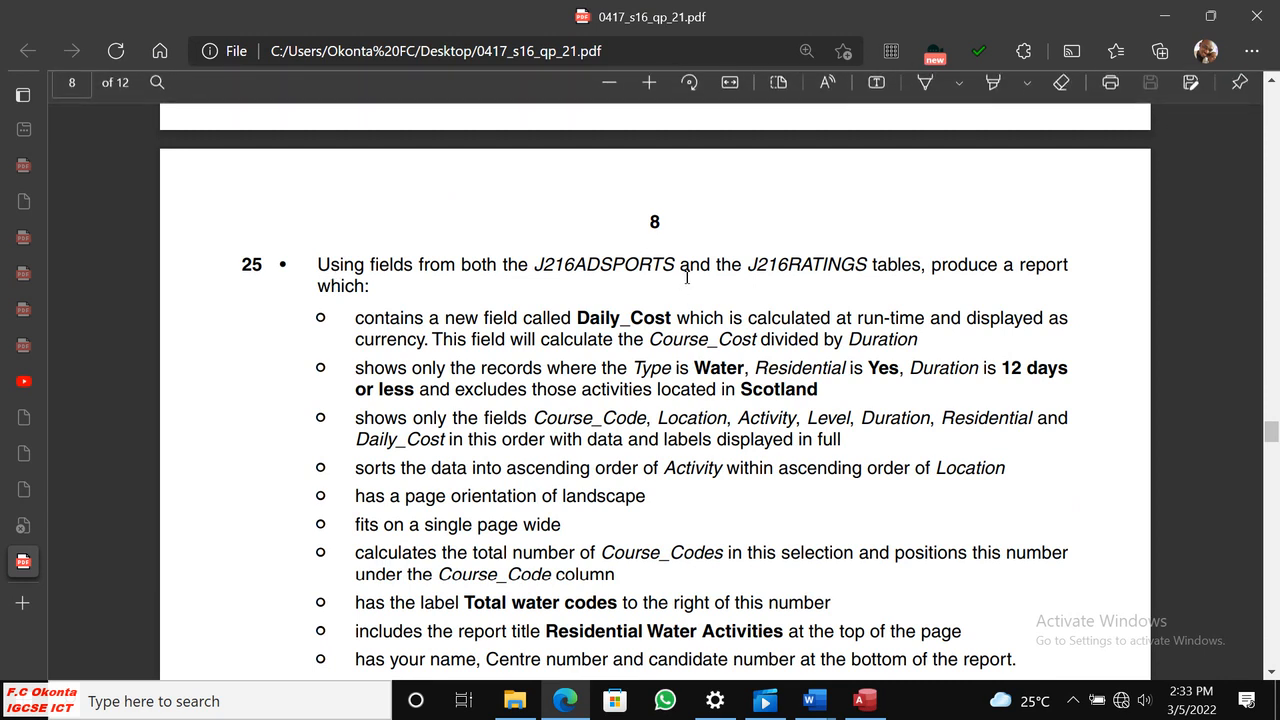
scroll(687, 277, "down", 3)
scroll(697, 265, "up", 2)
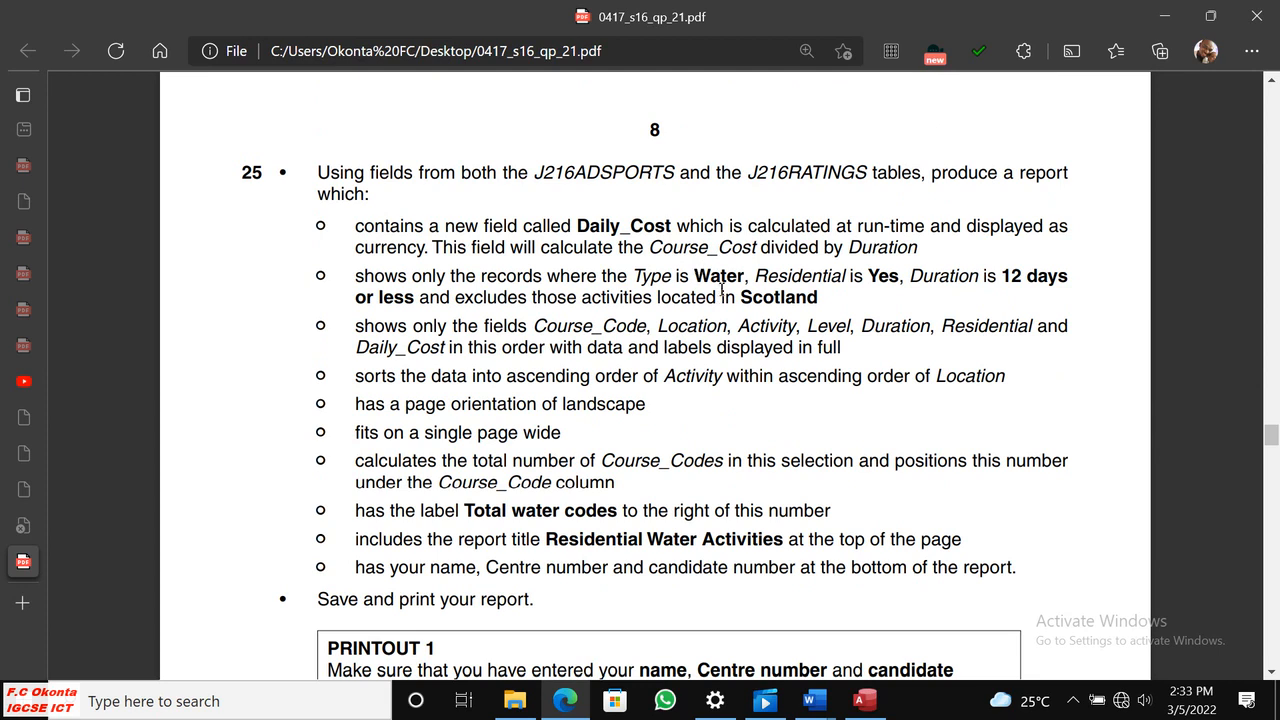
scroll(721, 289, "up", 1)
scroll(721, 289, "down", 2)
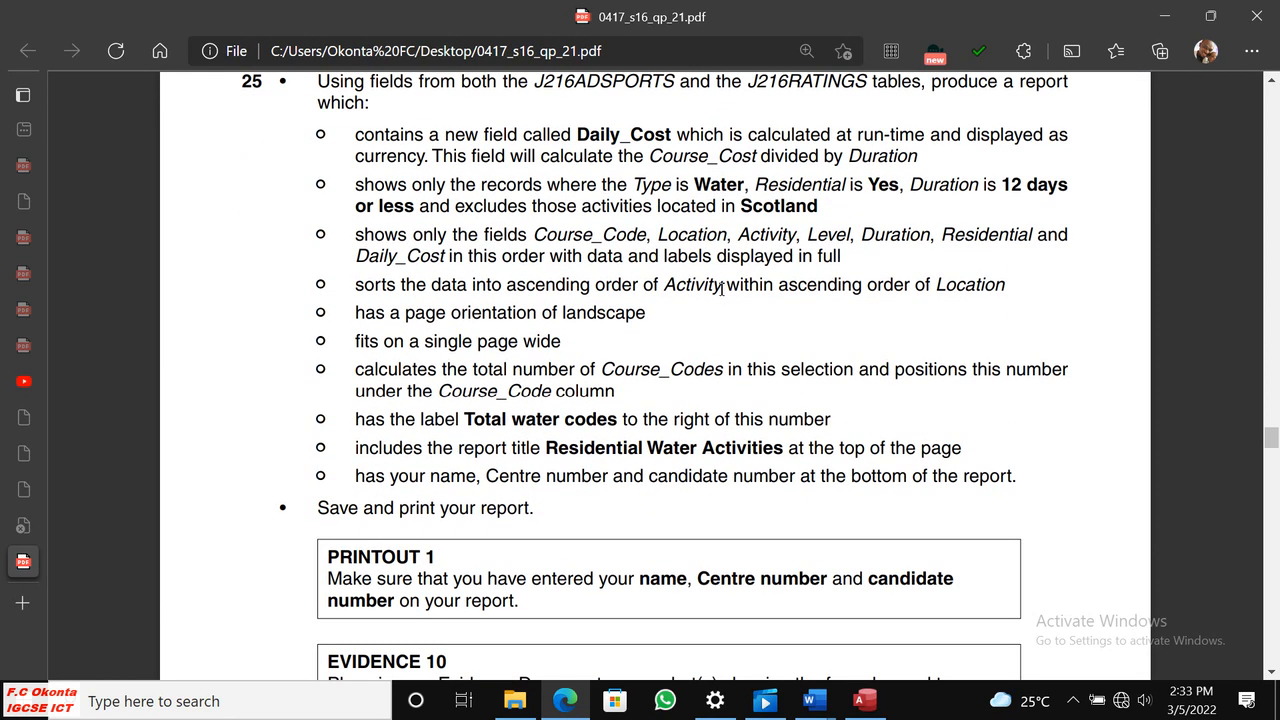